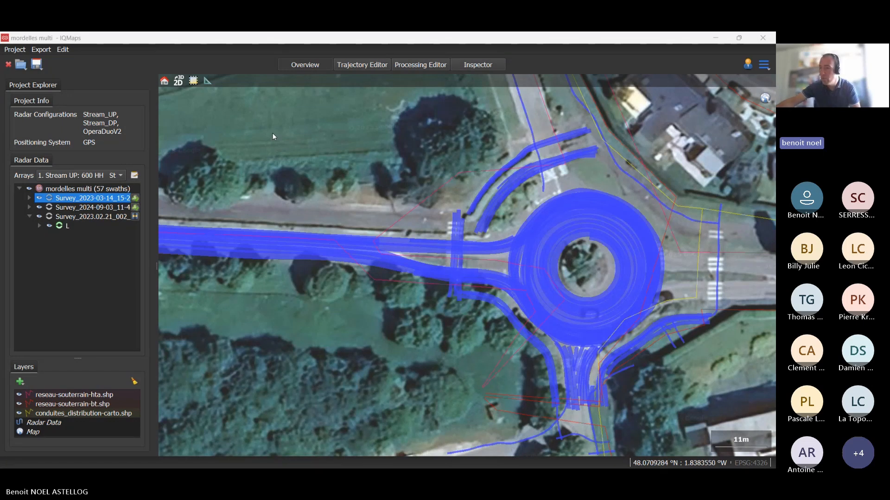
# Step: Examine the radar swaths along the main road, around the car park and at the eastern roundabout
pyautogui.scroll(-1, 274, 133)
pyautogui.scroll(-5, 285, 133)
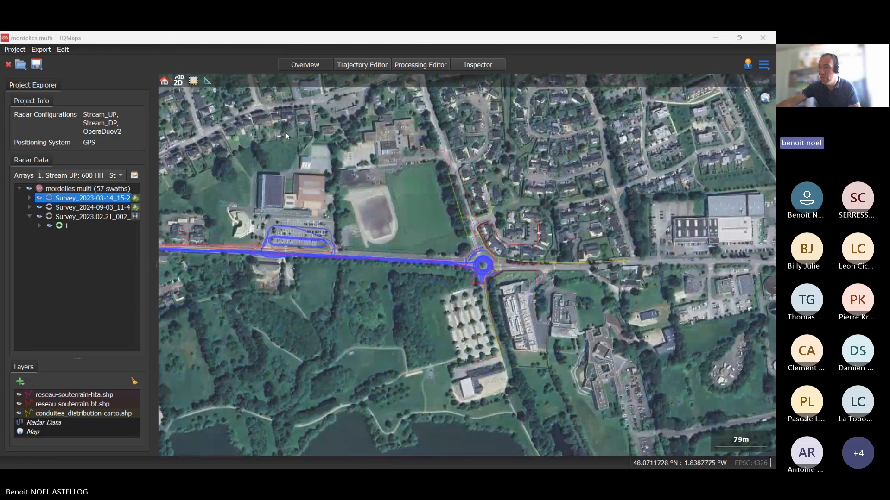
pyautogui.moveTo(286, 133); pyautogui.dragTo(388, 170)
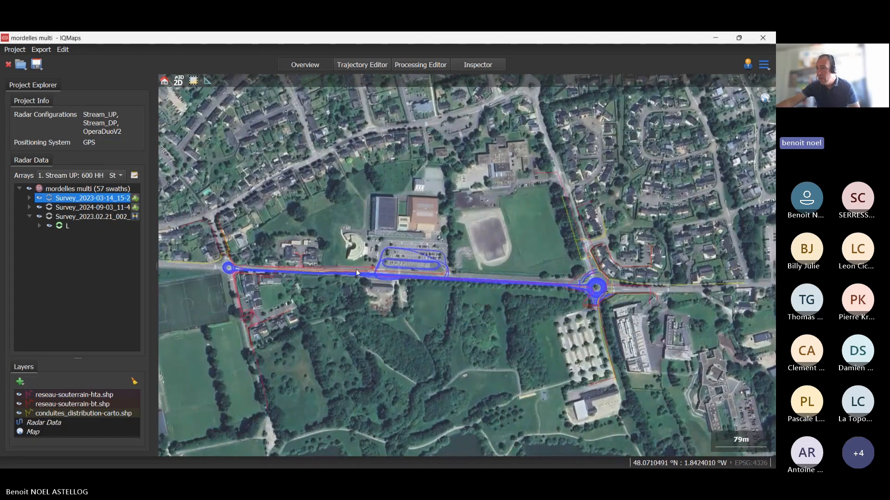
pyautogui.scroll(1, 399, 285)
pyautogui.moveTo(349, 295); pyautogui.dragTo(380, 337)
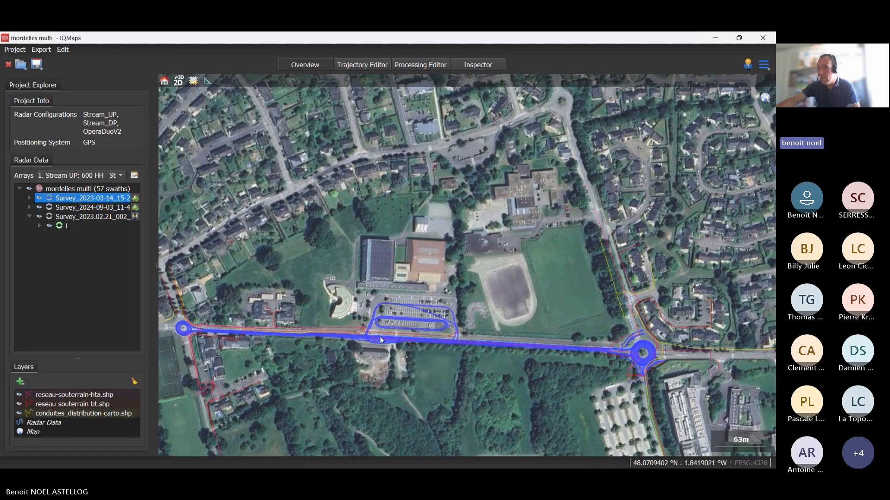
pyautogui.scroll(-3, 435, 288)
pyautogui.scroll(5, 535, 301)
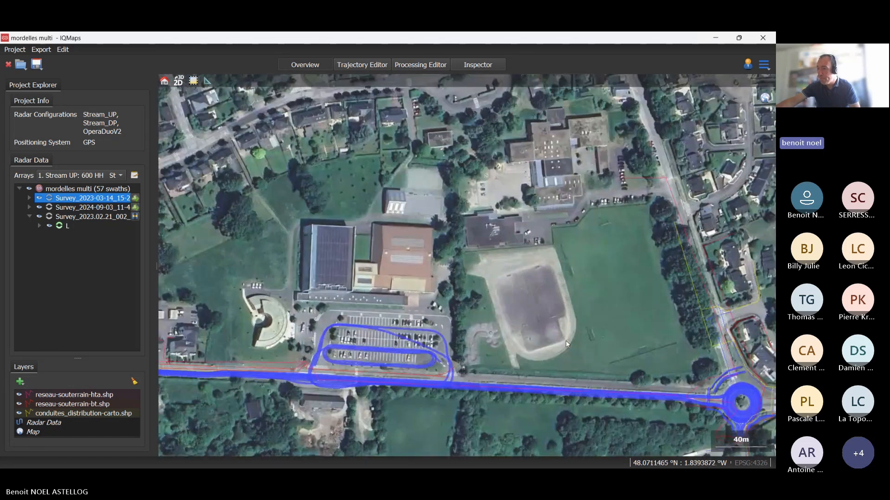
pyautogui.moveTo(571, 337); pyautogui.dragTo(388, 345)
pyautogui.moveTo(440, 364); pyautogui.dragTo(385, 293)
pyautogui.scroll(2, 464, 343)
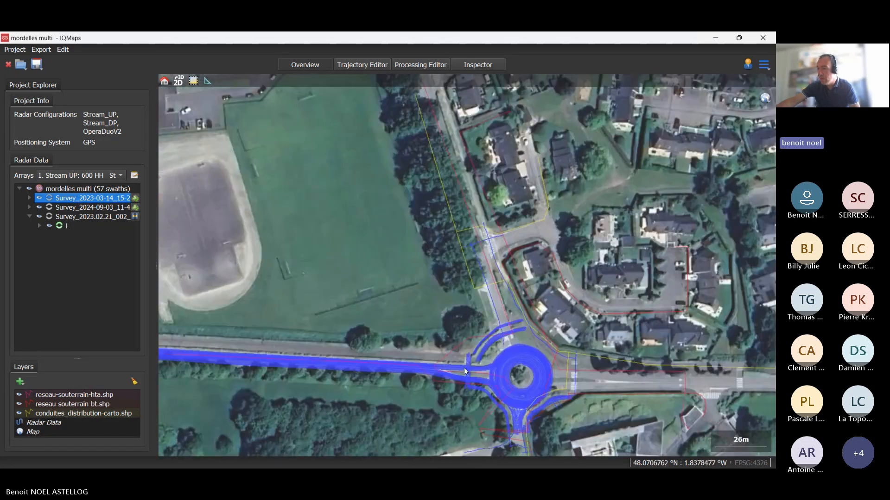
pyautogui.moveTo(498, 376); pyautogui.dragTo(474, 249)
pyautogui.scroll(3, 391, 298)
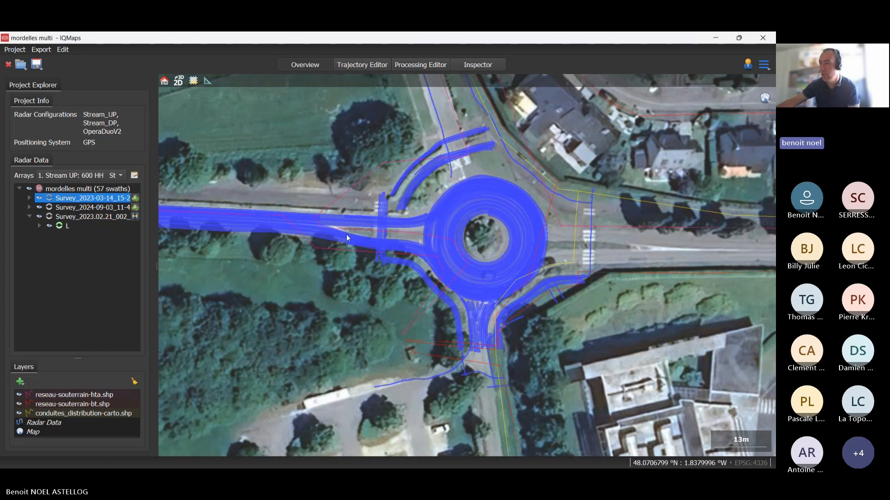
pyautogui.scroll(1, 426, 228)
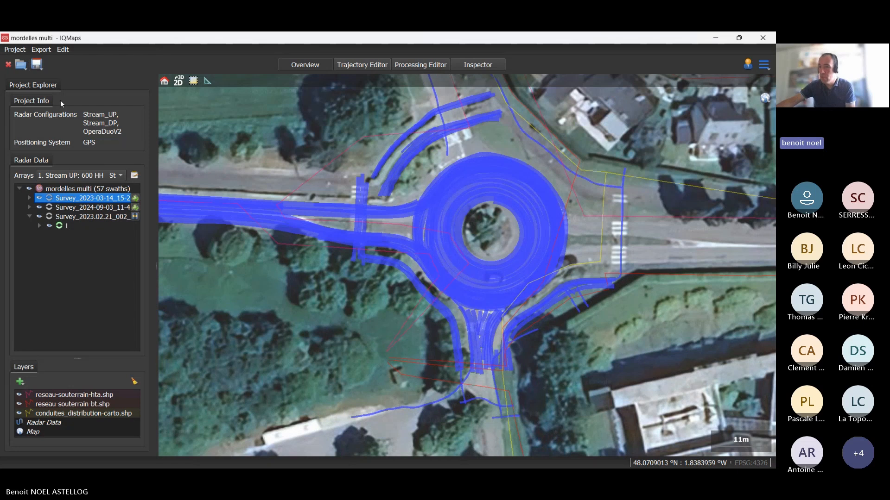
pyautogui.moveTo(334, 208); pyautogui.dragTo(374, 238)
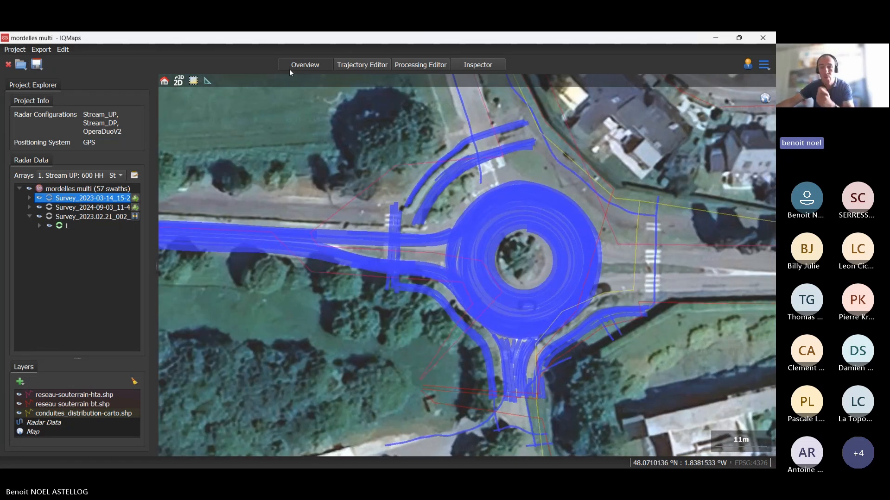
# Step: Inspect the swath coverage and overlaps on the eastern roundabout and its western approach up close
pyautogui.scroll(-5, 396, 221)
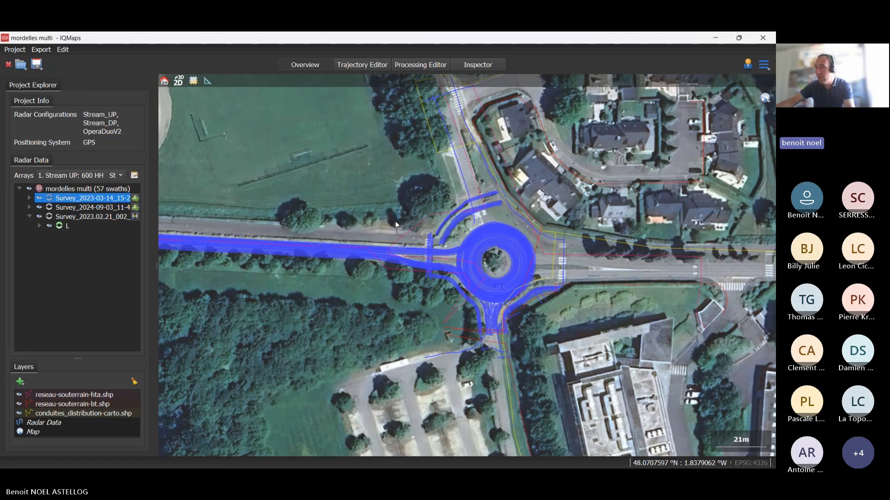
pyautogui.moveTo(396, 221); pyautogui.dragTo(497, 256)
pyautogui.scroll(3, 369, 258)
pyautogui.moveTo(371, 260); pyautogui.dragTo(139, 255)
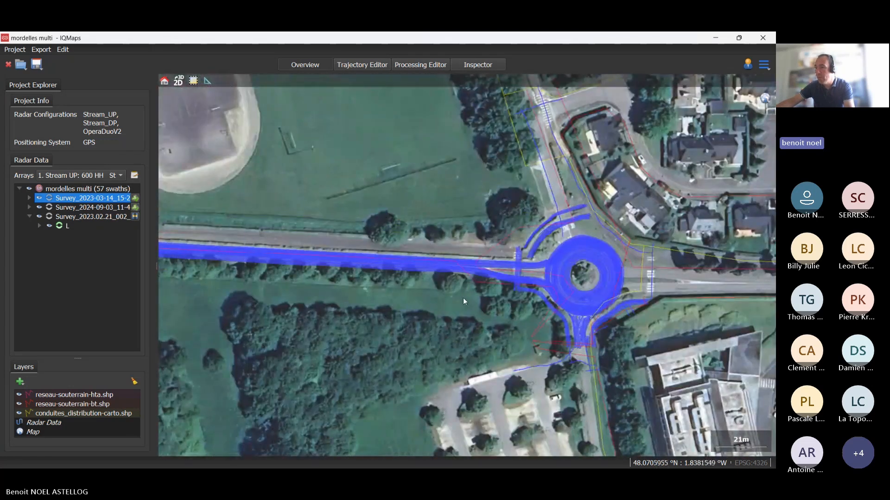
pyautogui.moveTo(559, 285); pyautogui.dragTo(409, 303)
pyautogui.scroll(3, 409, 305)
pyautogui.scroll(3, 400, 340)
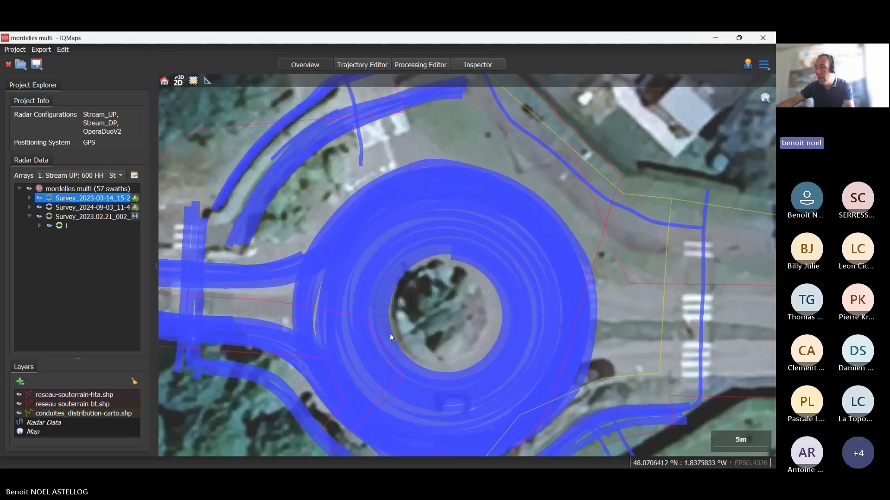
pyautogui.scroll(-2, 396, 308)
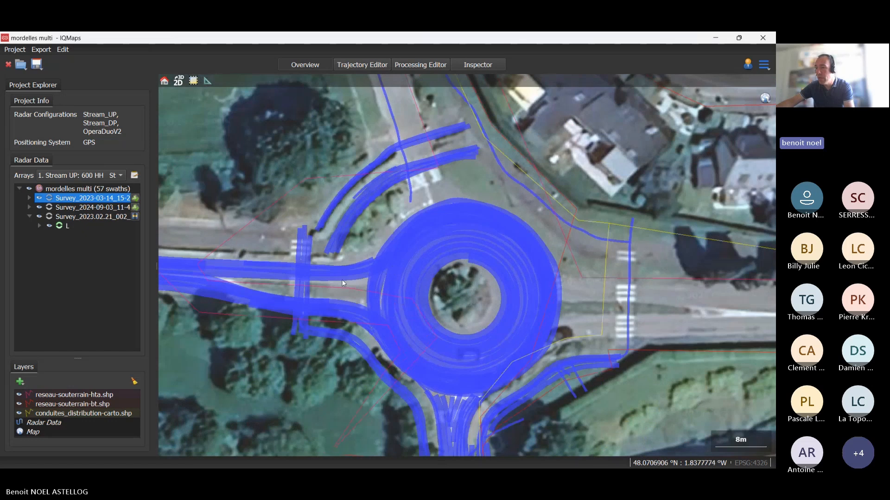
pyautogui.scroll(2, 341, 279)
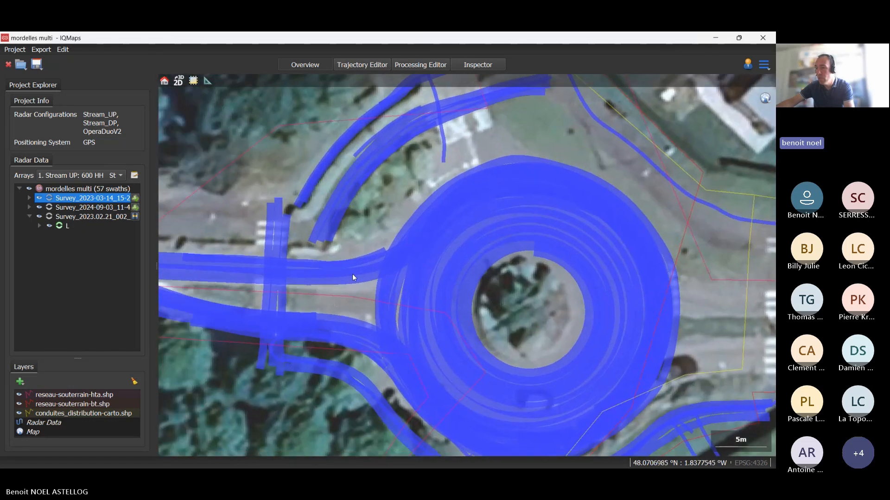
pyautogui.scroll(3, 353, 274)
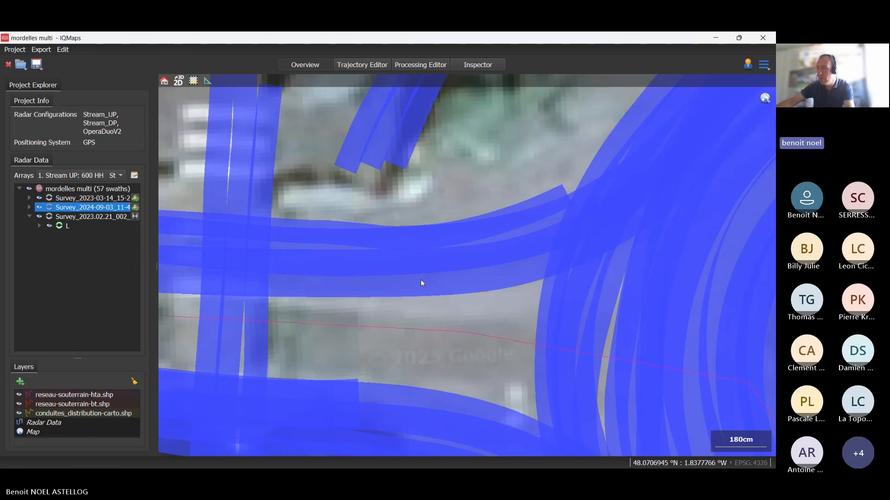
pyautogui.scroll(-4, 421, 279)
pyautogui.scroll(5, 519, 294)
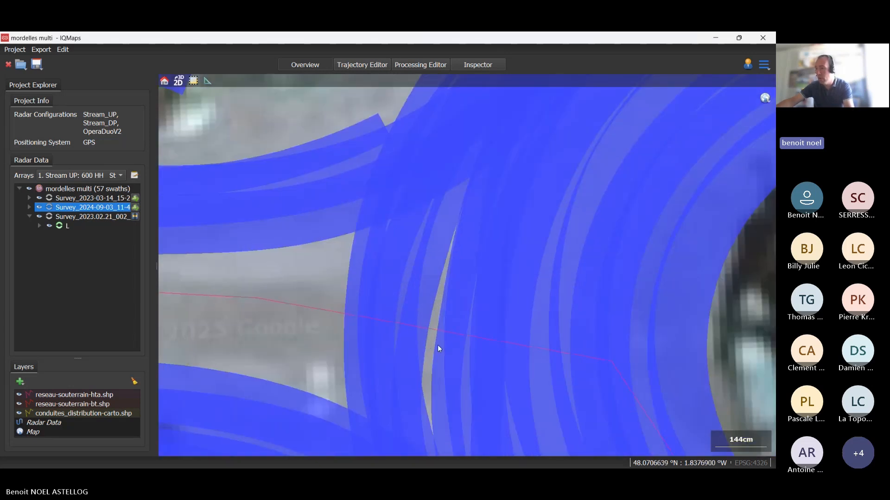
# Step: Follow the swaths west past the car park and examine the small western roundabout with the utility network lines beside it
pyautogui.scroll(-8, 440, 308)
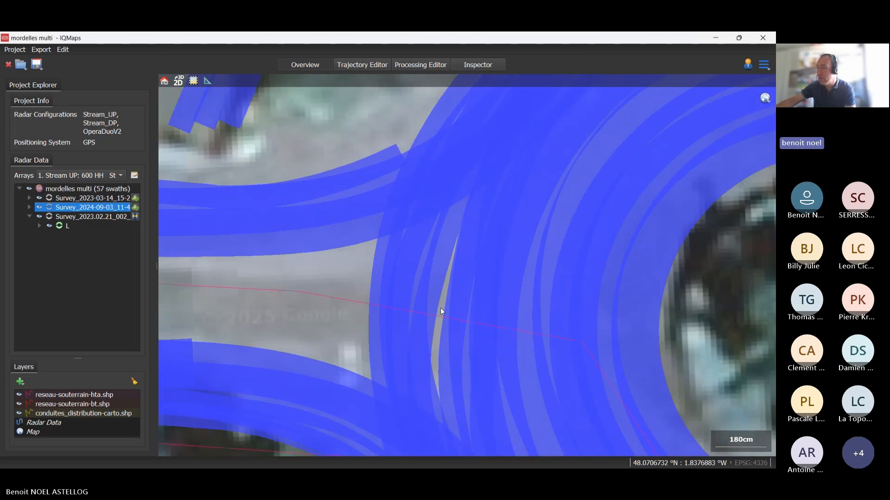
pyautogui.moveTo(362, 307); pyautogui.dragTo(665, 315)
pyautogui.scroll(1, 486, 283)
pyautogui.scroll(-3, 486, 283)
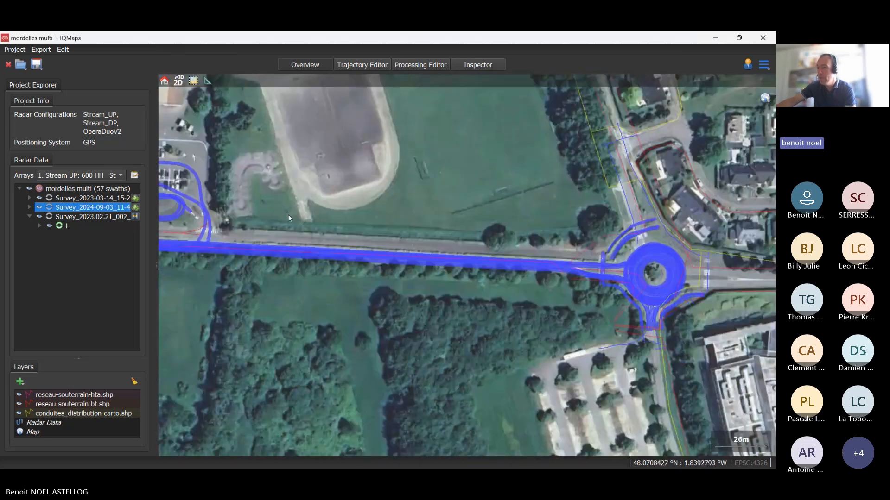
pyautogui.moveTo(288, 215); pyautogui.dragTo(491, 252)
pyautogui.moveTo(302, 252); pyautogui.dragTo(444, 272)
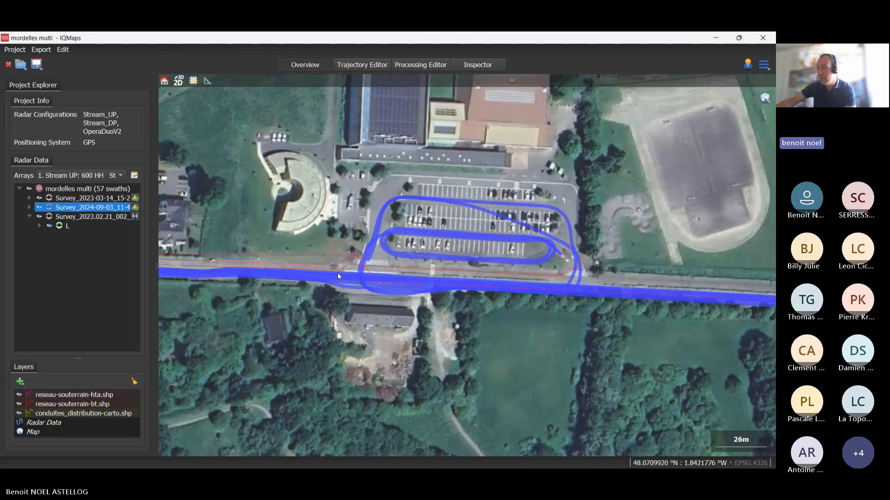
pyautogui.moveTo(338, 272); pyautogui.dragTo(523, 279)
pyautogui.moveTo(277, 276); pyautogui.dragTo(519, 287)
pyautogui.scroll(5, 366, 280)
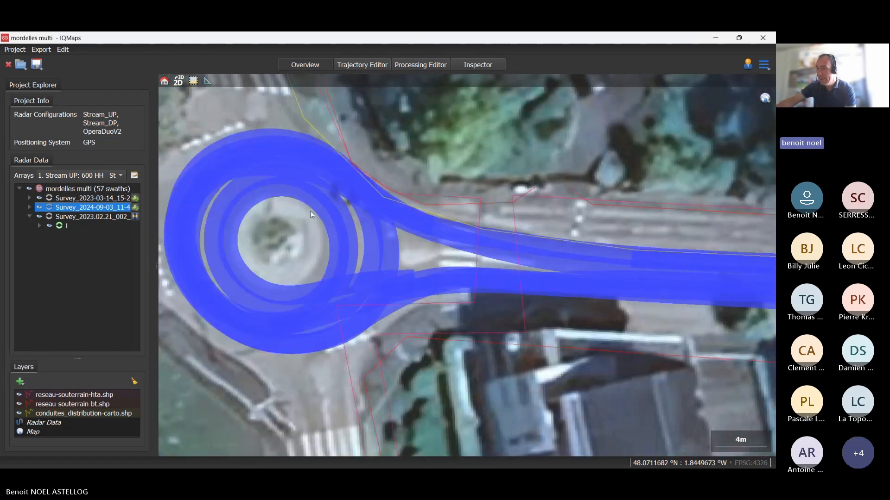
pyautogui.moveTo(318, 234); pyautogui.dragTo(349, 236)
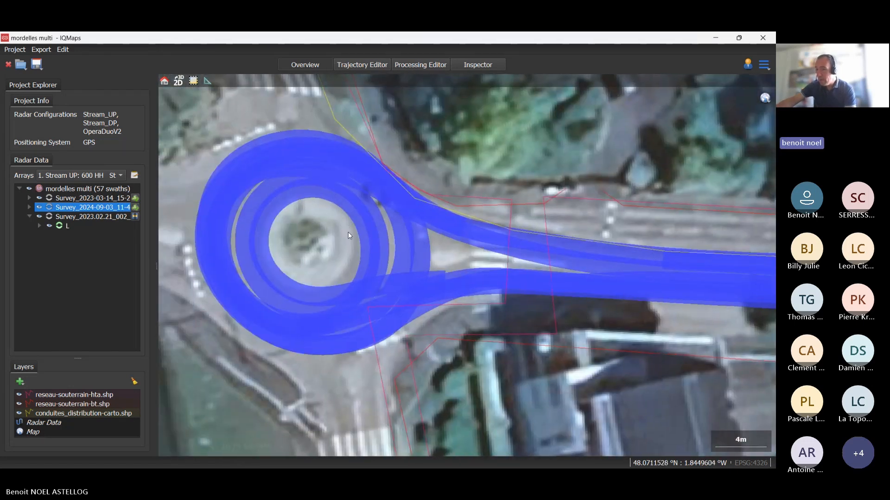
pyautogui.moveTo(365, 138); pyautogui.dragTo(321, 231)
pyautogui.scroll(2, 298, 197)
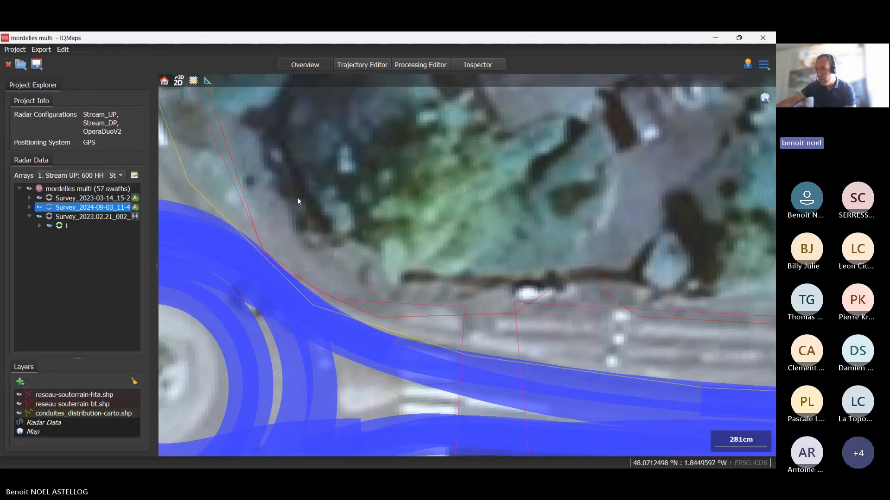
pyautogui.moveTo(298, 198); pyautogui.dragTo(494, 331)
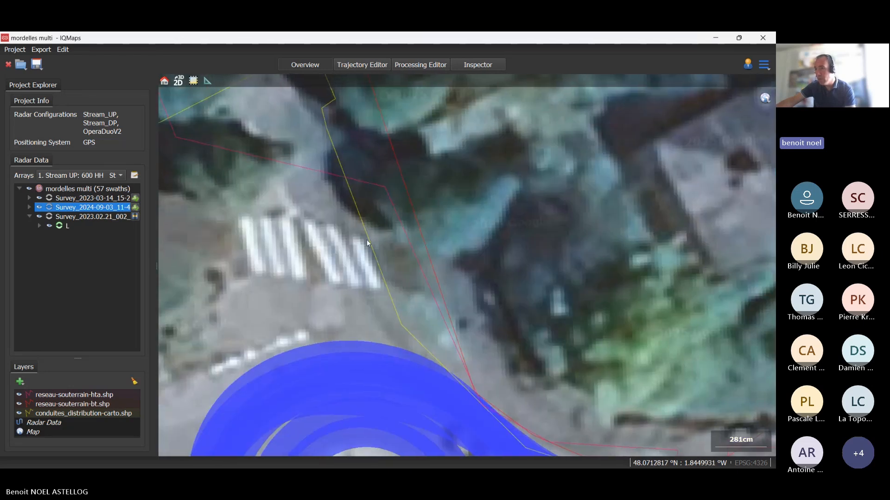
pyautogui.scroll(-3, 355, 269)
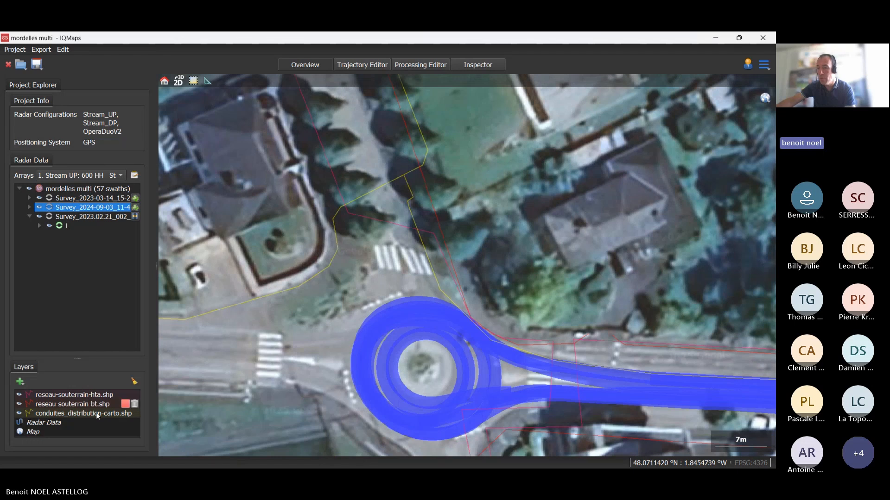
# Step: Check which vector file formats can be imported as layers, without importing a file
pyautogui.moveTo(87, 411)
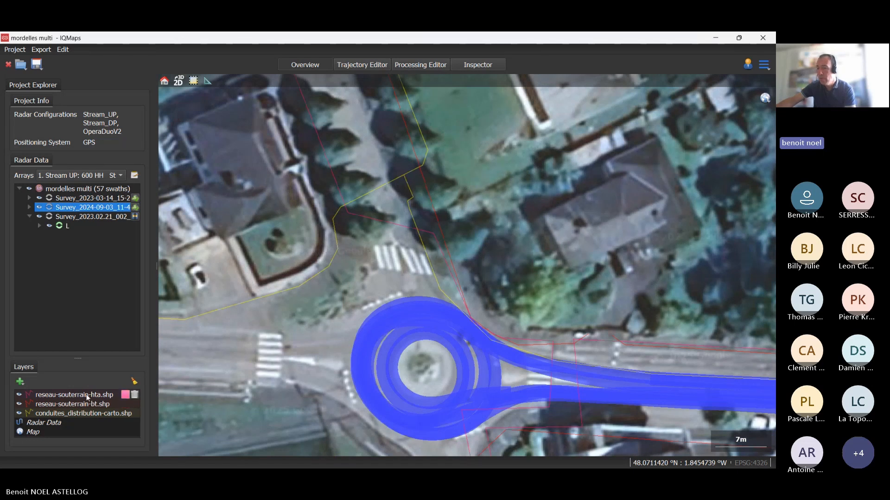
pyautogui.click(20, 383)
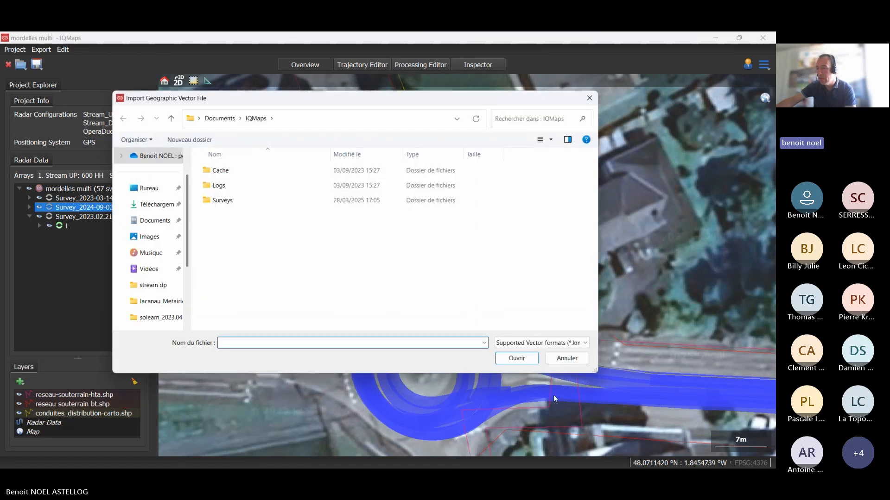
pyautogui.click(565, 359)
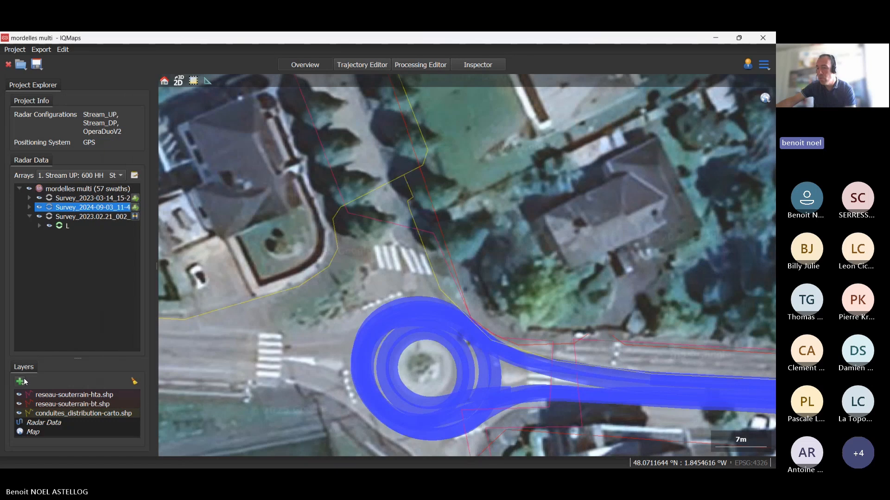
pyautogui.click(20, 383)
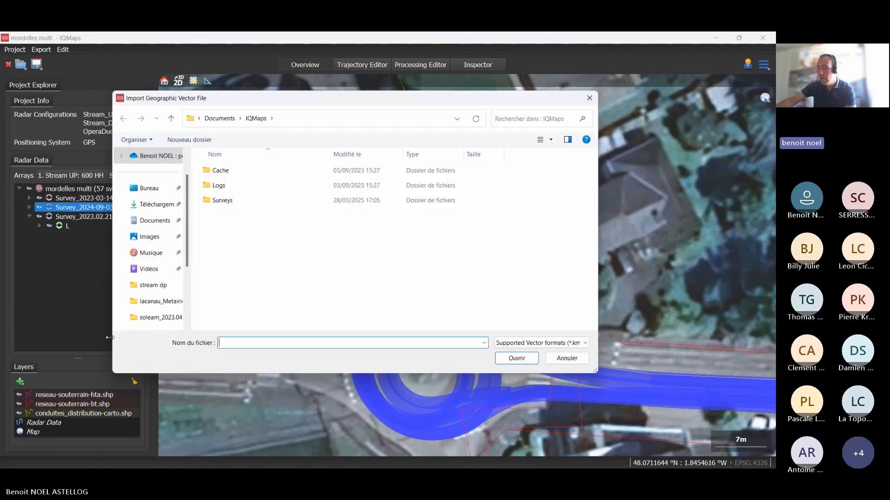
pyautogui.click(538, 344)
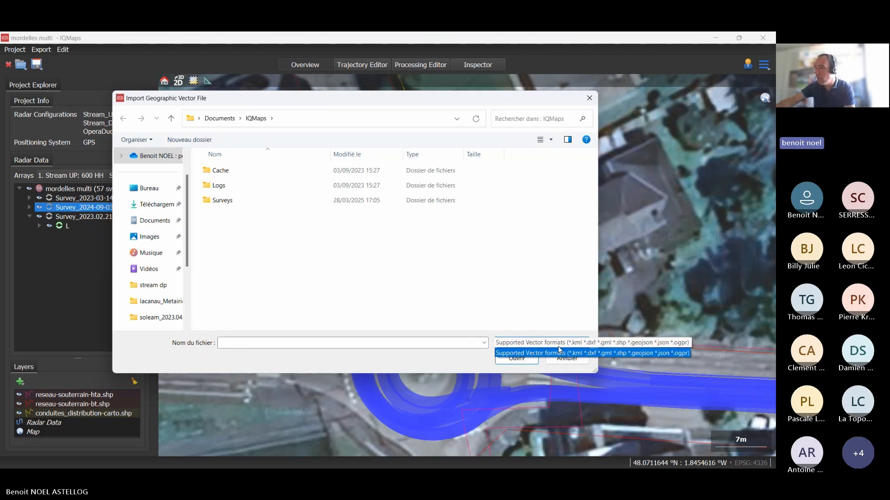
pyautogui.click(509, 353)
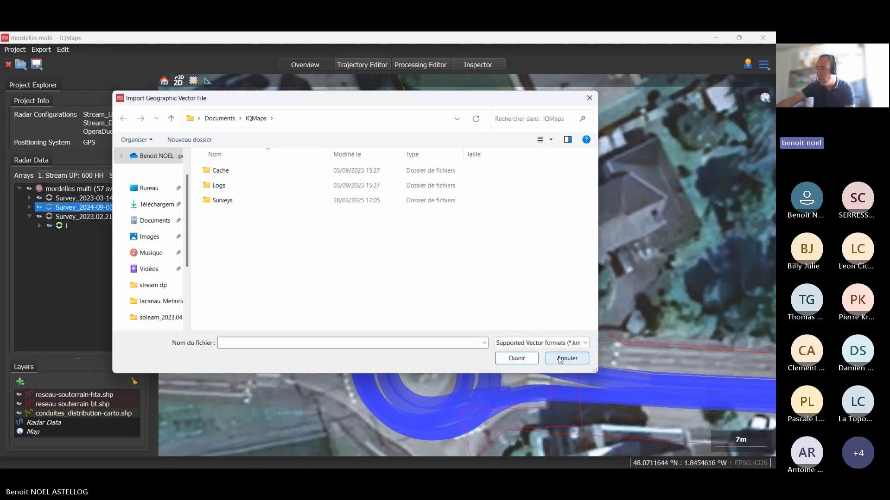
pyautogui.click(568, 359)
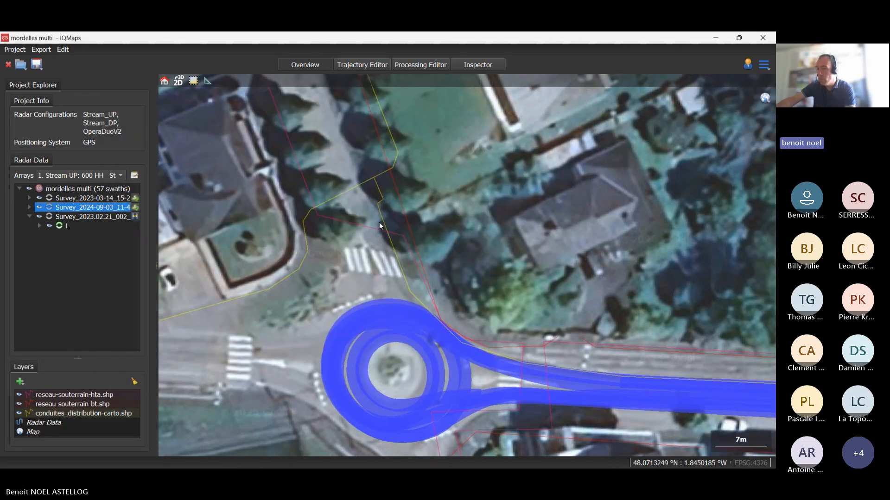
# Step: Set the display colour of the reseau-souterrain-hta.shp layer to light blue (#55aaff)
pyautogui.moveTo(19, 398)
pyautogui.click(125, 395)
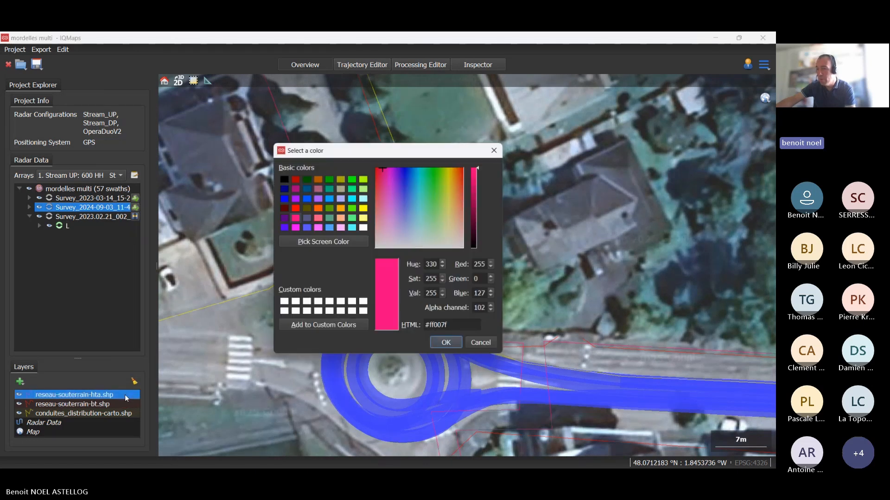
pyautogui.click(331, 229)
pyautogui.click(445, 344)
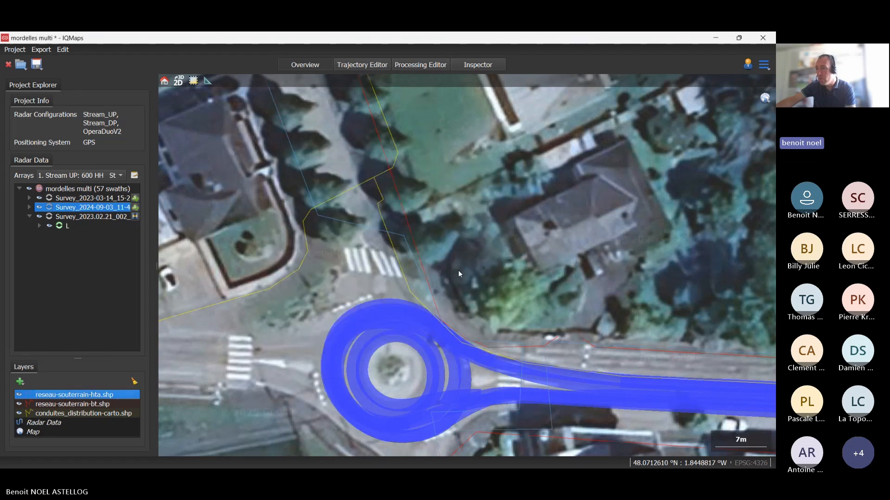
# Step: Change the reseau-souterrain-hta.shp layer's display colour to the bright pink basic colour
pyautogui.scroll(5, 334, 213)
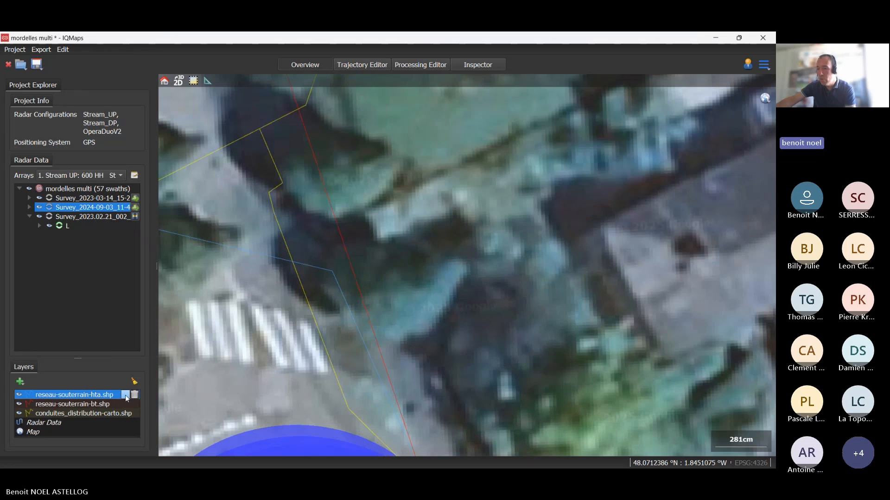
pyautogui.click(125, 396)
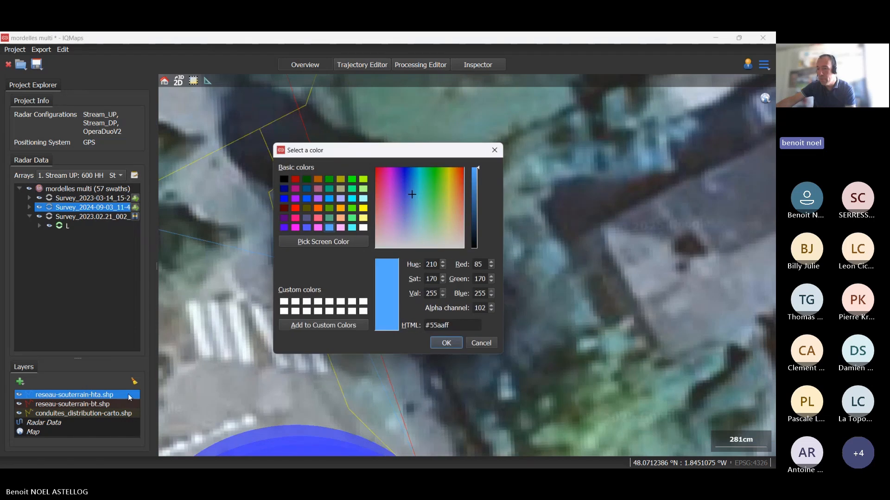
pyautogui.click(297, 228)
pyautogui.click(433, 343)
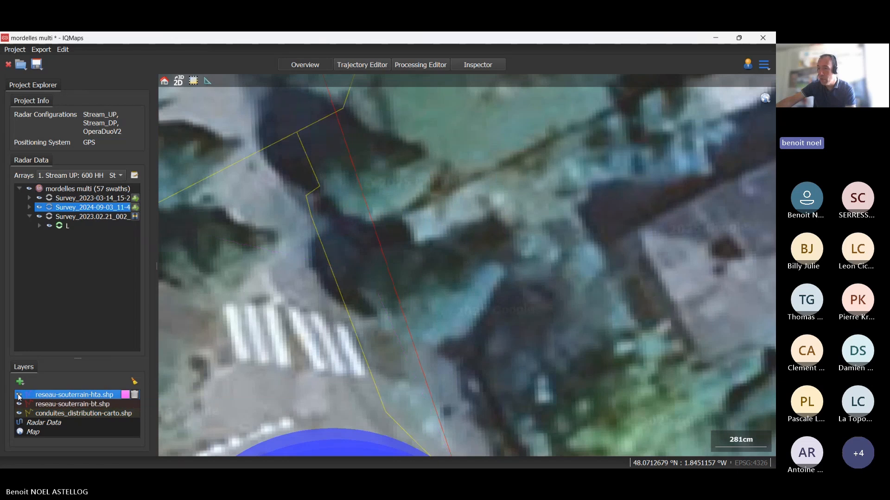
# Step: Toggle the visibility of the utility network layers and examine their lines around the small western roundabout and its crossings
pyautogui.click(19, 404)
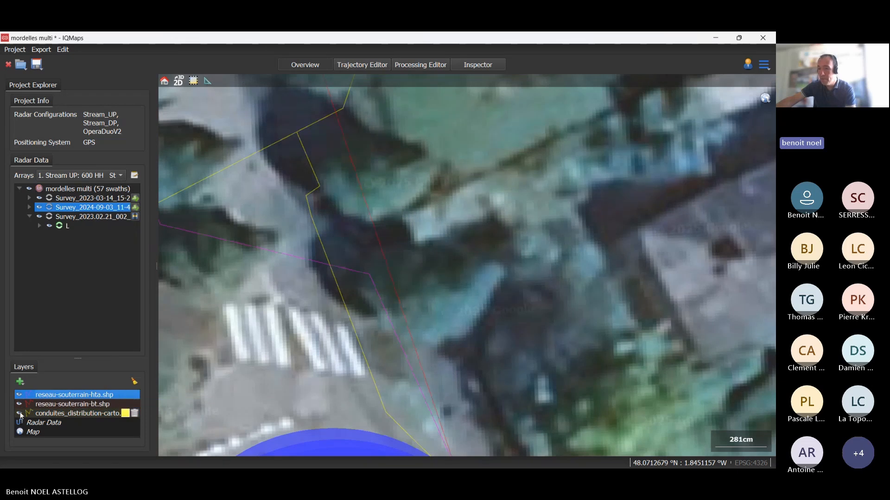
pyautogui.click(20, 413)
pyautogui.click(21, 413)
pyautogui.scroll(-3, 325, 295)
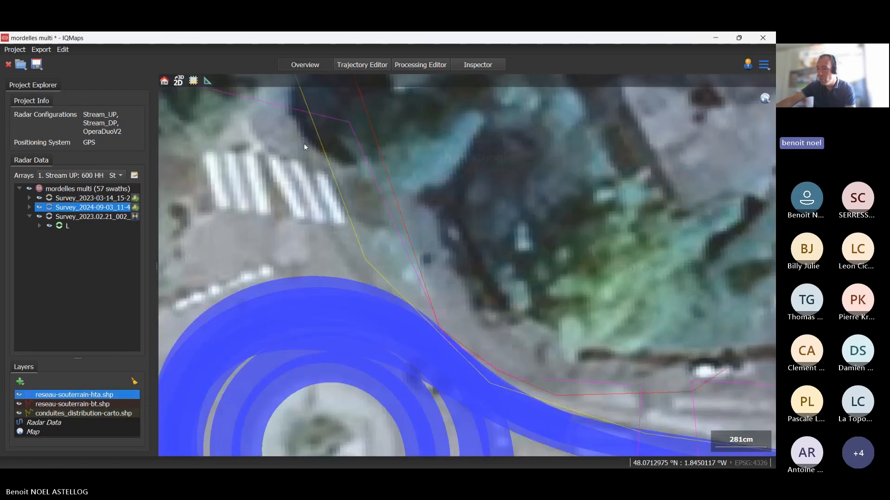
pyautogui.moveTo(395, 282); pyautogui.dragTo(353, 269)
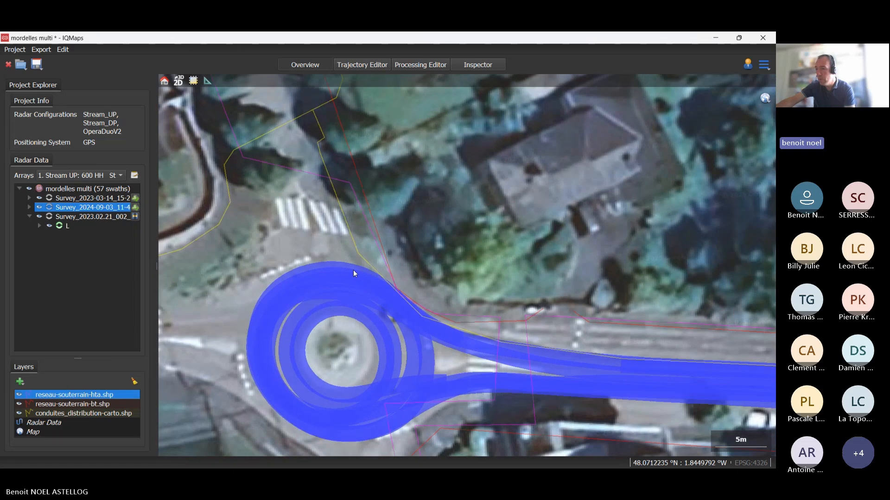
pyautogui.moveTo(344, 206); pyautogui.dragTo(393, 263)
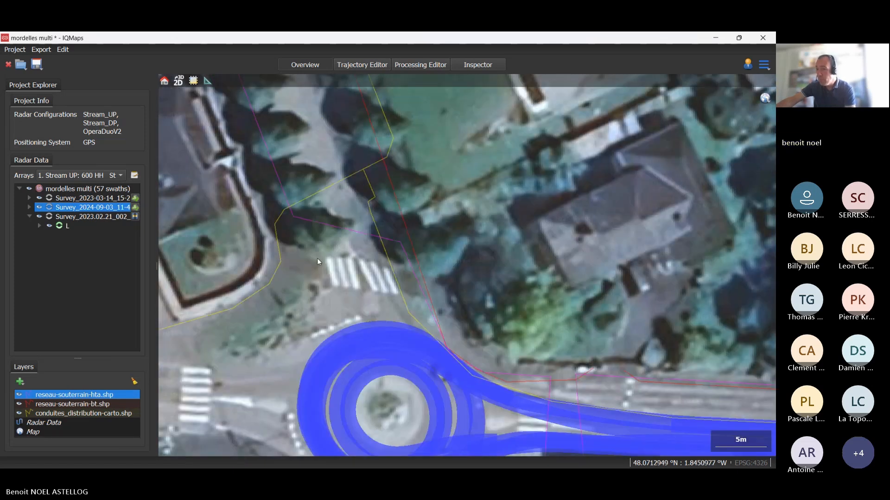
pyautogui.moveTo(369, 306); pyautogui.dragTo(301, 205)
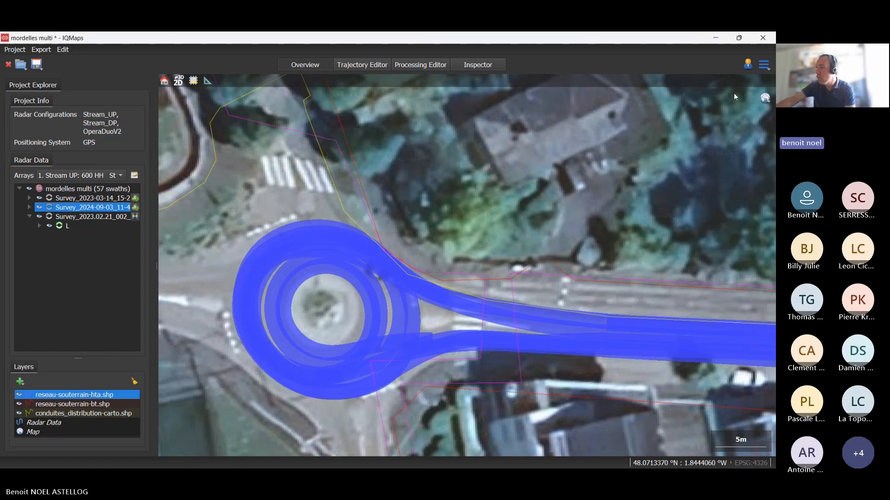
# Step: Preview the Google Hybrid and Google Maps backgrounds, and restore the Google Satellite background
pyautogui.click(769, 100)
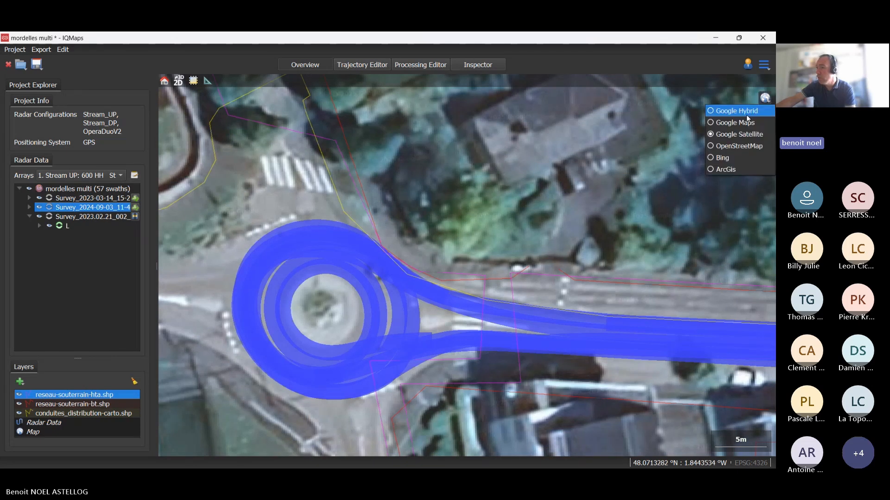
pyautogui.click(746, 115)
pyautogui.click(765, 98)
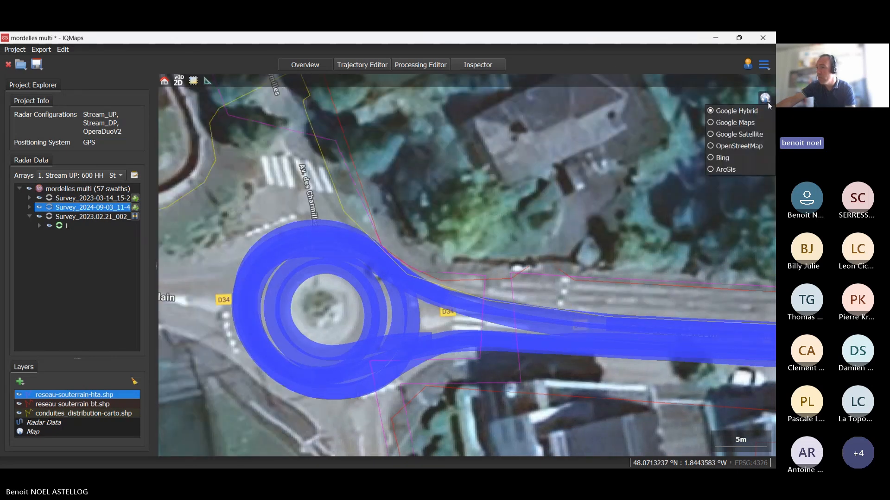
pyautogui.click(749, 125)
pyautogui.click(764, 99)
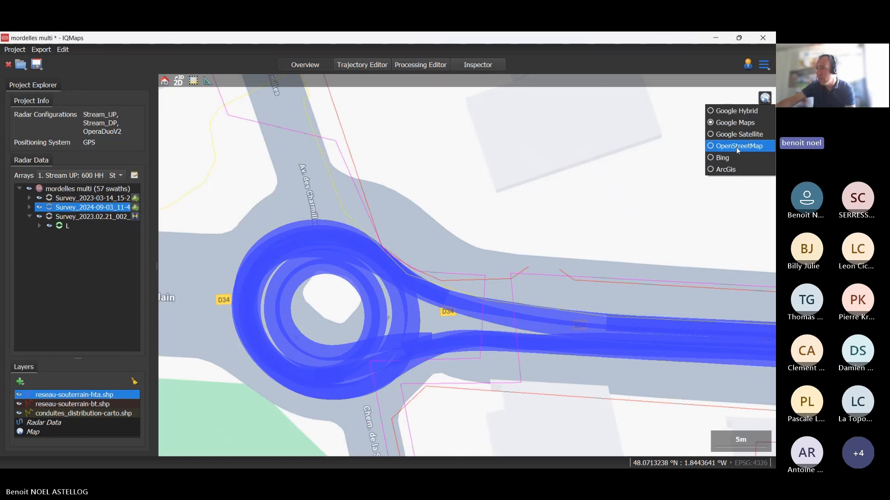
pyautogui.click(734, 135)
# Step: List the individual swaths of the Survey_2023-03-14 survey, and collapse its entry again
pyautogui.moveTo(509, 217); pyautogui.dragTo(419, 225)
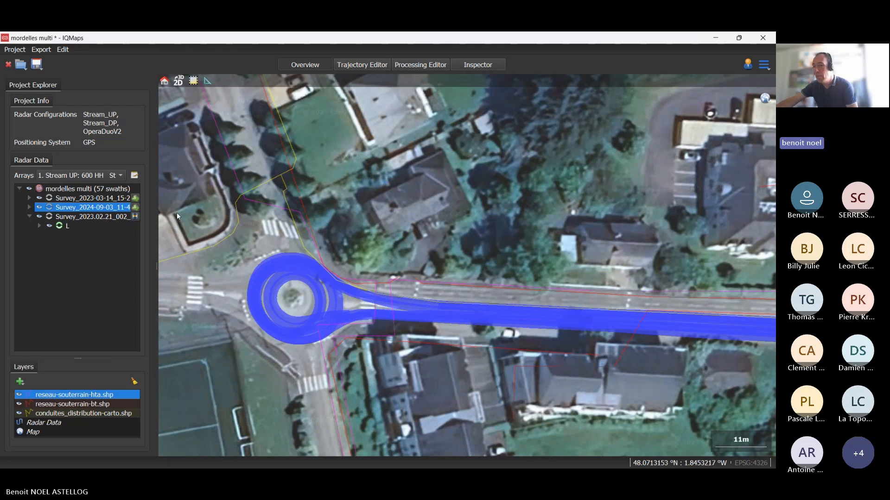
pyautogui.moveTo(71, 197)
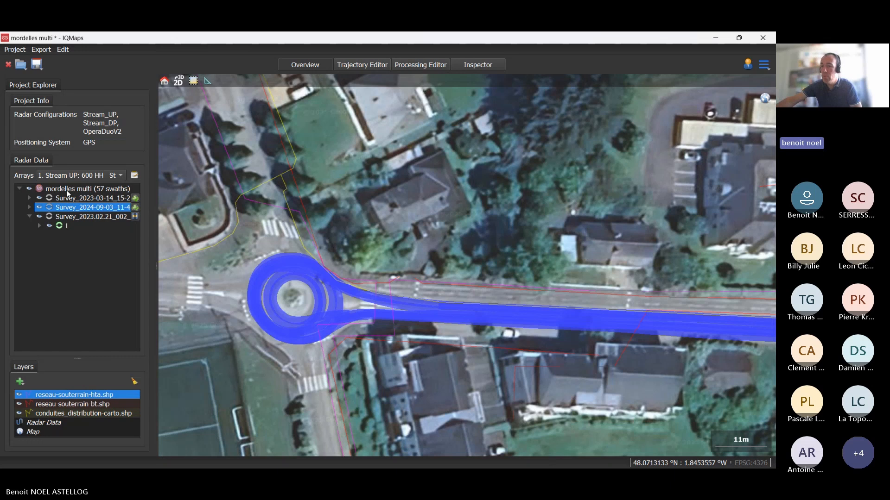
pyautogui.click(29, 198)
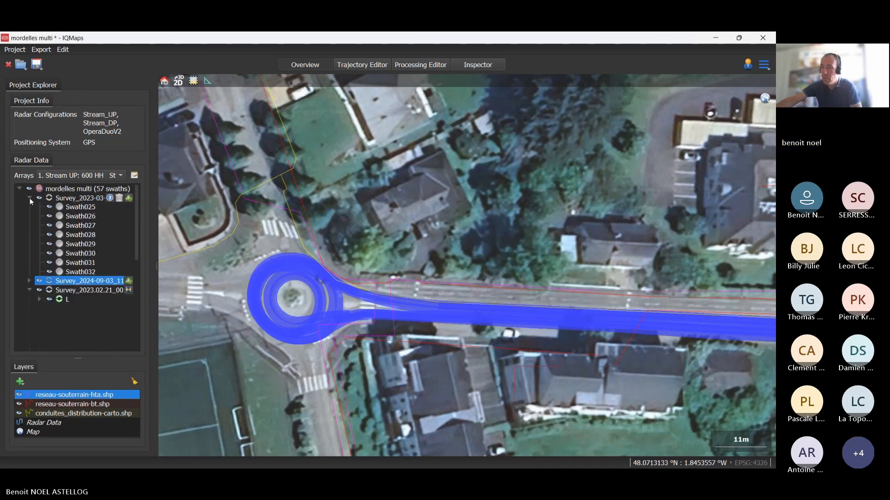
pyautogui.click(28, 199)
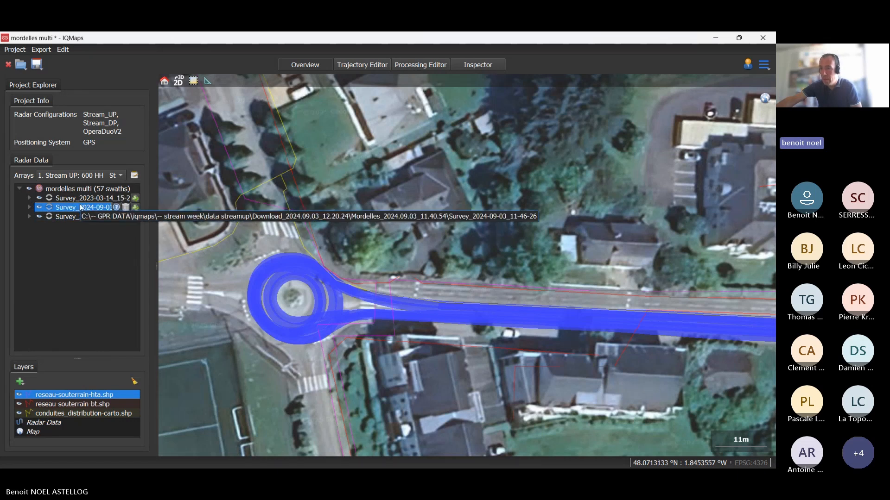
# Step: Follow the swaths east from the small roundabout past the car park and examine the coverage of the large eastern roundabout
pyautogui.moveTo(415, 327); pyautogui.dragTo(324, 328)
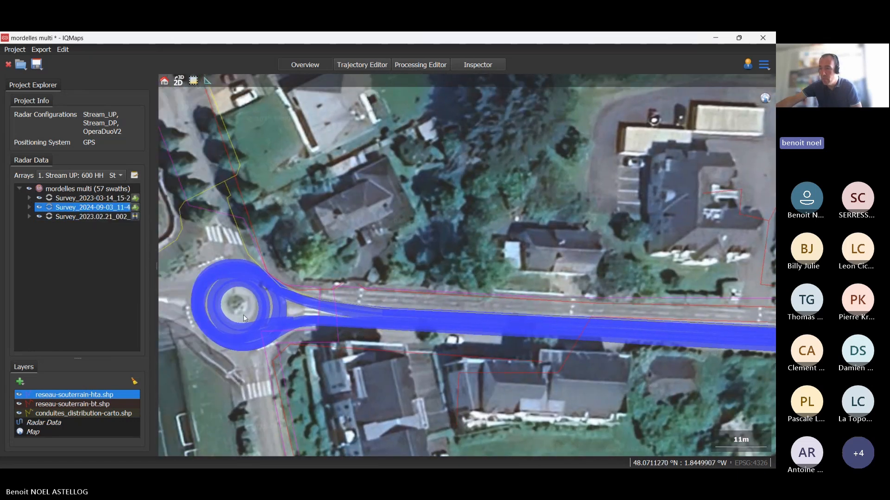
pyautogui.scroll(3, 279, 316)
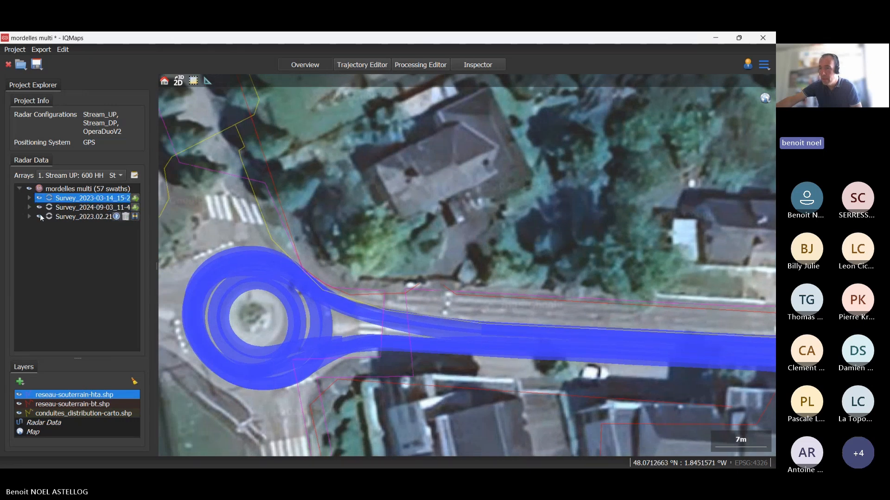
pyautogui.moveTo(408, 308); pyautogui.dragTo(360, 300)
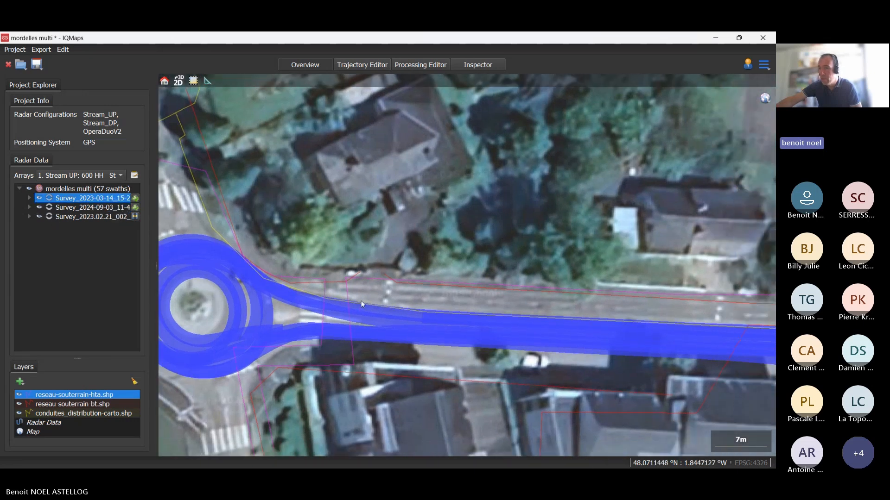
pyautogui.moveTo(449, 313); pyautogui.dragTo(353, 308)
pyautogui.scroll(-3, 451, 308)
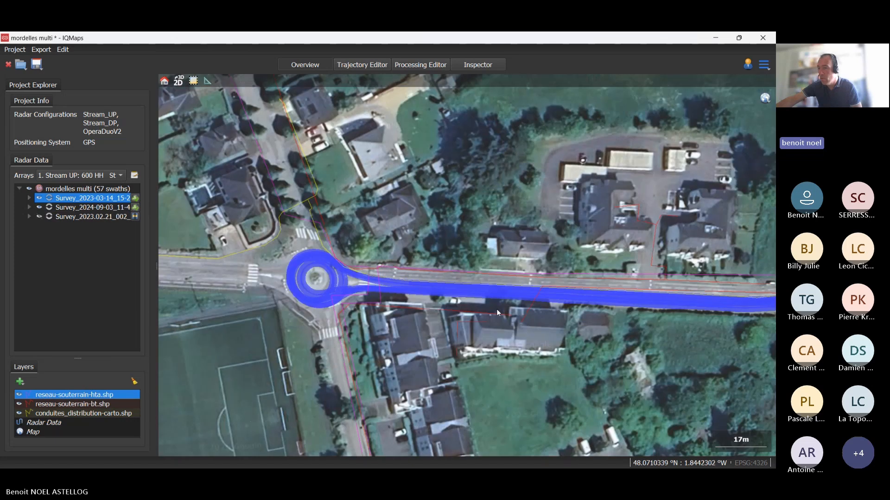
pyautogui.moveTo(496, 309); pyautogui.dragTo(386, 313)
pyautogui.moveTo(541, 316); pyautogui.dragTo(430, 318)
pyautogui.moveTo(501, 315); pyautogui.dragTo(361, 308)
pyautogui.moveTo(508, 289); pyautogui.dragTo(392, 315)
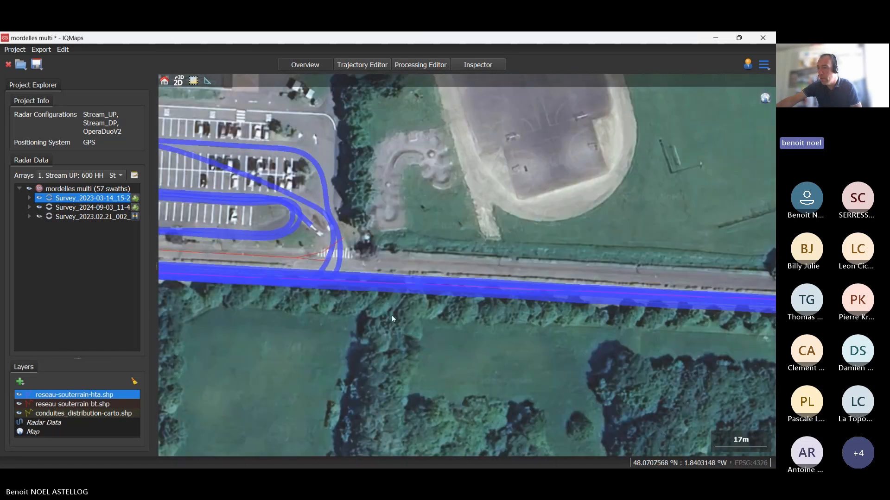
pyautogui.moveTo(525, 318); pyautogui.dragTo(325, 306)
pyautogui.moveTo(508, 304); pyautogui.dragTo(285, 290)
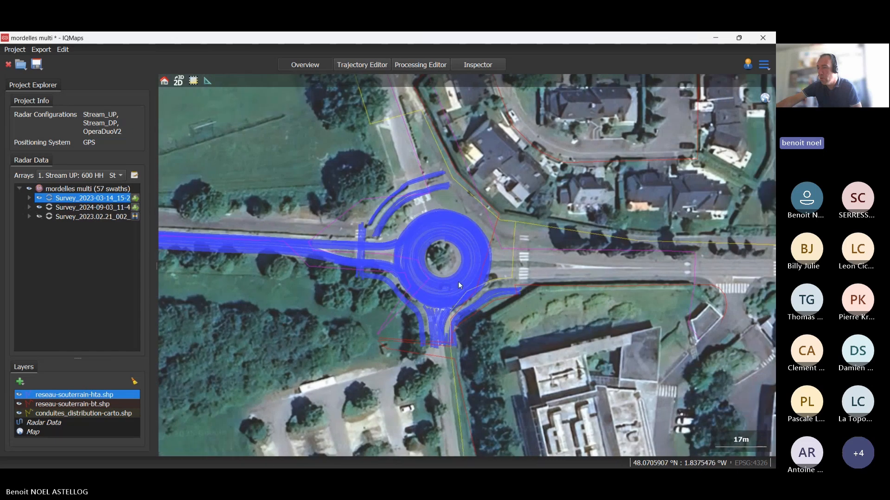
pyautogui.scroll(3, 458, 282)
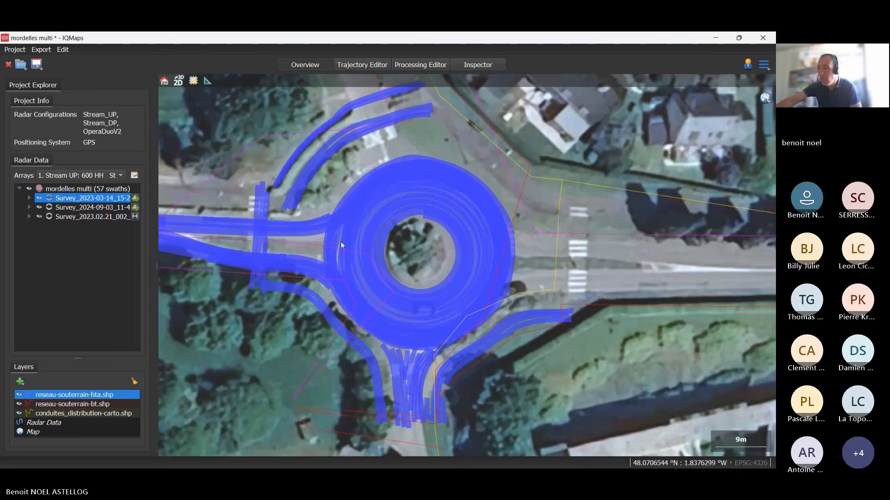
pyautogui.moveTo(243, 215); pyautogui.dragTo(280, 232)
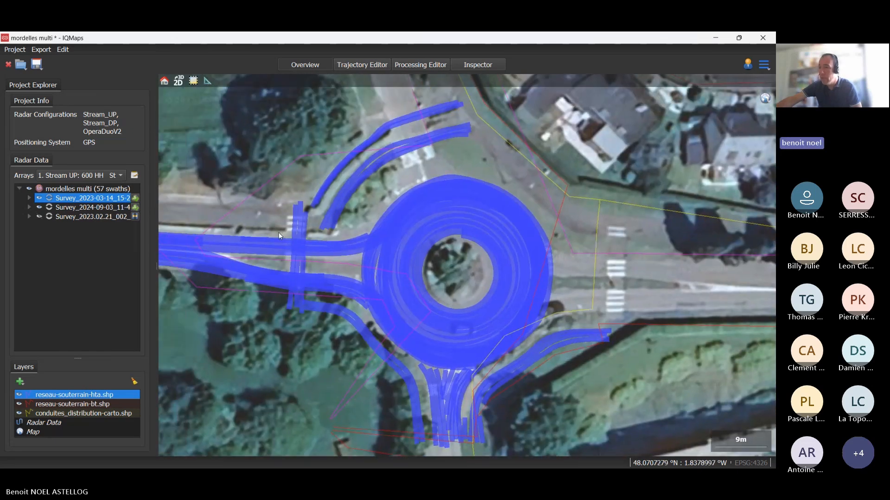
# Step: Hide the Survey_2023-03-14 swaths and examine the Survey_2024-09-03_11-46-26 coverage of the large eastern roundabout
pyautogui.click(39, 199)
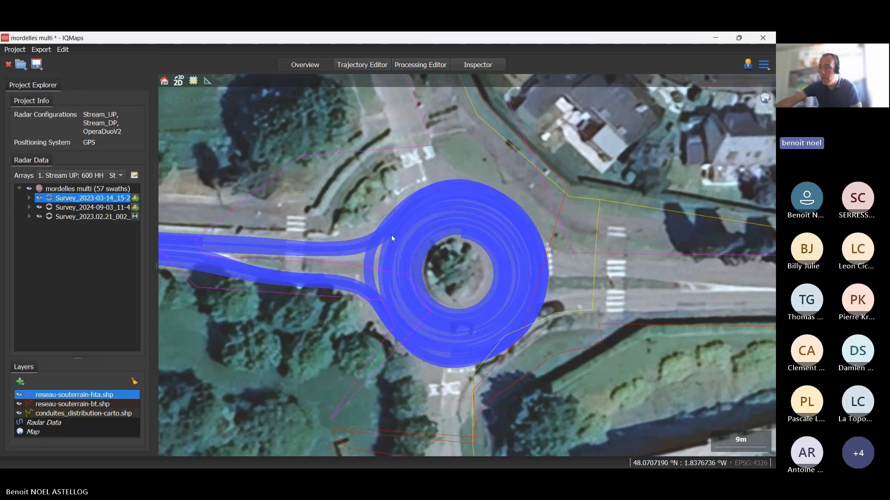
pyautogui.scroll(-2, 370, 252)
pyautogui.moveTo(358, 261); pyautogui.dragTo(368, 265)
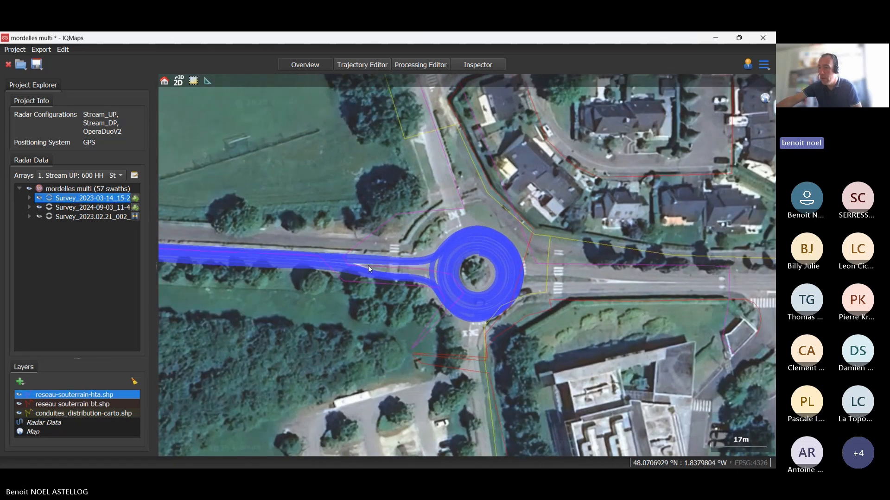
pyautogui.scroll(2, 444, 279)
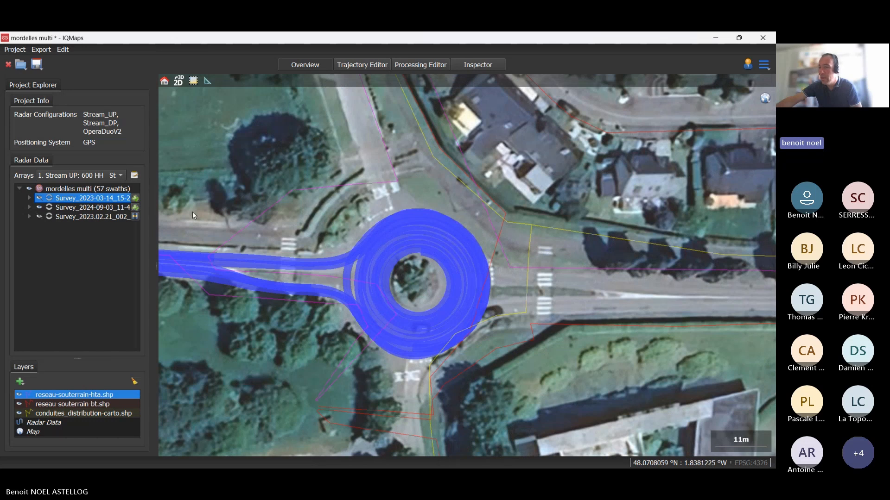
# Step: Hide the Survey_2024-09-03_11-46-26 swaths and display the Survey_2023-03-14 swaths at the eastern roundabout instead
pyautogui.moveTo(48, 201)
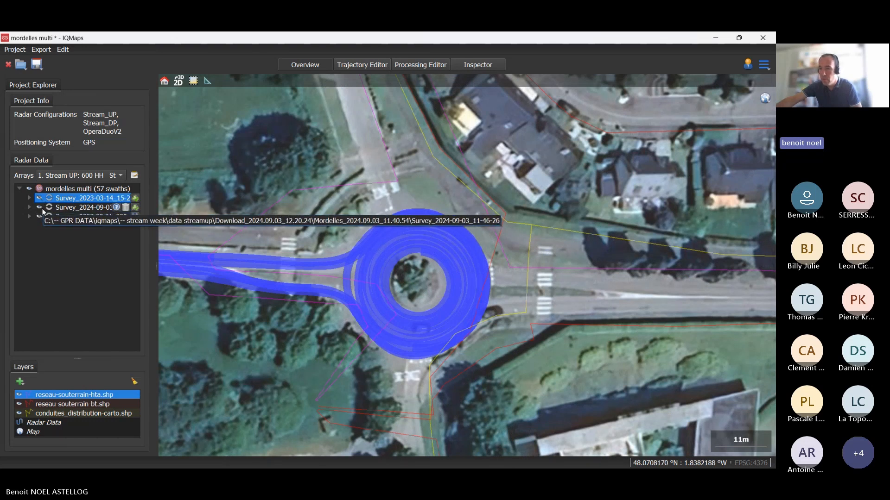
pyautogui.click(41, 209)
pyautogui.click(40, 199)
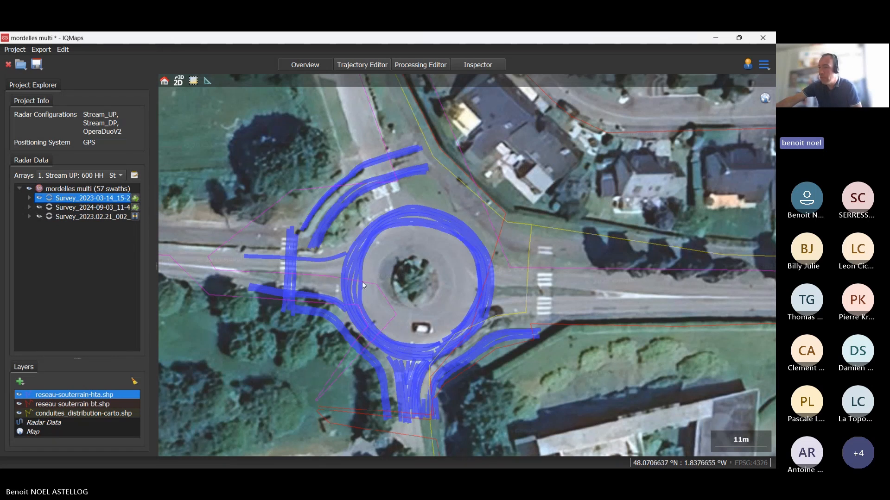
# Step: Display only the Survey_2023.02.21_002_converted survey and examine its trajectories along the sidewalks and approaches of the eastern roundabout
pyautogui.click(40, 198)
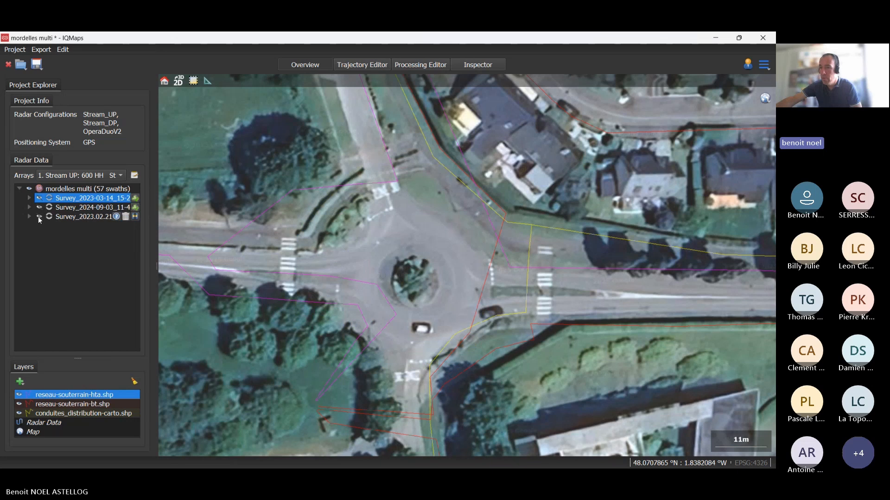
pyautogui.click(40, 217)
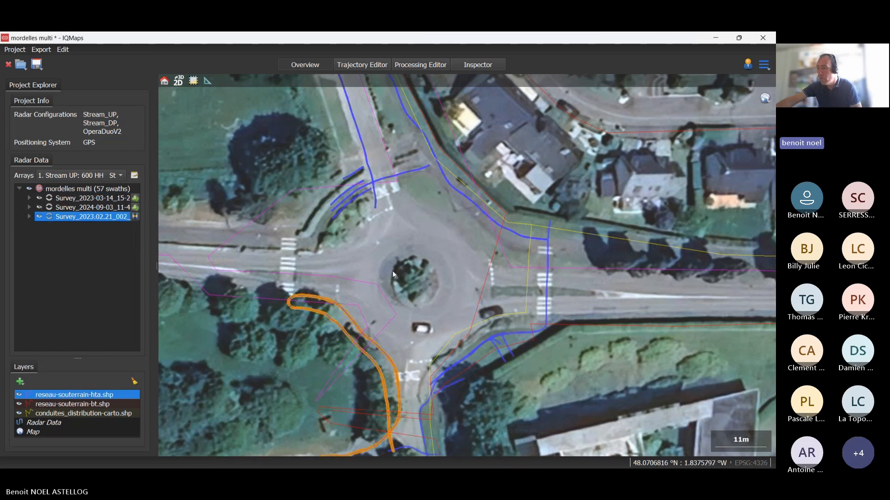
pyautogui.moveTo(392, 271); pyautogui.dragTo(248, 167)
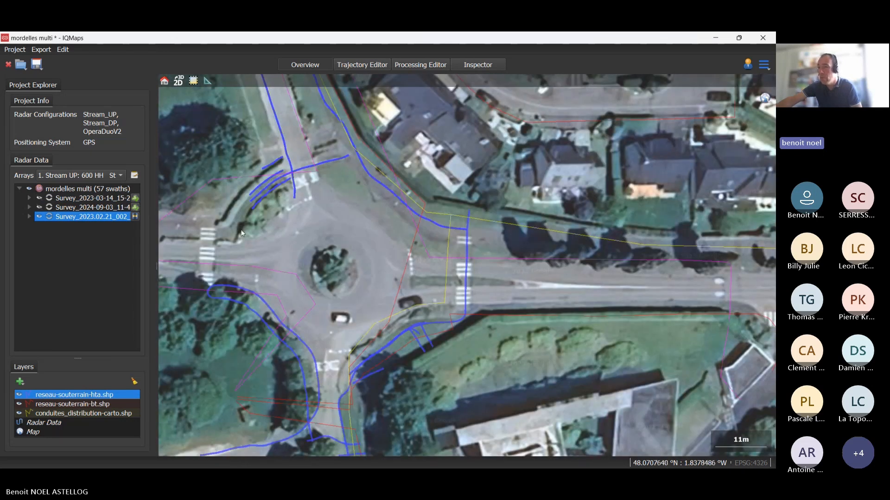
pyautogui.moveTo(310, 236); pyautogui.dragTo(341, 286)
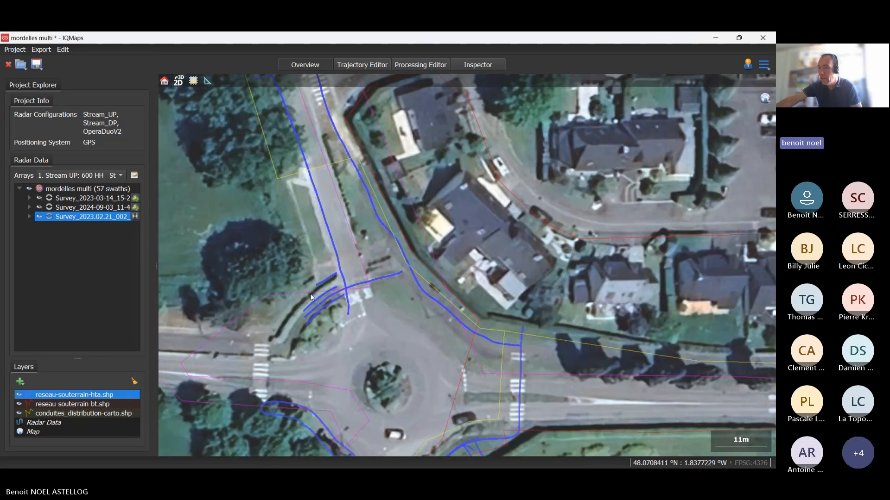
pyautogui.scroll(2, 344, 319)
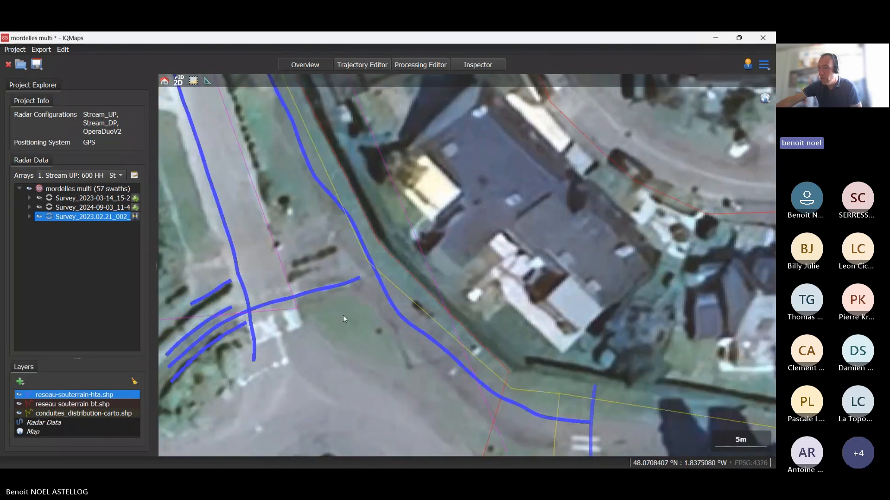
pyautogui.scroll(-3, 343, 315)
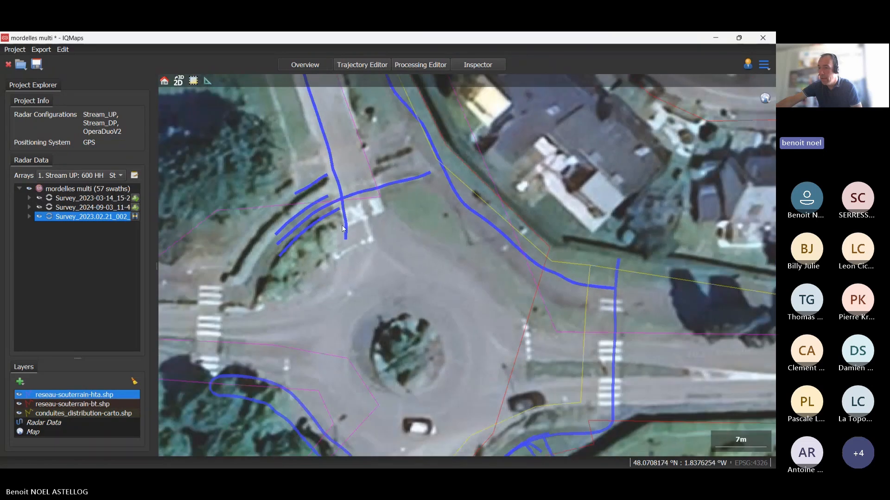
pyautogui.moveTo(462, 332); pyautogui.dragTo(413, 305)
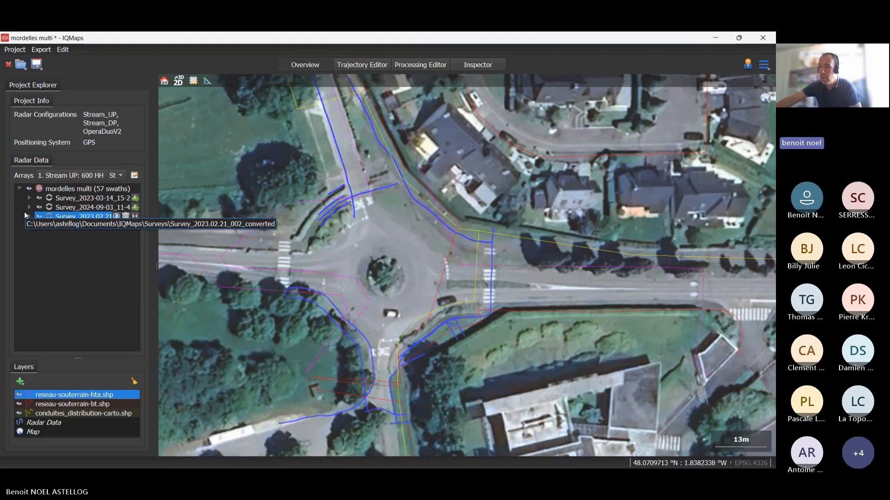
# Step: Display the Survey_2024-09-03_11-46-26 and Survey_2023-03-14 swaths again, and examine all three surveys together at the eastern roundabout
pyautogui.click(39, 207)
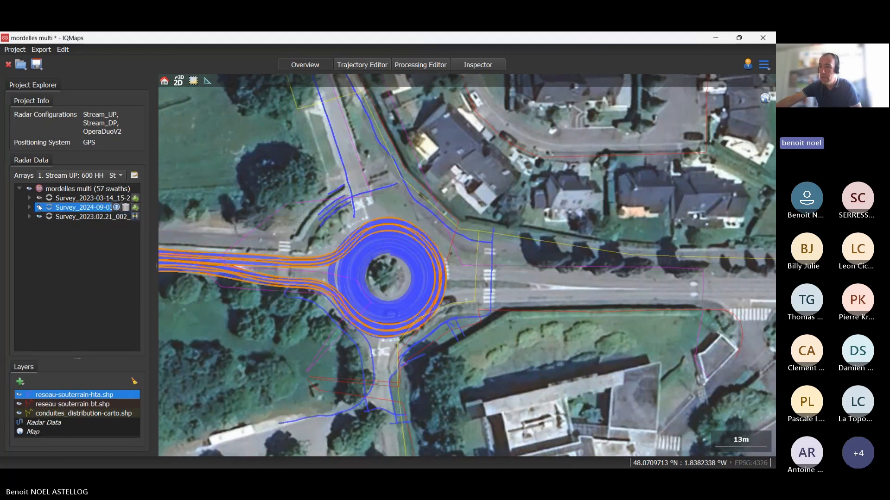
pyautogui.click(40, 198)
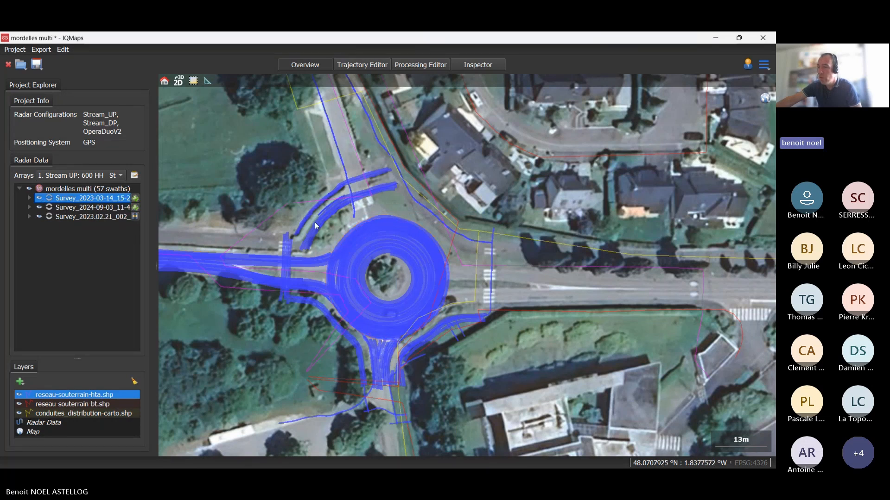
pyautogui.scroll(4, 316, 221)
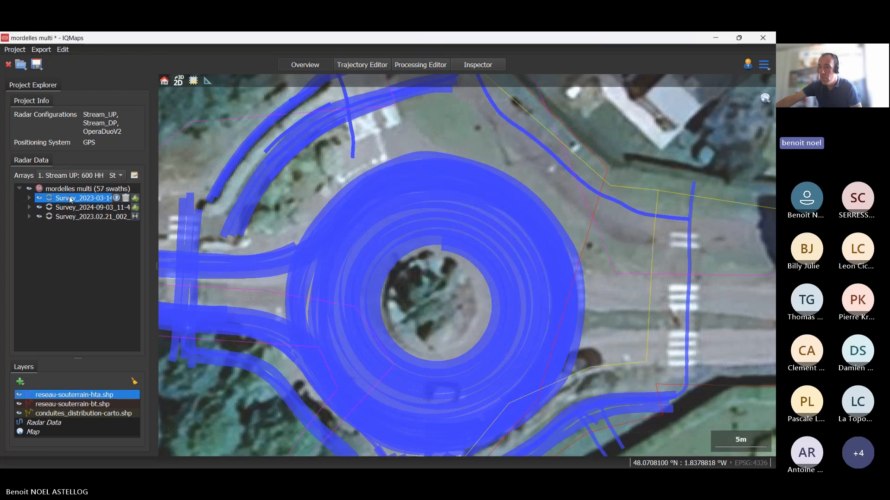
# Step: Review the available antenna array combinations for the radar data, keeping the current combination
pyautogui.scroll(-3, 396, 218)
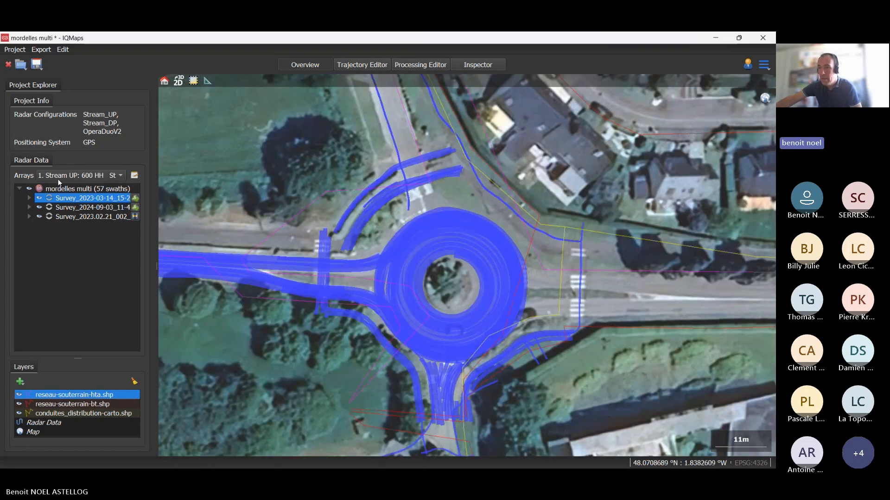
pyautogui.click(91, 176)
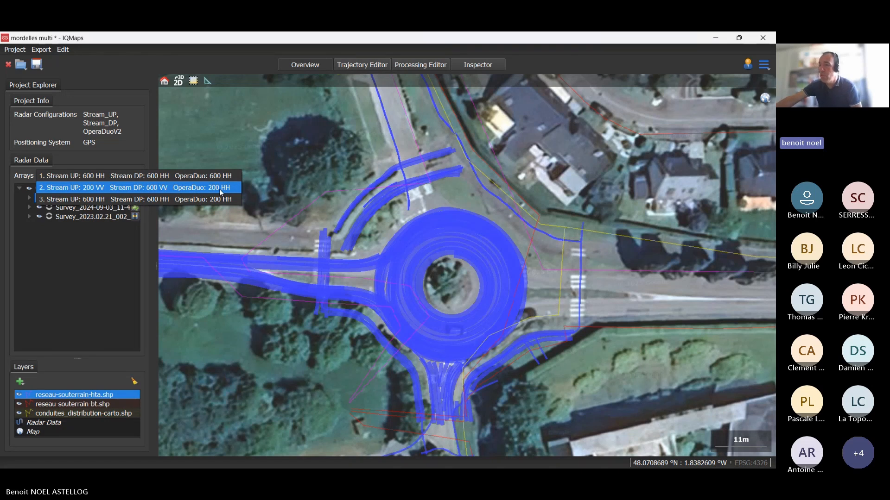
pyautogui.click(236, 245)
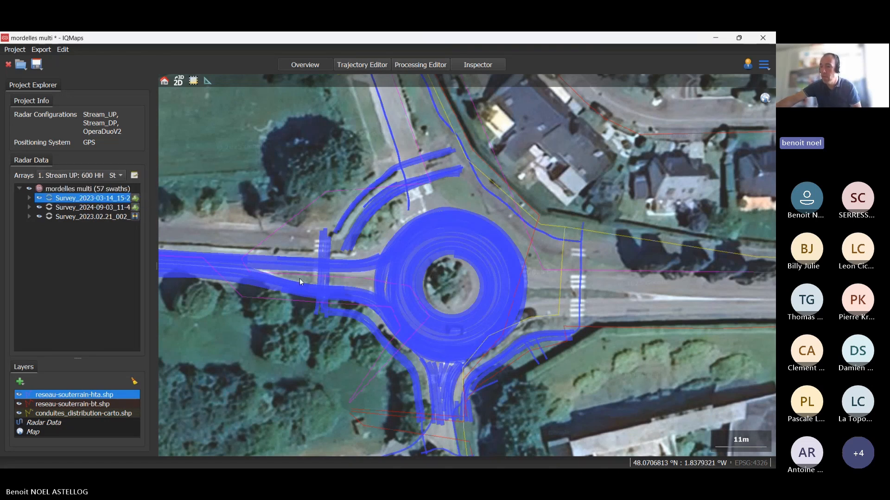
pyautogui.moveTo(252, 251)
pyautogui.mouseDown()
pyautogui.moveTo(274, 251)
pyautogui.moveTo(238, 252)
pyautogui.mouseUp()
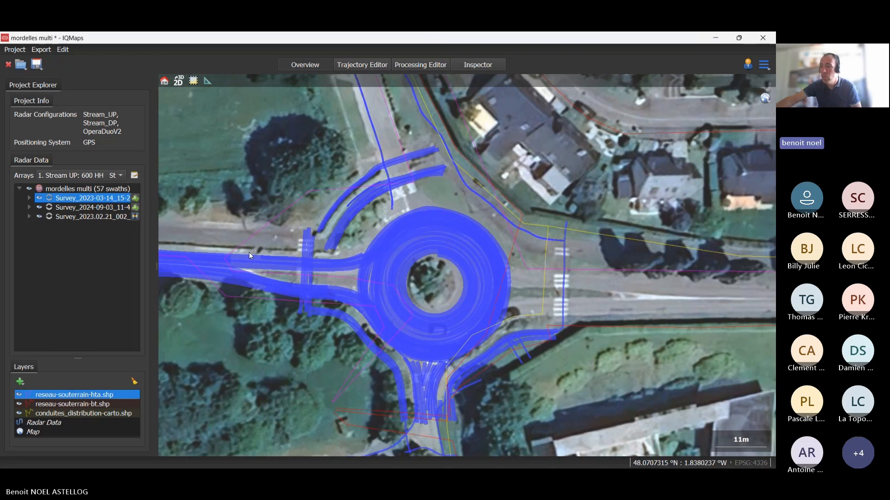
# Step: List the individual swaths of the Survey_2023-03-14 survey and examine the swath coverage around the roundabout and its northern approach
pyautogui.click(29, 198)
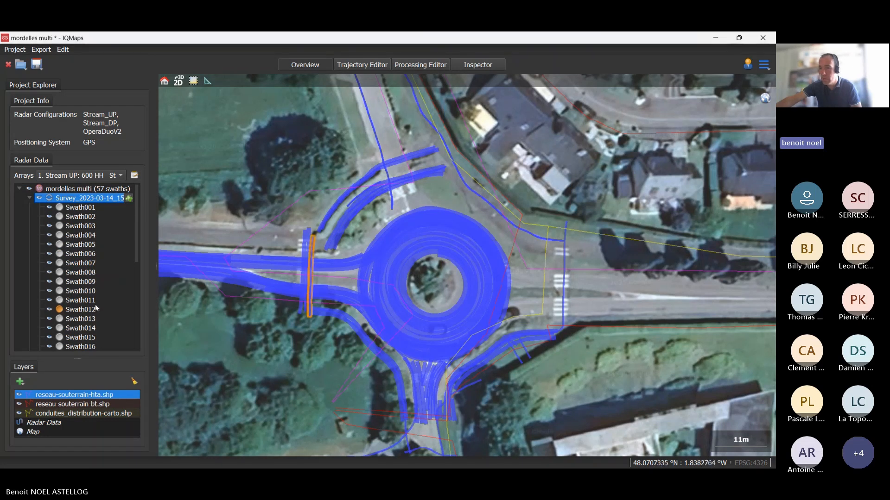
pyautogui.scroll(2, 322, 254)
pyautogui.moveTo(269, 265); pyautogui.dragTo(315, 251)
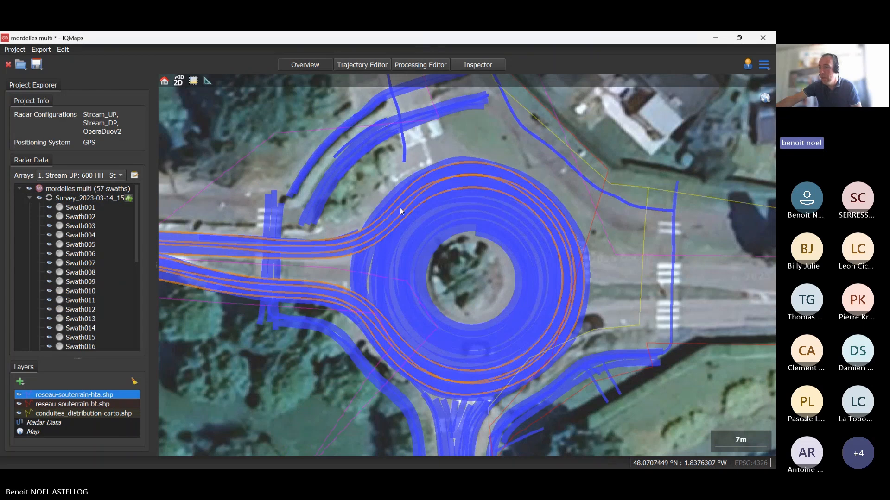
pyautogui.moveTo(400, 208); pyautogui.dragTo(366, 216)
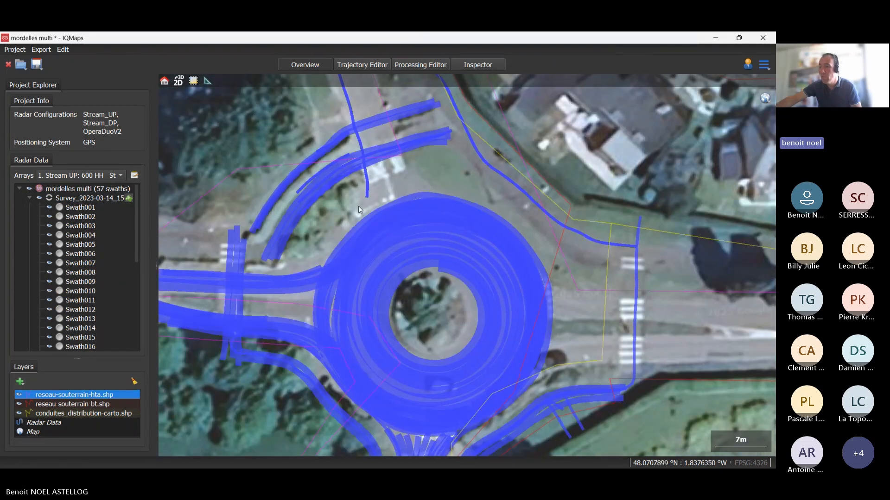
pyautogui.scroll(-1, 352, 196)
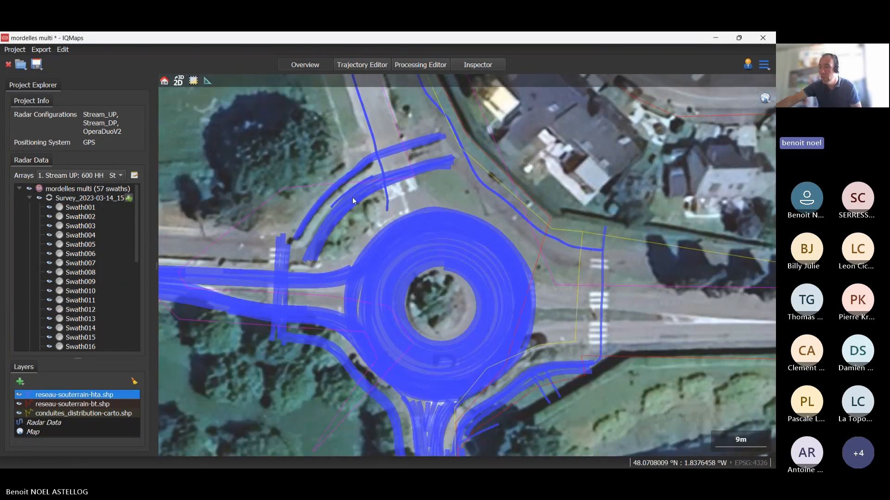
pyautogui.scroll(-1, 355, 200)
pyautogui.scroll(-1, 361, 207)
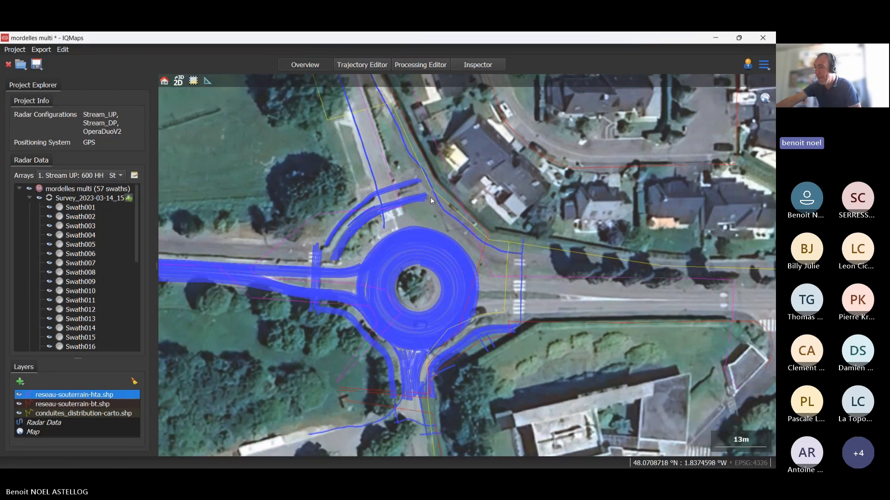
pyautogui.moveTo(434, 200); pyautogui.dragTo(414, 193)
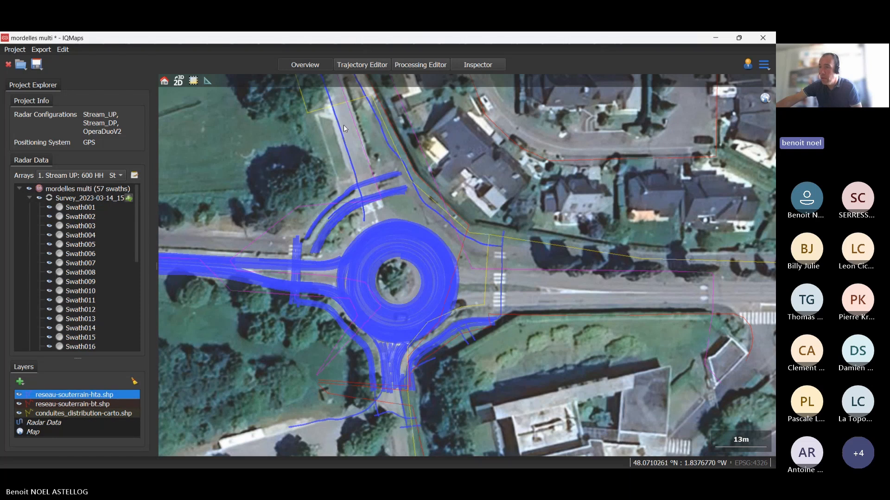
pyautogui.moveTo(306, 207); pyautogui.dragTo(314, 245)
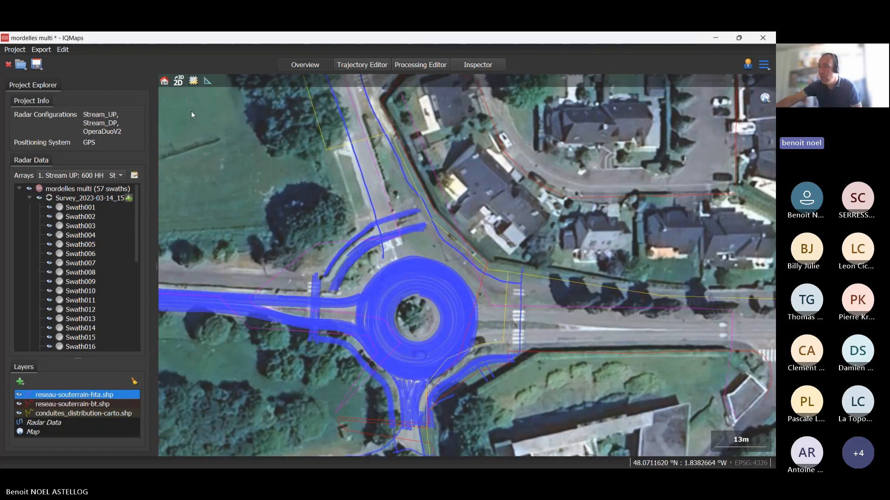
# Step: Switch to trajectory editing and examine the Survey_2024-09-03_11-46-26 waypoints up close around the roundabout's central island
pyautogui.click(371, 66)
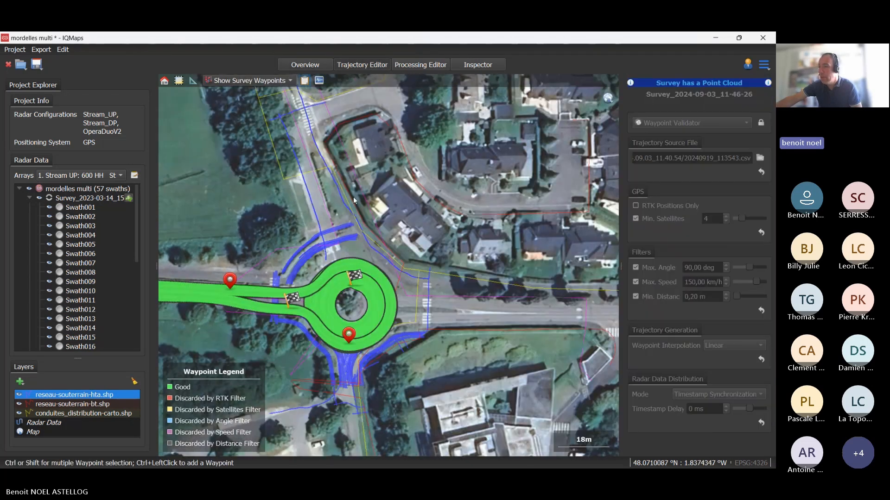
pyautogui.moveTo(283, 192); pyautogui.dragTo(326, 138)
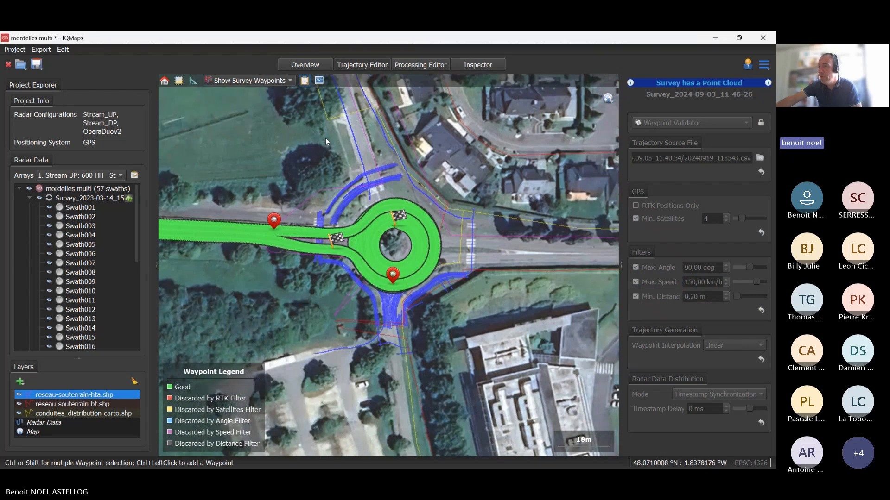
pyautogui.scroll(3, 352, 251)
pyautogui.moveTo(405, 213); pyautogui.dragTo(408, 235)
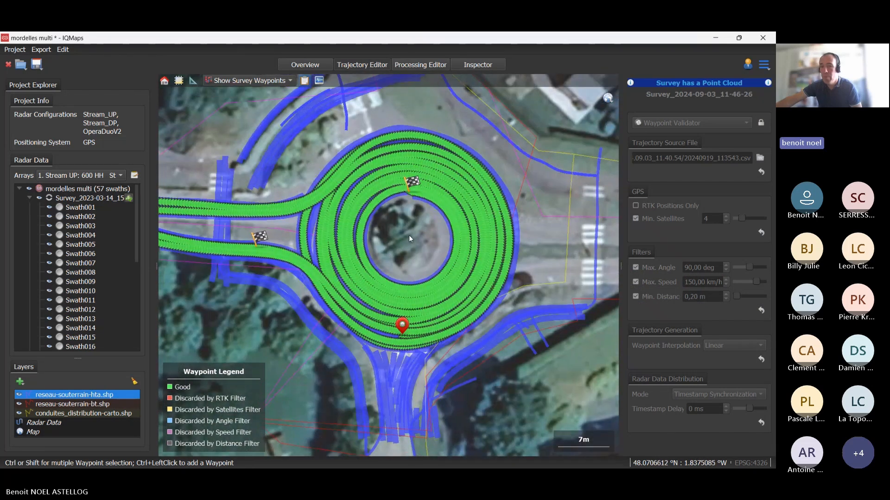
pyautogui.scroll(5, 401, 188)
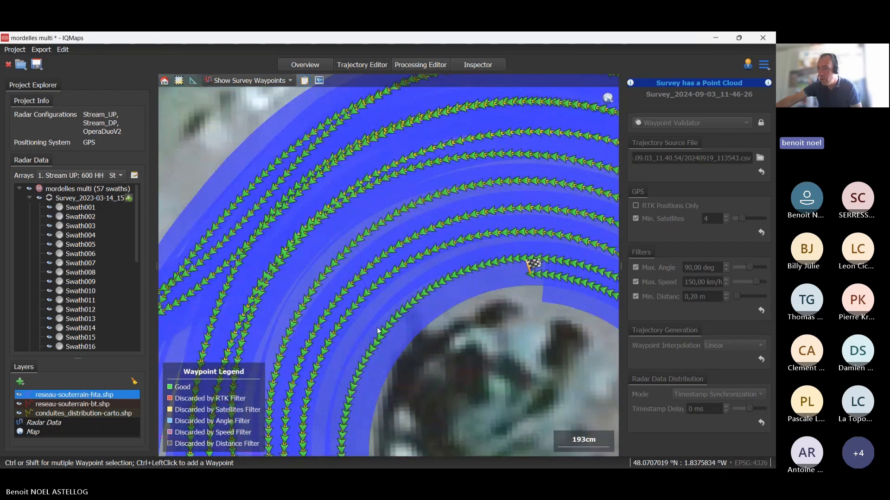
pyautogui.moveTo(371, 349); pyautogui.dragTo(373, 329)
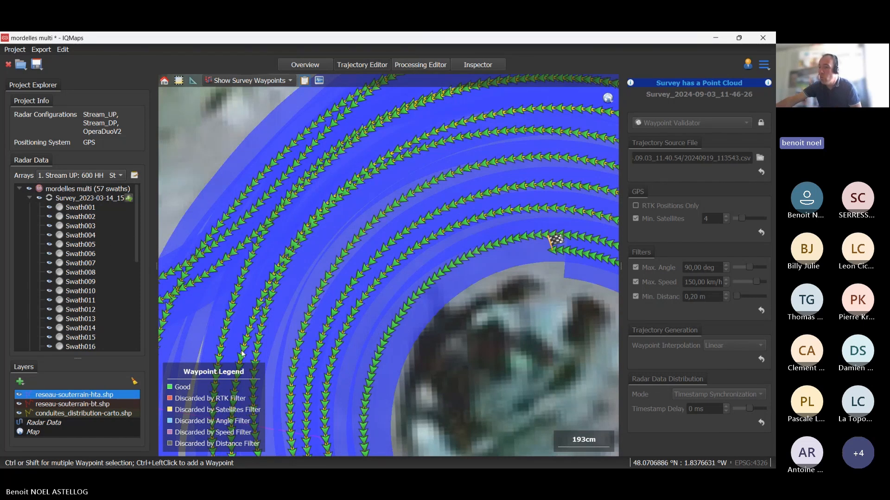
# Step: Examine the Survey_2024-09-03_11-46-26 waypoints along the road approaching the roundabout from the west
pyautogui.scroll(-3, 330, 276)
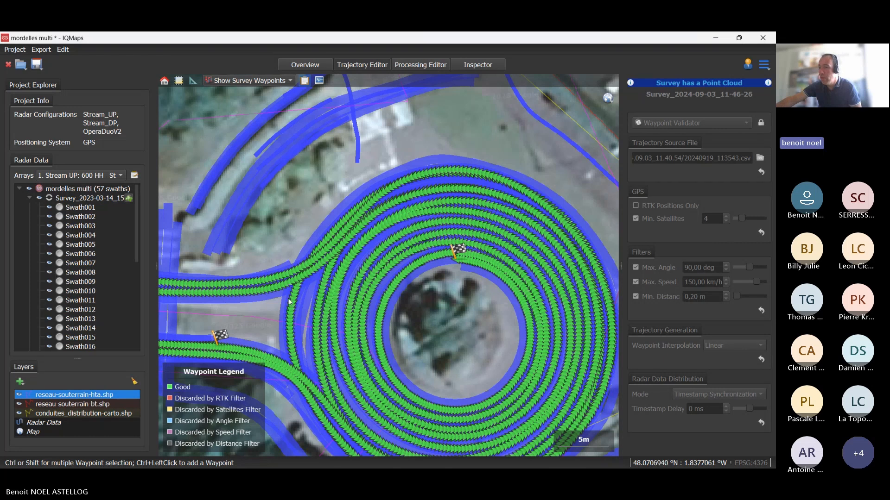
pyautogui.scroll(5, 291, 259)
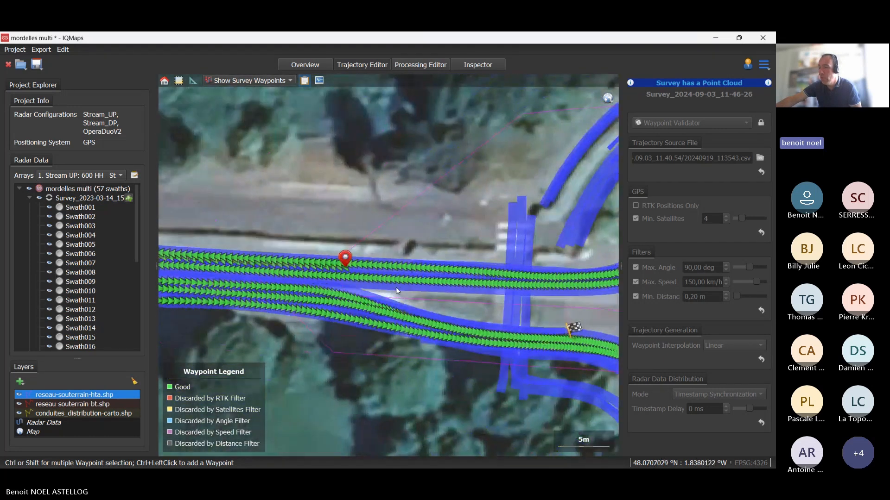
pyautogui.moveTo(396, 287); pyautogui.dragTo(405, 287)
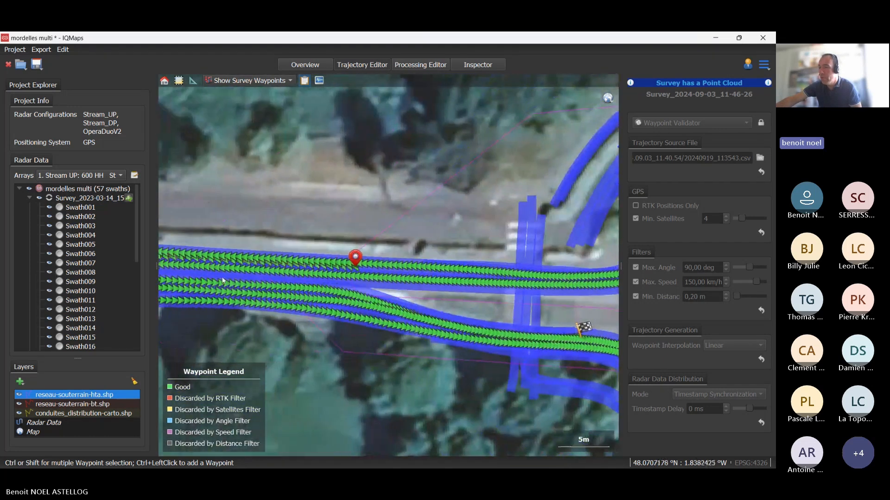
pyautogui.moveTo(223, 277)
pyautogui.mouseDown()
pyautogui.moveTo(381, 280)
pyautogui.moveTo(349, 279)
pyautogui.mouseUp()
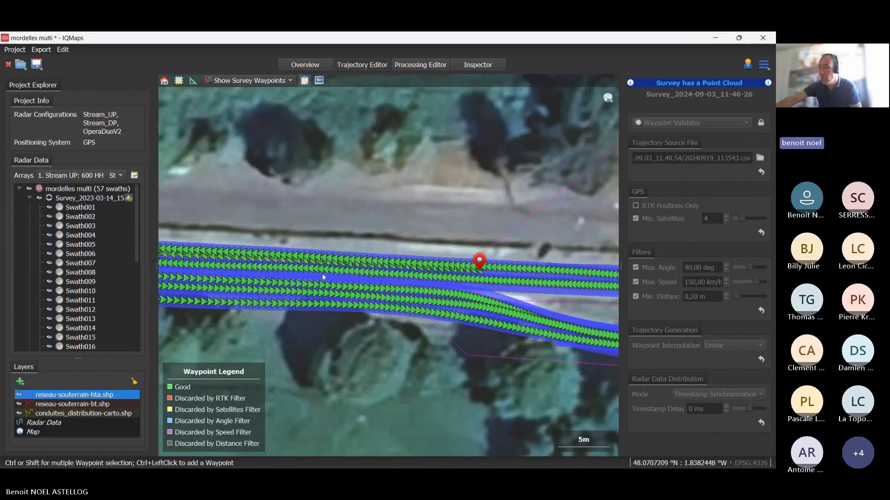
# Step: Collapse the swath list, show the Survey_2023-03-14_15-28-15 waypoints, and examine them on the roundabout and its northern crossing
pyautogui.click(29, 198)
pyautogui.click(82, 199)
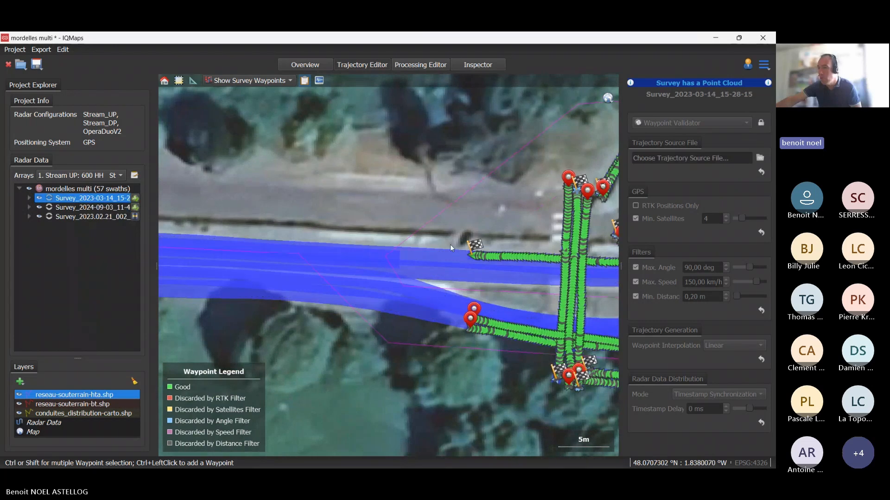
pyautogui.moveTo(489, 272); pyautogui.dragTo(368, 344)
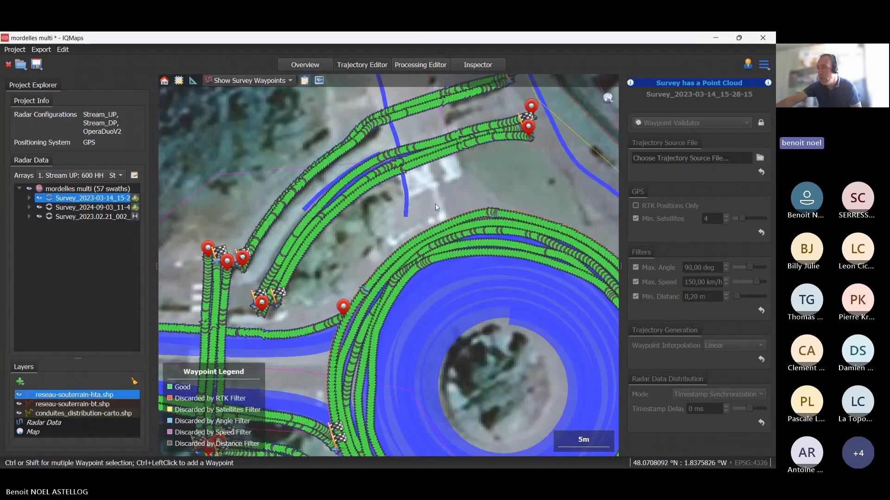
pyautogui.moveTo(465, 177); pyautogui.dragTo(374, 202)
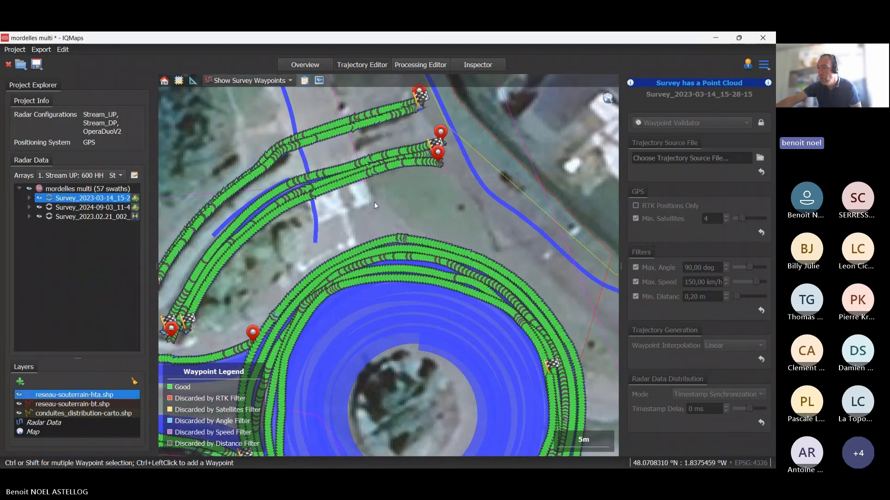
pyautogui.scroll(1, 374, 202)
pyautogui.scroll(1, 409, 257)
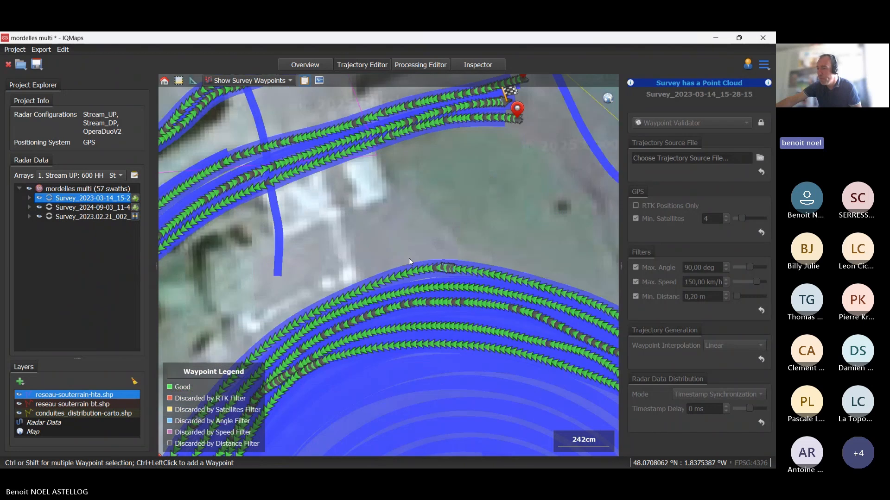
pyautogui.scroll(-1, 338, 225)
pyautogui.scroll(-1, 340, 235)
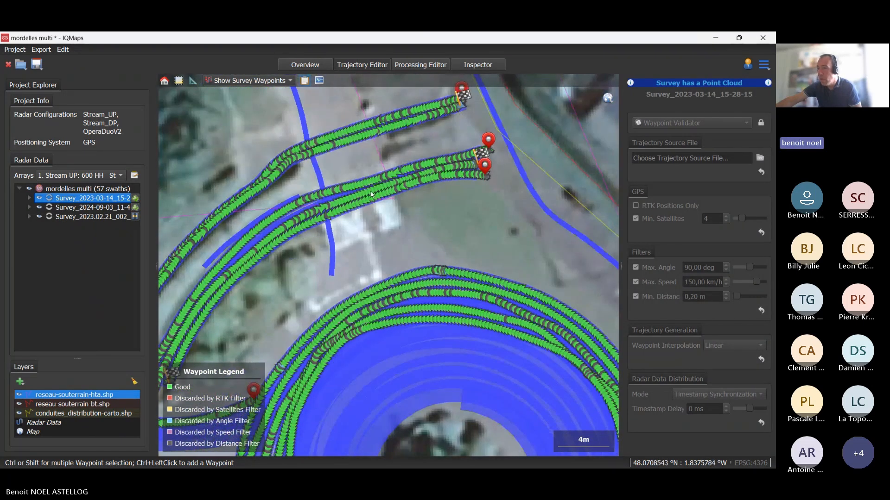
# Step: Raise the maximum angle filter of the Survey_2023.02.21_002_converted trajectories to 152.73 degrees and check the waypoints on the northwestern sidewalk
pyautogui.click(101, 216)
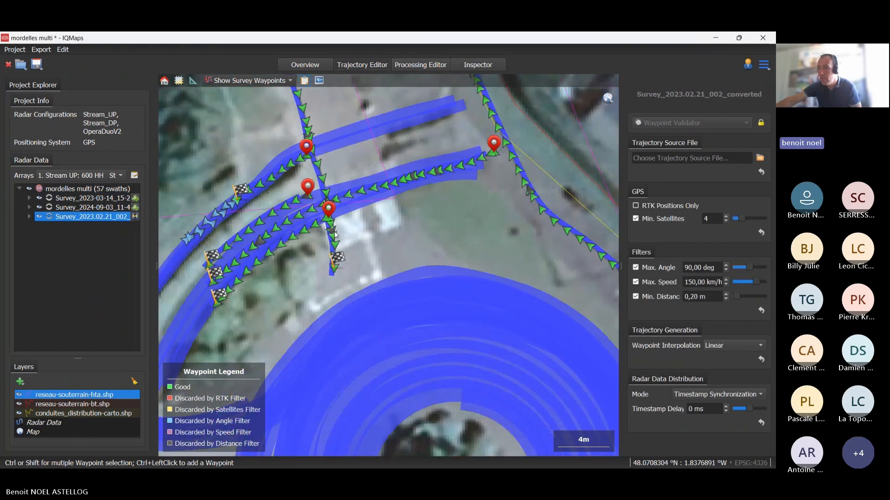
pyautogui.scroll(2, 207, 248)
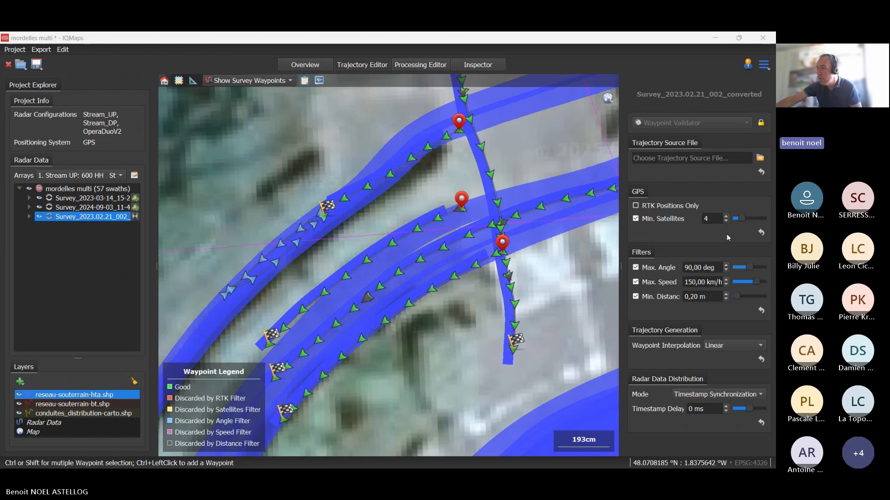
pyautogui.moveTo(750, 268); pyautogui.dragTo(759, 268)
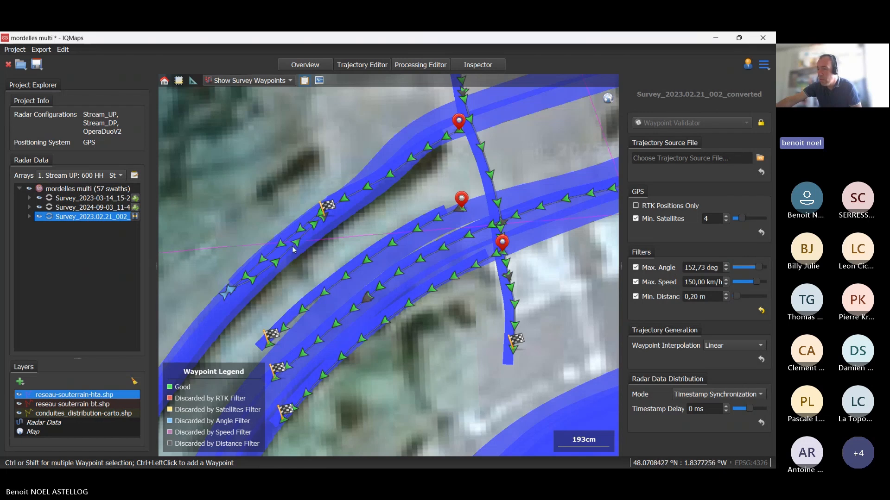
pyautogui.moveTo(288, 269); pyautogui.dragTo(283, 252)
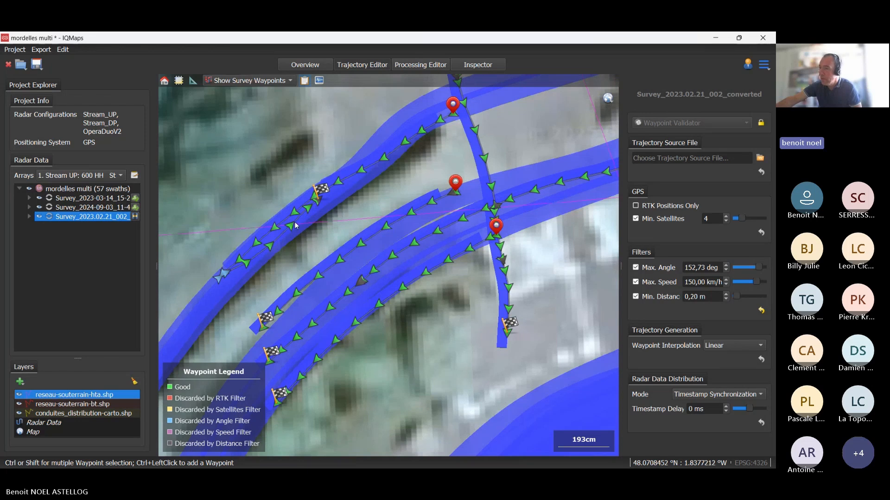
# Step: Examine the Survey_2023.02.21_002_converted waypoints along the sidewalks and crossings north and east of the roundabout
pyautogui.scroll(-3, 356, 248)
pyautogui.moveTo(354, 246); pyautogui.dragTo(277, 248)
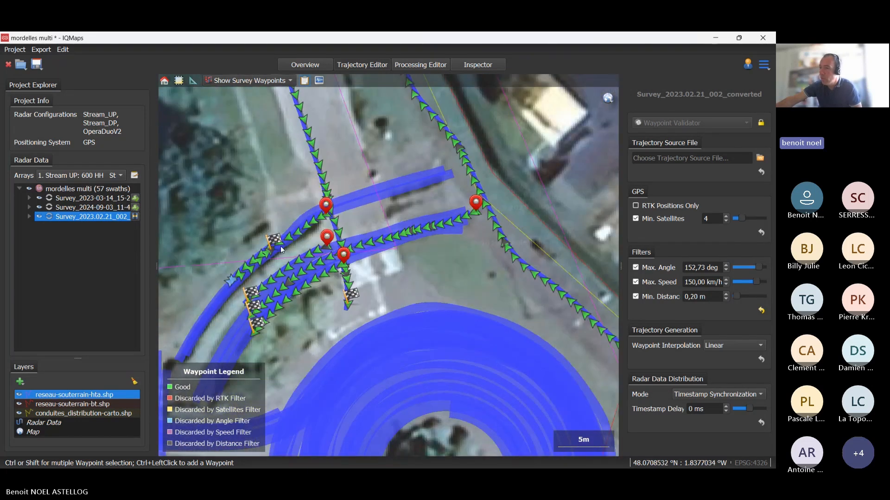
pyautogui.moveTo(370, 174); pyautogui.dragTo(257, 197)
pyautogui.scroll(-1, 313, 198)
pyautogui.scroll(-1, 314, 197)
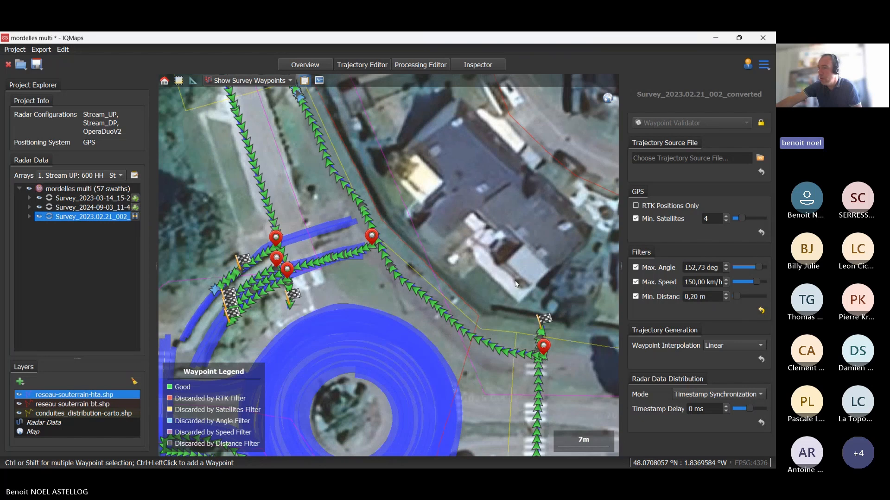
pyautogui.moveTo(345, 172); pyautogui.dragTo(422, 193)
pyautogui.scroll(2, 342, 209)
pyautogui.scroll(3, 422, 194)
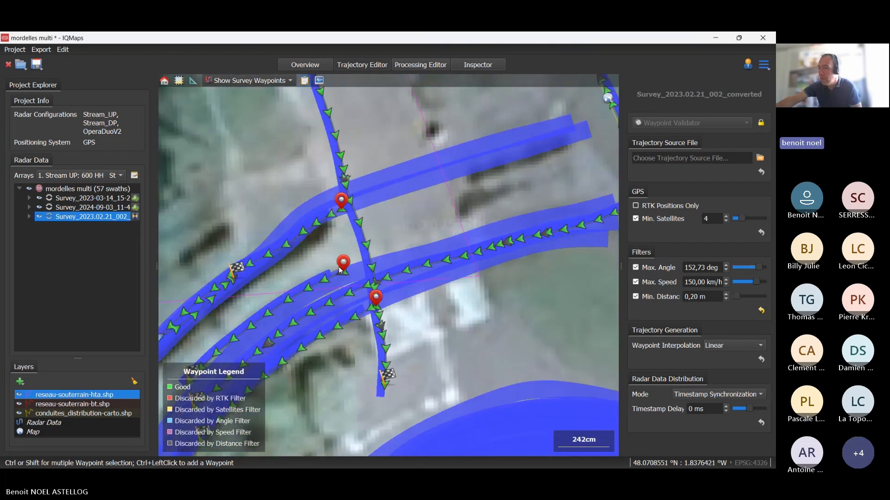
# Step: Show the Survey_2023-03-14_15-28-15 waypoints again and overlay the colour radar depth slice on the swaths
pyautogui.click(44, 199)
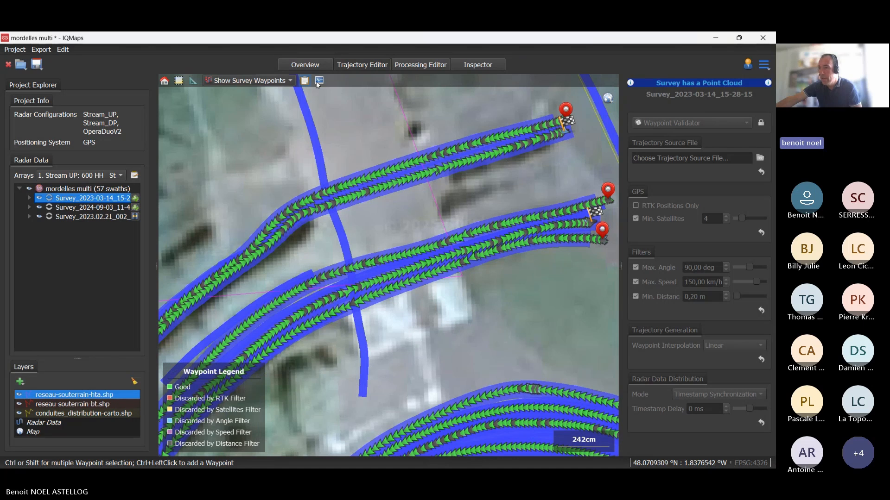
pyautogui.moveTo(389, 238); pyautogui.dragTo(336, 156)
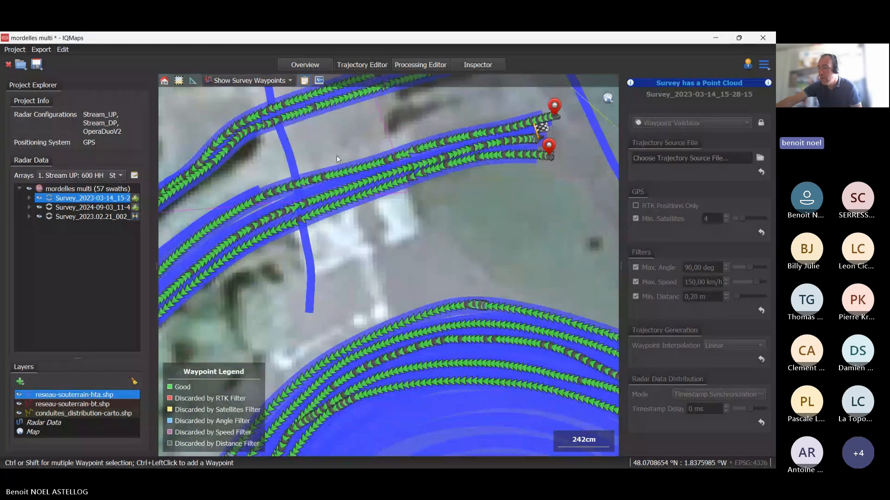
pyautogui.click(319, 81)
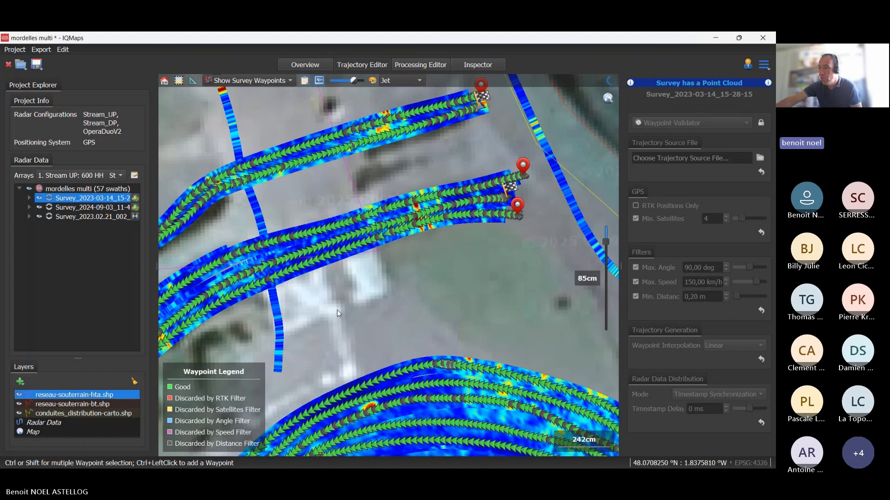
# Step: Hide the waypoints and examine the depth slice at 87 cm and 80 cm on the northwestern side of the roundabout
pyautogui.moveTo(338, 310); pyautogui.dragTo(365, 181)
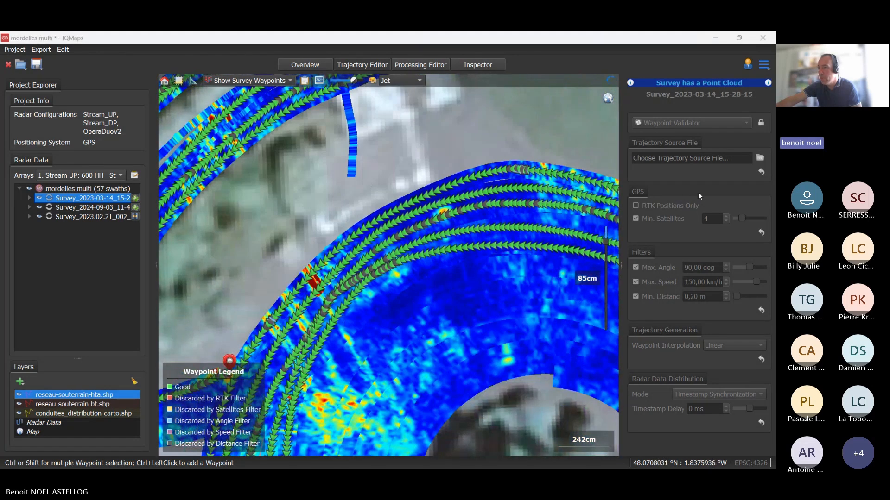
pyautogui.moveTo(605, 242); pyautogui.dragTo(607, 242)
pyautogui.moveTo(480, 295); pyautogui.dragTo(510, 191)
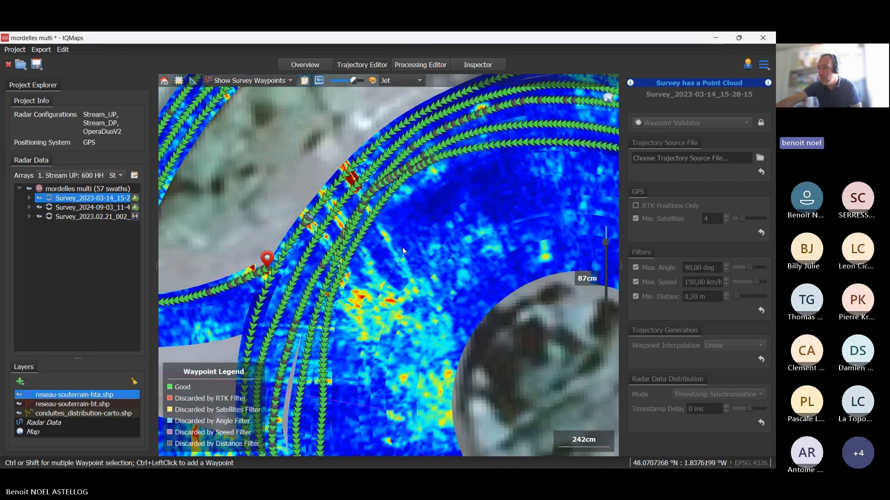
pyautogui.click(40, 199)
pyautogui.moveTo(415, 202); pyautogui.dragTo(424, 285)
pyautogui.moveTo(392, 149); pyautogui.dragTo(361, 161)
pyautogui.moveTo(409, 285); pyautogui.dragTo(422, 246)
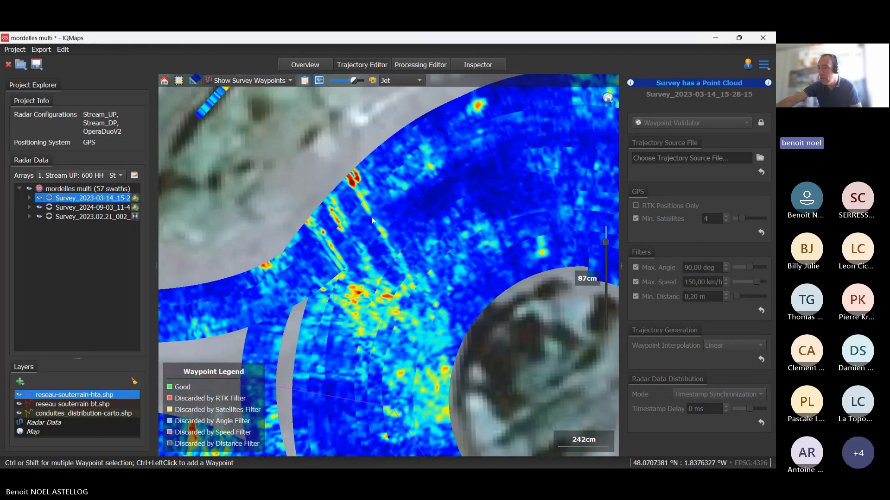
pyautogui.moveTo(606, 242); pyautogui.dragTo(609, 241)
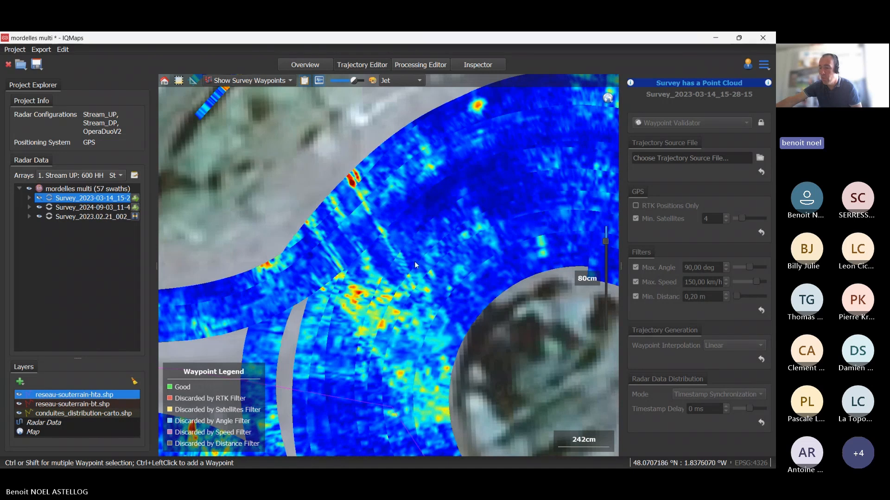
pyautogui.moveTo(414, 262); pyautogui.dragTo(329, 157)
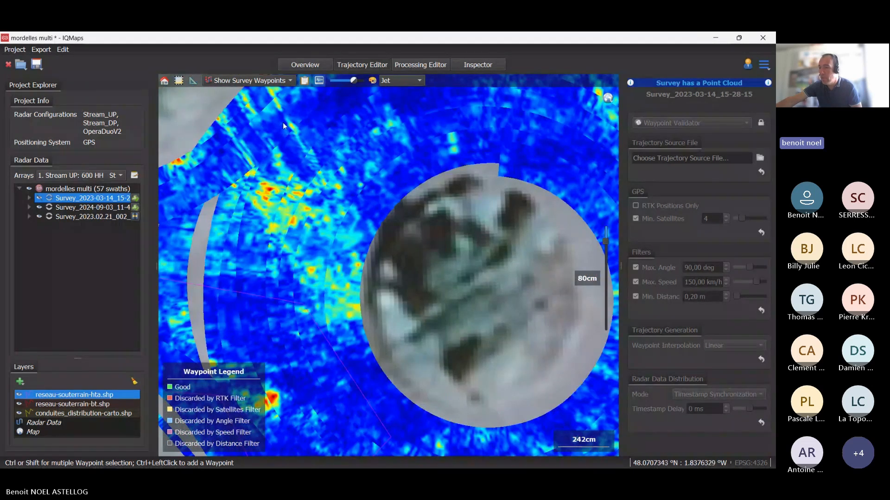
# Step: Select Survey_2024-09-03_11-46-26 on the roundabout and open it for processing with its depth slice and radargrams
pyautogui.scroll(-3, 370, 162)
pyautogui.click(372, 162)
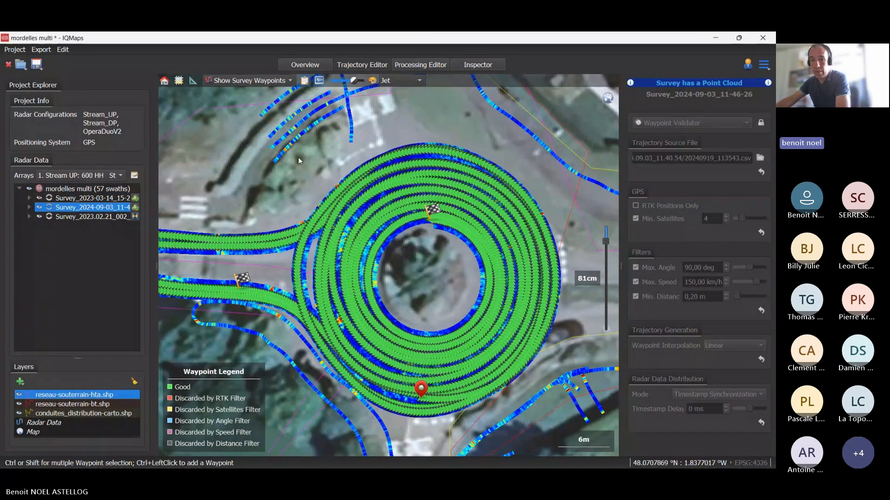
pyautogui.click(424, 64)
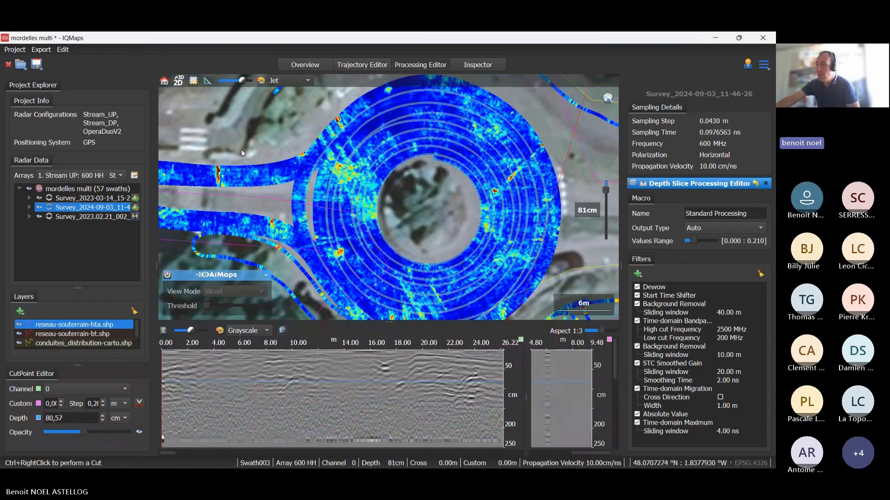
pyautogui.scroll(2, 278, 183)
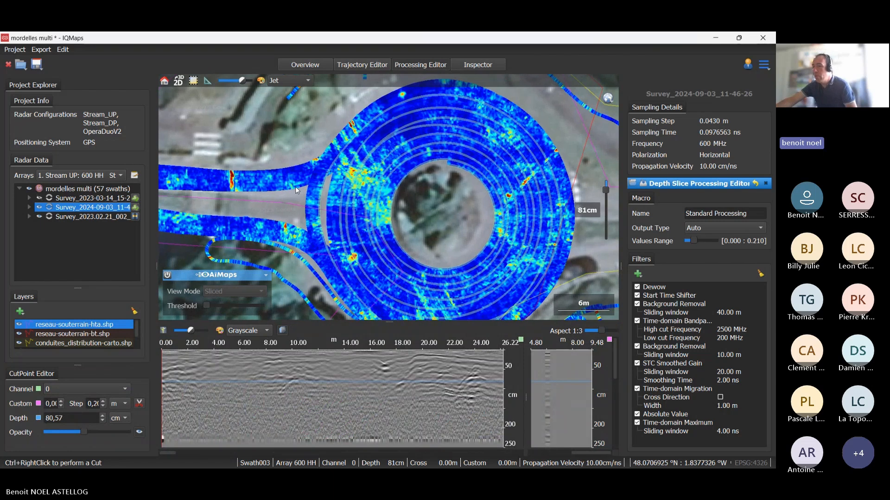
pyautogui.scroll(1, 296, 190)
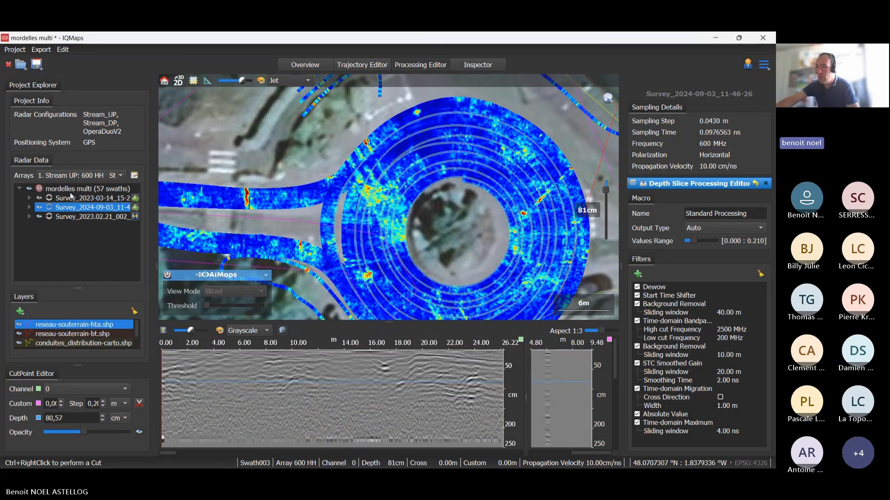
pyautogui.moveTo(305, 221); pyautogui.dragTo(288, 213)
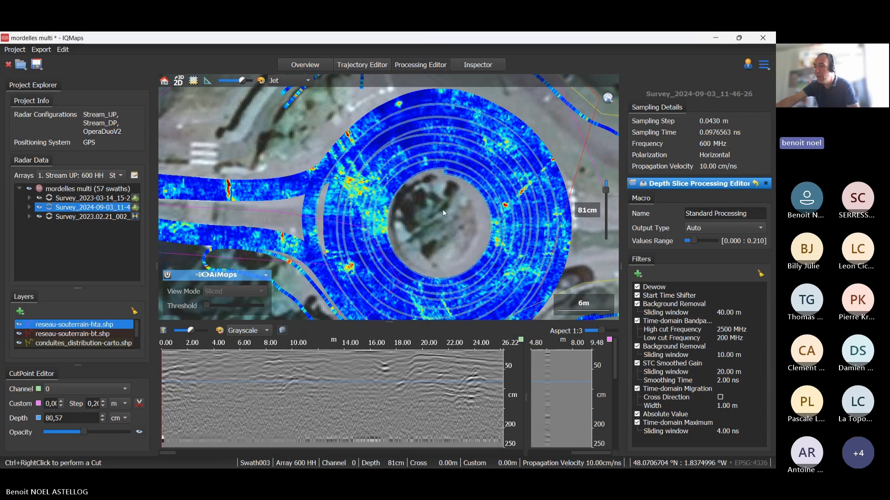
# Step: Bring the depth slice up to 0 cm, lower it to 55 cm, and inspect the western side of the roundabout
pyautogui.moveTo(443, 209)
pyautogui.mouseDown()
pyautogui.moveTo(433, 187)
pyautogui.moveTo(437, 199)
pyautogui.mouseUp()
pyautogui.scroll(-5, 426, 185)
pyautogui.scroll(3, 406, 187)
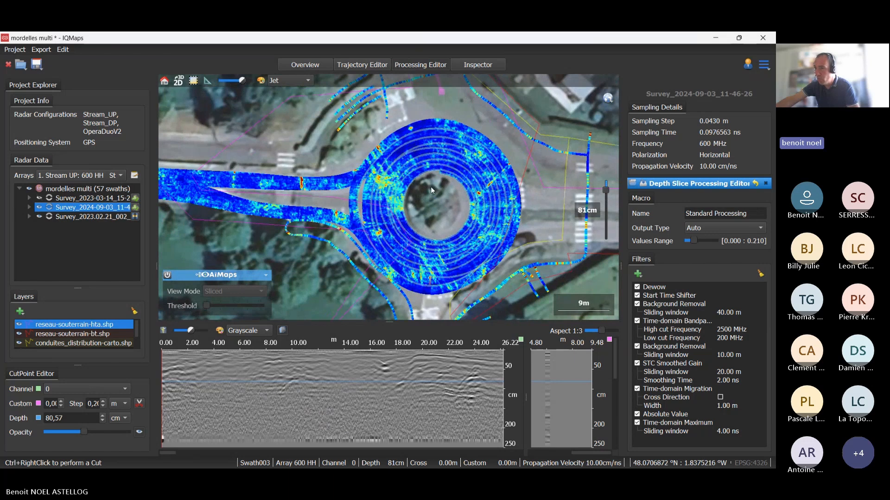
pyautogui.moveTo(430, 186); pyautogui.dragTo(424, 201)
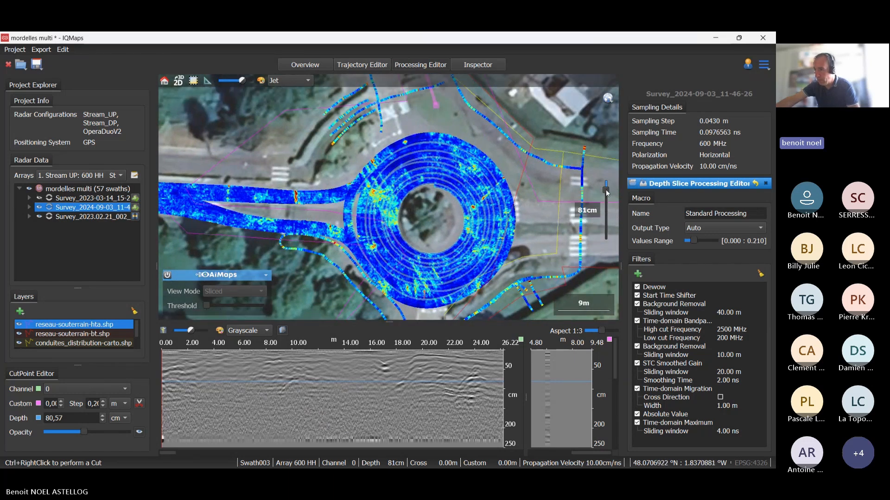
pyautogui.moveTo(607, 192)
pyautogui.mouseDown()
pyautogui.moveTo(606, 211)
pyautogui.moveTo(605, 182)
pyautogui.mouseUp()
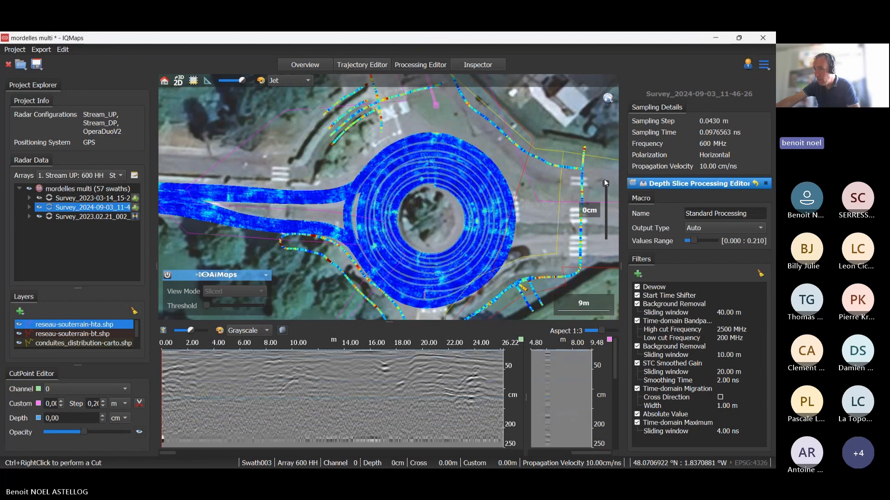
pyautogui.moveTo(606, 184); pyautogui.dragTo(605, 189)
pyautogui.scroll(5, 487, 190)
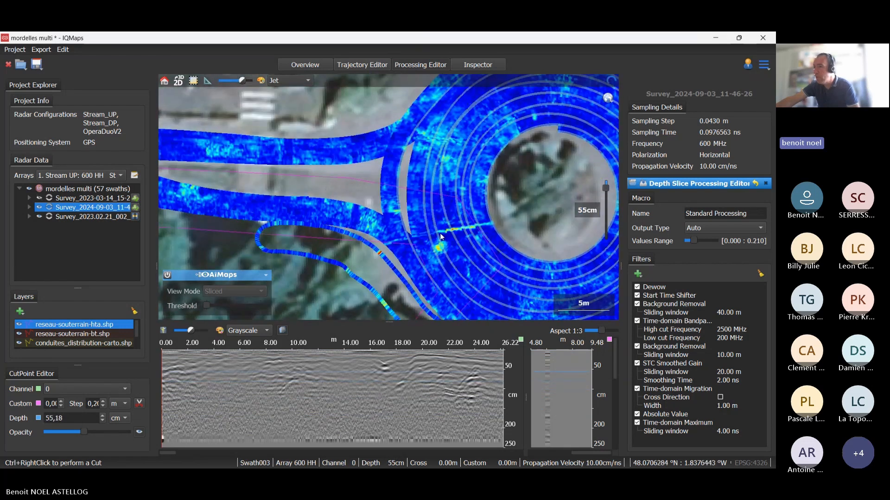
# Step: Set the slice depth to 49.80 cm and examine the reflections around the roundabout ring
pyautogui.moveTo(442, 236); pyautogui.dragTo(305, 218)
pyautogui.moveTo(606, 187); pyautogui.dragTo(608, 193)
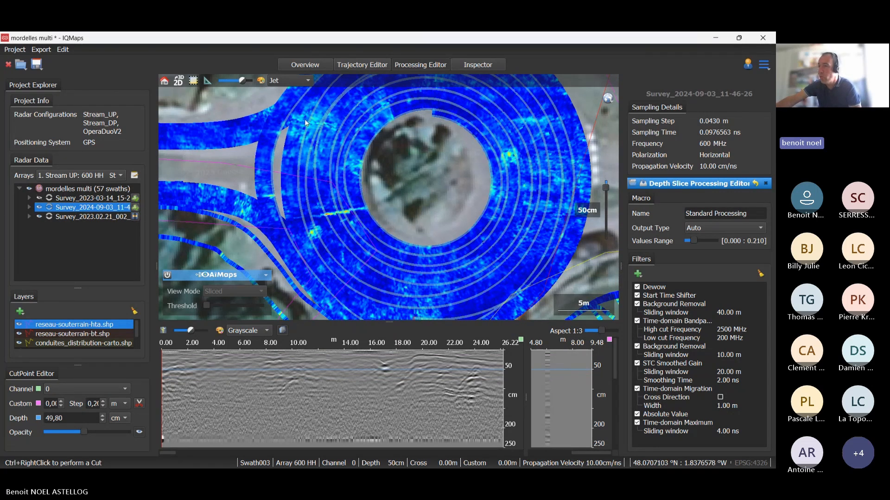
pyautogui.scroll(1, 334, 143)
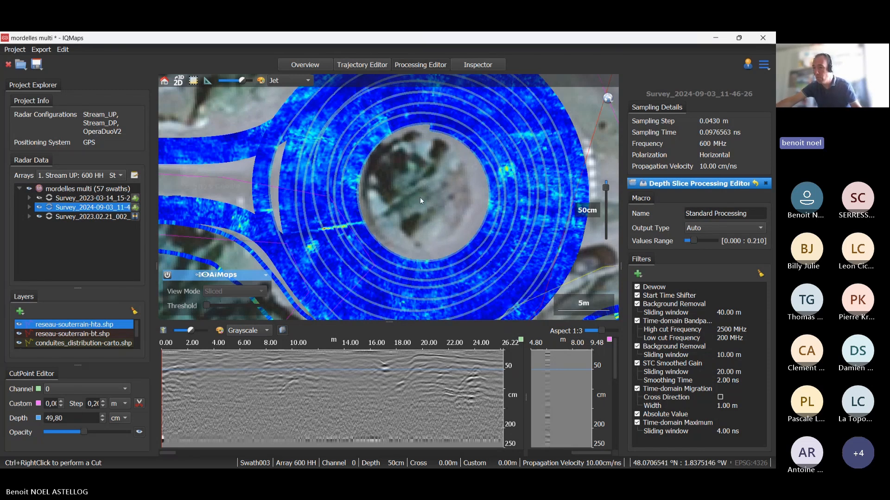
pyautogui.moveTo(476, 166); pyautogui.dragTo(470, 171)
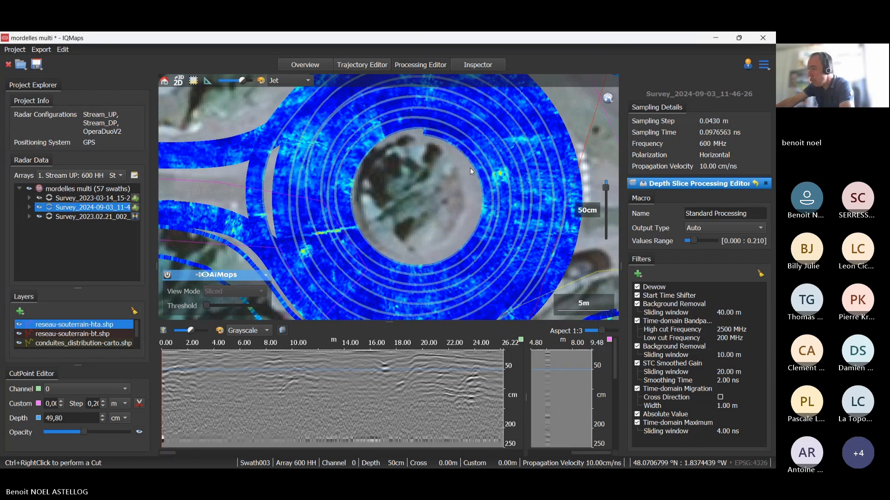
pyautogui.moveTo(525, 162); pyautogui.dragTo(530, 178)
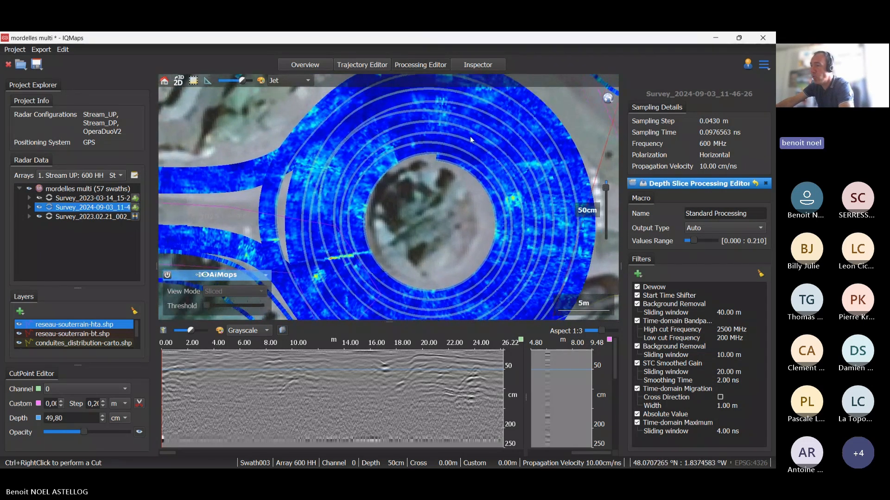
pyautogui.scroll(-1, 470, 136)
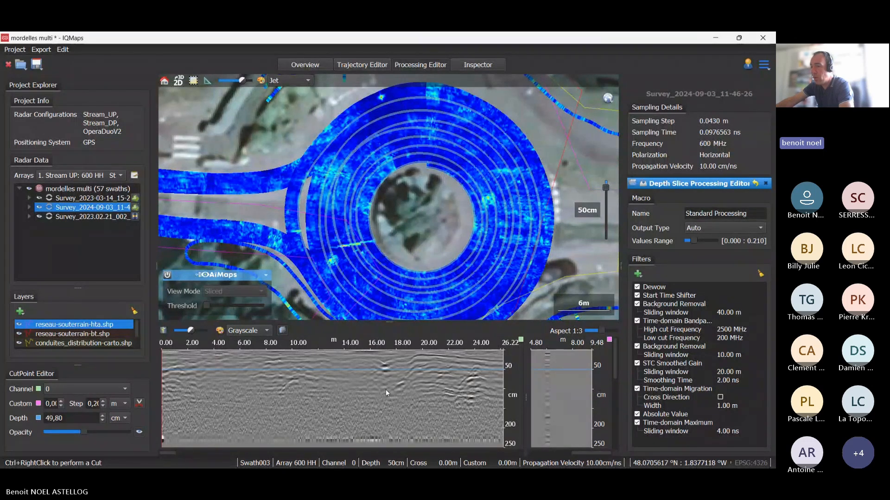
# Step: Place a cut on the western access road and rotate its custom cut line so it crosses both carriageways
pyautogui.moveTo(307, 260); pyautogui.dragTo(442, 275)
pyautogui.rightClick(222, 190)
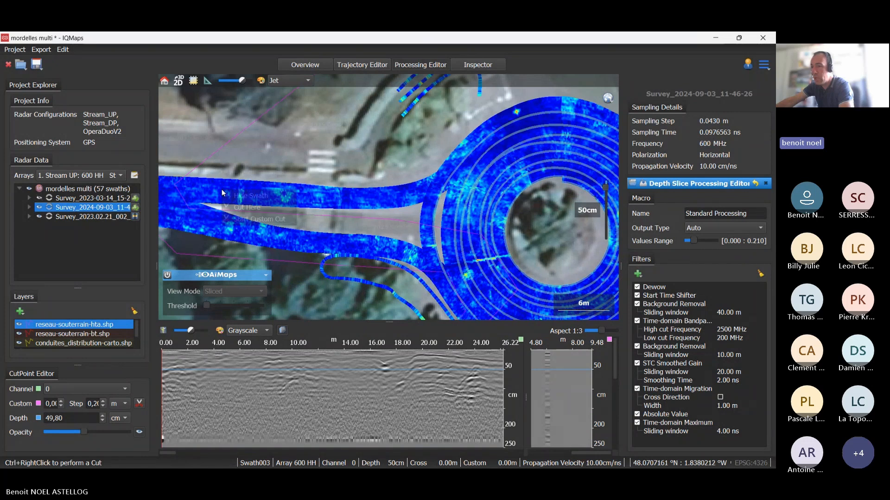
pyautogui.click(257, 217)
pyautogui.moveTo(257, 210); pyautogui.dragTo(356, 209)
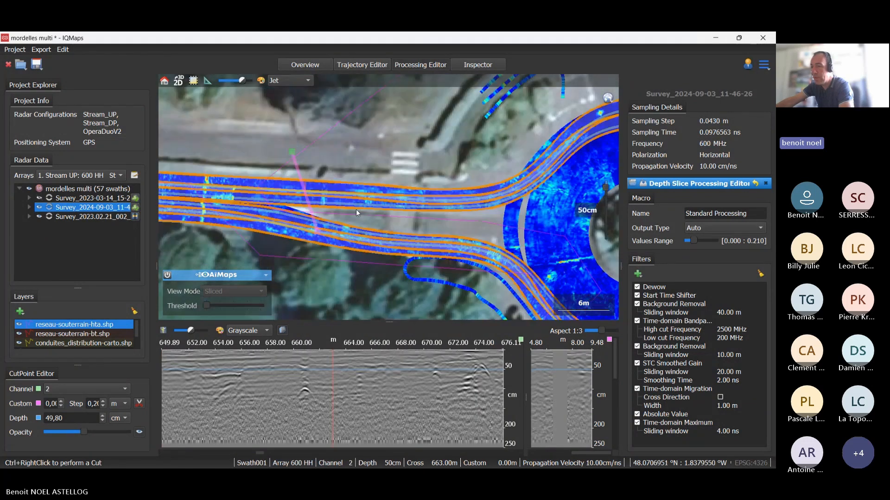
pyautogui.scroll(2, 305, 191)
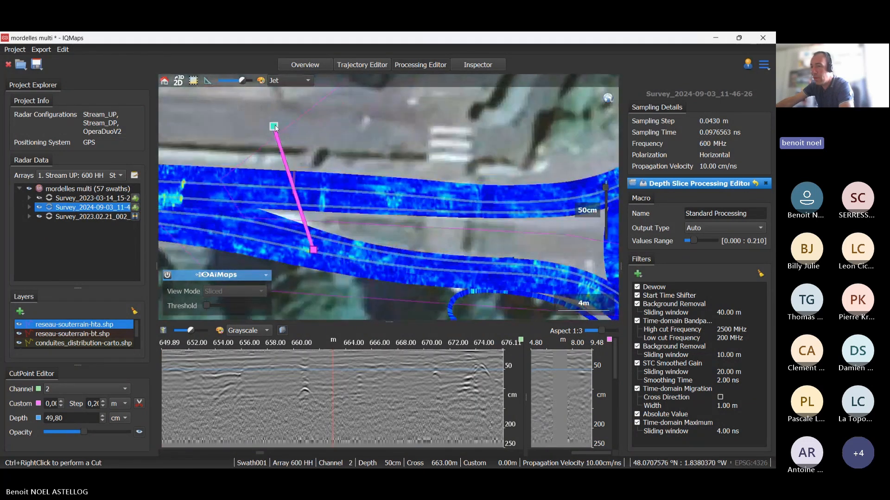
pyautogui.moveTo(274, 126); pyautogui.dragTo(312, 133)
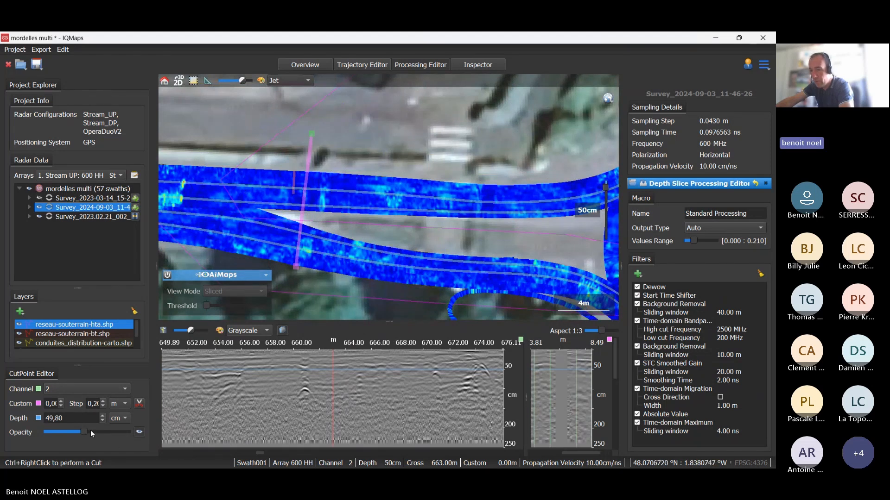
# Step: Make the cut markers almost fully opaque, then lengthen the custom cut line and shift it west towards the linear reflection
pyautogui.moveTo(87, 433); pyautogui.dragTo(128, 442)
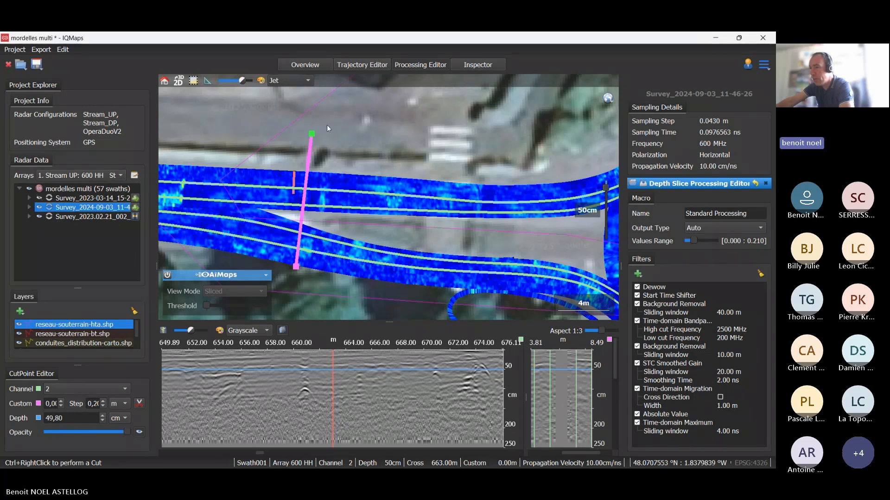
pyautogui.click(303, 200)
pyautogui.moveTo(295, 266); pyautogui.dragTo(290, 280)
pyautogui.moveTo(301, 211); pyautogui.dragTo(262, 212)
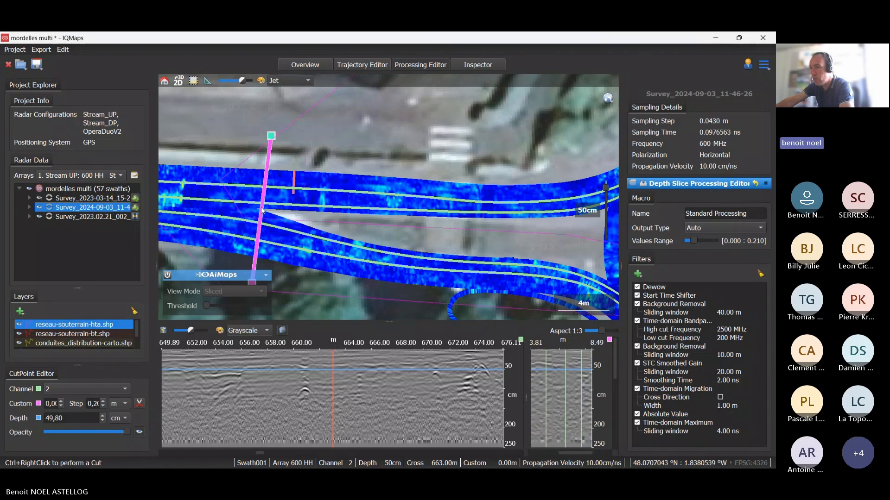
pyautogui.moveTo(335, 212); pyautogui.dragTo(361, 213)
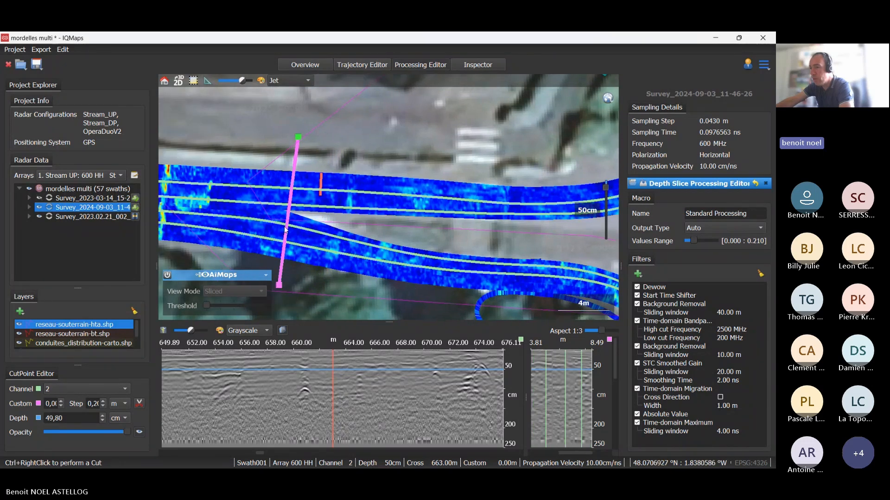
pyautogui.moveTo(282, 226)
pyautogui.mouseDown()
pyautogui.moveTo(268, 227)
pyautogui.moveTo(399, 241)
pyautogui.moveTo(283, 220)
pyautogui.mouseUp()
pyautogui.click(405, 234)
# Step: Cut the swath at the linear reflection west of the traffic island and move the custom cut line across all the swaths there
pyautogui.rightClick(281, 206)
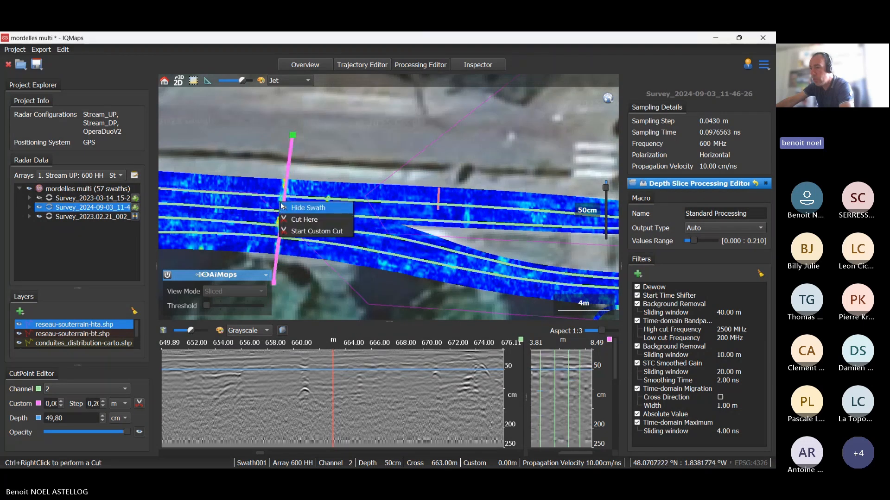
pyautogui.click(284, 220)
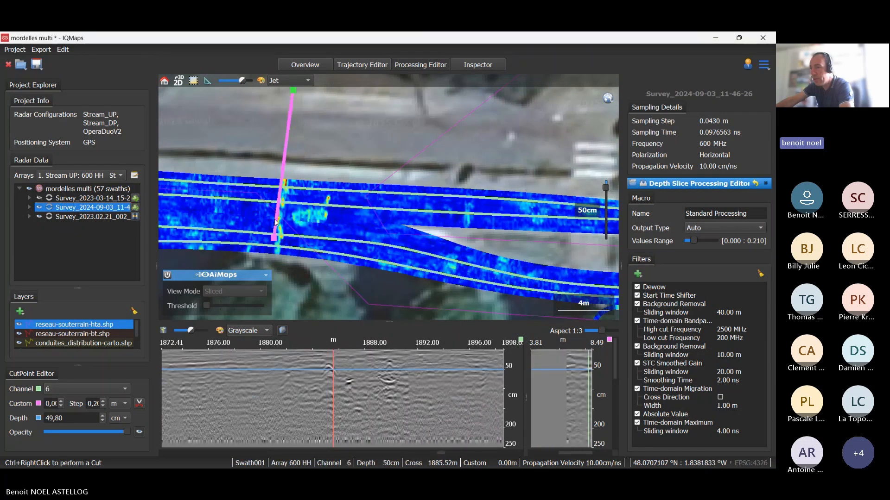
pyautogui.moveTo(275, 223); pyautogui.dragTo(280, 264)
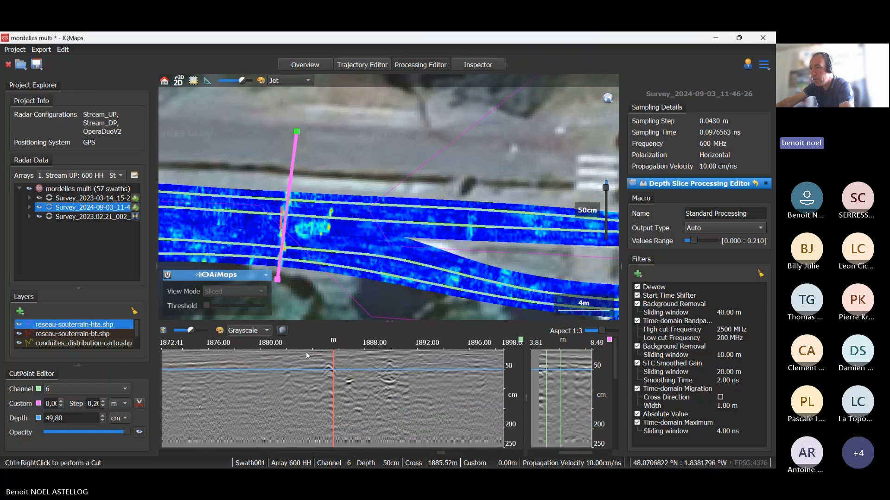
pyautogui.moveTo(341, 280); pyautogui.dragTo(365, 234)
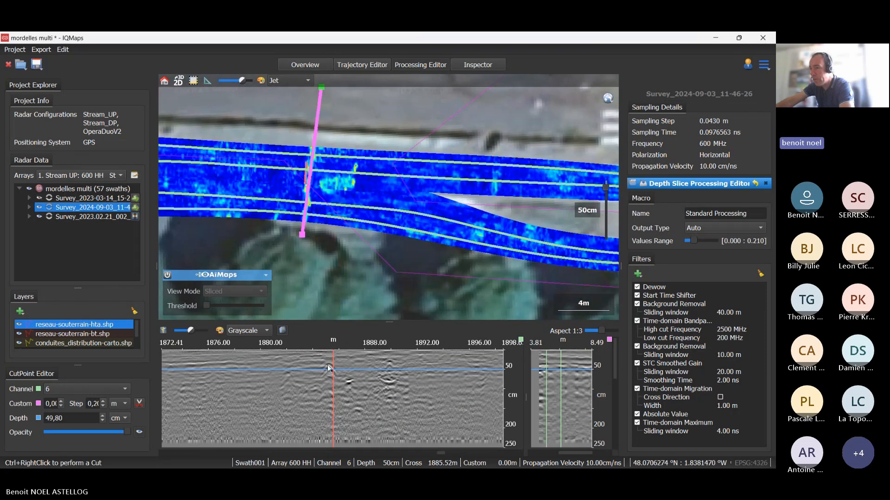
pyautogui.scroll(1, 346, 231)
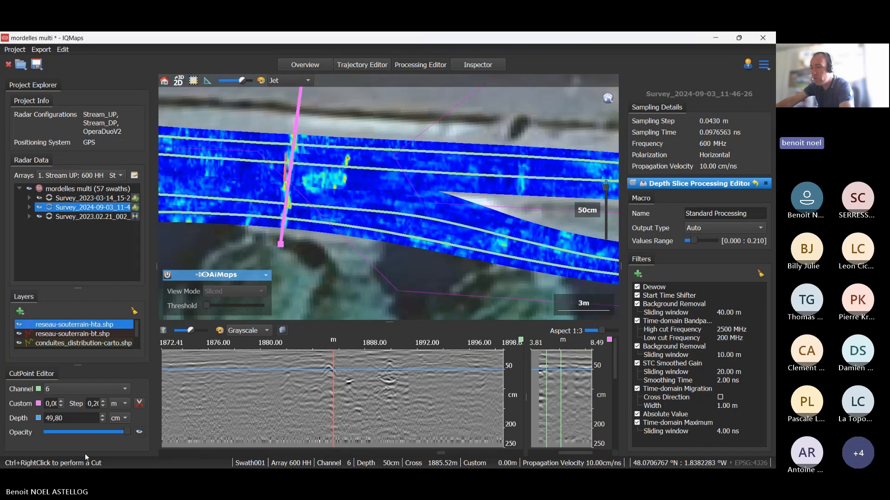
# Step: Reduce the cut marker opacity and set the radargram aspect to 1:4 to examine the linear reflection in the sections
pyautogui.moveTo(130, 434); pyautogui.dragTo(73, 434)
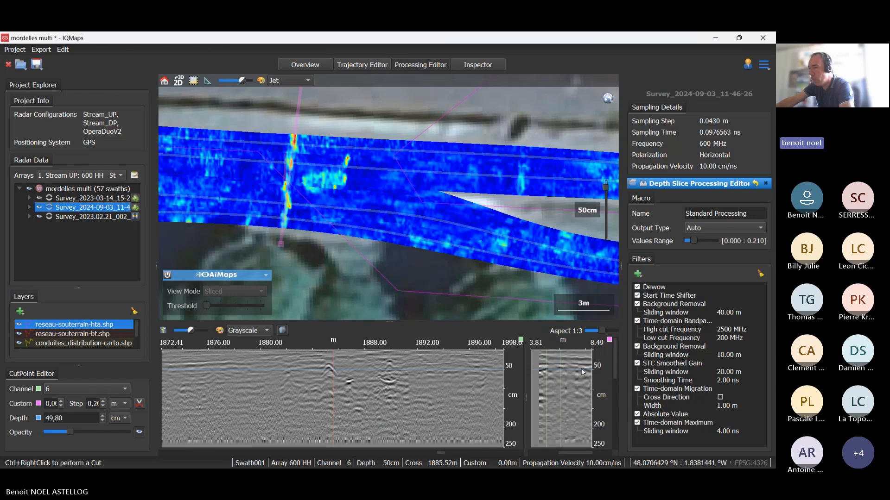
pyautogui.moveTo(601, 331); pyautogui.dragTo(608, 331)
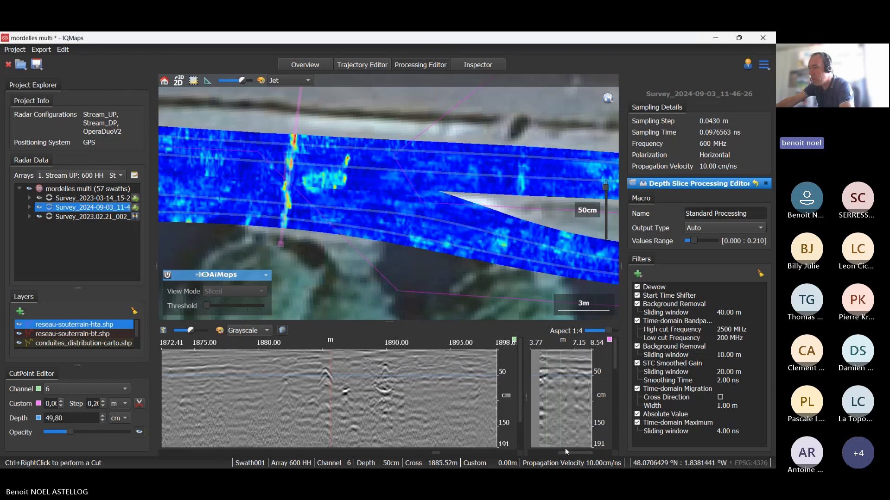
pyautogui.moveTo(570, 453)
pyautogui.mouseDown()
pyautogui.moveTo(560, 453)
pyautogui.moveTo(582, 453)
pyautogui.mouseUp()
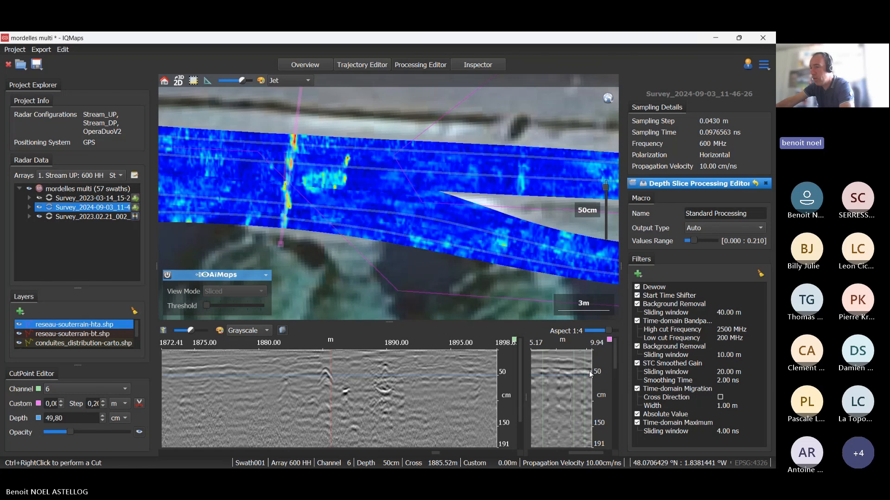
pyautogui.moveTo(353, 268); pyautogui.dragTo(366, 252)
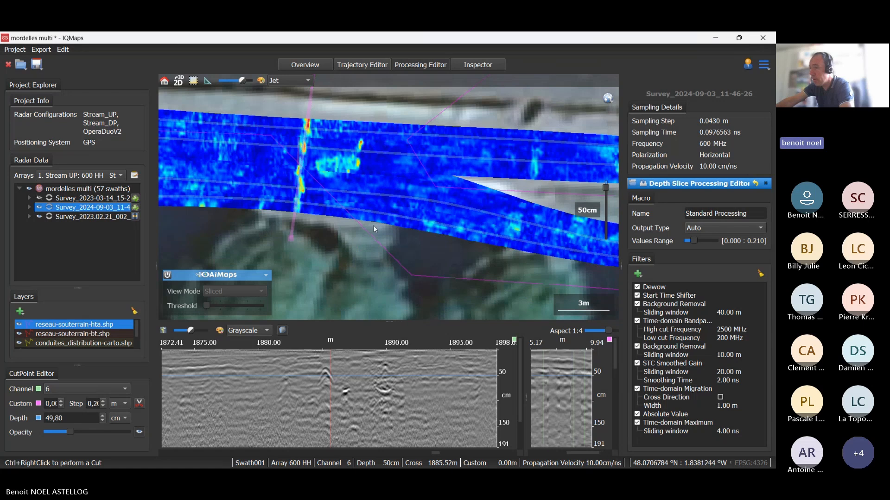
# Step: Place a cut in the longitudinal radargram at the hyperbola near 1890 m, at about 34 cm depth
pyautogui.scroll(-1, 378, 224)
pyautogui.moveTo(424, 208); pyautogui.dragTo(394, 250)
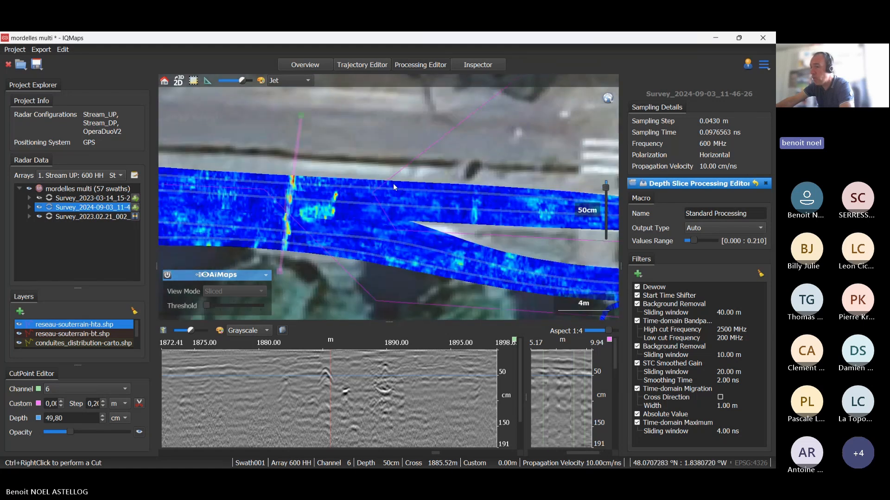
pyautogui.moveTo(363, 212); pyautogui.dragTo(386, 210)
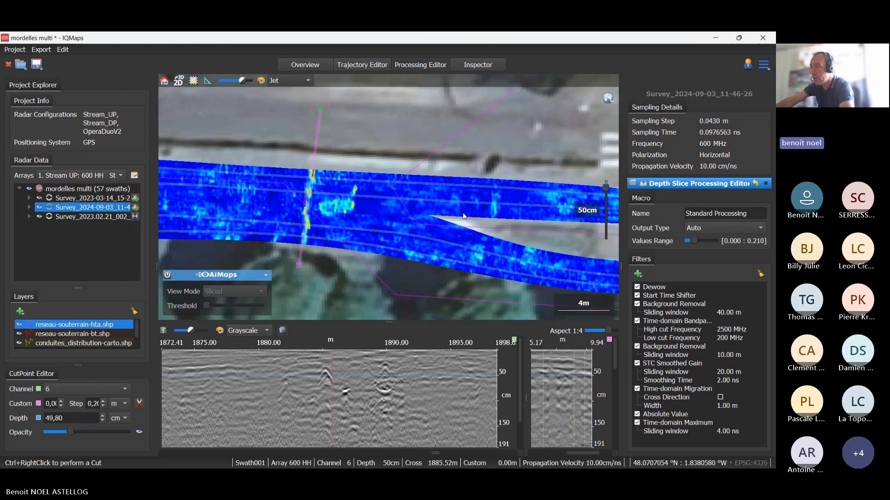
pyautogui.moveTo(463, 216); pyautogui.dragTo(531, 205)
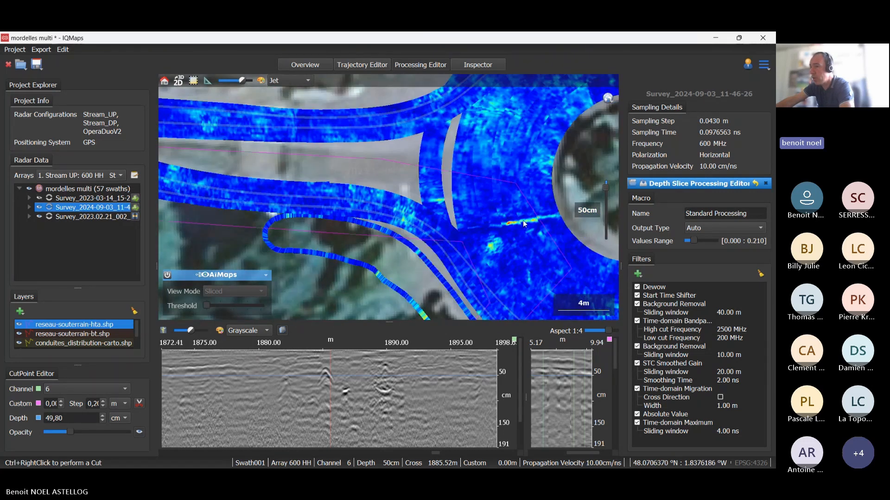
pyautogui.rightClick(384, 366)
pyautogui.click(407, 373)
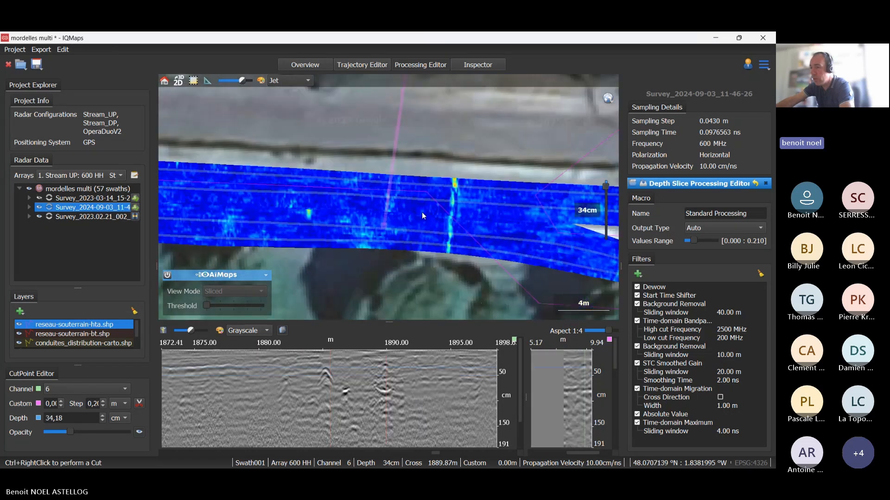
# Step: Cut the northern carriageway swath alongside the traffic island and lower the depth slice to 110 cm
pyautogui.moveTo(422, 212); pyautogui.dragTo(337, 182)
pyautogui.moveTo(561, 243)
pyautogui.mouseDown()
pyautogui.moveTo(474, 236)
pyautogui.moveTo(315, 199)
pyautogui.moveTo(355, 204)
pyautogui.mouseUp()
pyautogui.rightClick(427, 136)
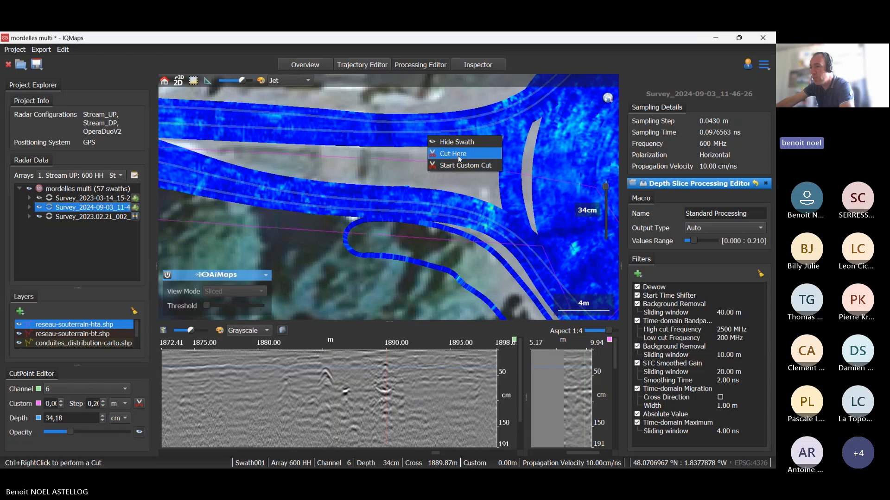
pyautogui.click(458, 156)
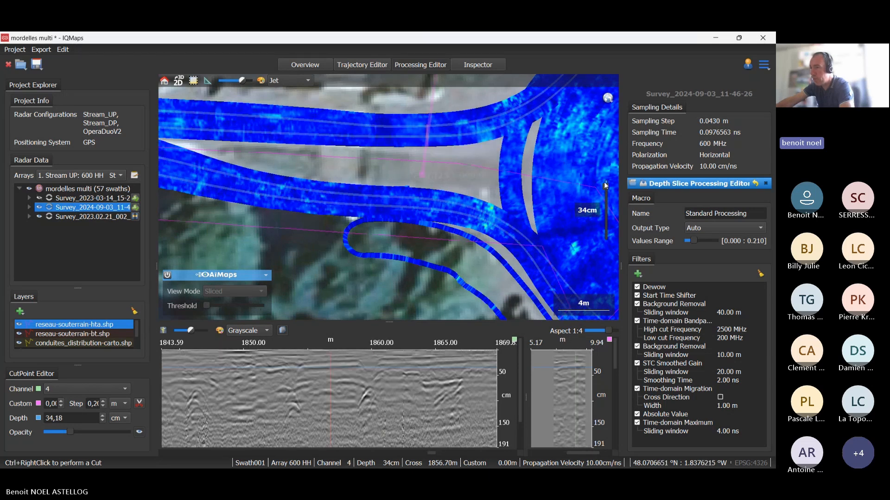
pyautogui.moveTo(606, 186); pyautogui.dragTo(605, 194)
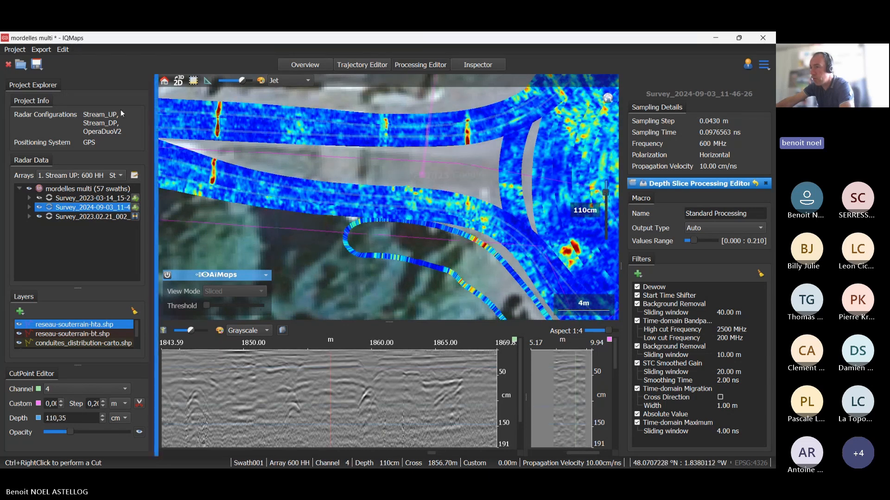
# Step: Cut the northern swath at the linear reflection nearest the roundabout and make the cut markers more opaque
pyautogui.rightClick(466, 139)
pyautogui.click(482, 157)
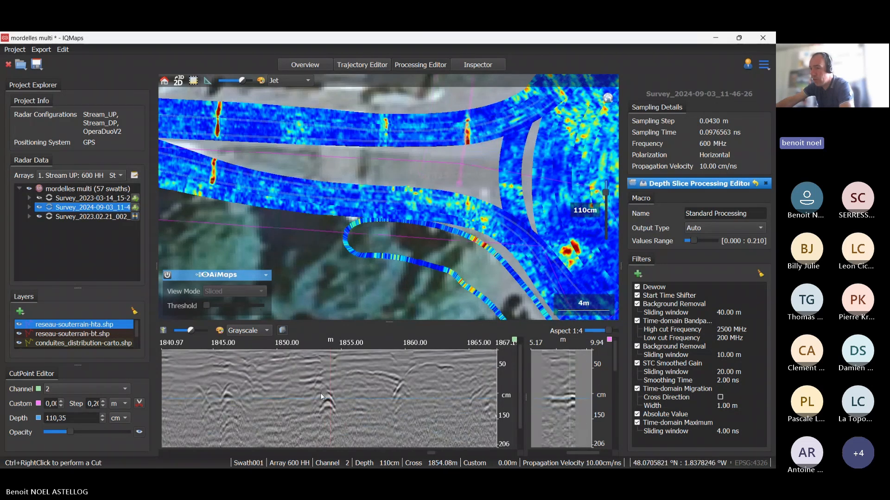
pyautogui.moveTo(74, 432); pyautogui.dragTo(106, 433)
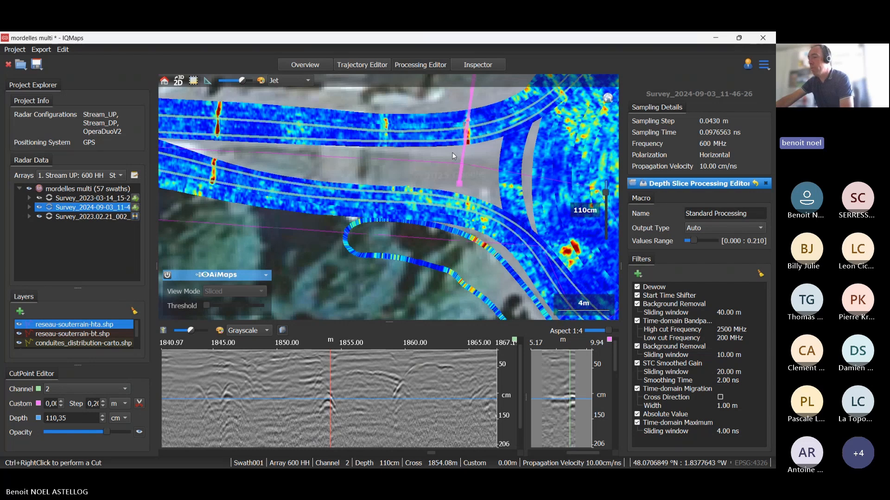
pyautogui.scroll(2, 429, 165)
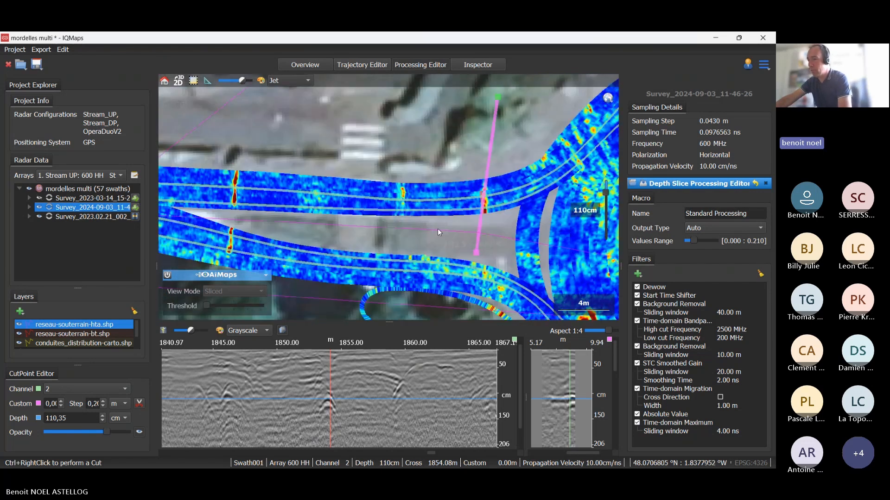
# Step: Move the cut to the western linear reflection, at the narrow tip of the traffic island
pyautogui.rightClick(448, 190)
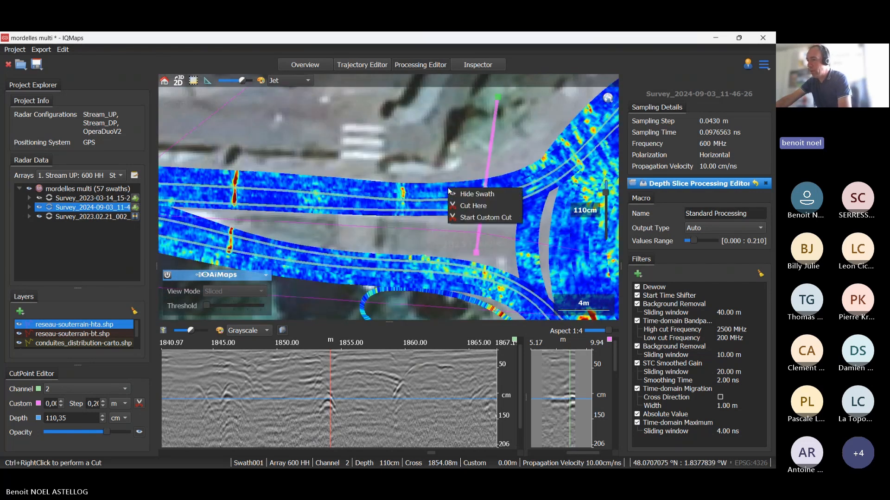
pyautogui.click(446, 217)
pyautogui.moveTo(453, 197); pyautogui.dragTo(235, 196)
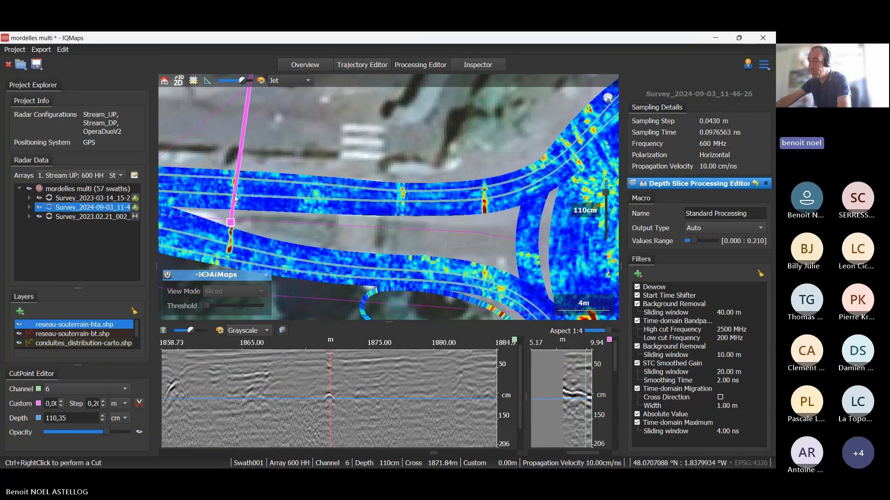
pyautogui.moveTo(350, 213); pyautogui.dragTo(288, 196)
pyautogui.scroll(-2, 372, 156)
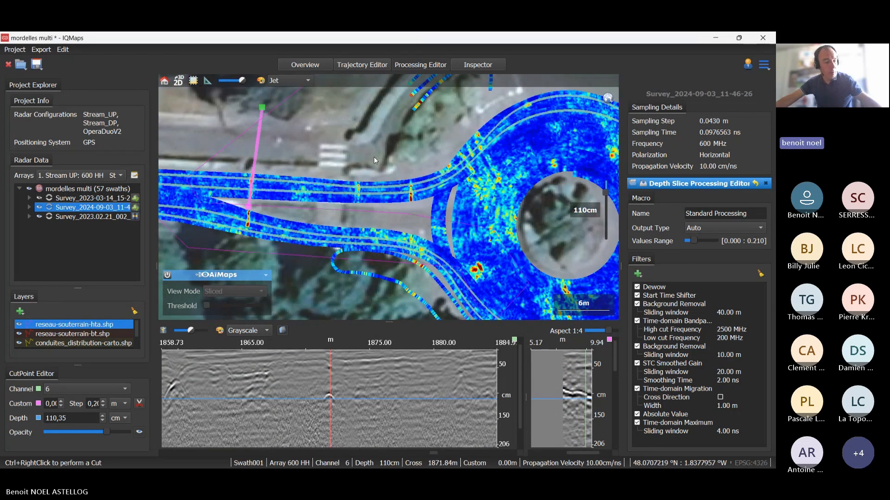
pyautogui.moveTo(431, 145); pyautogui.dragTo(413, 160)
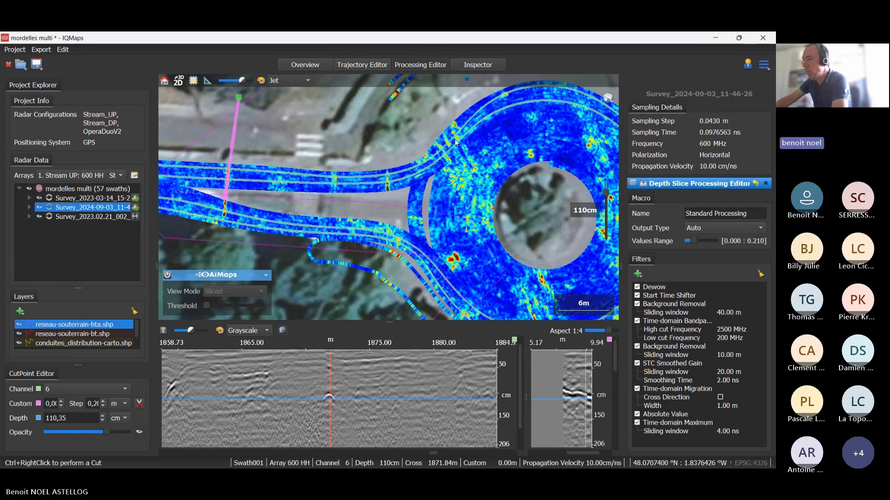
# Step: Return to the survey's processing summary, then reopen the depth slice processing and examine its filters alongside the roundabout slice
pyautogui.moveTo(706, 300)
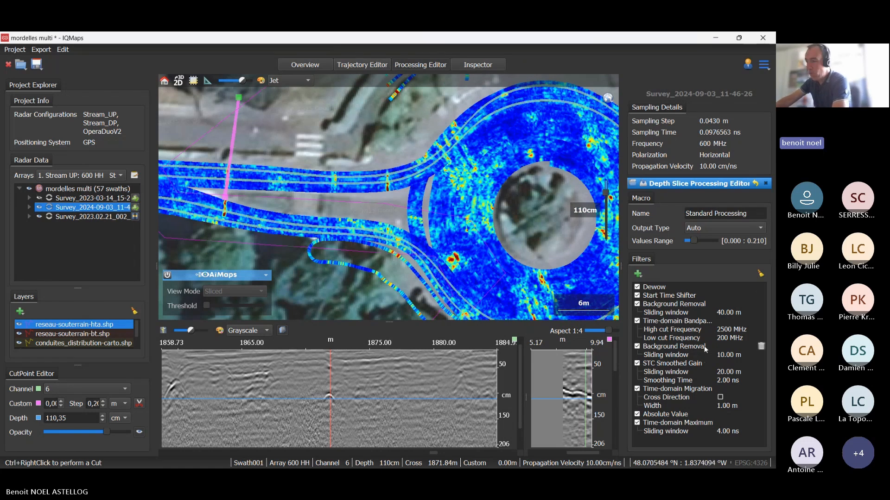
pyautogui.moveTo(727, 320)
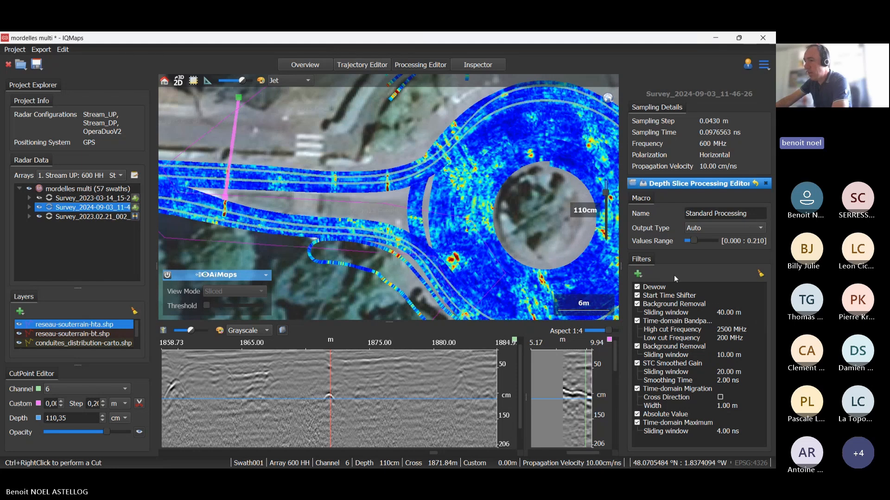
pyautogui.click(766, 184)
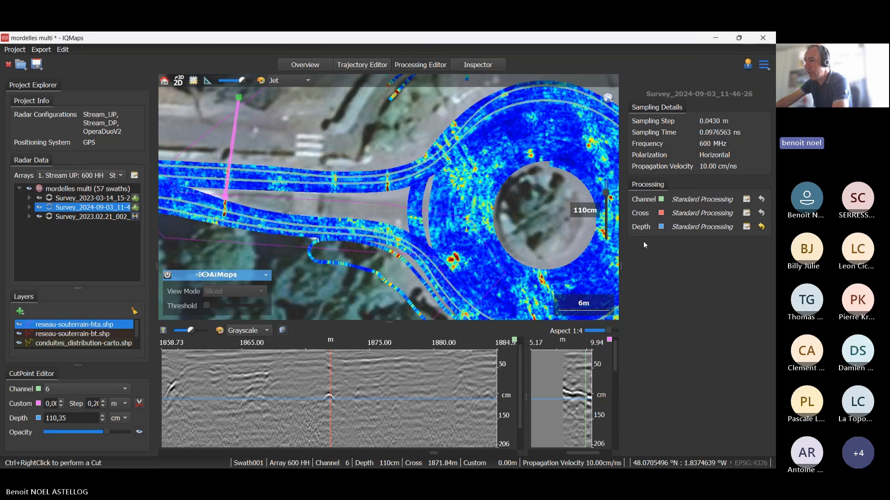
pyautogui.moveTo(411, 228); pyautogui.dragTo(374, 205)
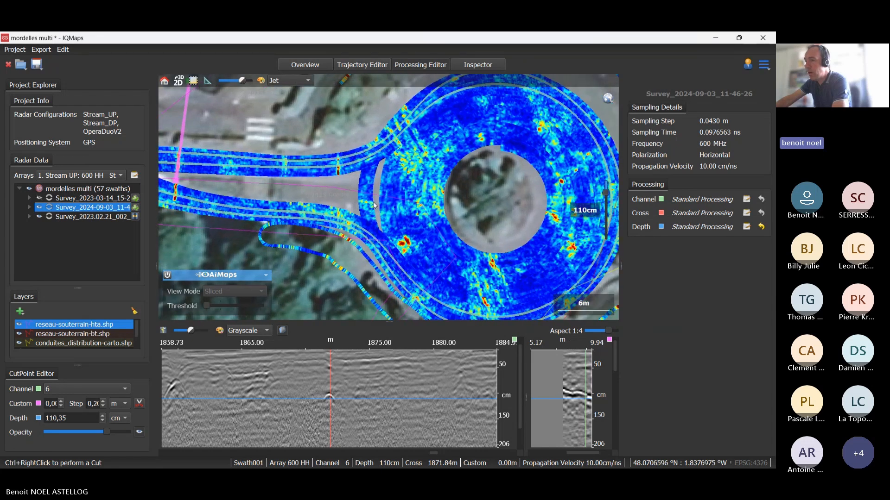
pyautogui.scroll(-2, 374, 206)
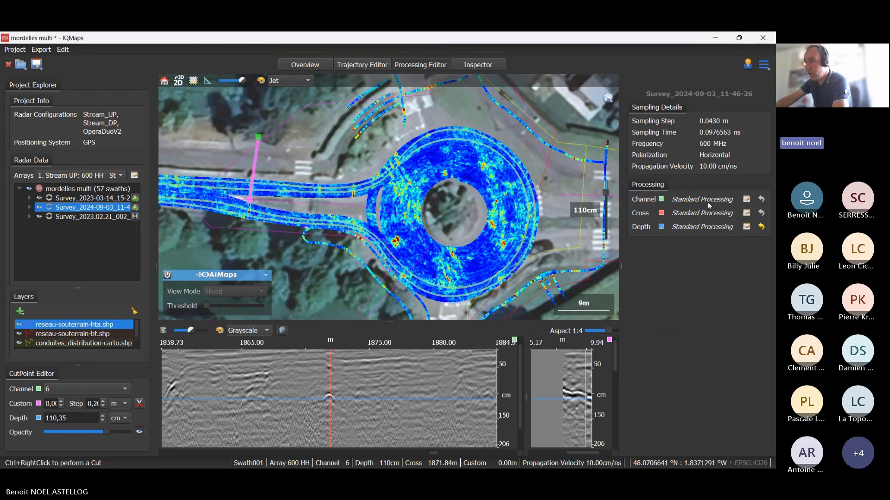
pyautogui.click(747, 227)
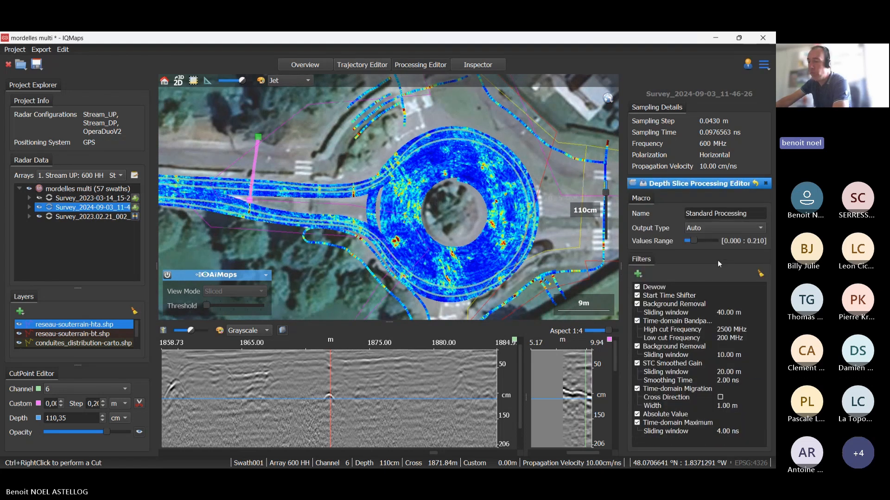
pyautogui.moveTo(717, 285)
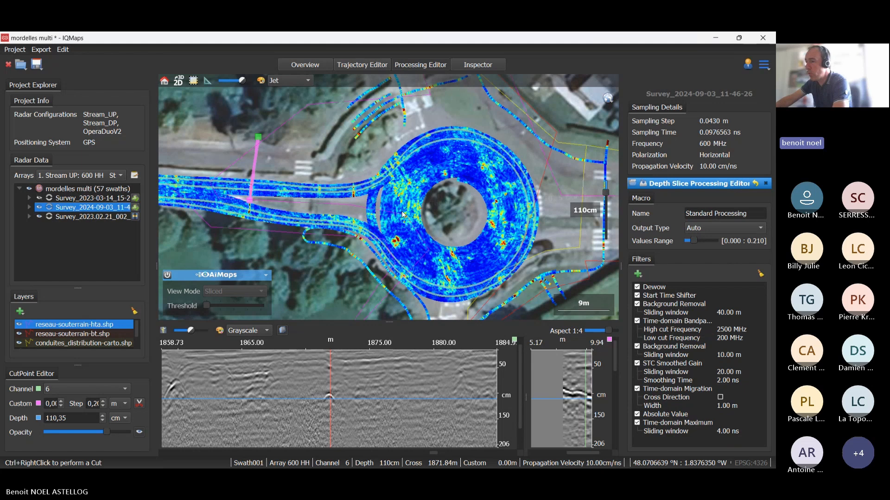
pyautogui.moveTo(410, 220); pyautogui.dragTo(381, 213)
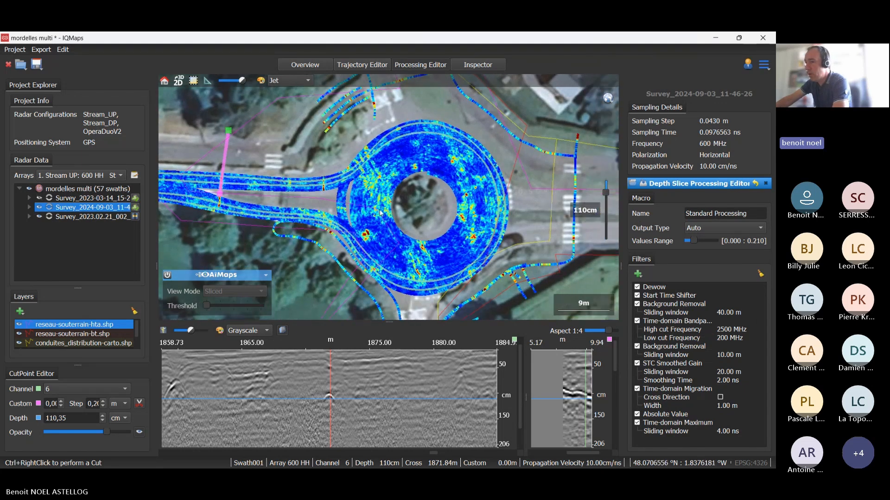
pyautogui.scroll(2, 380, 213)
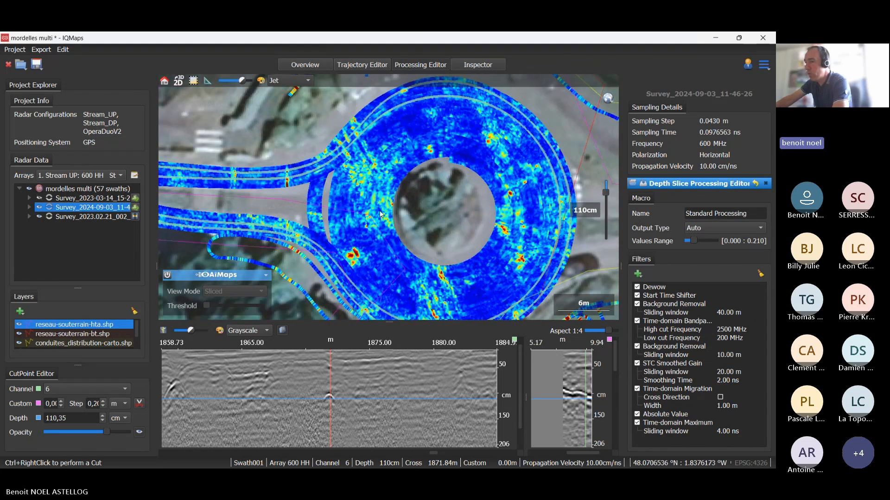
# Step: Open the second Background Removal filter's sliding window value without changing it, and raise the depth slice to 90 cm
pyautogui.doubleClick(726, 356)
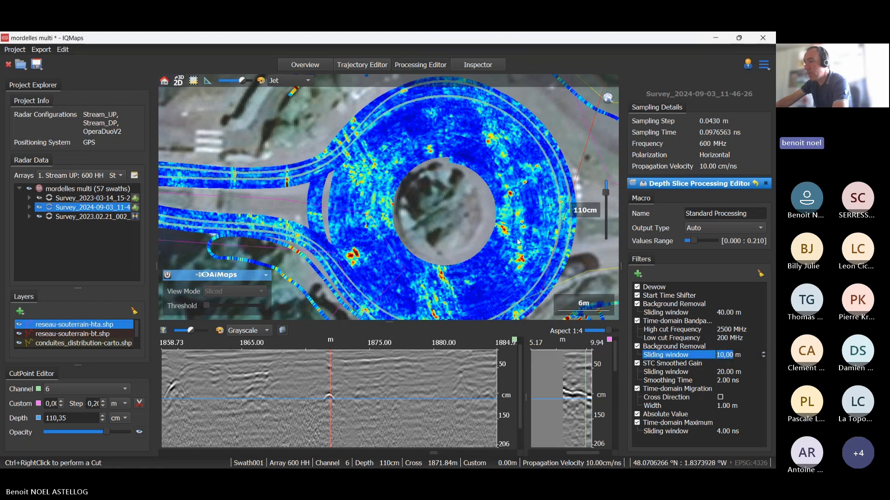
pyautogui.moveTo(497, 244); pyautogui.dragTo(517, 223)
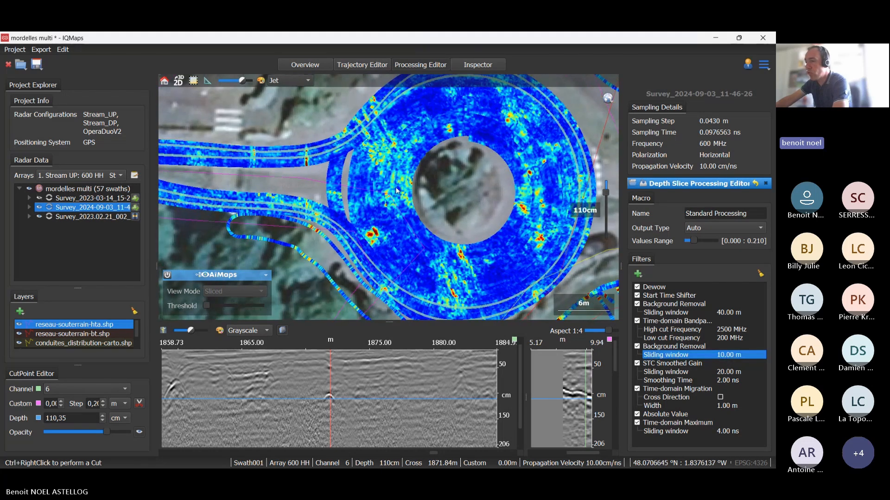
pyautogui.moveTo(397, 188); pyautogui.dragTo(441, 206)
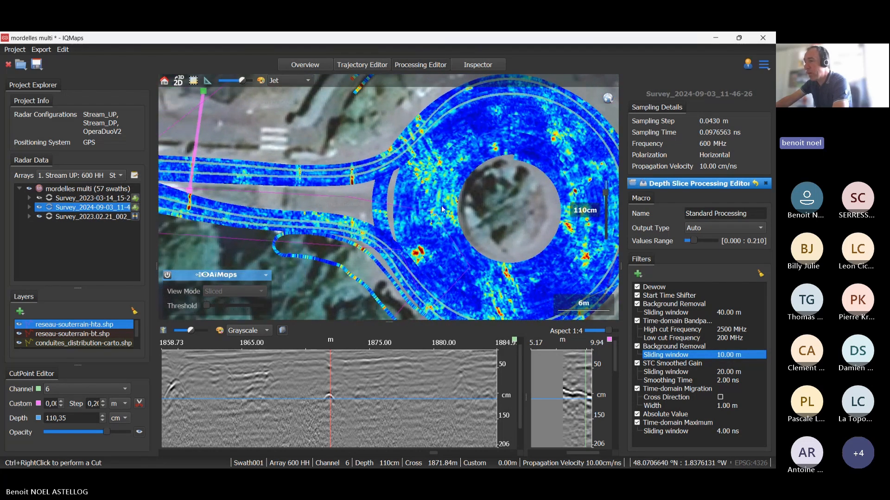
pyautogui.moveTo(485, 224); pyautogui.dragTo(457, 196)
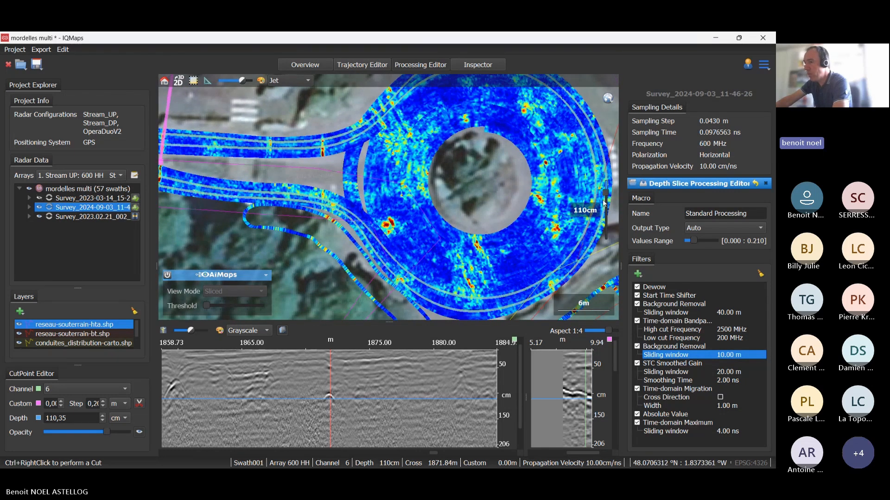
pyautogui.moveTo(606, 193); pyautogui.dragTo(609, 191)
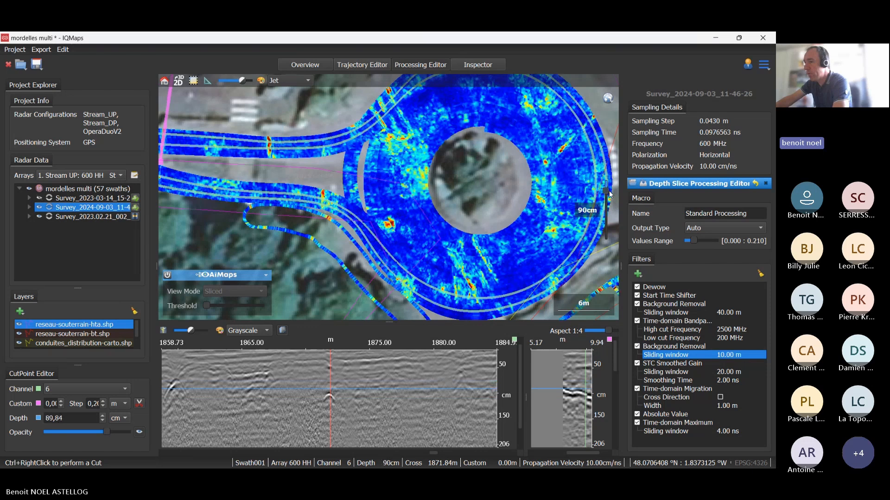
# Step: Disable the Time-domain Migration, Absolute Value and Time-domain Maximum filters to compare the depth slice without them
pyautogui.doubleClick(728, 372)
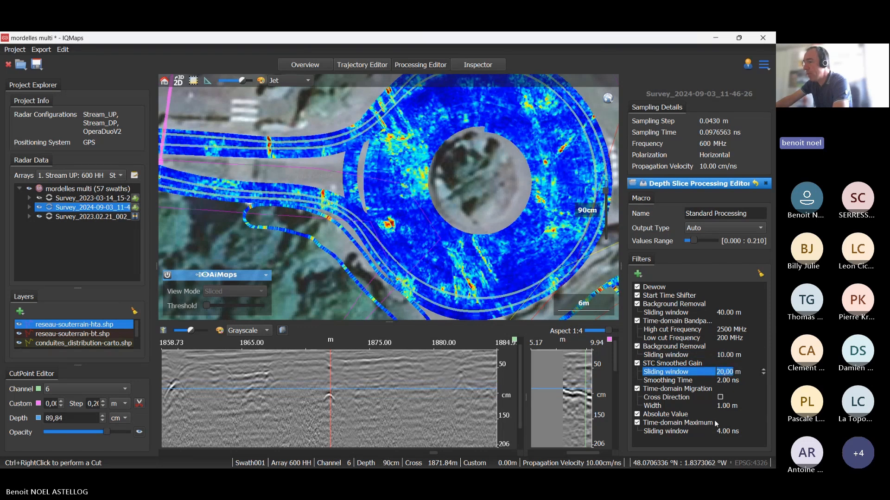
pyautogui.click(638, 389)
pyautogui.click(637, 389)
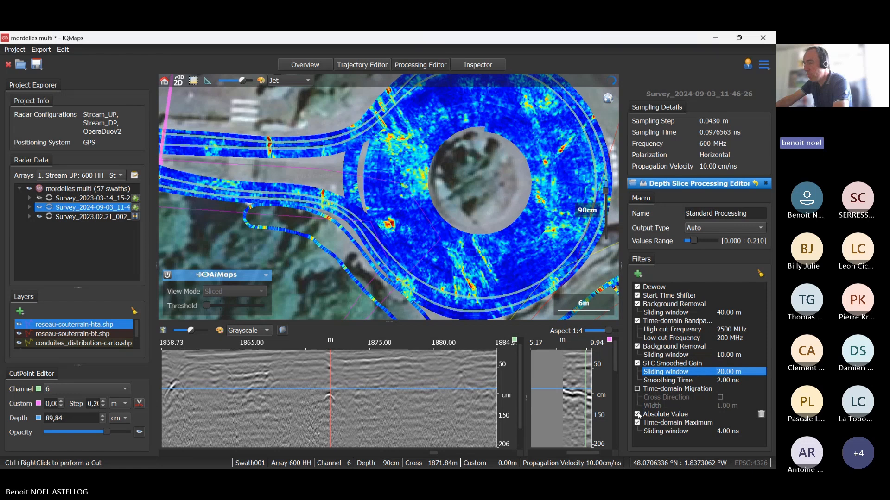
pyautogui.click(638, 415)
pyautogui.click(637, 423)
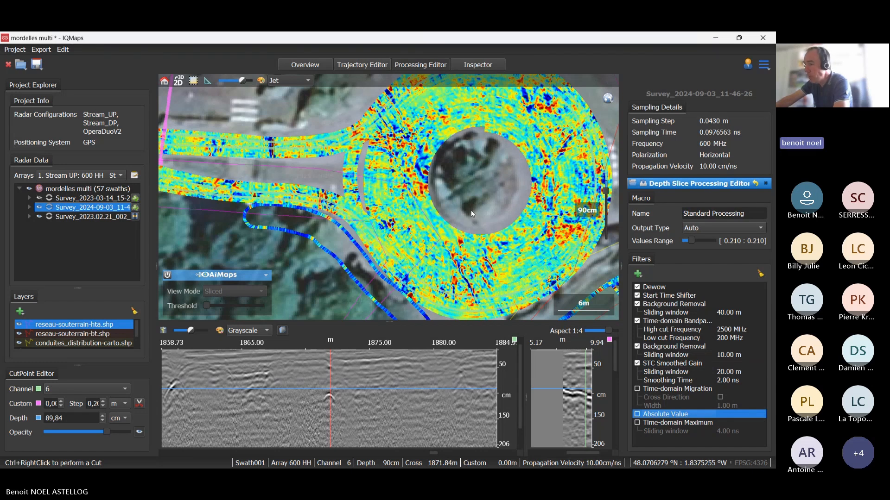
# Step: Re-enable the Time-domain Migration, Absolute Value and Time-domain Maximum filters on the depth slice
pyautogui.click(637, 388)
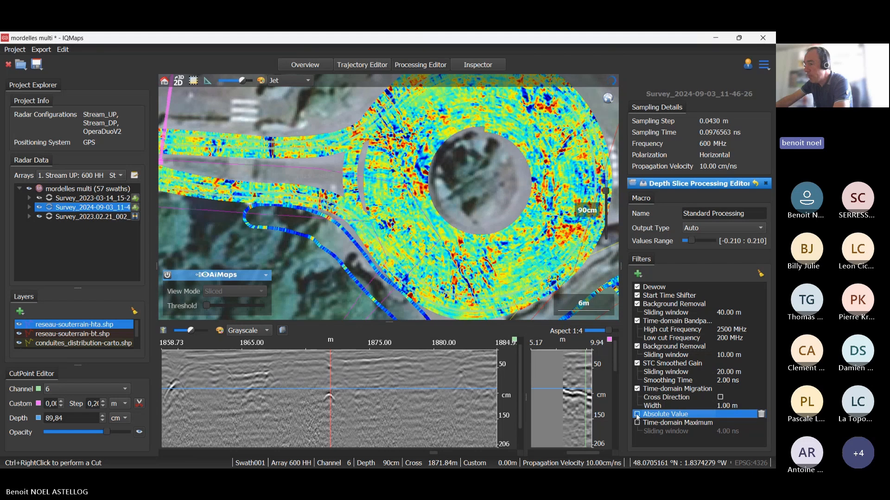
pyautogui.click(636, 414)
pyautogui.click(637, 423)
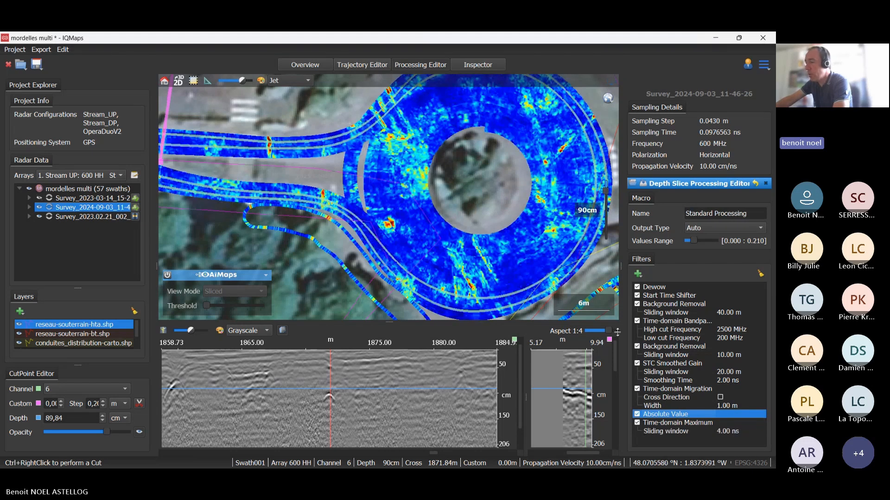
# Step: Try a 5 m width for the Time-domain Migration filter on the roundabout slice, and restore the width to 1 m
pyautogui.moveTo(503, 253); pyautogui.dragTo(453, 252)
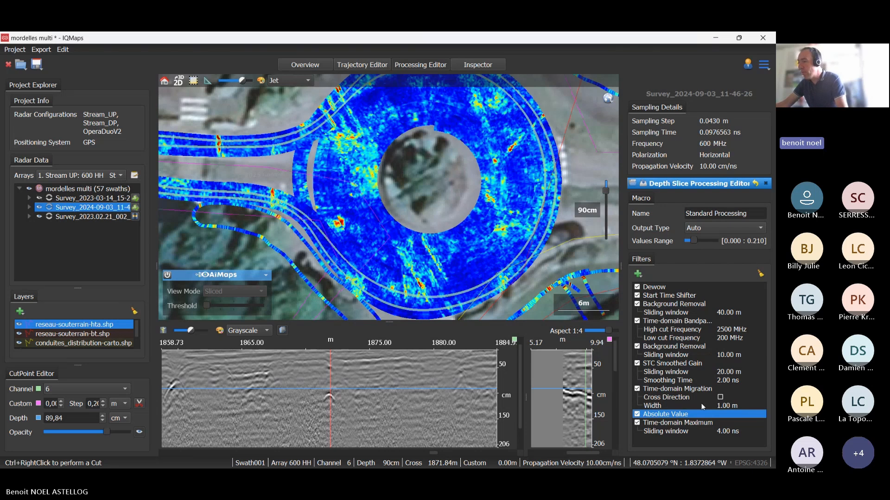
pyautogui.doubleClick(730, 405)
pyautogui.write('5')
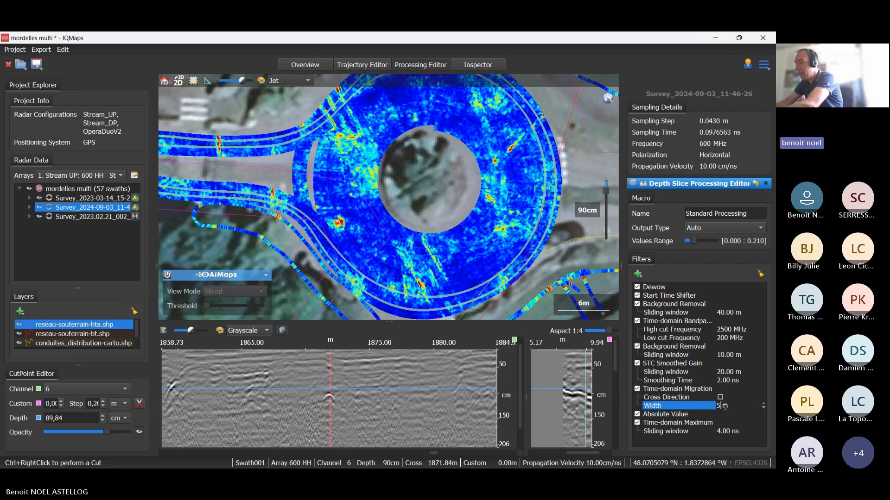
pyautogui.press('Return')
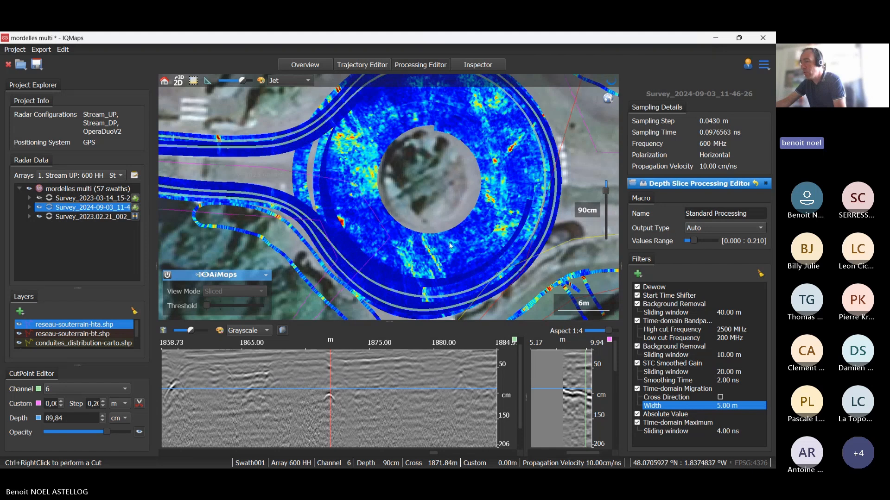
pyautogui.doubleClick(727, 405)
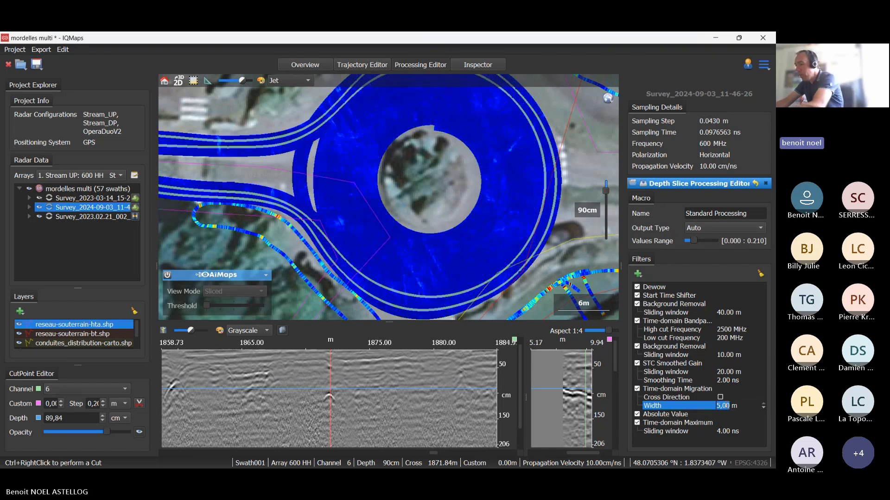
pyautogui.write('1')
pyautogui.press('Return')
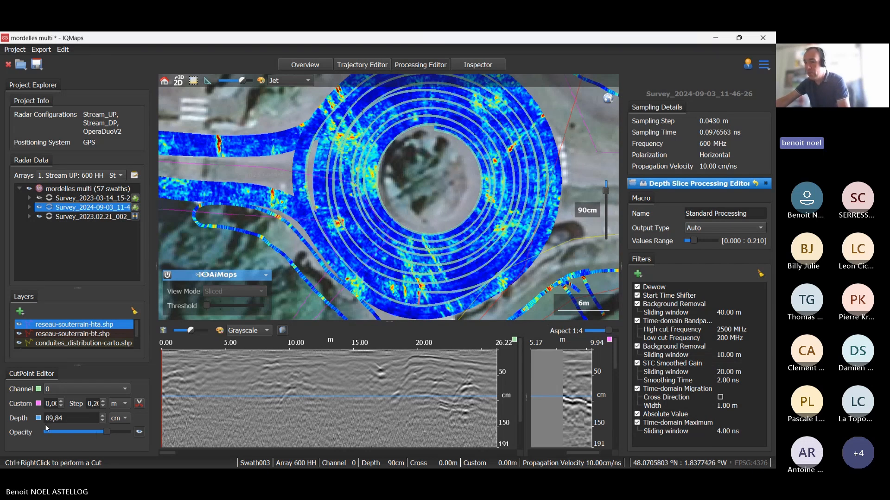
# Step: Lower the cut opacity to fade the swath lines drawn over the roundabout's depth slice
pyautogui.moveTo(106, 433); pyautogui.dragTo(76, 432)
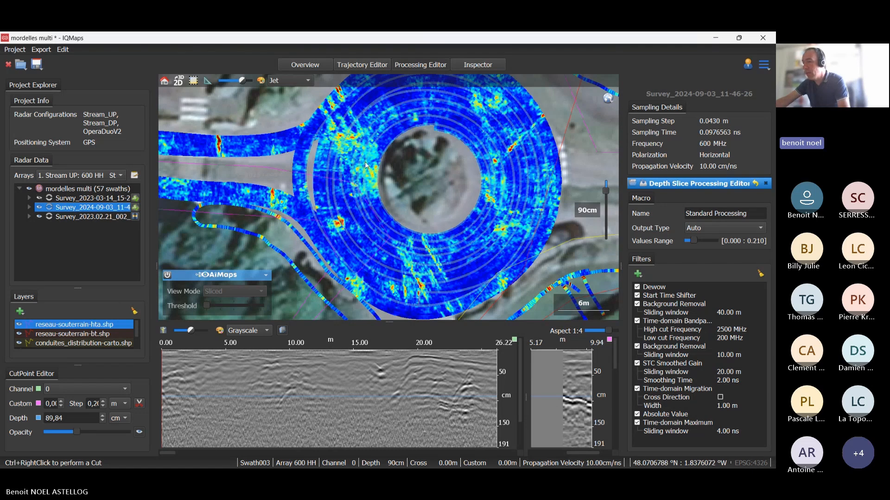
pyautogui.moveTo(409, 185); pyautogui.dragTo(396, 186)
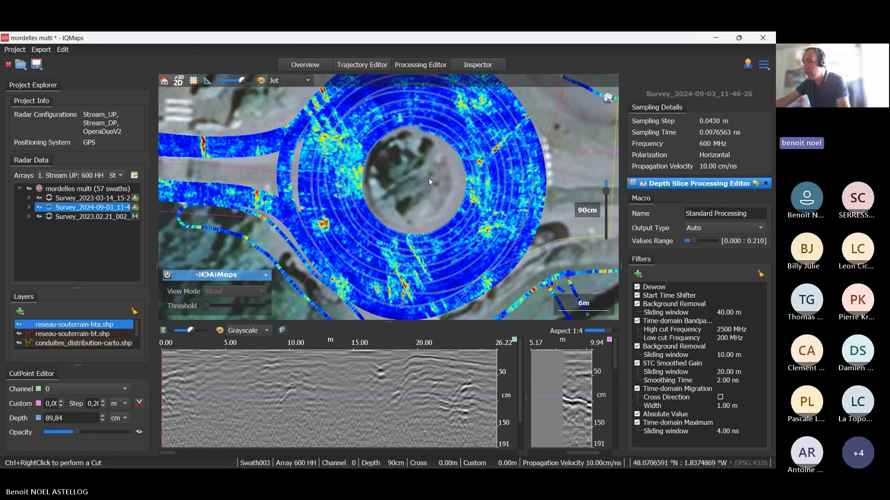
pyautogui.moveTo(426, 182); pyautogui.dragTo(433, 185)
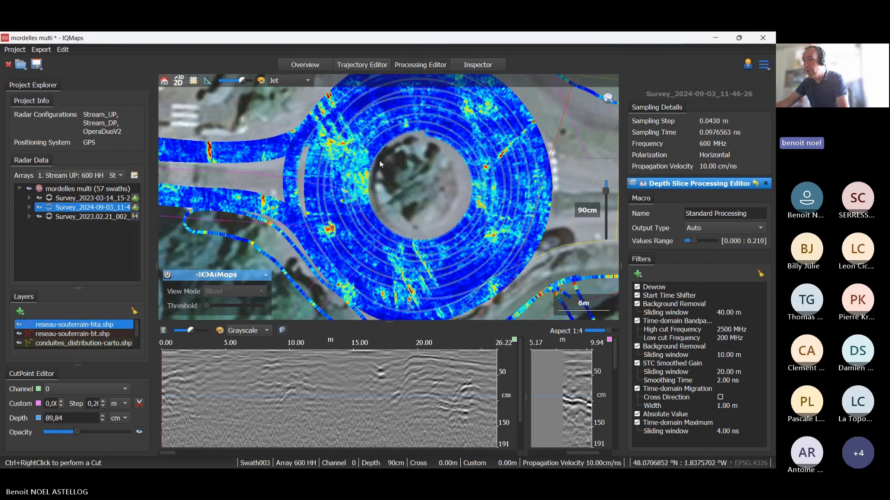
pyautogui.moveTo(396, 168)
pyautogui.mouseDown()
pyautogui.moveTo(396, 176)
pyautogui.moveTo(391, 168)
pyautogui.mouseUp()
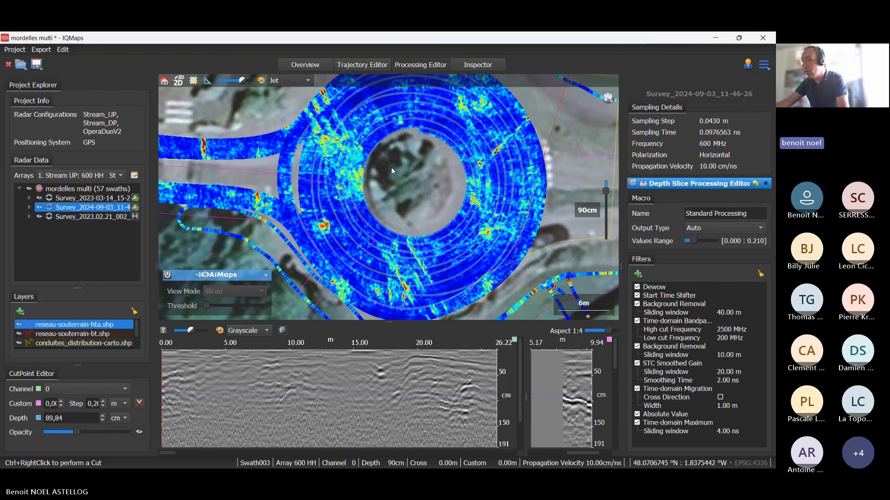
# Step: Open the save dialog for the Standard Processing macro and dismiss it without saving
pyautogui.click(640, 184)
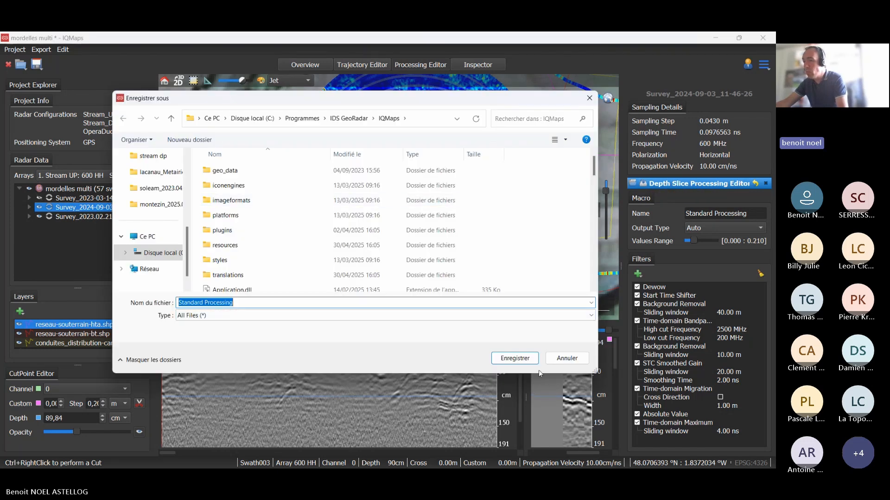
pyautogui.click(567, 359)
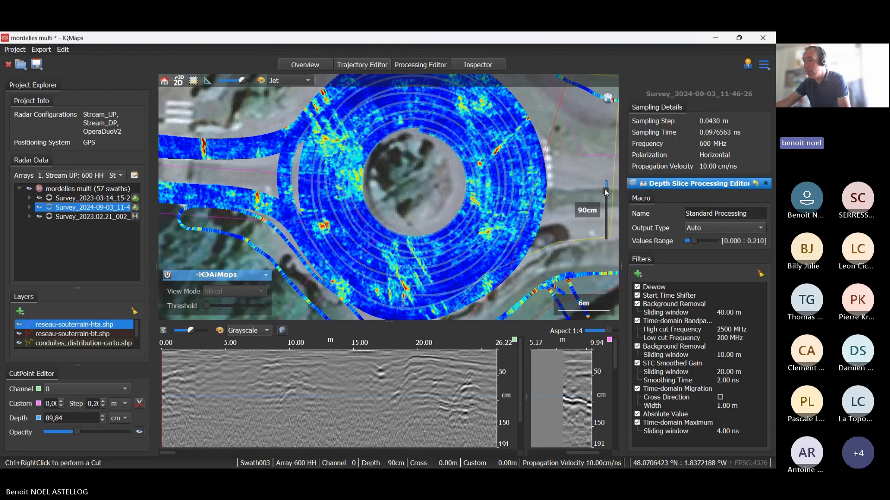
# Step: Examine the roundabout's depth slice at 85 cm and at 105 cm
pyautogui.moveTo(606, 192)
pyautogui.mouseDown()
pyautogui.moveTo(605, 200)
pyautogui.moveTo(605, 191)
pyautogui.mouseUp()
pyautogui.moveTo(406, 187); pyautogui.dragTo(430, 187)
pyautogui.scroll(5, 430, 182)
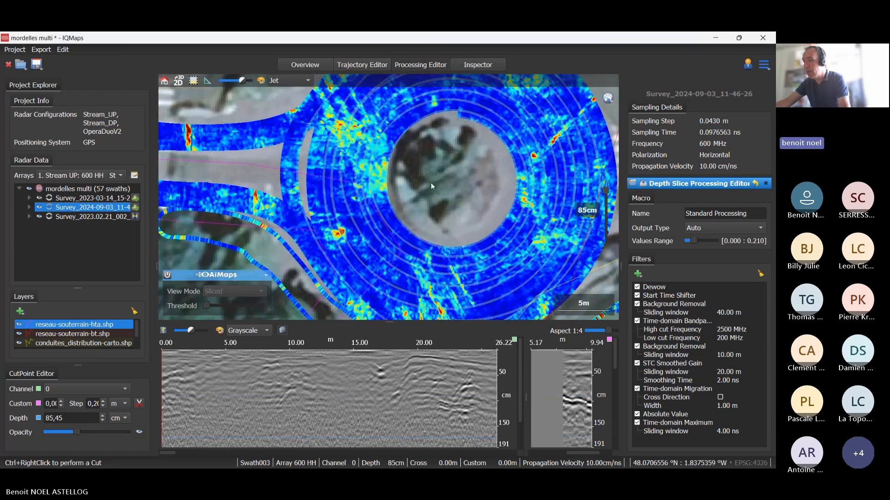
pyautogui.scroll(-1, 412, 202)
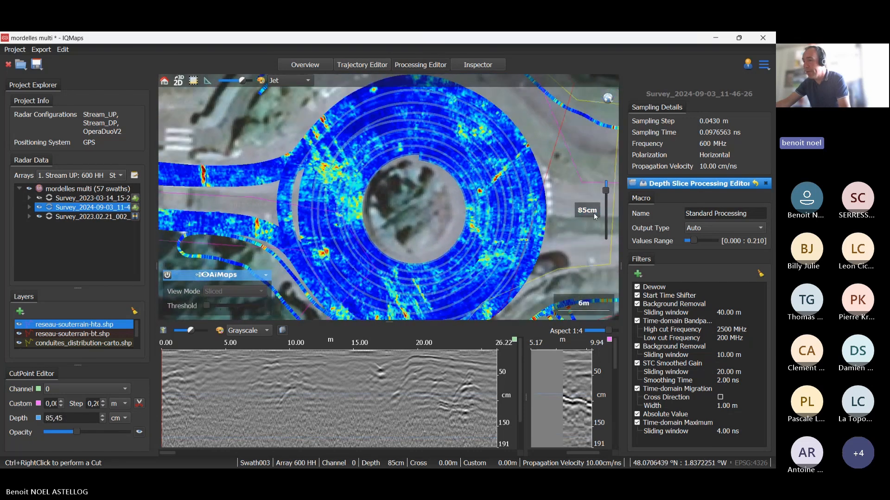
pyautogui.moveTo(606, 192); pyautogui.dragTo(606, 191)
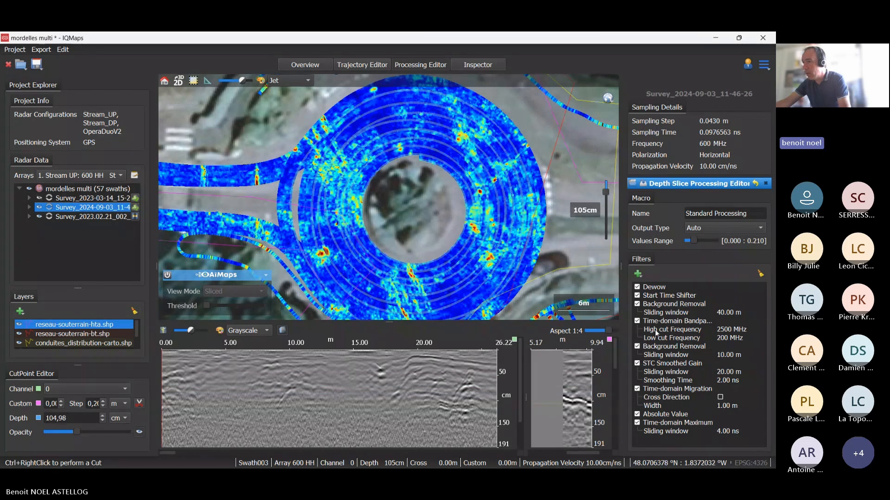
# Step: Load the "200 Cover finder -3cm bwb" macro from the Stream UP folder in Documents/macros into the depth slice processing
pyautogui.click(633, 183)
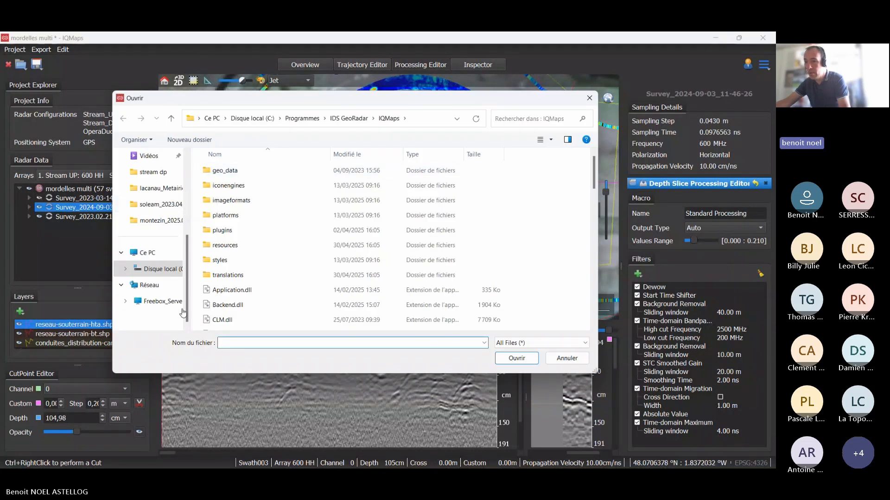
pyautogui.scroll(1, 157, 197)
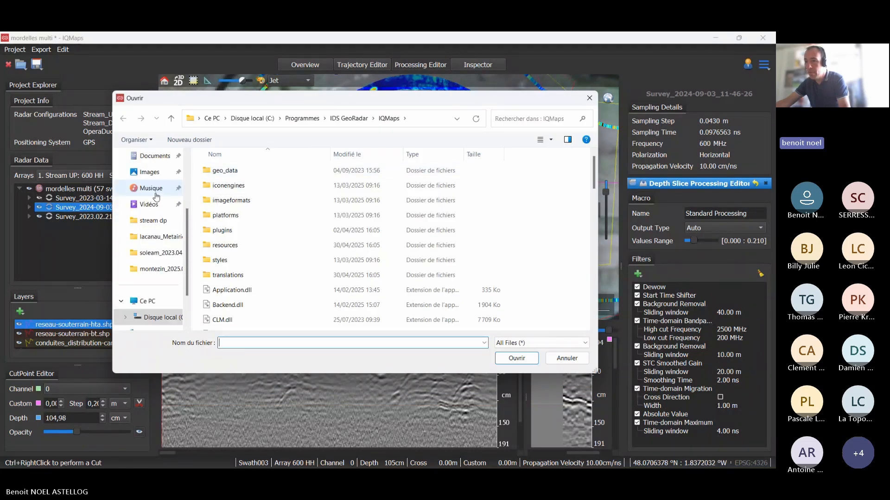
pyautogui.click(155, 156)
pyautogui.click(233, 246)
pyautogui.doubleClick(233, 246)
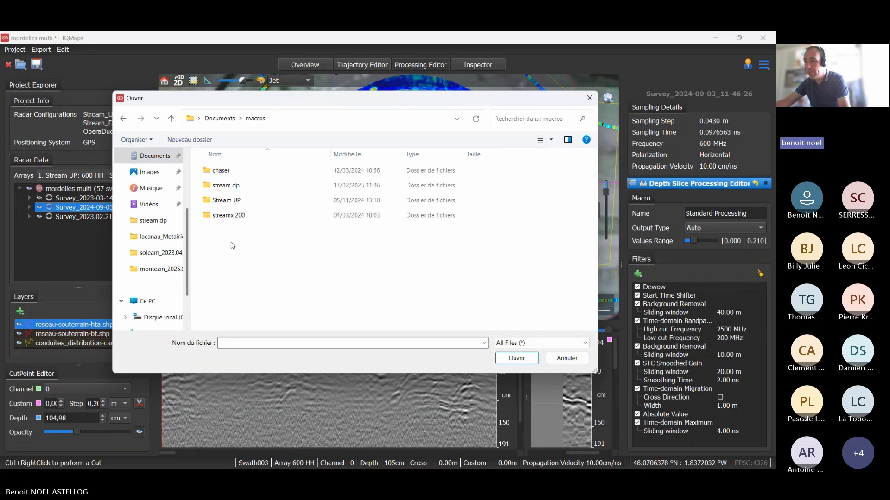
pyautogui.doubleClick(239, 204)
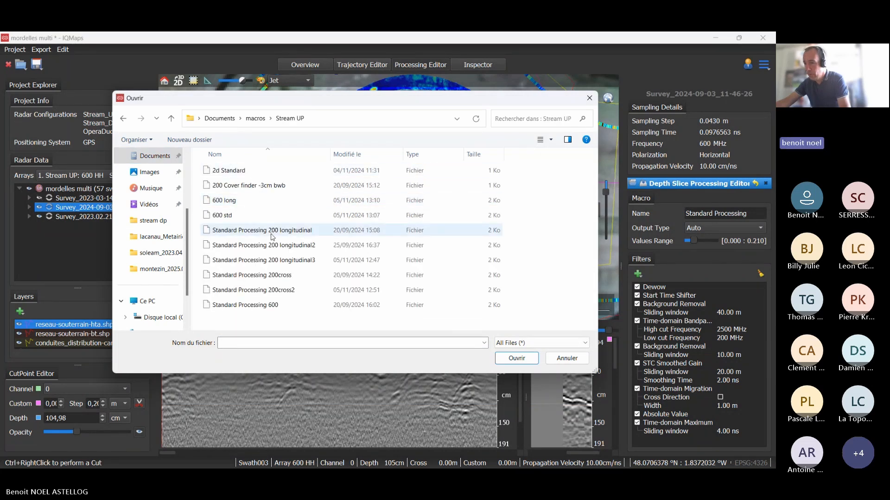
pyautogui.click(250, 185)
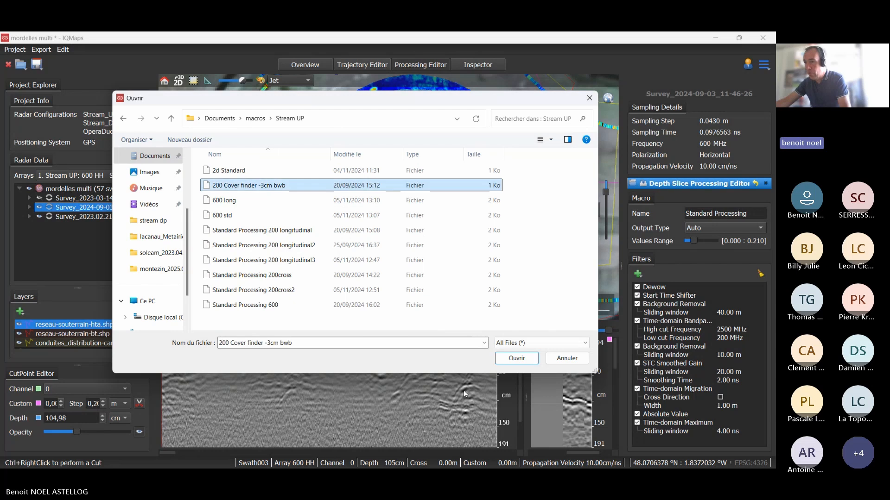
pyautogui.click(525, 364)
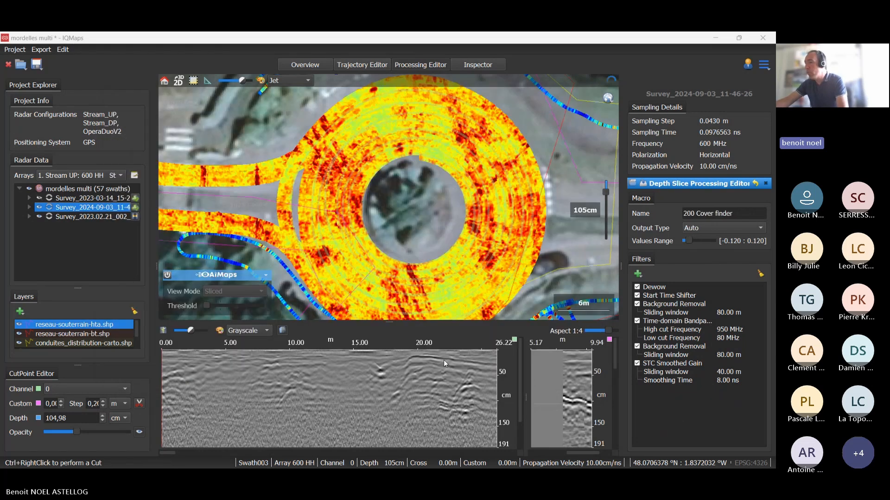
# Step: Switch the depth slice palette to Grayscale and bring the slice up to a depth of 10 cm
pyautogui.click(290, 80)
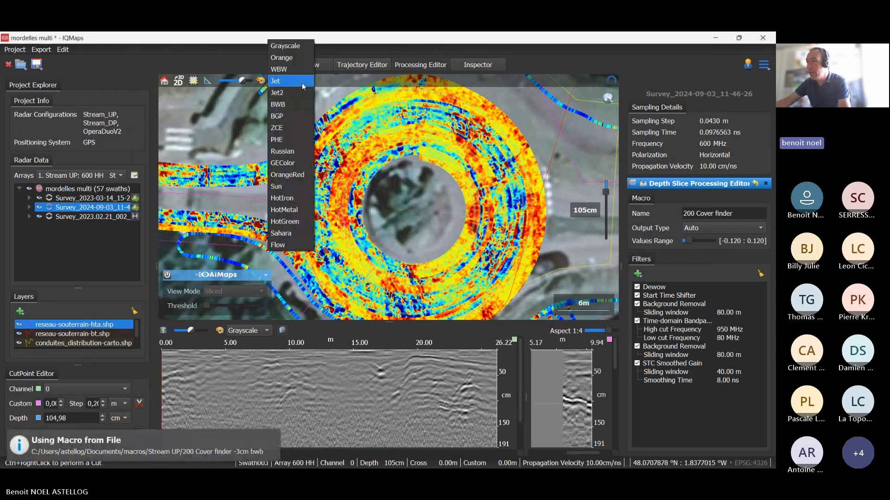
pyautogui.click(293, 45)
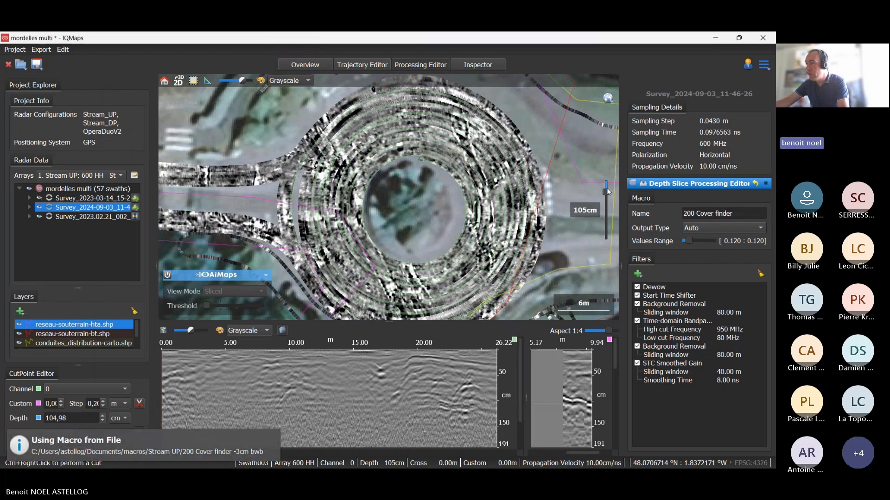
pyautogui.moveTo(606, 192); pyautogui.dragTo(605, 185)
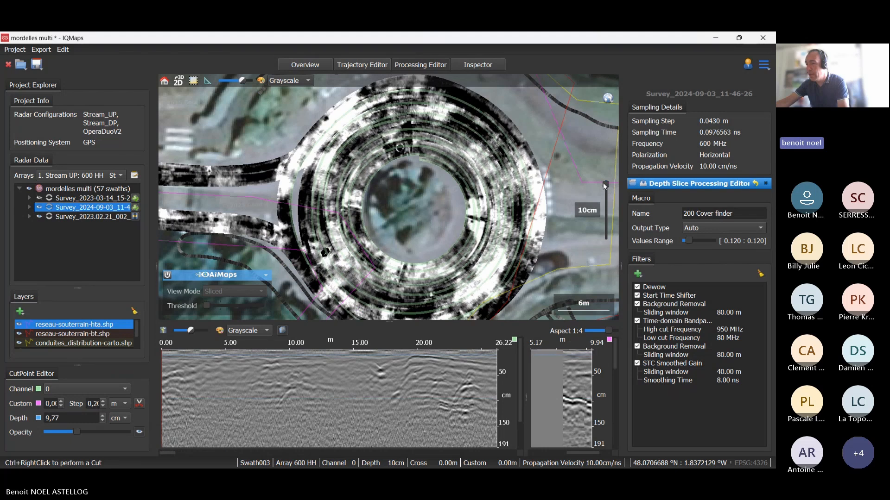
pyautogui.moveTo(444, 227); pyautogui.dragTo(472, 209)
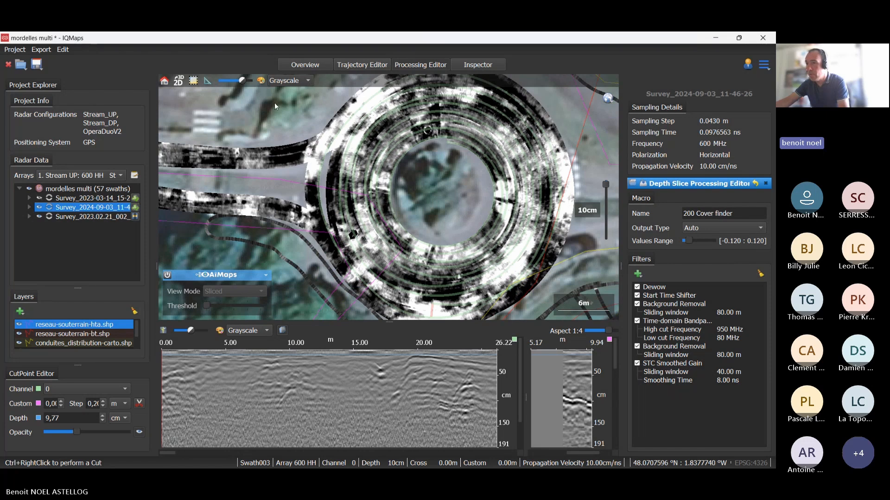
# Step: Compare the slice at 15 cm, widen the values range to -0.240 : 0.240, and return the depth to 10 cm
pyautogui.click(606, 186)
pyautogui.moveTo(606, 184); pyautogui.dragTo(606, 187)
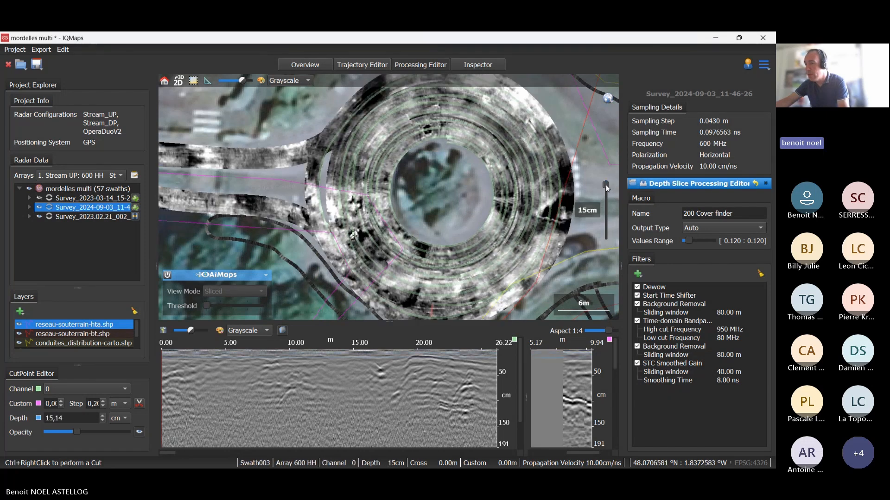
pyautogui.moveTo(689, 242); pyautogui.dragTo(693, 242)
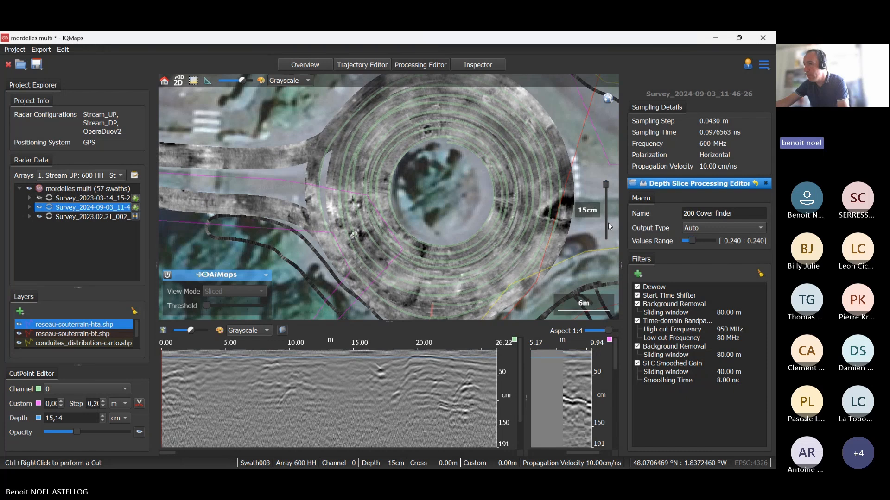
pyautogui.click(606, 185)
pyautogui.click(606, 186)
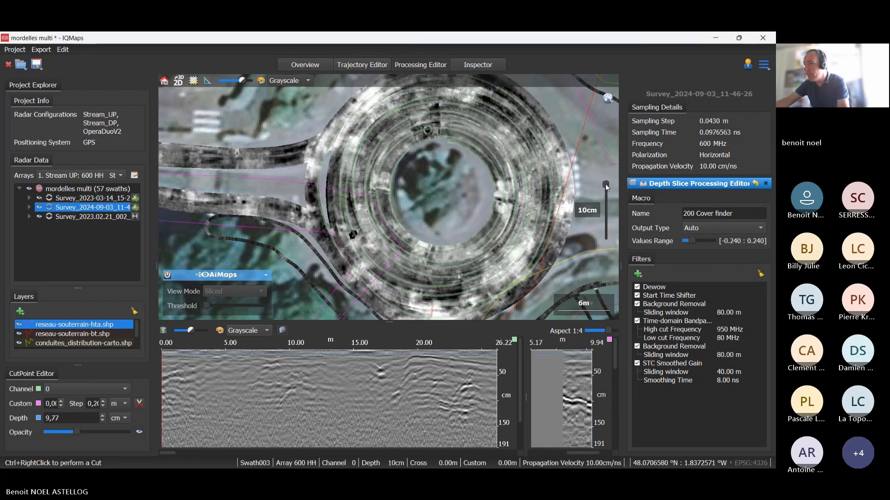
# Step: Apply the Orange palette to the 10 cm depth slice and examine the cover-like spots around the roundabout's central island
pyautogui.moveTo(457, 178); pyautogui.dragTo(526, 184)
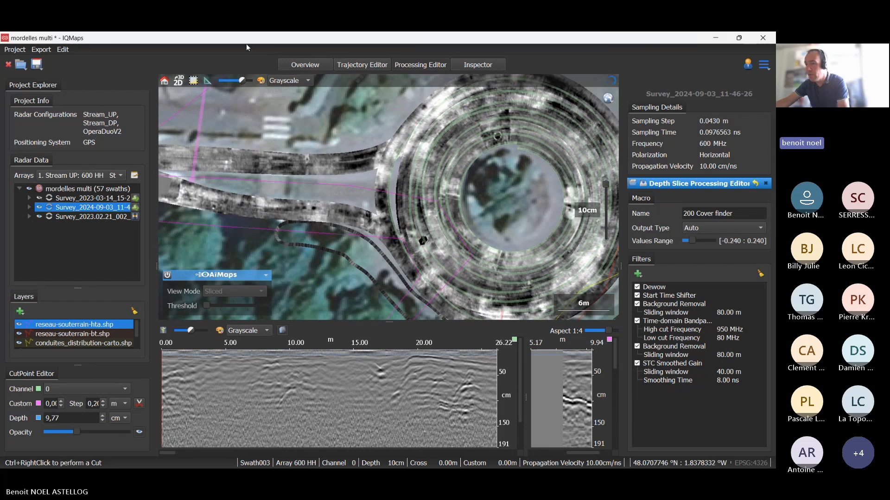
pyautogui.click(297, 81)
pyautogui.click(294, 93)
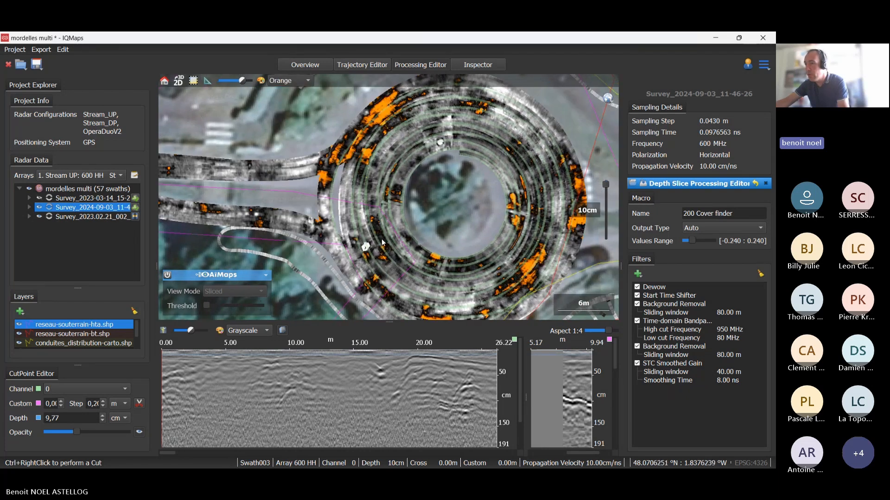
pyautogui.scroll(2, 440, 179)
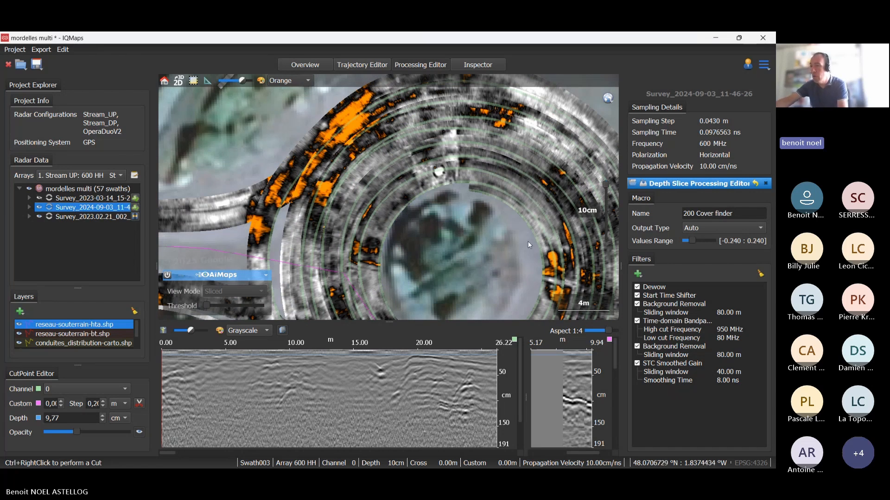
pyautogui.moveTo(465, 210); pyautogui.dragTo(436, 198)
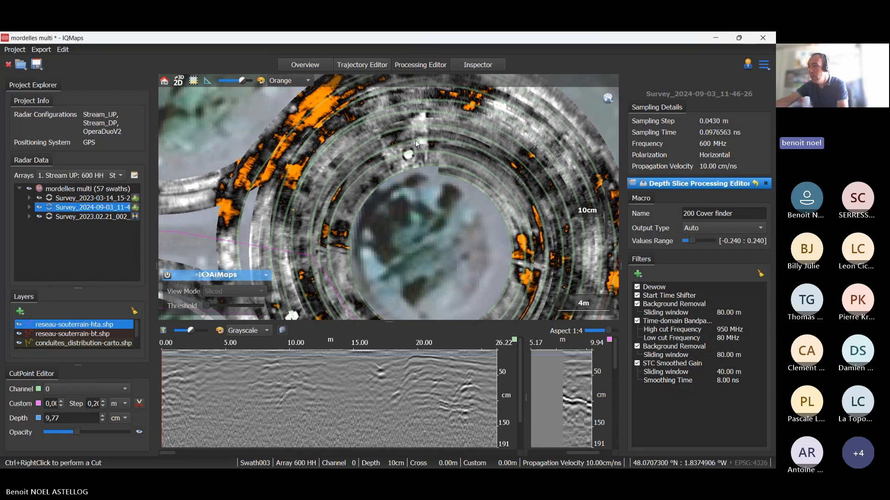
pyautogui.scroll(1, 415, 140)
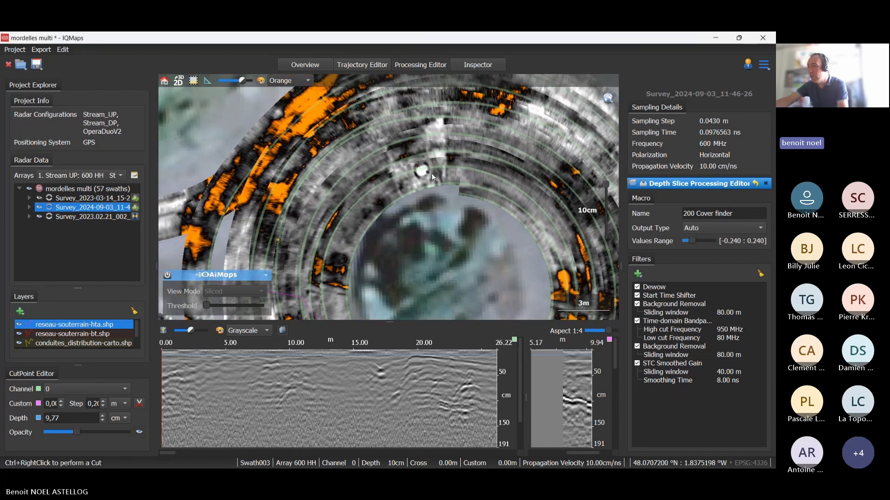
pyautogui.scroll(-2, 463, 209)
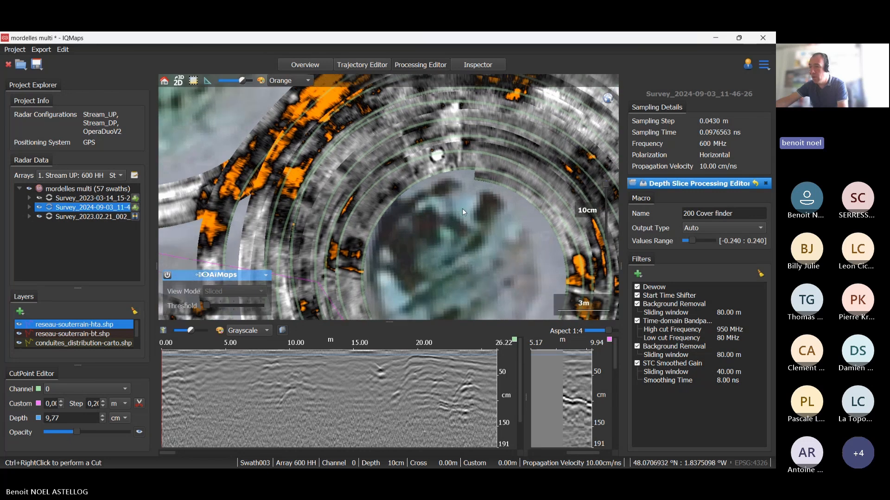
pyautogui.scroll(-1, 466, 196)
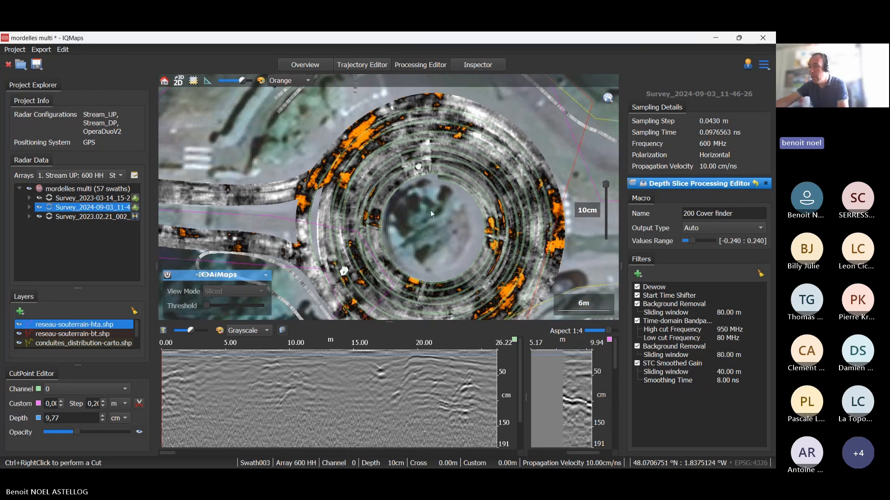
pyautogui.moveTo(659, 326)
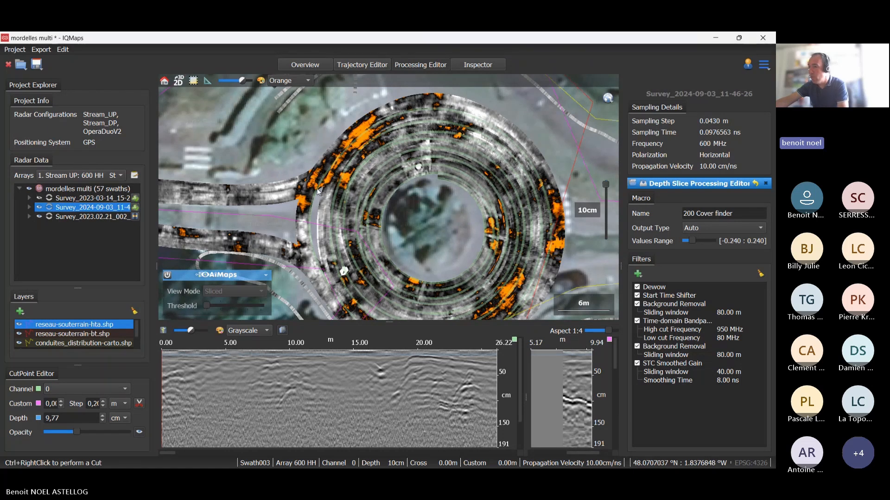
# Step: Restore the default Standard Processing for the depth slice and apply the Jet palette
pyautogui.click(755, 184)
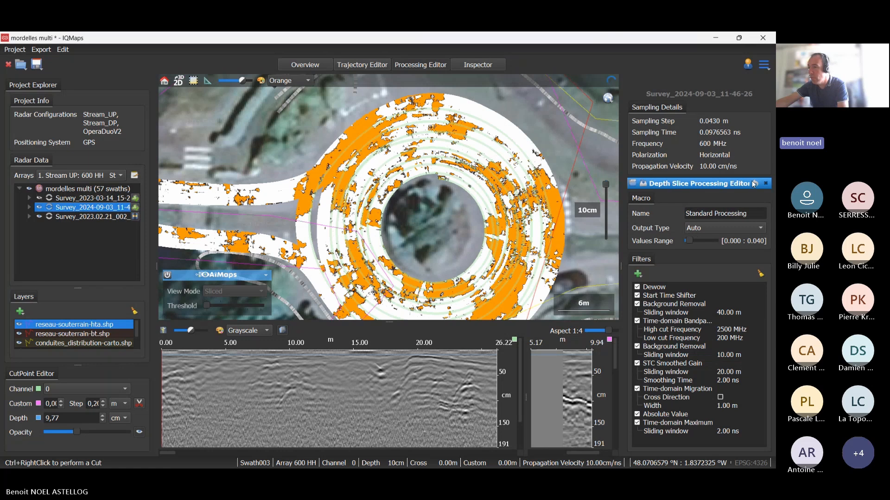
pyautogui.click(290, 81)
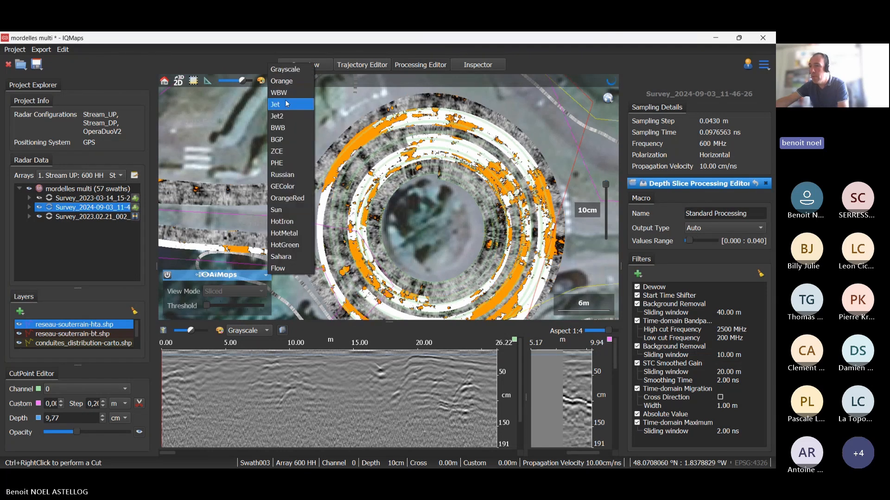
pyautogui.click(280, 94)
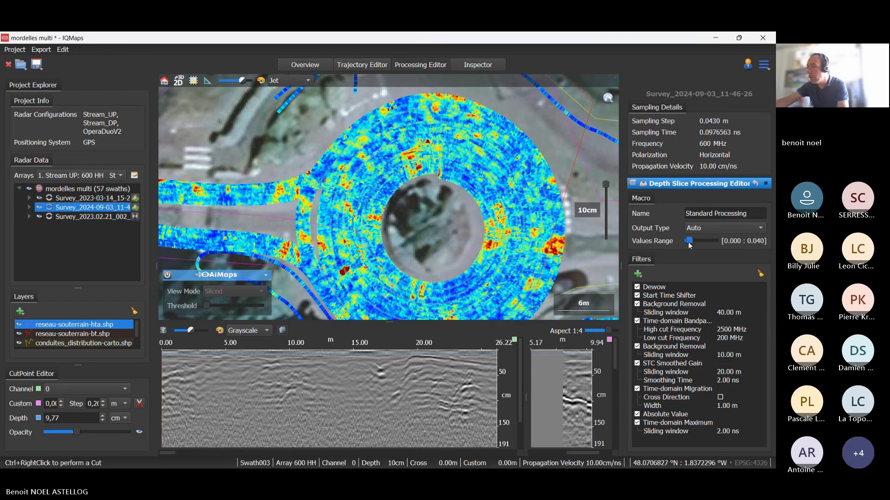
# Step: Compare the slice at 45 cm and 90 cm depth with the values range widened to 0.000 : 0.140
pyautogui.moveTo(611, 211); pyautogui.dragTo(610, 188)
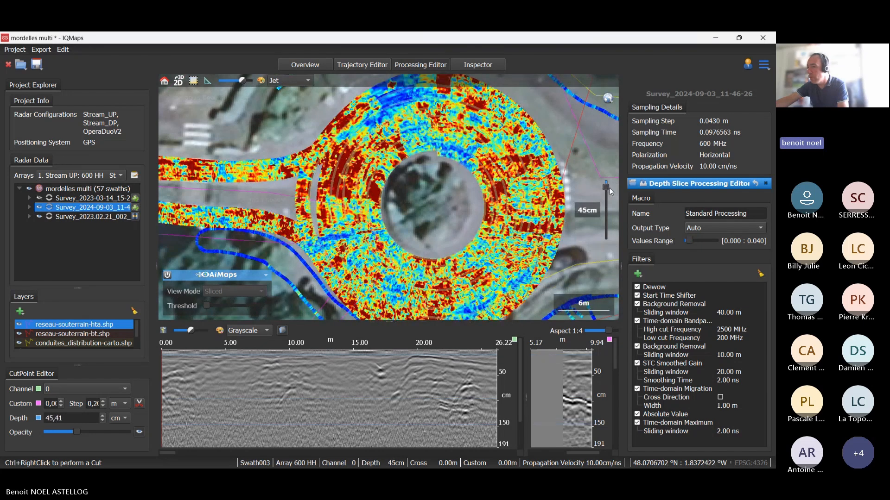
pyautogui.moveTo(690, 242); pyautogui.dragTo(692, 242)
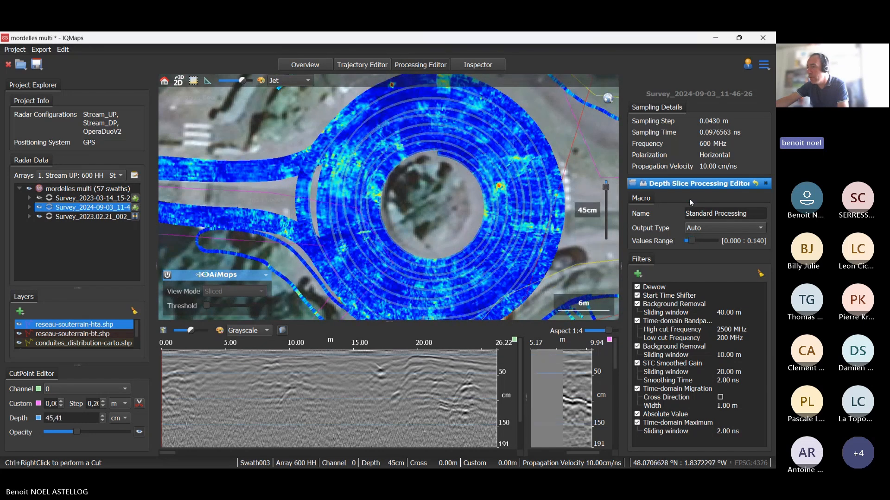
pyautogui.moveTo(607, 192); pyautogui.dragTo(608, 196)
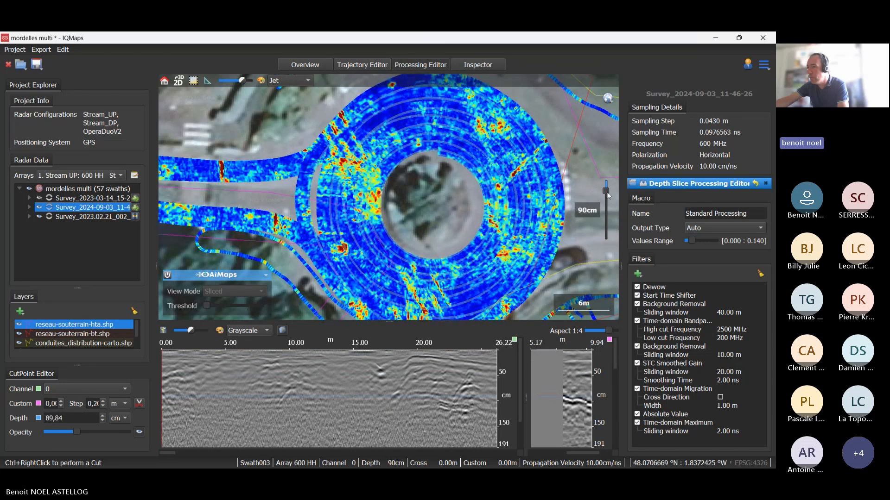
# Step: Load the "Standard Processing 600" macro from the Stream UP folder into the depth slice processing and widen the values range to 0.000 : 0.180
pyautogui.click(644, 184)
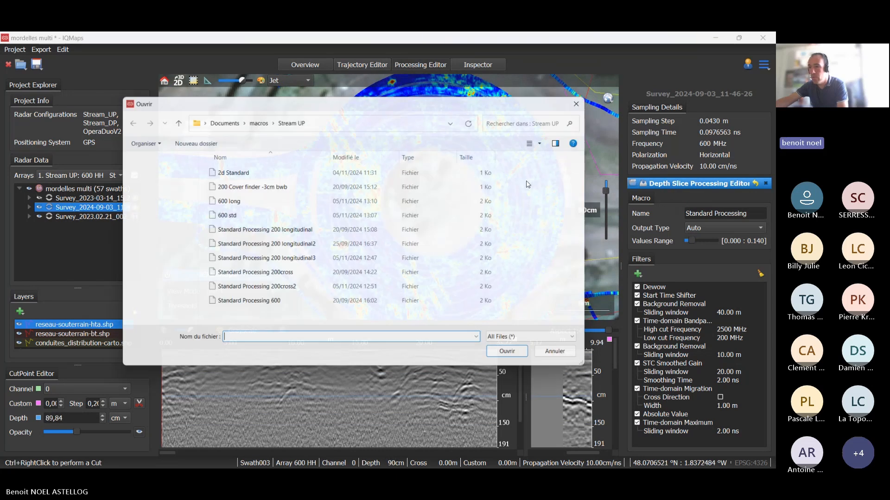
pyautogui.click(273, 305)
pyautogui.click(515, 357)
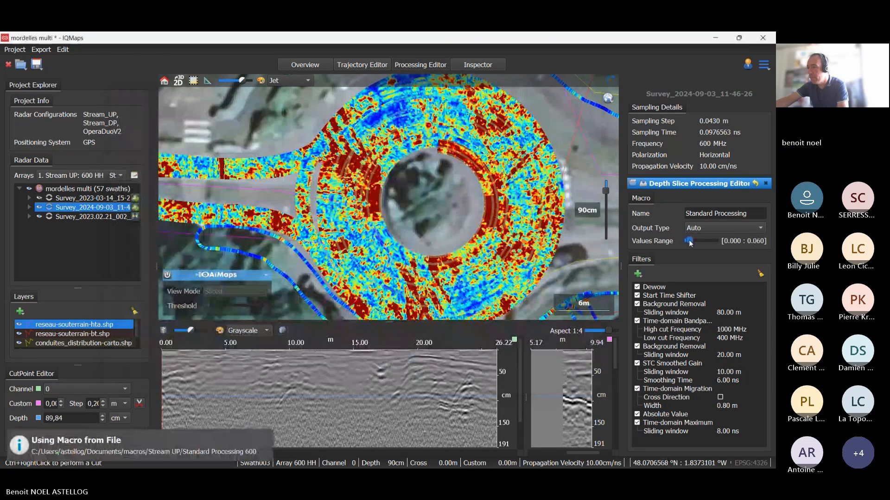
pyautogui.moveTo(689, 241); pyautogui.dragTo(692, 240)
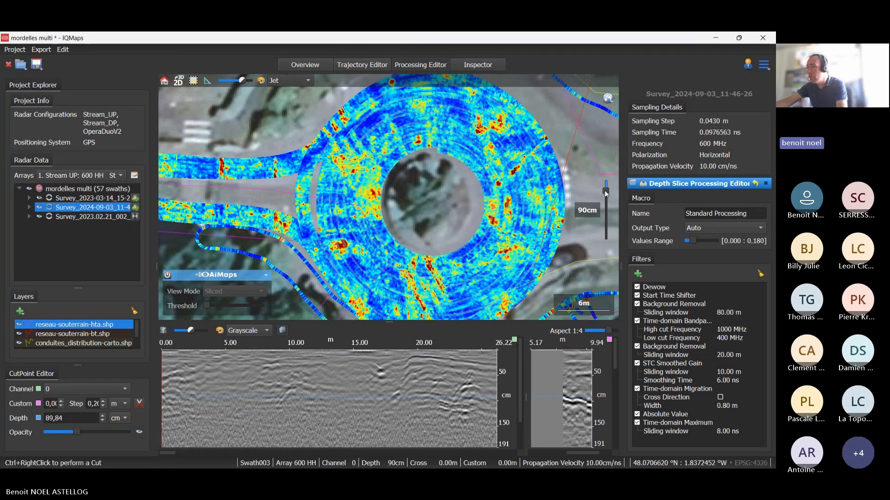
# Step: Bring the depth slice to 65 cm and examine it along the road west of the roundabout and back to the central island
pyautogui.moveTo(606, 194); pyautogui.dragTo(606, 191)
pyautogui.moveTo(323, 172); pyautogui.dragTo(301, 192)
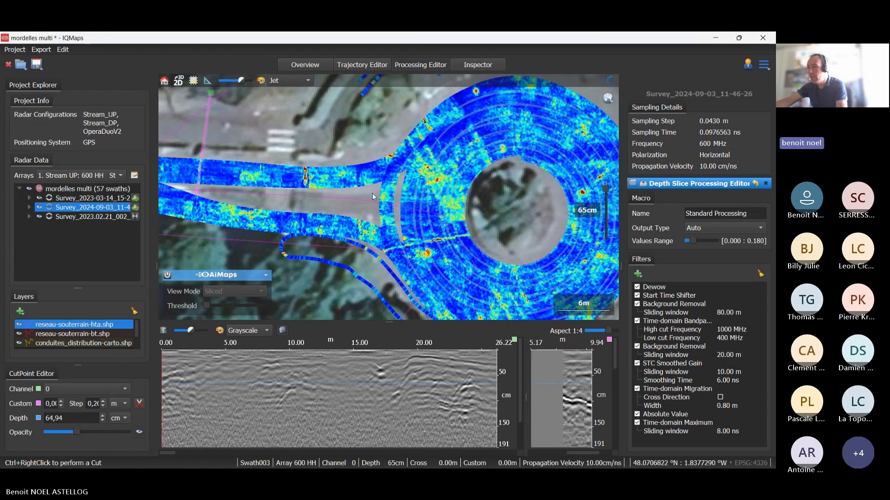
pyautogui.scroll(5, 302, 192)
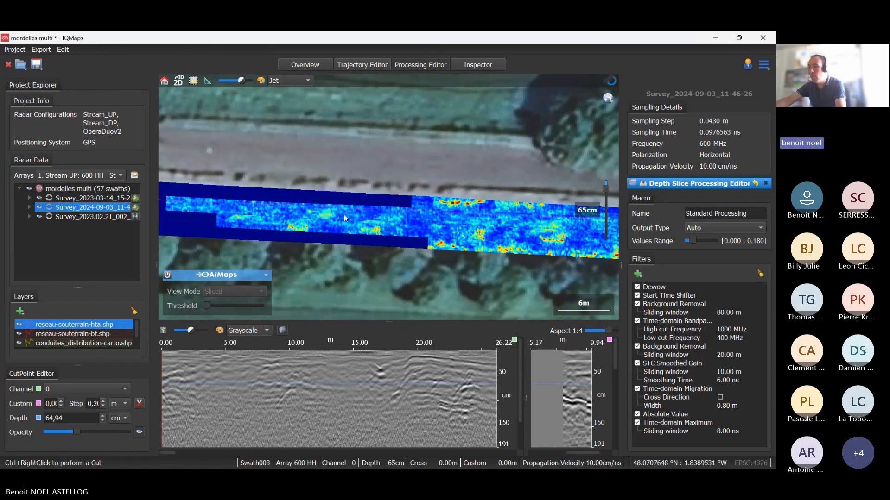
pyautogui.moveTo(276, 216); pyautogui.dragTo(537, 223)
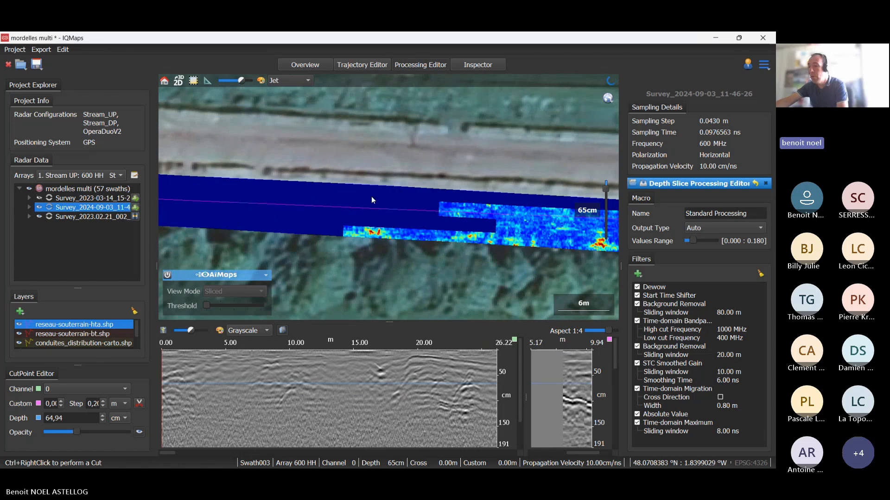
pyautogui.moveTo(346, 200); pyautogui.dragTo(388, 208)
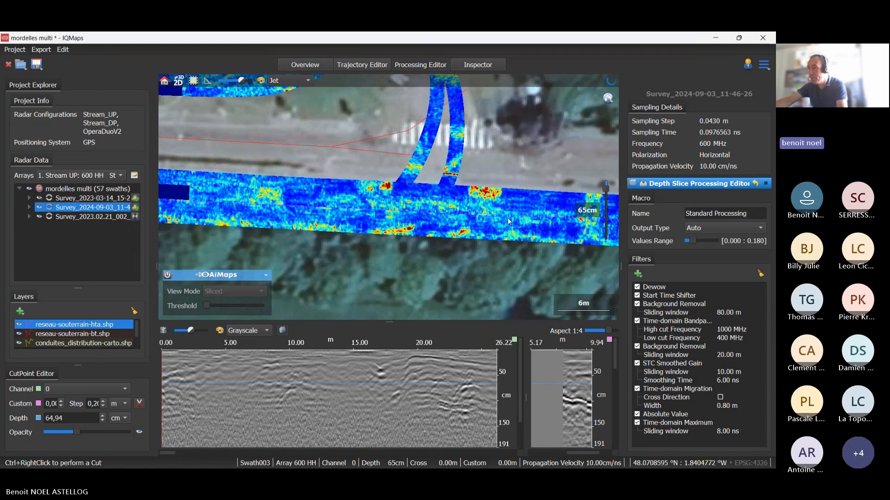
pyautogui.moveTo(545, 230); pyautogui.dragTo(251, 228)
pyautogui.moveTo(546, 238); pyautogui.dragTo(223, 240)
pyautogui.moveTo(462, 239); pyautogui.dragTo(250, 230)
pyautogui.moveTo(449, 221); pyautogui.dragTo(244, 196)
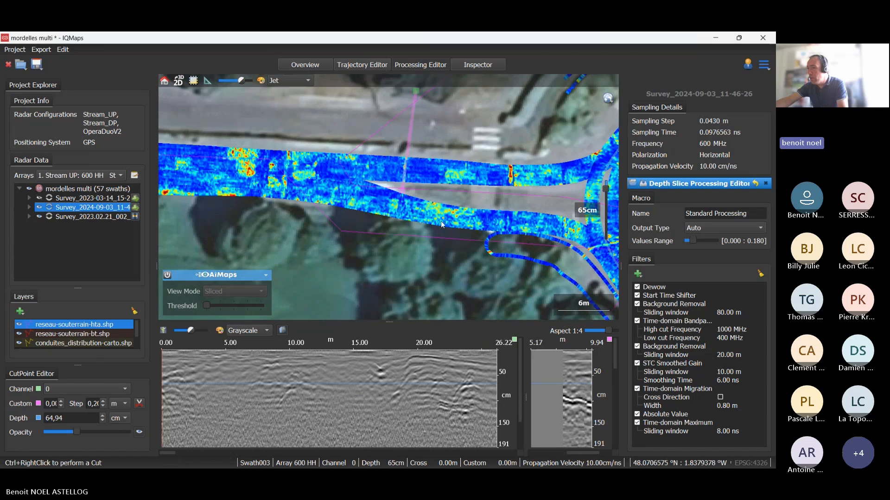
pyautogui.moveTo(441, 221); pyautogui.dragTo(328, 210)
pyautogui.scroll(-3, 328, 211)
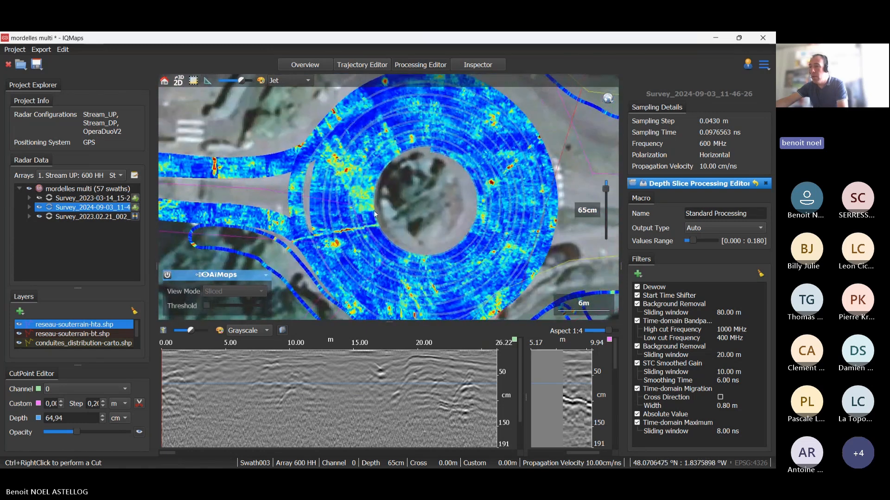
# Step: Select Survey_2023-03-14_15-28-15 to show its swaths on the strips north-west of the roundabout, and switch to the utilities Inspector
pyautogui.scroll(1, 380, 194)
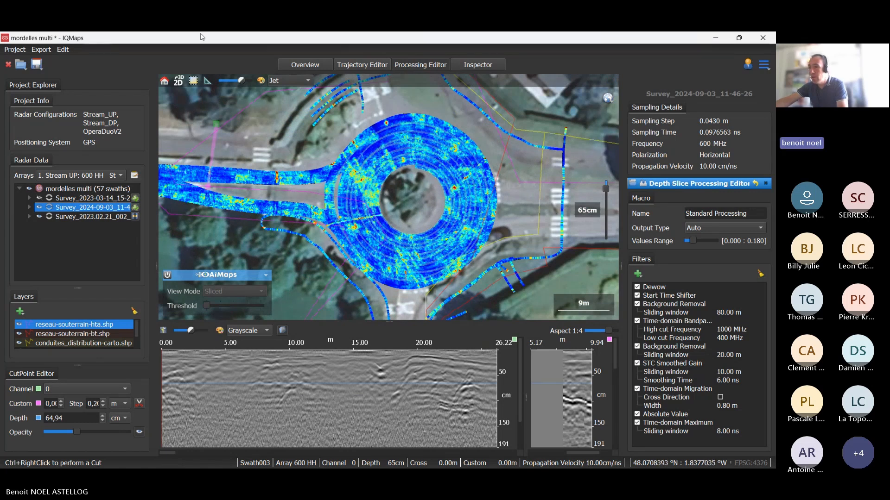
pyautogui.scroll(1, 350, 194)
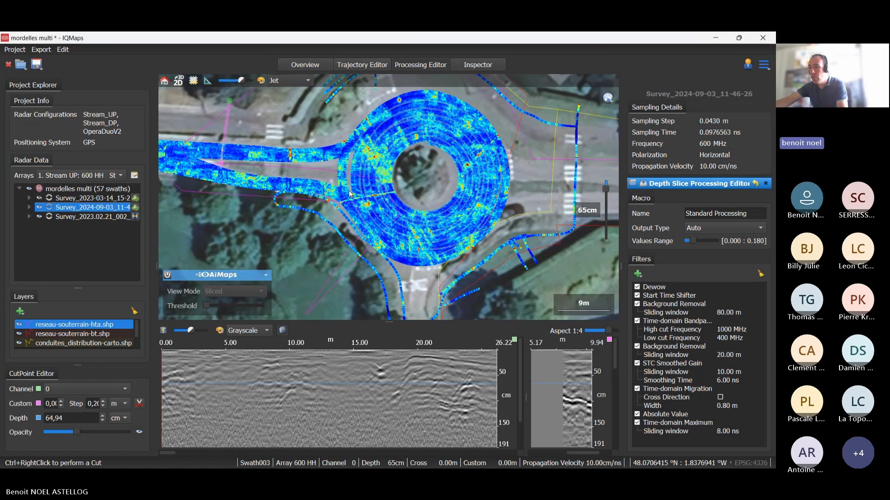
pyautogui.scroll(2, 350, 194)
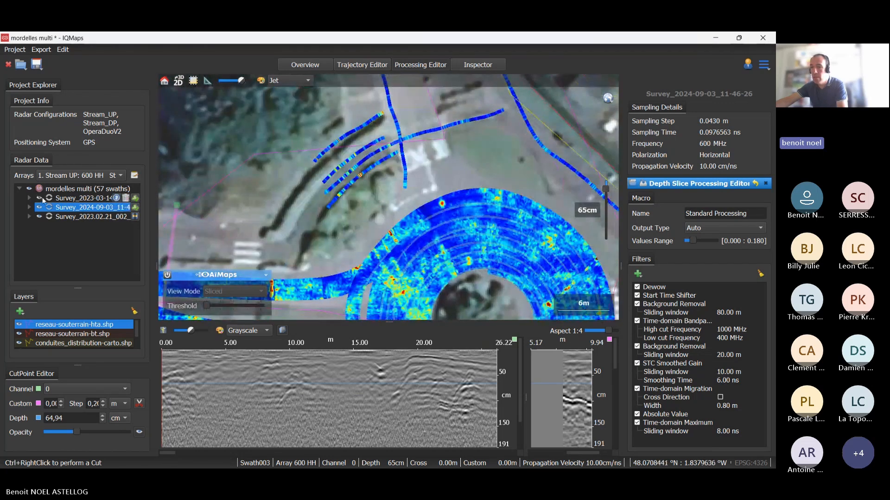
pyautogui.click(59, 198)
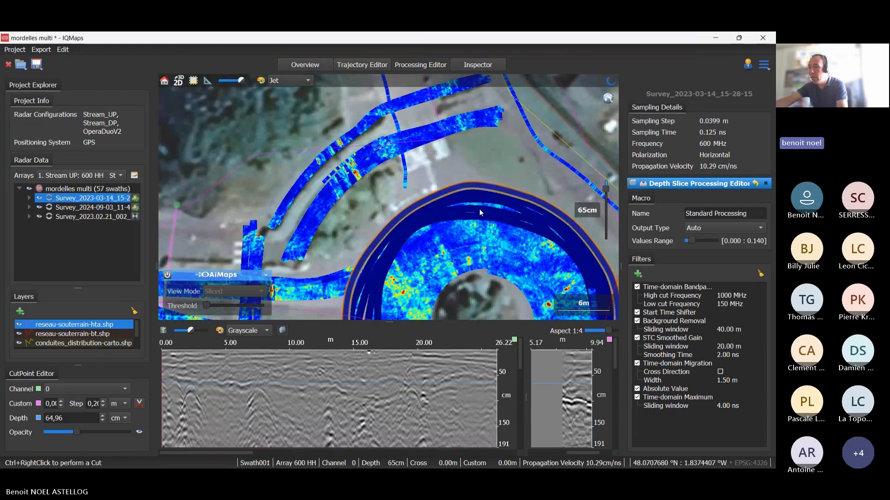
pyautogui.moveTo(453, 259); pyautogui.dragTo(453, 212)
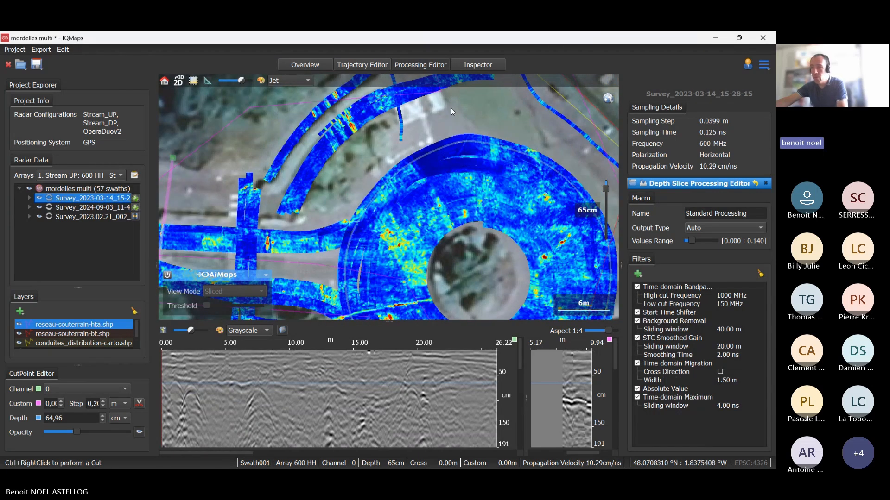
pyautogui.click(479, 65)
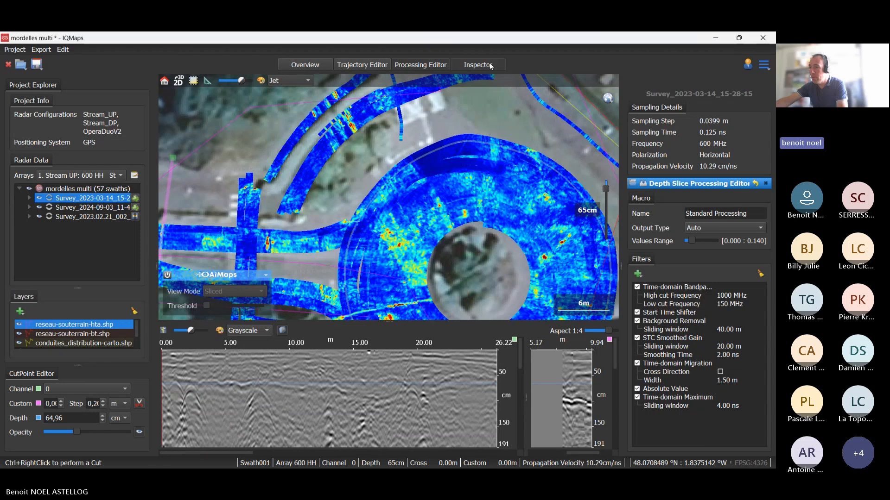
pyautogui.scroll(3, 347, 150)
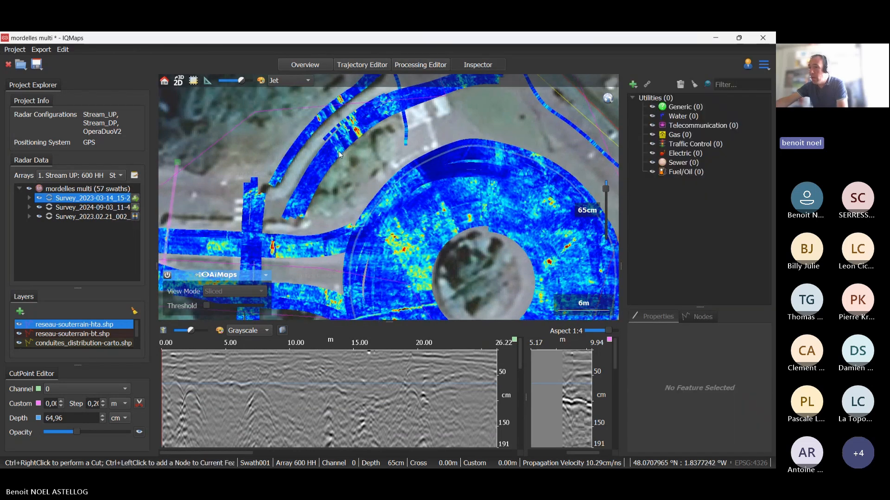
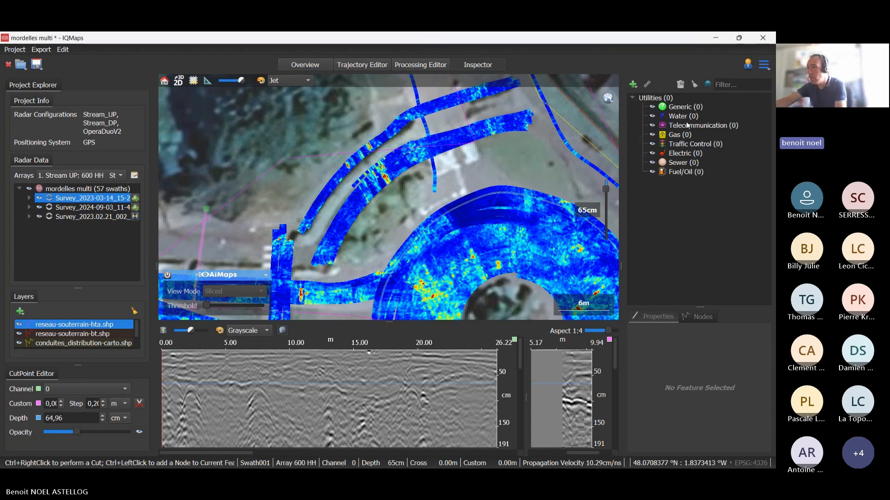
# Step: Cut the radargram through the bright anomaly on the outer north-west strip and turn the custom section off in favour of the cross section
pyautogui.moveTo(439, 209); pyautogui.dragTo(390, 204)
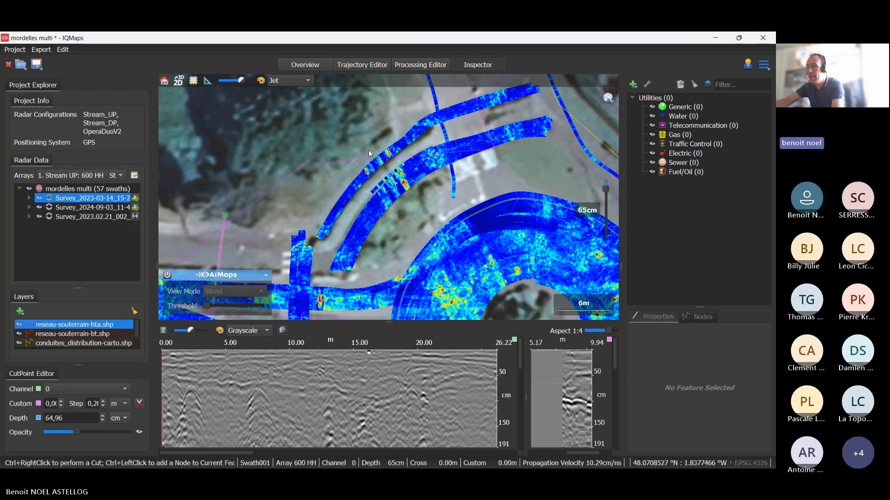
pyautogui.moveTo(416, 189); pyautogui.dragTo(421, 193)
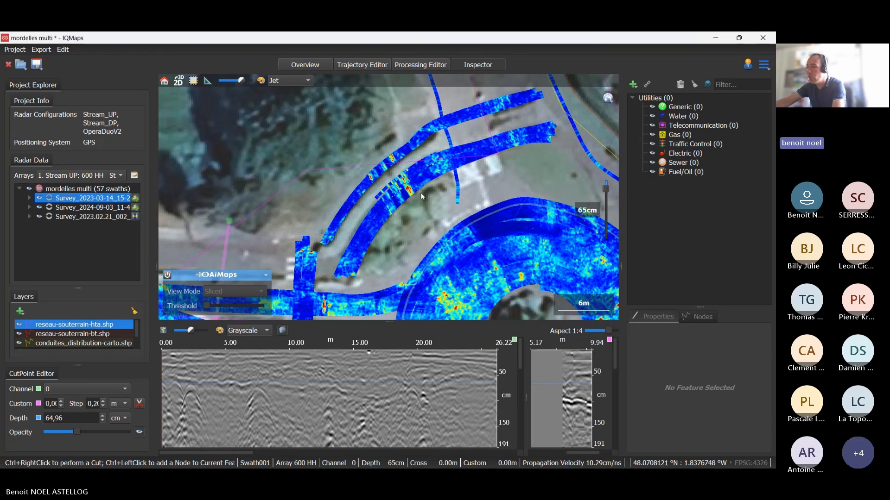
pyautogui.scroll(2, 368, 157)
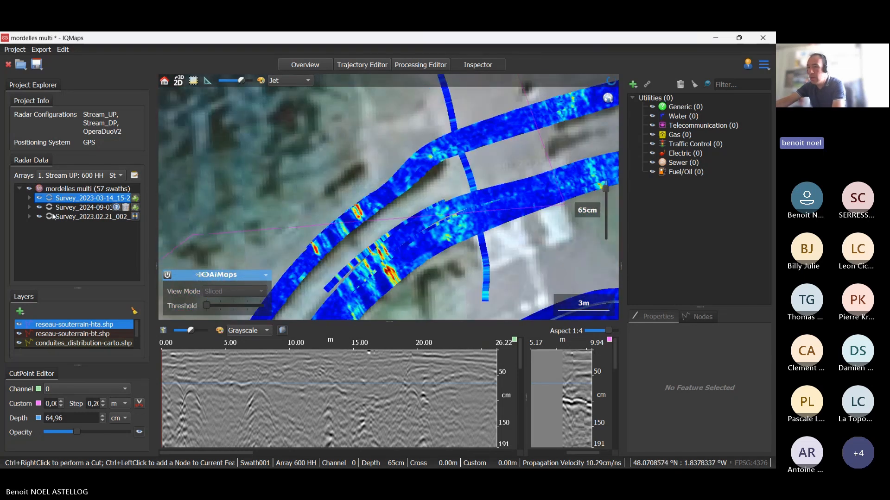
pyautogui.click(358, 209)
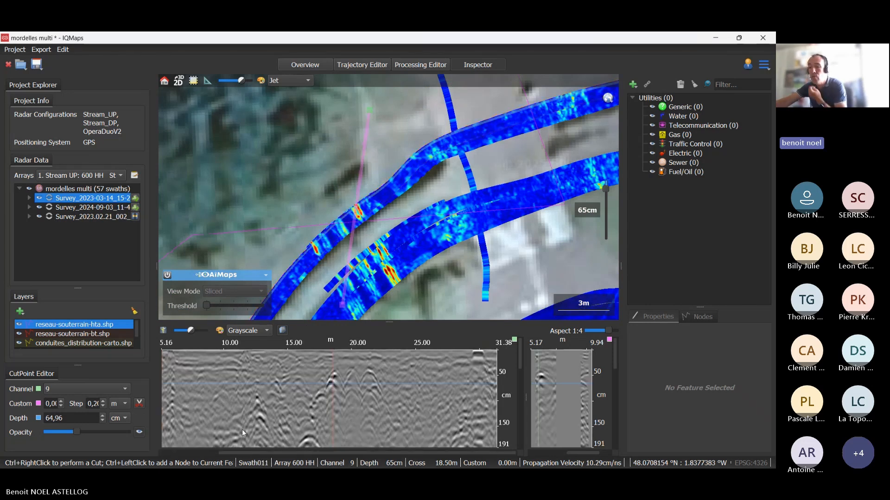
pyautogui.click(139, 405)
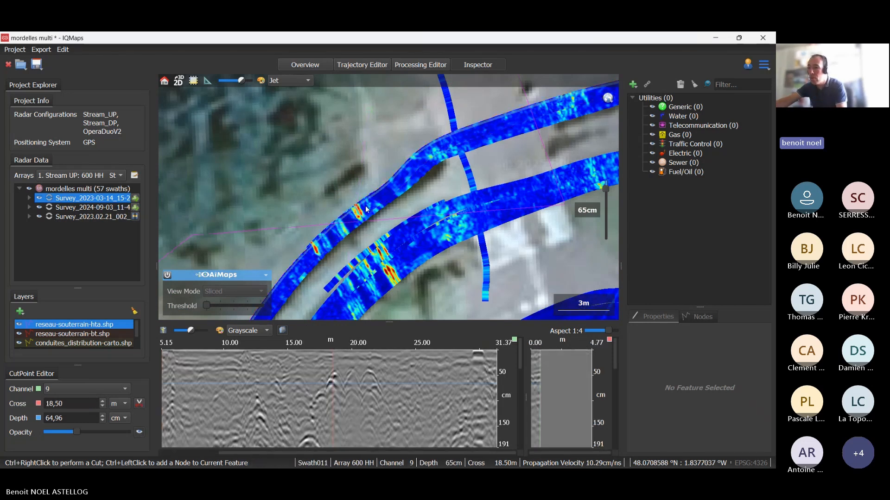
# Step: Deepen the slice to 75 cm and examine the strips north-west of the roundabout
pyautogui.scroll(-2, 368, 217)
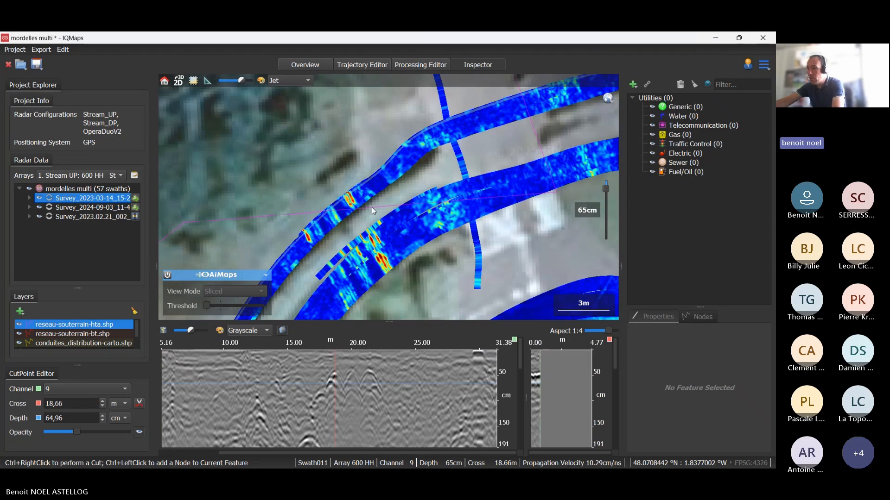
pyautogui.moveTo(372, 207); pyautogui.dragTo(355, 153)
pyautogui.moveTo(421, 213); pyautogui.dragTo(383, 146)
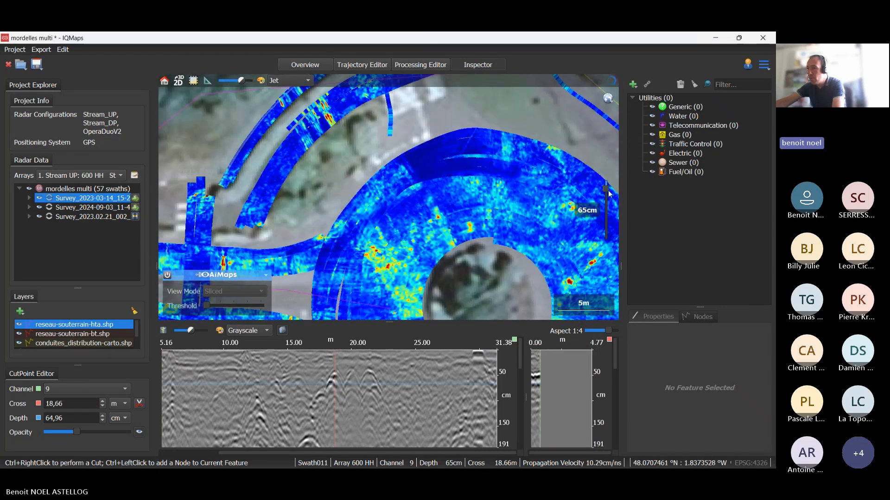
pyautogui.moveTo(605, 189); pyautogui.dragTo(605, 190)
pyautogui.moveTo(320, 91); pyautogui.dragTo(327, 128)
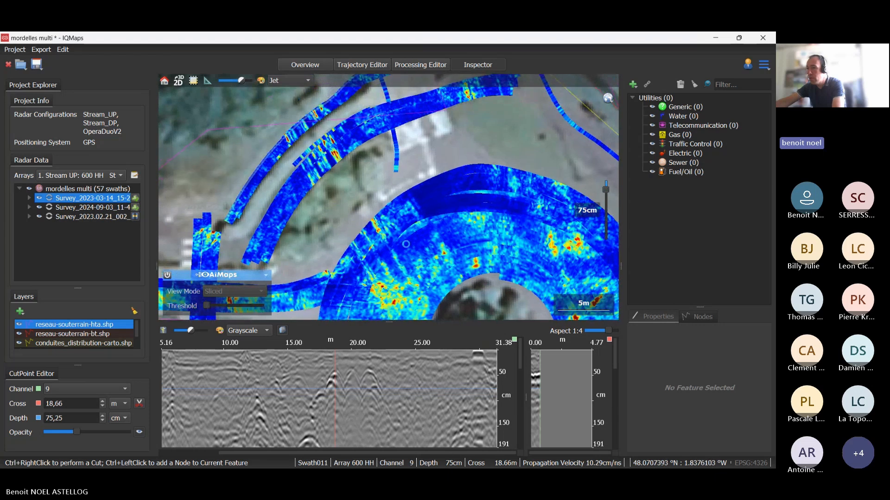
# Step: Select the 2024-09-03 survey from its swaths on the roundabout and reduce the cut point opacity
pyautogui.click(382, 220)
pyautogui.scroll(-3, 374, 193)
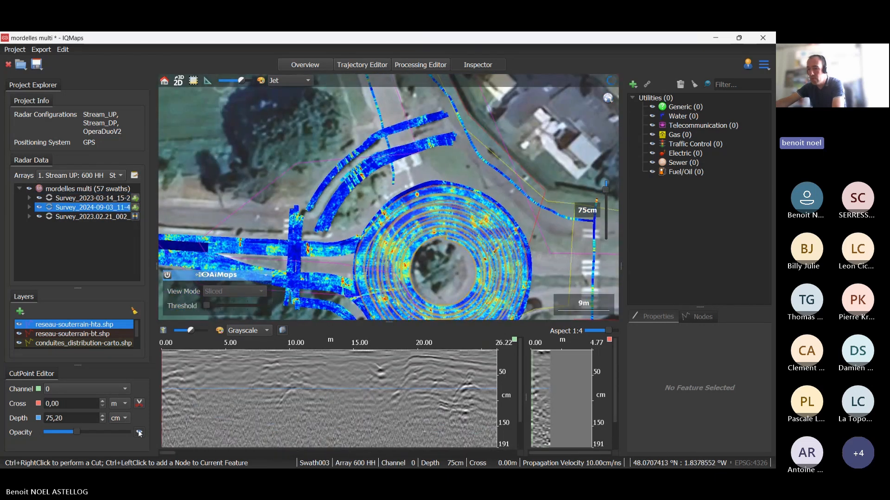
pyautogui.moveTo(77, 432); pyautogui.dragTo(65, 433)
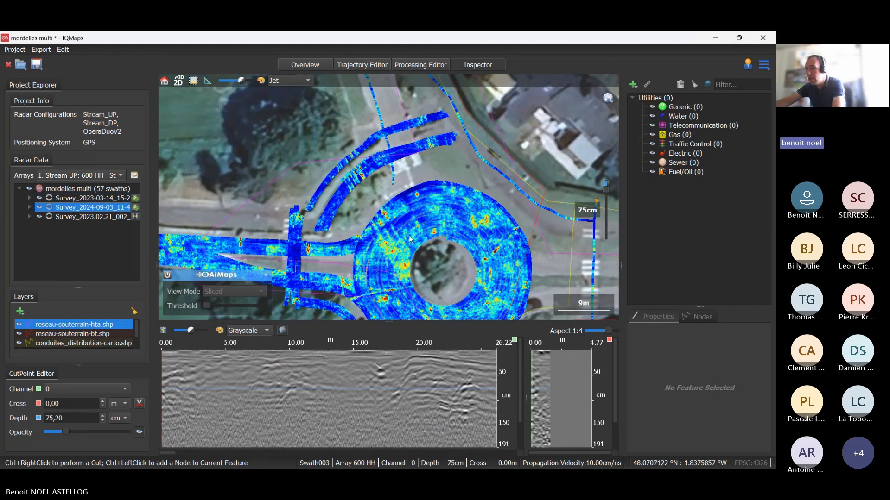
# Step: Cut the radargram through the bright anomaly on the outer north-west strip and raise the cut point opacity
pyautogui.moveTo(410, 239); pyautogui.dragTo(299, 114)
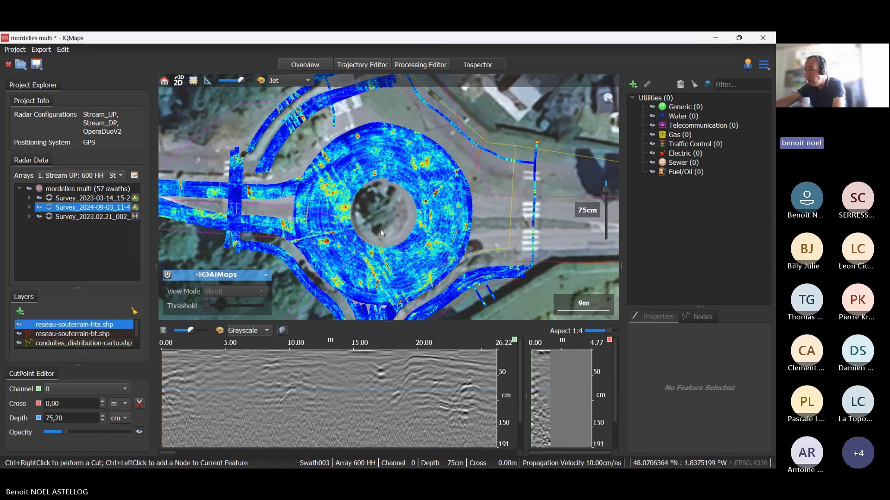
pyautogui.moveTo(287, 95); pyautogui.dragTo(352, 237)
pyautogui.scroll(2, 351, 237)
pyautogui.scroll(1, 352, 237)
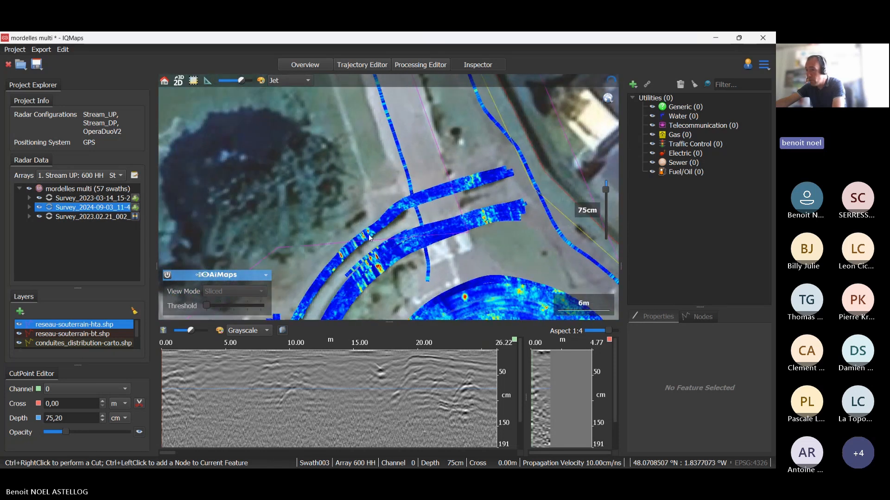
pyautogui.scroll(1, 355, 250)
pyautogui.moveTo(355, 250); pyautogui.dragTo(374, 219)
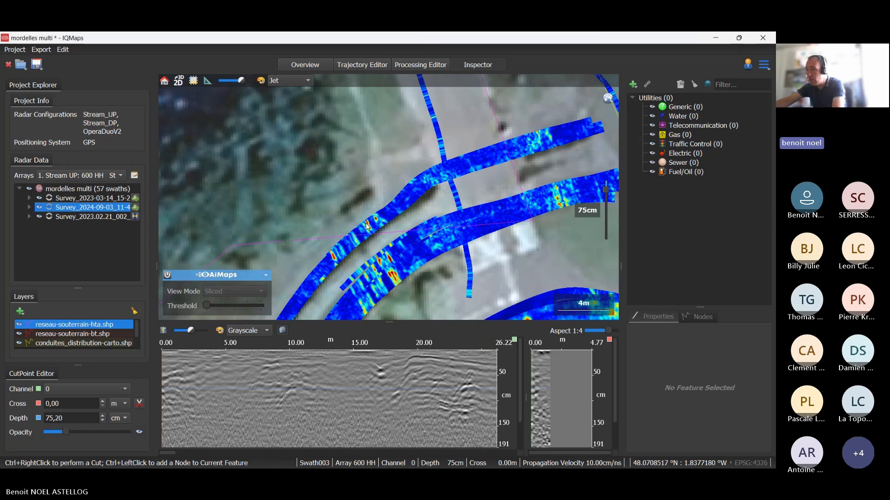
pyautogui.click(367, 226)
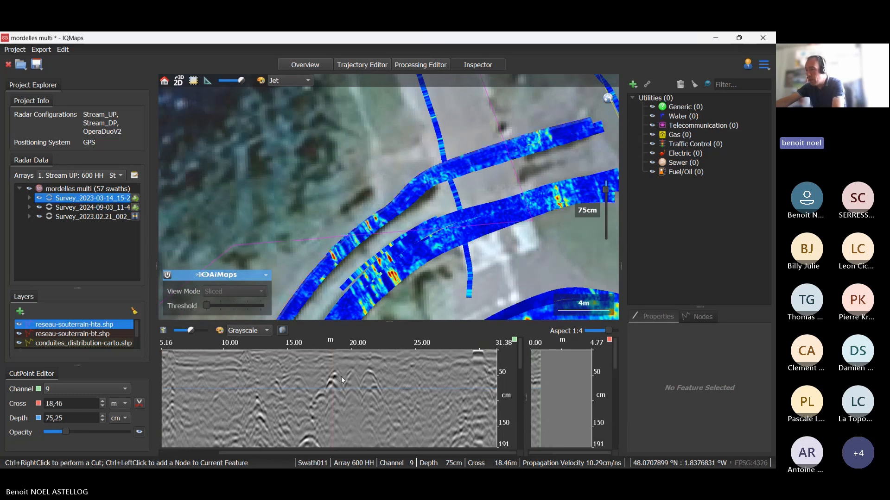
pyautogui.moveTo(68, 433); pyautogui.dragTo(101, 434)
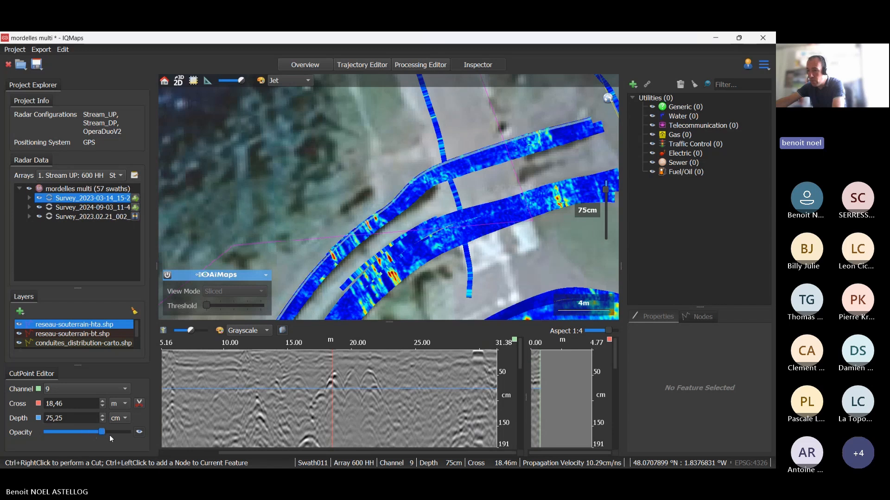
# Step: Move the depth slice to the hyperbola apex at about 45 cm and cut across the outer strip's anomaly on several channels
pyautogui.click(337, 373)
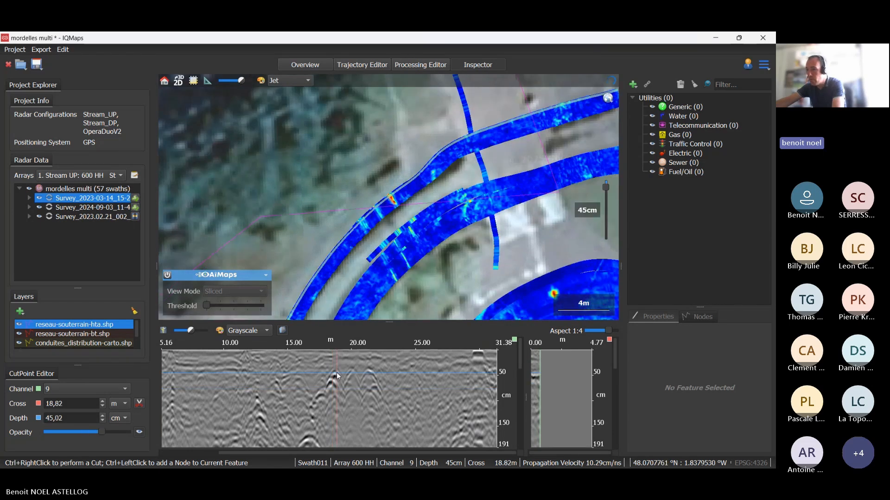
pyautogui.scroll(5, 397, 201)
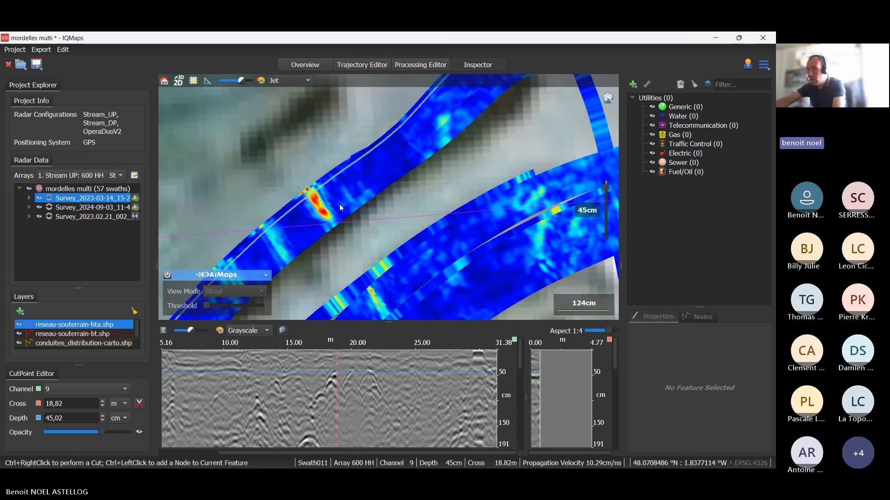
pyautogui.click(314, 199)
pyautogui.click(312, 192)
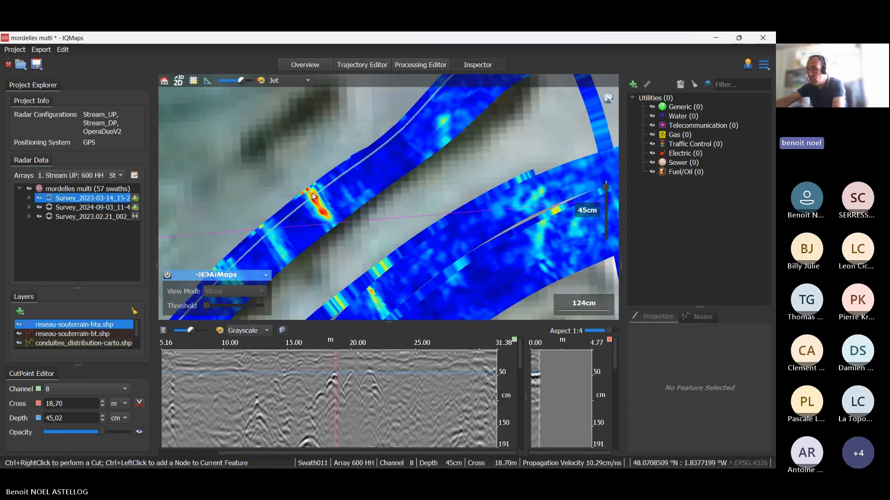
pyautogui.click(313, 195)
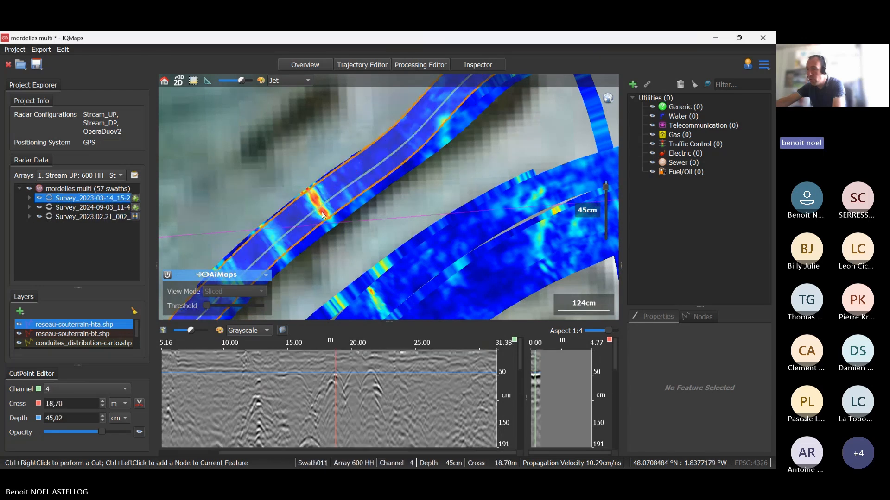
pyautogui.click(314, 197)
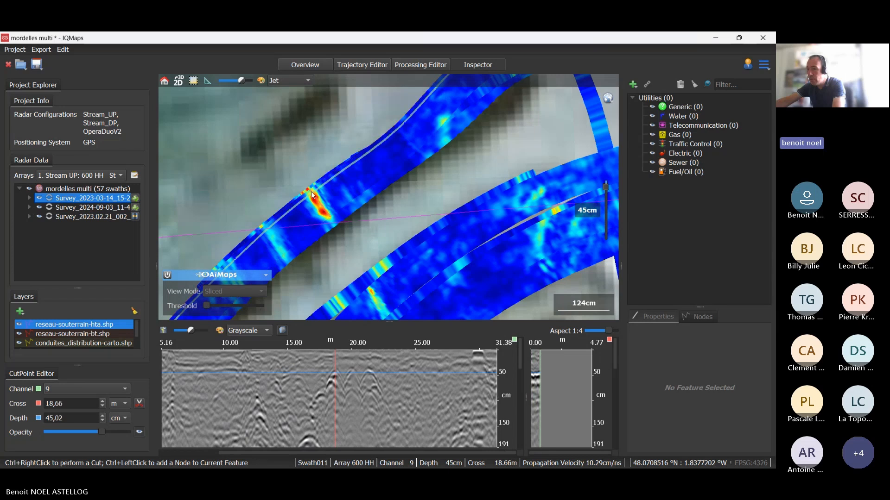
# Step: Create a new pipe at the outer strip's hyperbola apex and extend it to the matching apex on the neighbouring strip at about 50 cm depth
pyautogui.rightClick(336, 376)
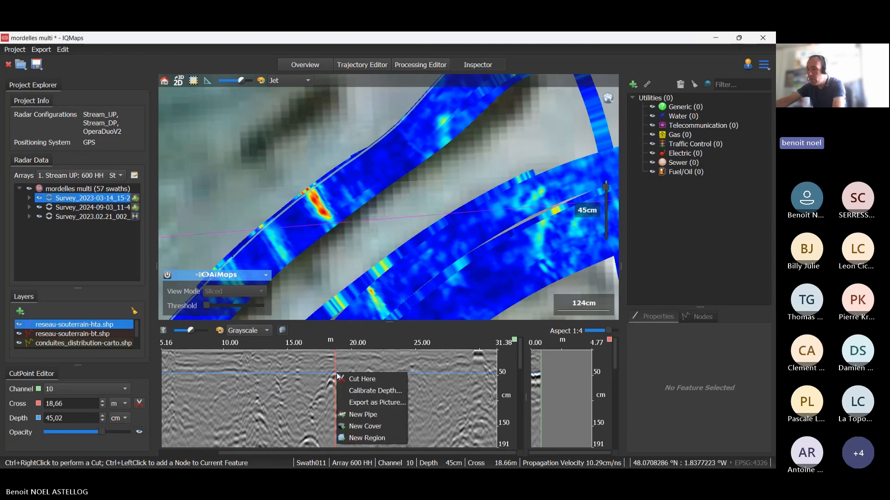
pyautogui.click(379, 419)
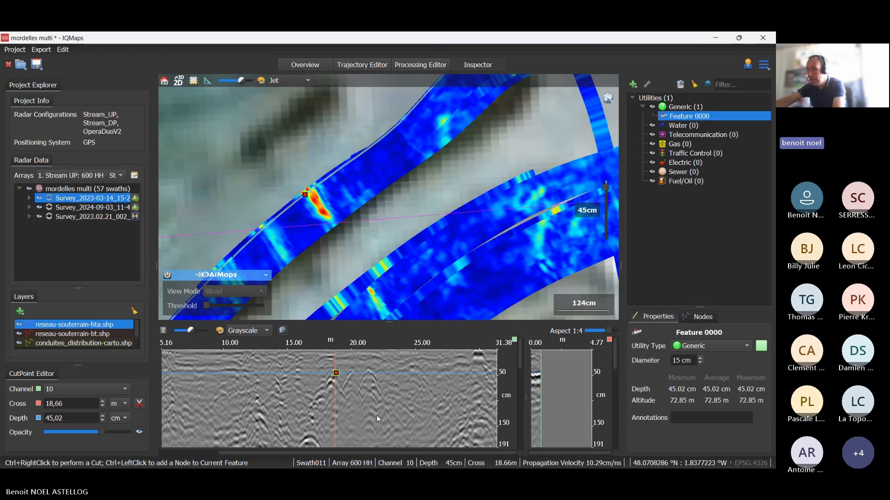
pyautogui.click(371, 293)
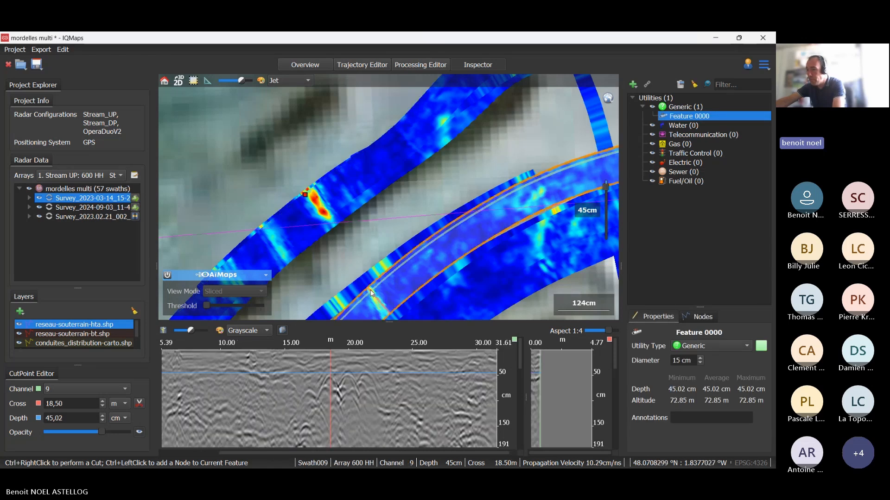
pyautogui.keyDown('ctrl'); pyautogui.click(330, 374); pyautogui.keyUp('ctrl')
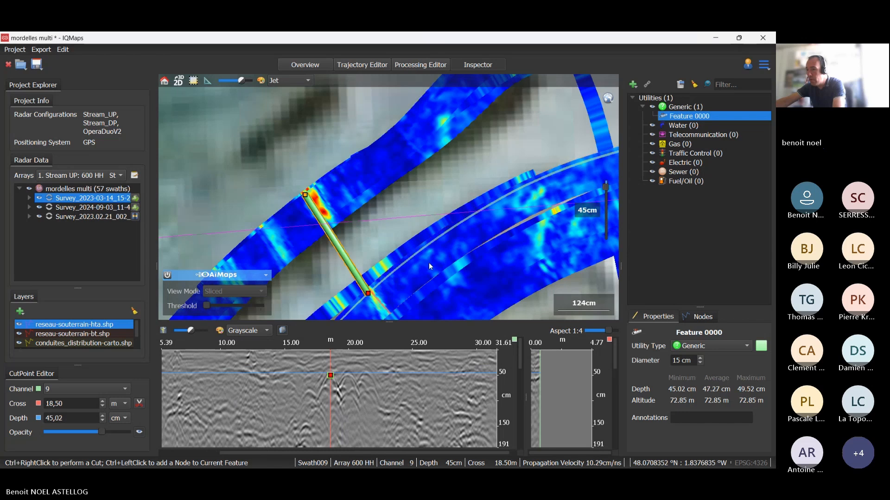
# Step: Deepen the slice to 56 cm, add a third pipe node on the 2023.02.21 survey's hyperbola and align it with the cut line
pyautogui.click(372, 196)
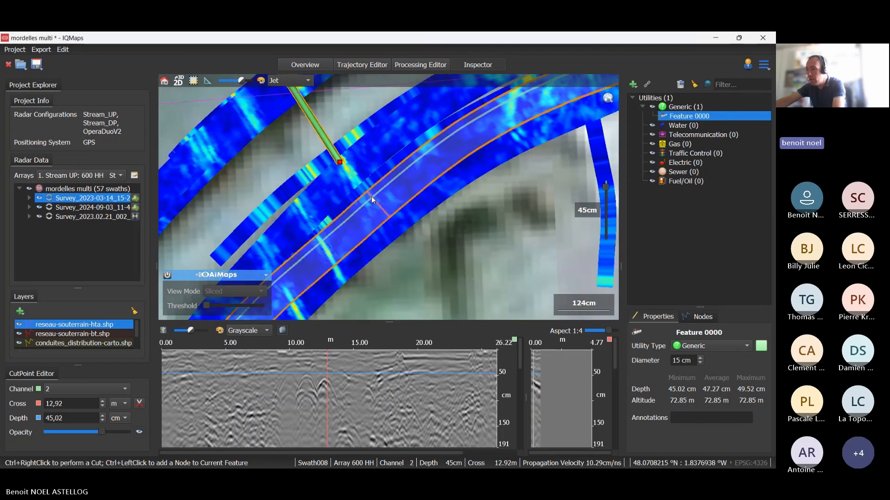
pyautogui.click(326, 379)
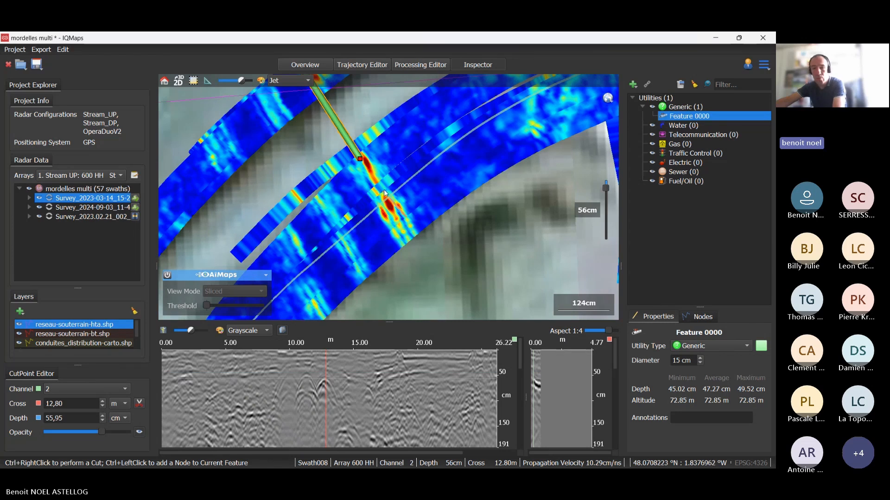
pyautogui.click(402, 236)
pyautogui.click(381, 188)
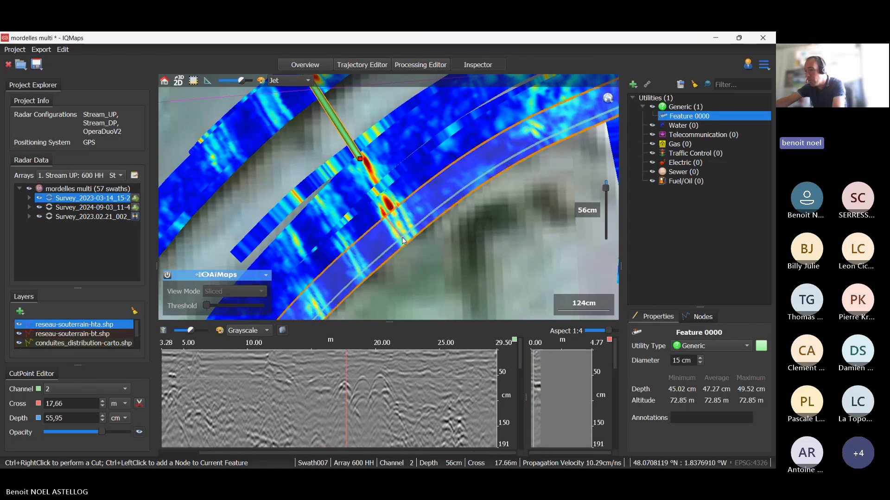
pyautogui.keyDown('ctrl'); pyautogui.rightClick(379, 185); pyautogui.keyUp('ctrl')
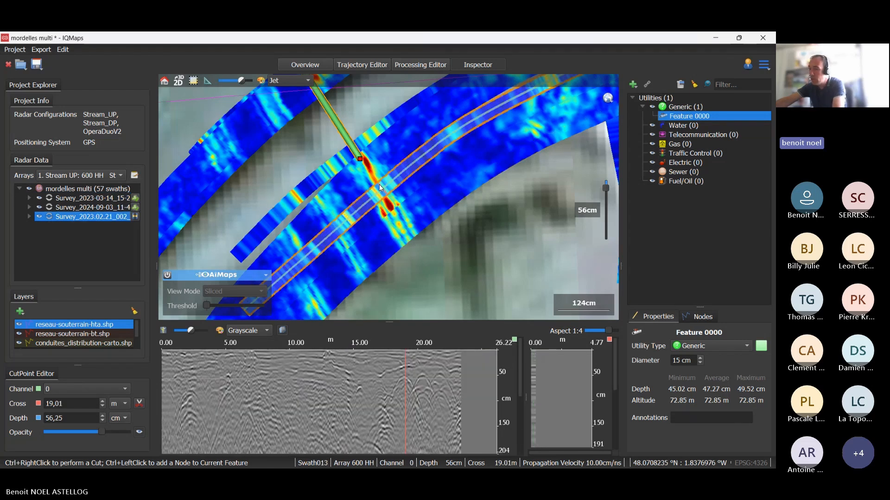
pyautogui.keyDown('ctrl'); pyautogui.click(402, 379); pyautogui.keyUp('ctrl')
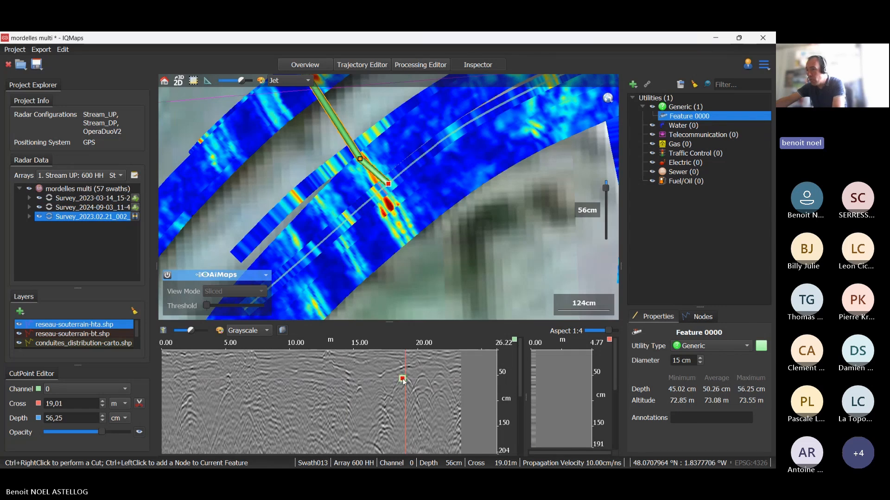
pyautogui.moveTo(401, 379); pyautogui.dragTo(403, 379)
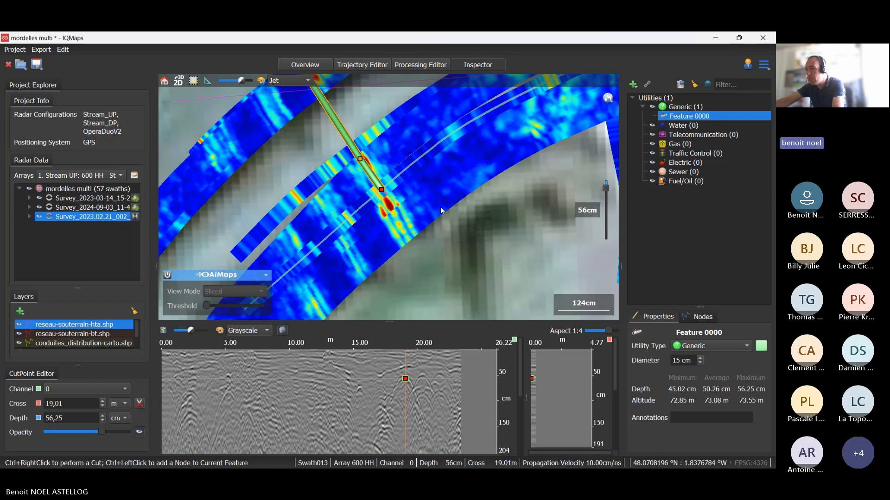
# Step: Extend the pipe with two nodes, one at the roundabout's north-west edge at about 77 cm depth and one further in on the ring
pyautogui.moveTo(440, 206); pyautogui.dragTo(422, 190)
pyautogui.scroll(-2, 423, 192)
pyautogui.moveTo(433, 225); pyautogui.dragTo(397, 175)
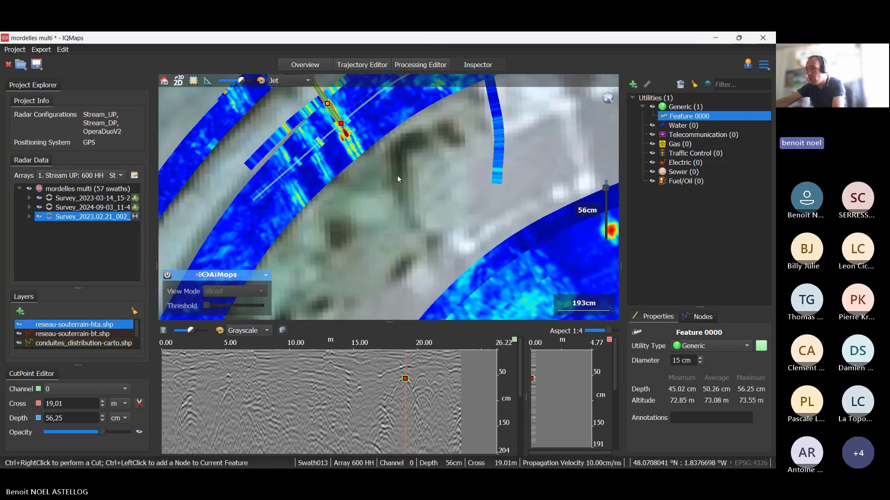
pyautogui.scroll(-2, 397, 175)
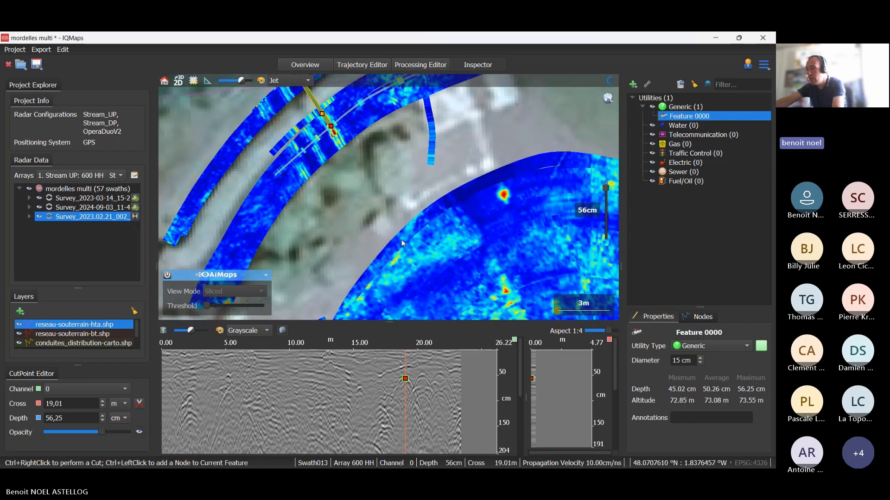
pyautogui.click(401, 240)
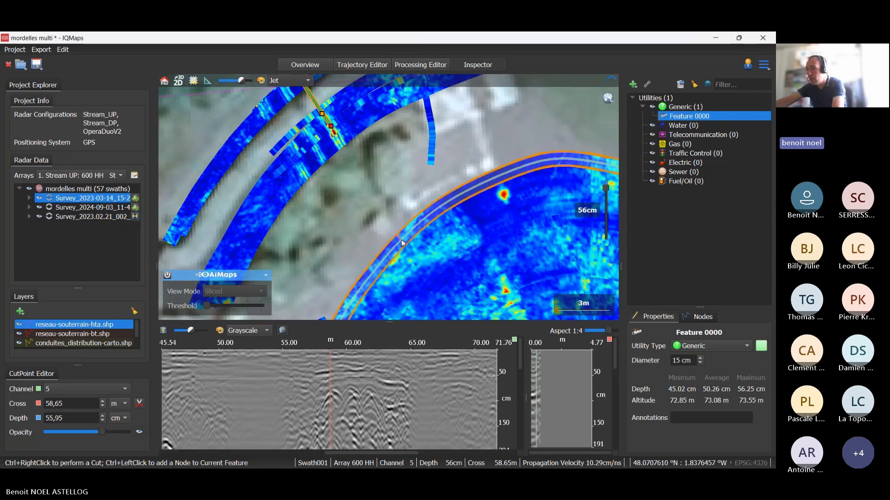
pyautogui.keyDown('ctrl'); pyautogui.click(333, 388); pyautogui.keyUp('ctrl')
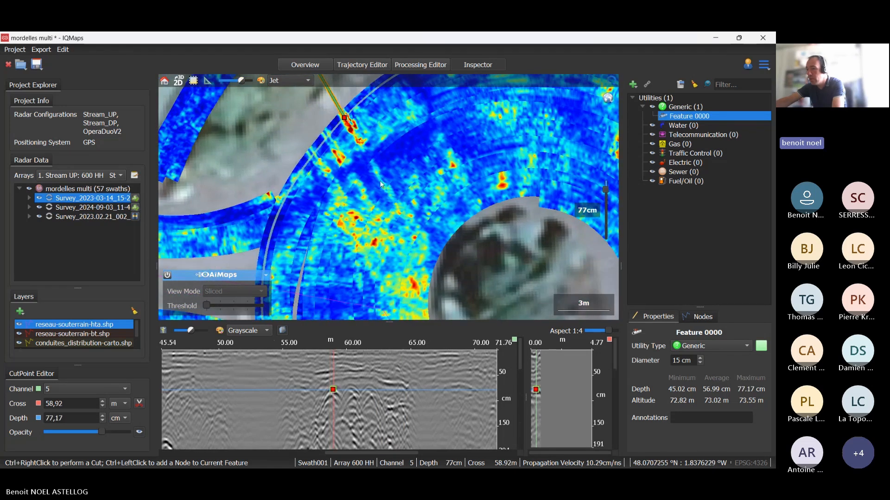
pyautogui.click(381, 185)
pyautogui.keyDown('ctrl'); pyautogui.click(331, 390); pyautogui.keyUp('ctrl')
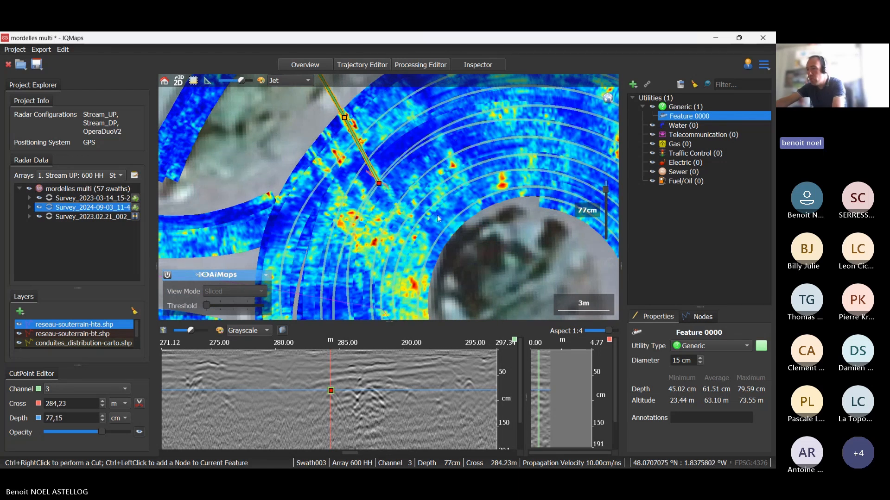
# Step: Examine several radargram cuts of the 2024-09-03 survey on the ring just north-west of the central island
pyautogui.moveTo(437, 215); pyautogui.dragTo(378, 175)
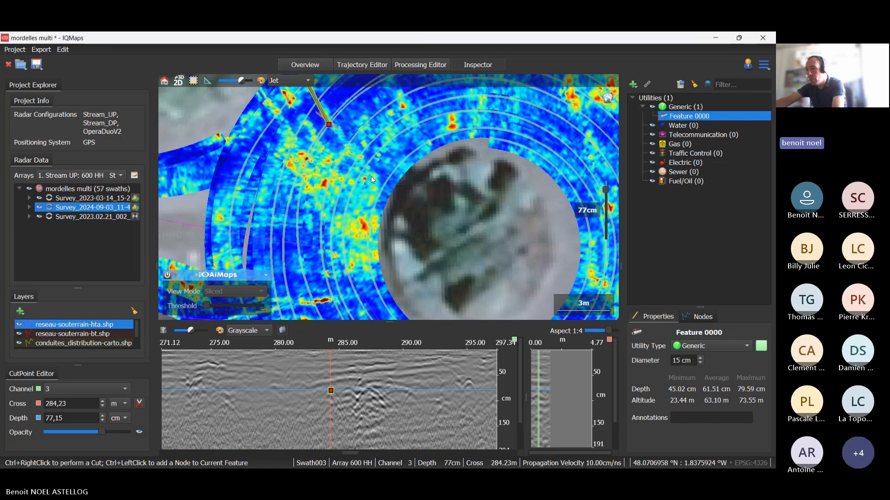
pyautogui.click(371, 176)
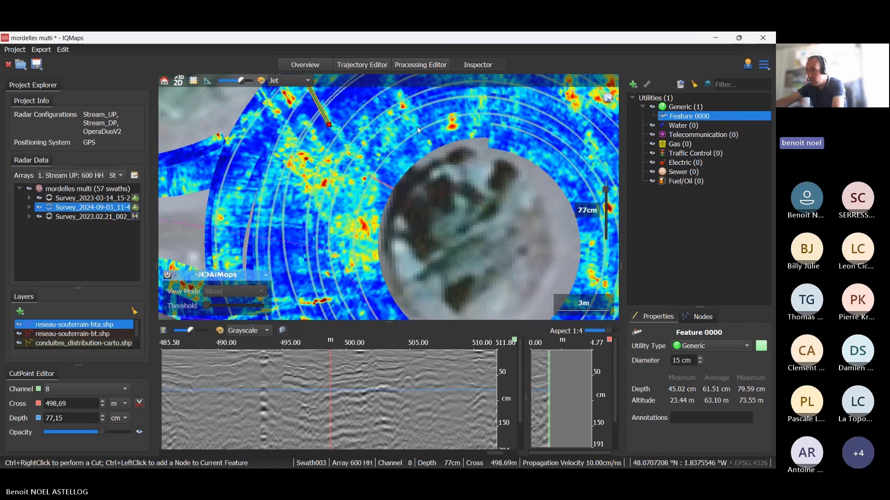
pyautogui.click(360, 174)
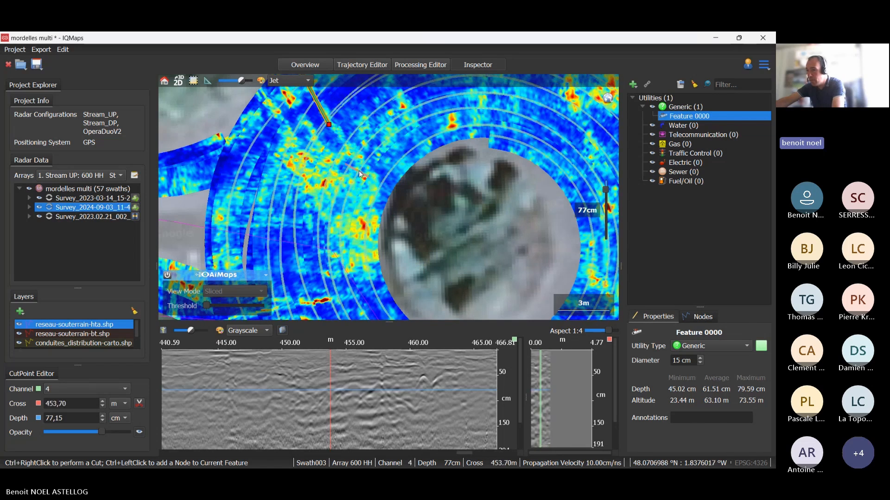
pyautogui.click(363, 178)
pyautogui.click(364, 179)
pyautogui.click(366, 178)
# Step: Cut the ring just south of the central island and extend the pipe to the hyperbola apex there at about 98 cm depth
pyautogui.moveTo(393, 223); pyautogui.dragTo(373, 168)
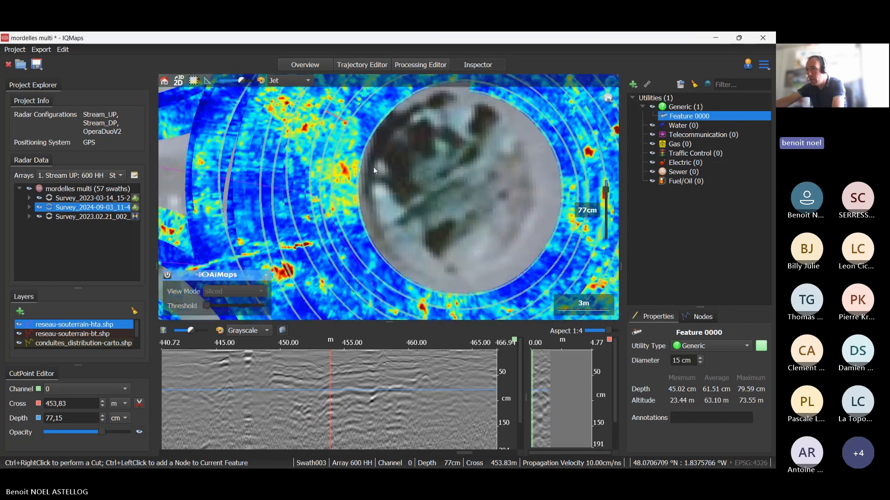
pyautogui.scroll(-1, 375, 171)
pyautogui.click(421, 260)
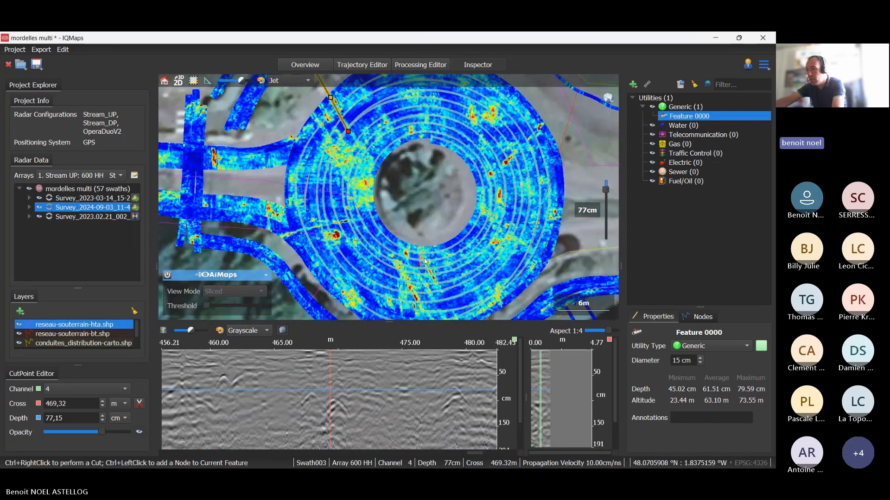
pyautogui.click(334, 398)
pyautogui.keyDown('ctrl'); pyautogui.click(331, 399); pyautogui.keyUp('ctrl')
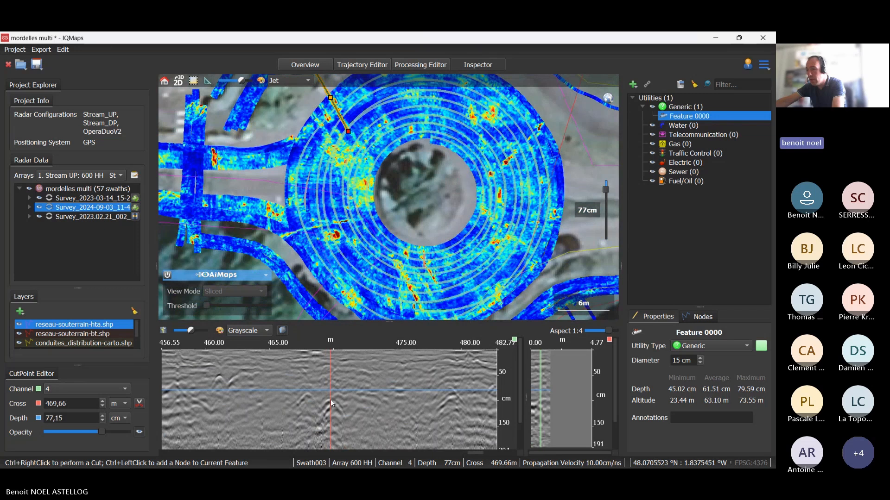
# Step: Continue the pipe along the southern anomaly with one node on the ring and one at the roundabout's southern edge
pyautogui.moveTo(427, 221); pyautogui.dragTo(393, 151)
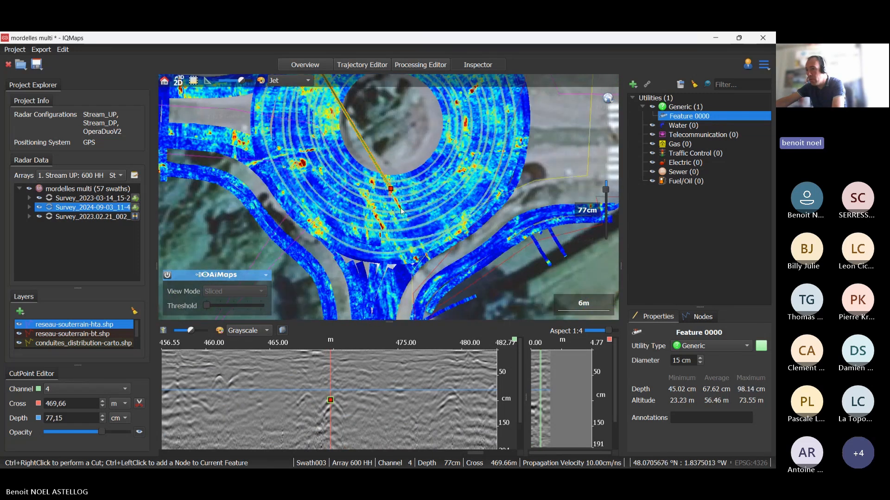
pyautogui.keyDown('ctrl'); pyautogui.rightClick(402, 214); pyautogui.keyUp('ctrl')
pyautogui.keyDown('ctrl'); pyautogui.click(332, 393); pyautogui.keyUp('ctrl')
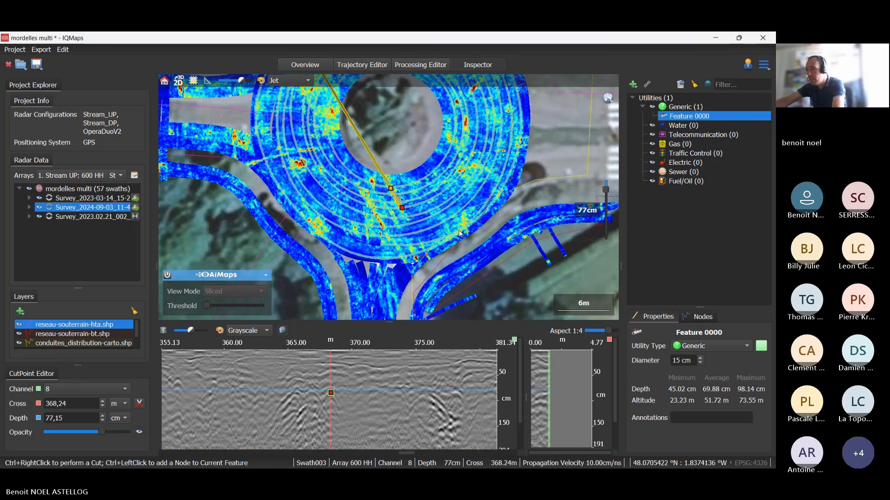
pyautogui.keyDown('ctrl'); pyautogui.rightClick(408, 229); pyautogui.keyUp('ctrl')
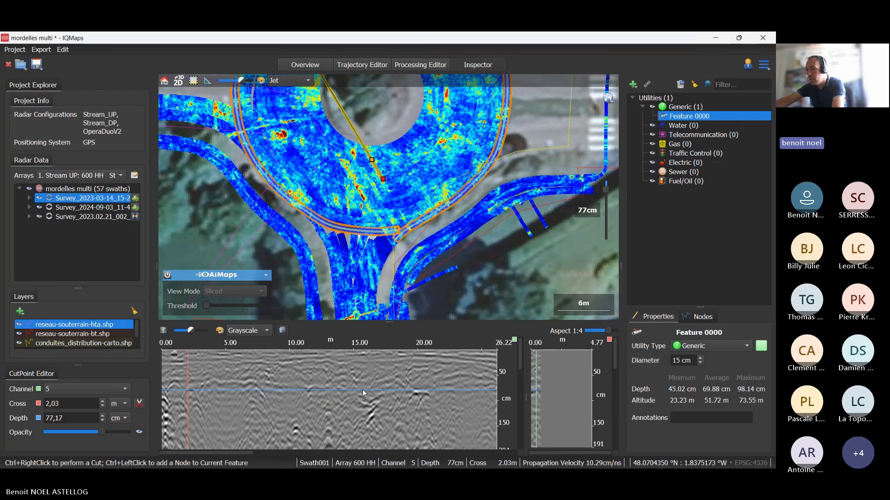
pyautogui.keyDown('ctrl'); pyautogui.click(191, 388); pyautogui.keyUp('ctrl')
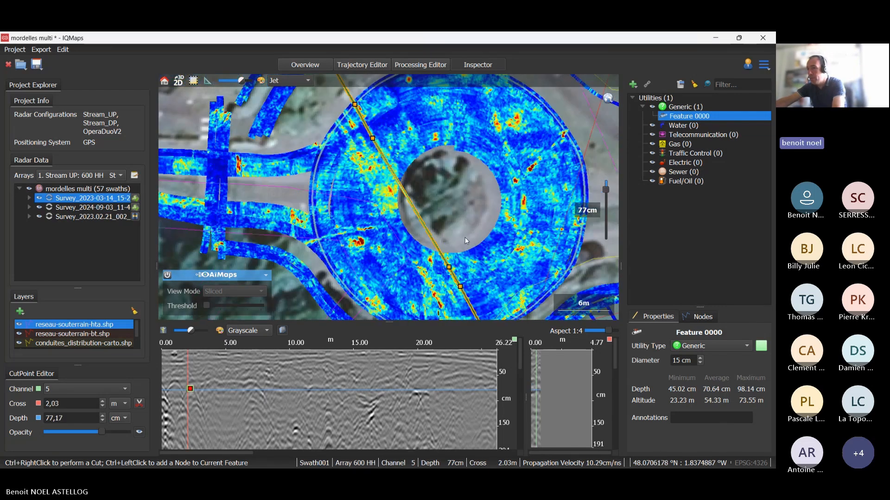
# Step: Leave the finished pipe, cut the outer strip north-west of the roundabout and start a new pipe there at about 39 cm depth
pyautogui.moveTo(448, 165); pyautogui.dragTo(474, 241)
pyautogui.moveTo(441, 171); pyautogui.dragTo(455, 149)
pyautogui.click(455, 149)
pyautogui.moveTo(473, 183); pyautogui.dragTo(460, 132)
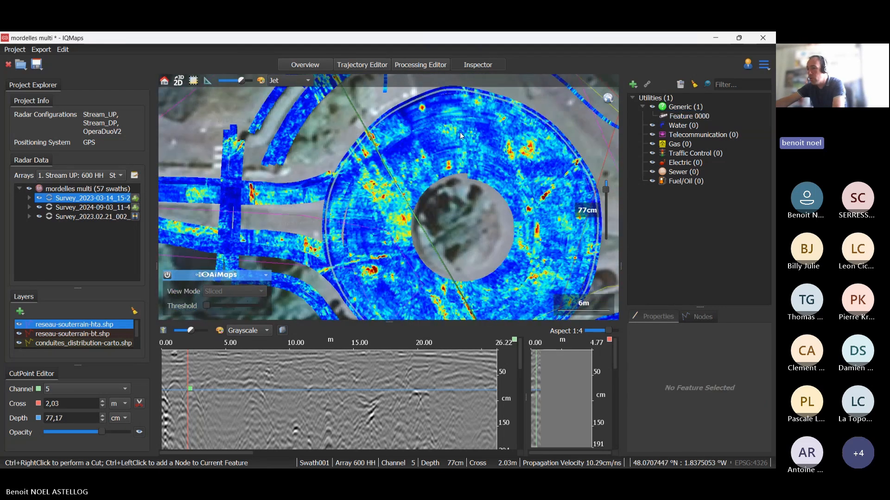
pyautogui.scroll(5, 460, 132)
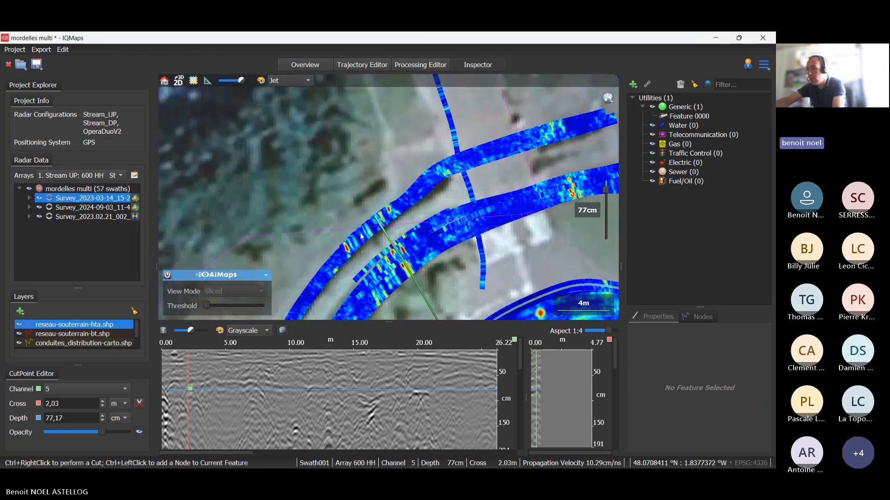
pyautogui.click(366, 226)
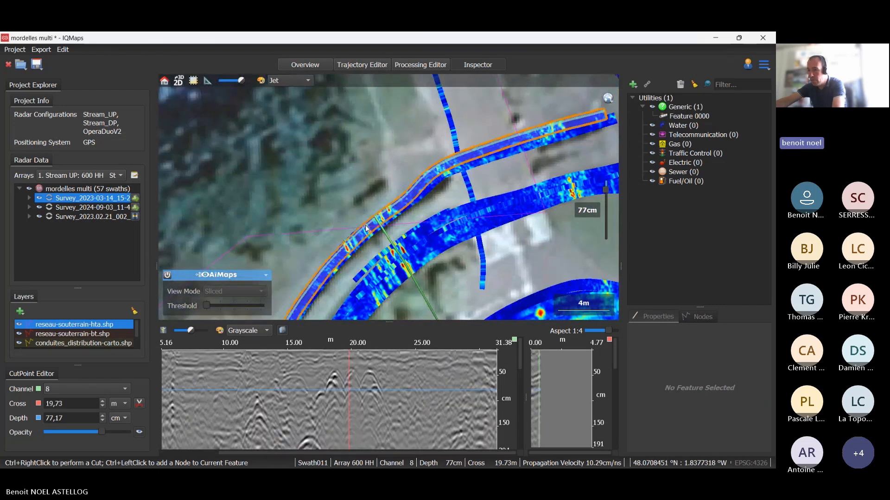
pyautogui.rightClick(352, 369)
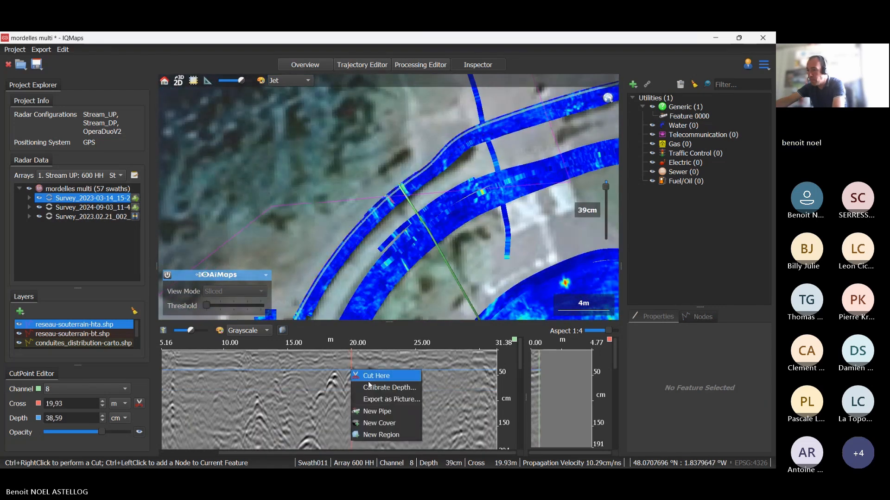
pyautogui.click(376, 411)
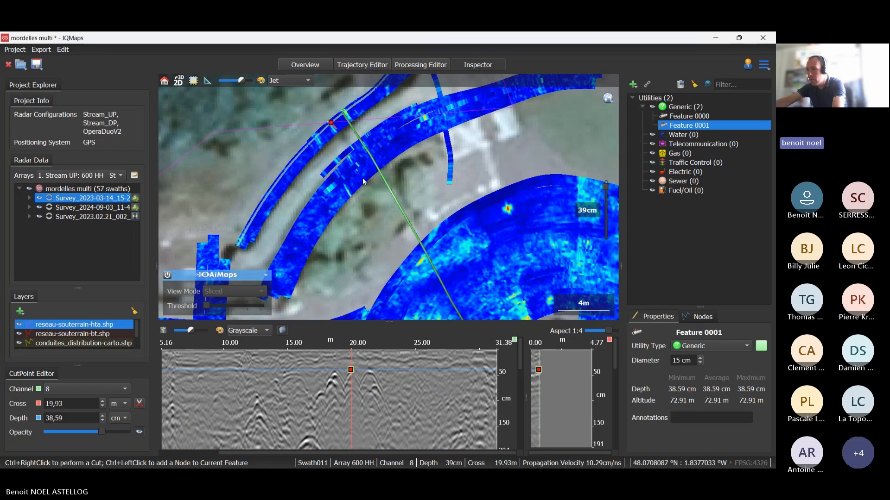
# Step: Cut the neighbouring inner strip beside the first pipe and extend the new pipe to the hyperbola apex at about 53 cm depth
pyautogui.click(363, 181)
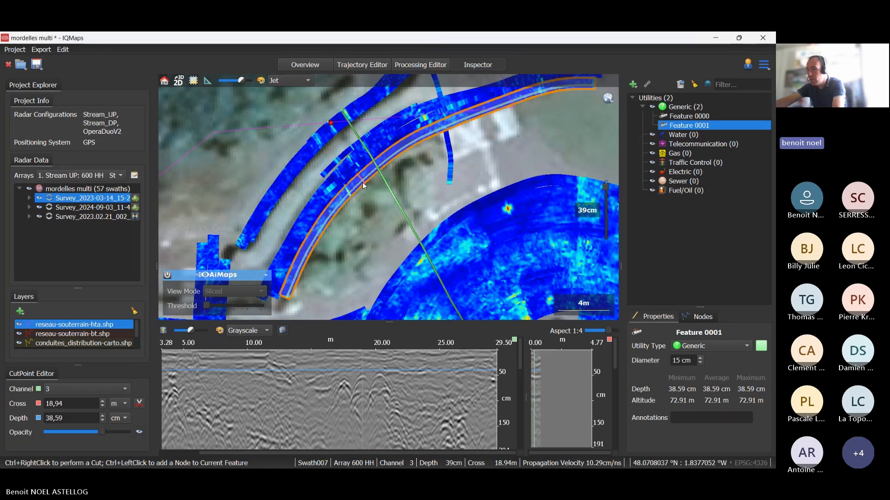
pyautogui.keyDown('ctrl'); pyautogui.click(362, 376); pyautogui.keyUp('ctrl')
# Step: Examine radargram cuts of the 2024-09-03 survey at two spots on the roundabout's north-west ring, just beside the first pipe
pyautogui.scroll(3, 430, 214)
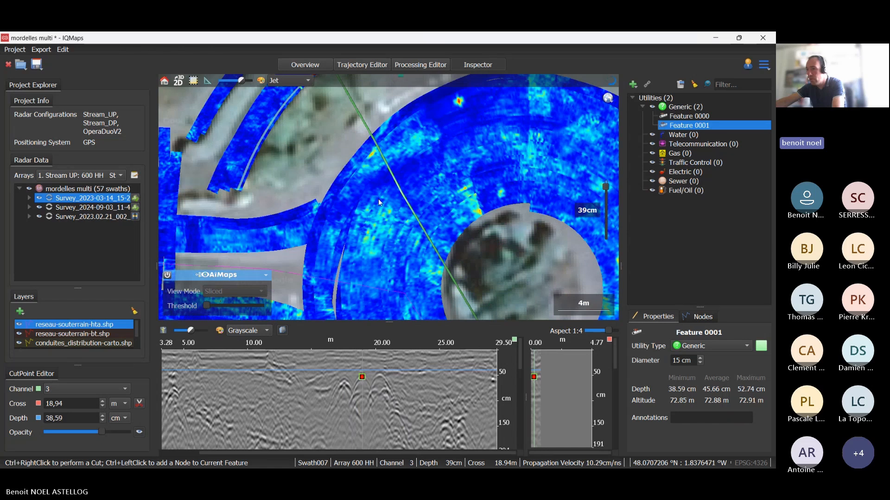
pyautogui.click(378, 199)
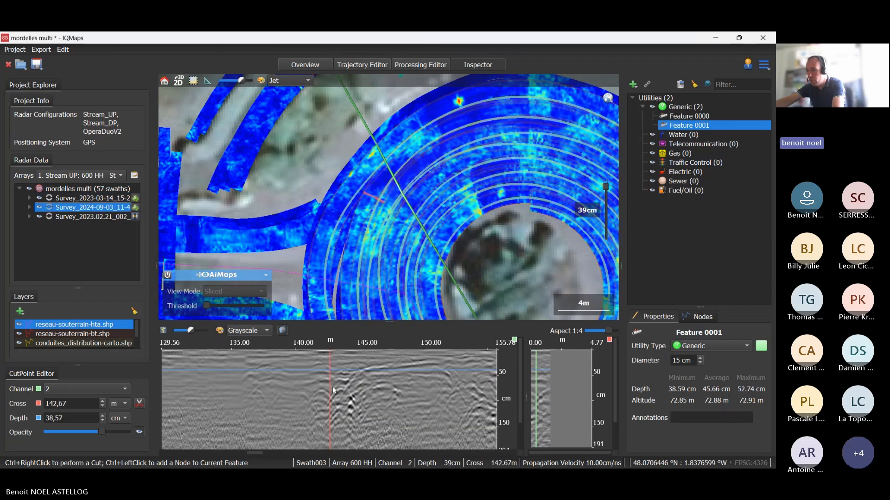
pyautogui.click(385, 181)
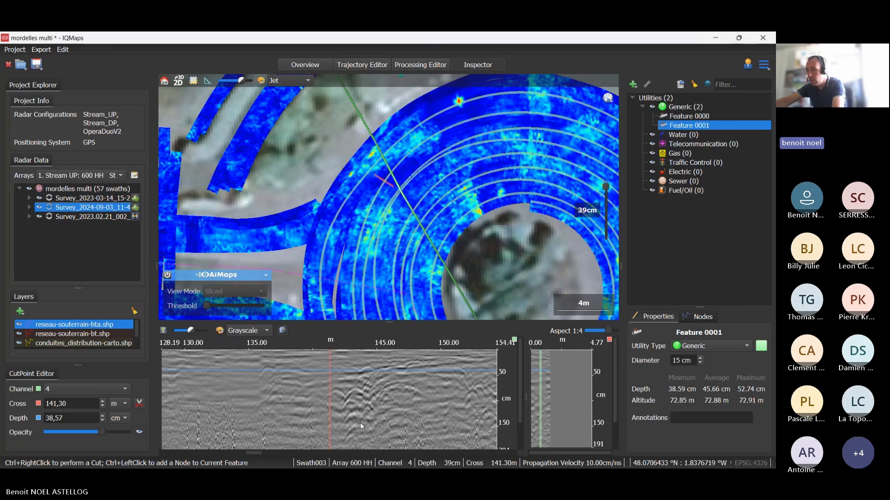
# Step: Extend pipe Feature 0001 across the roundabout with nodes on Swath003 at cross 57.12 m and 366.51 m, and on Swath001 near 1 m
pyautogui.click(345, 394)
pyautogui.click(385, 179)
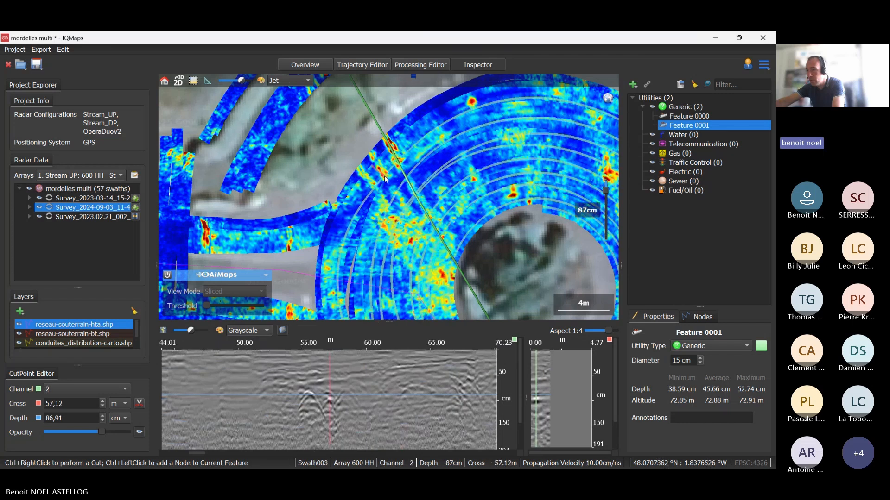
pyautogui.keyDown('ctrl'); pyautogui.click(329, 397); pyautogui.keyUp('ctrl')
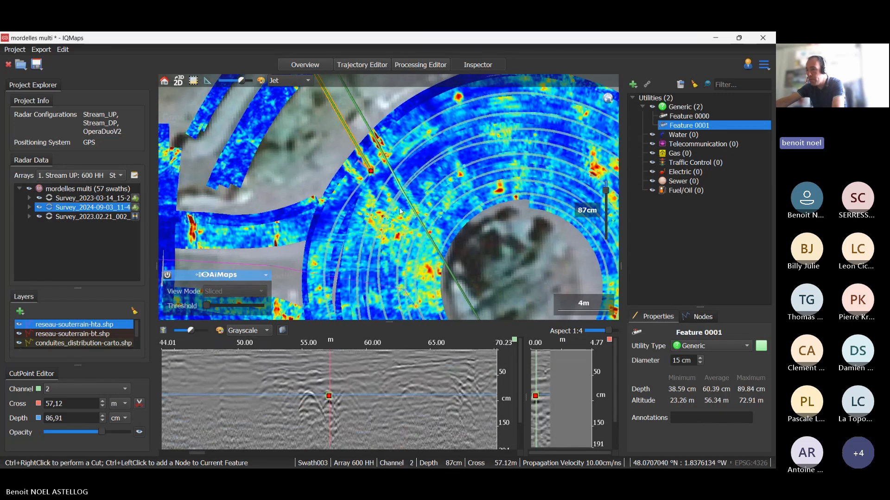
pyautogui.click(394, 230)
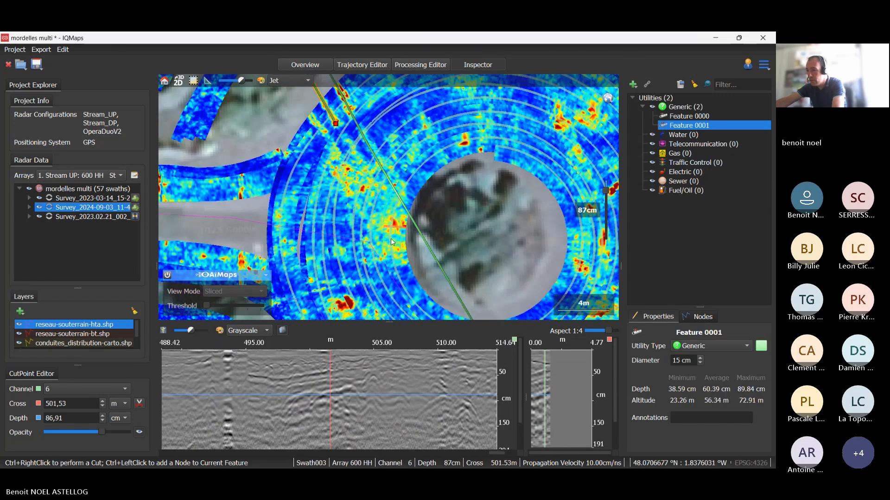
pyautogui.click(412, 289)
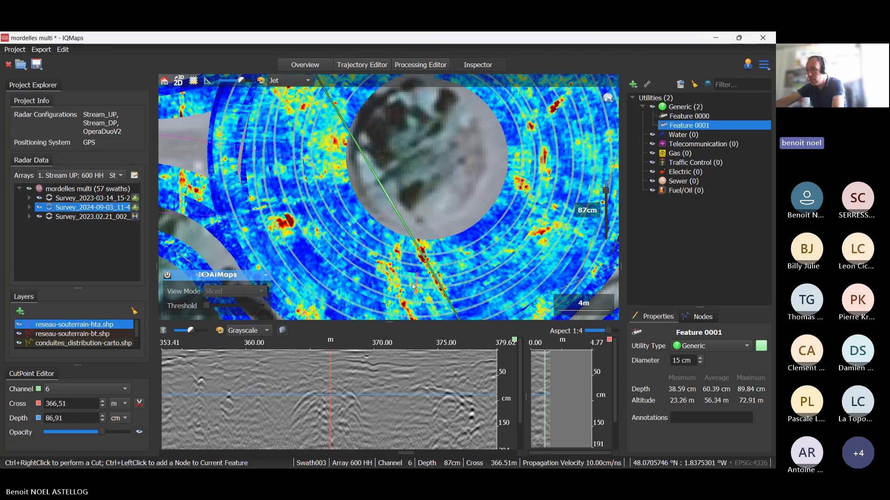
pyautogui.keyDown('ctrl'); pyautogui.click(330, 393); pyautogui.keyUp('ctrl')
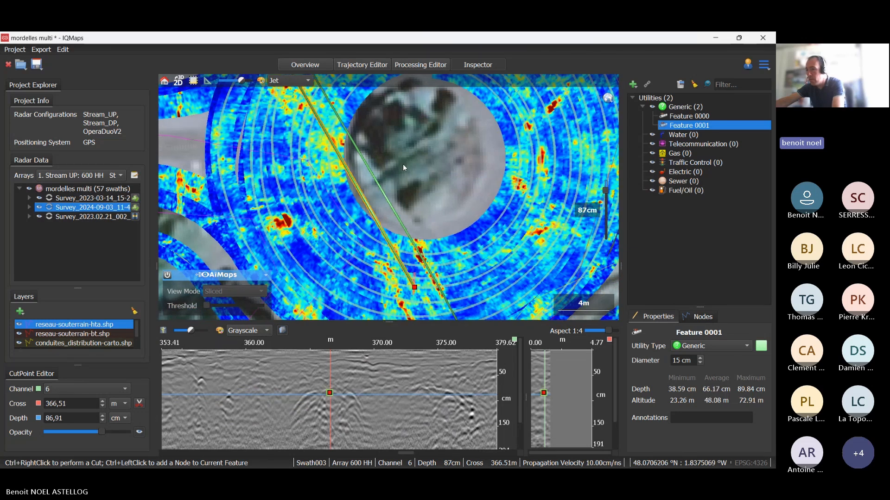
pyautogui.click(382, 239)
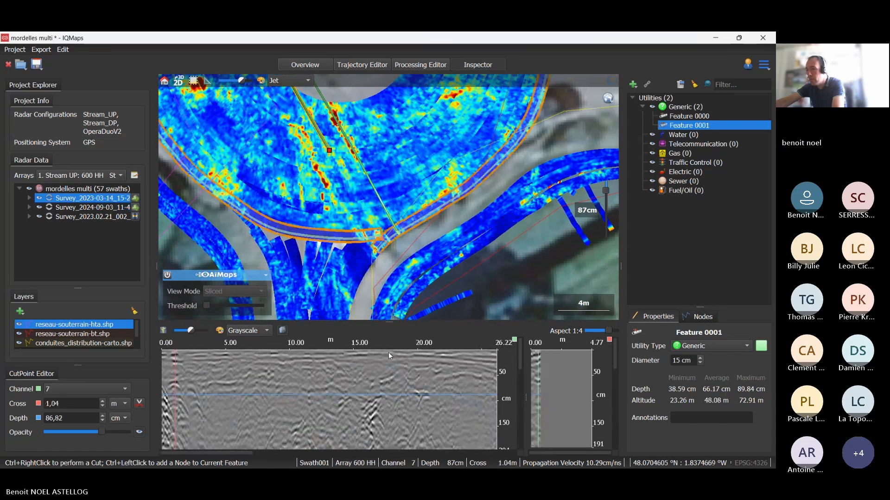
pyautogui.keyDown('ctrl'); pyautogui.click(174, 383); pyautogui.keyUp('ctrl')
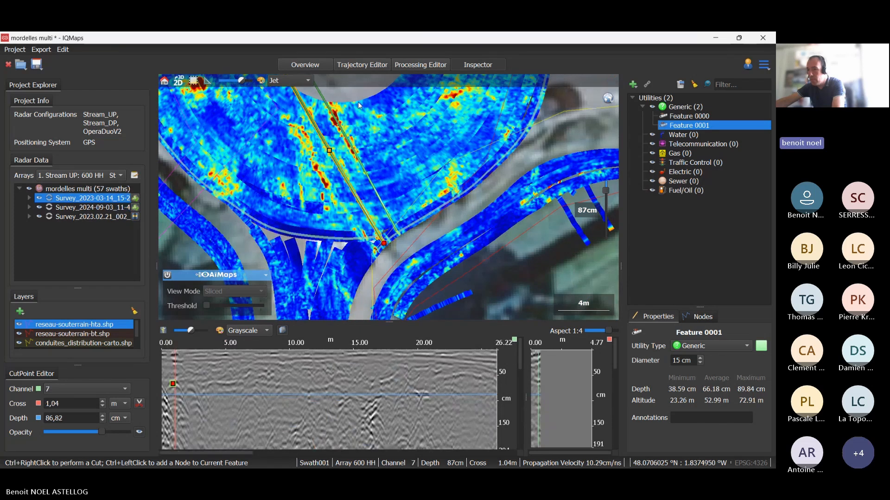
# Step: Start a new pipe on Swath020 at cross 11.80 m and add its second node on Swath003 at cross 305.87 m
pyautogui.click(376, 251)
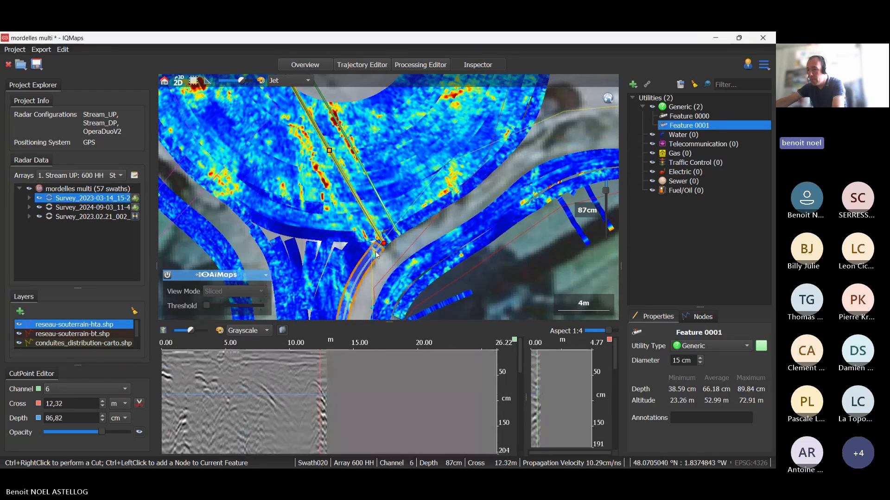
pyautogui.click(313, 382)
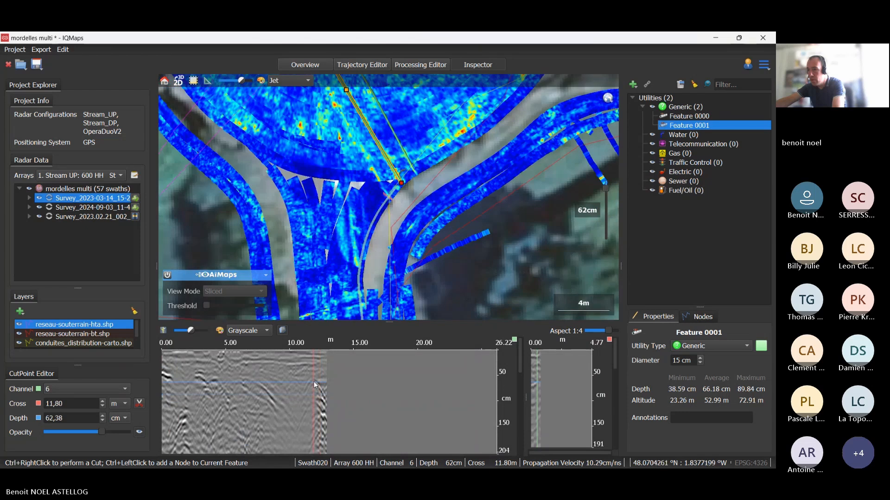
pyautogui.rightClick(314, 379)
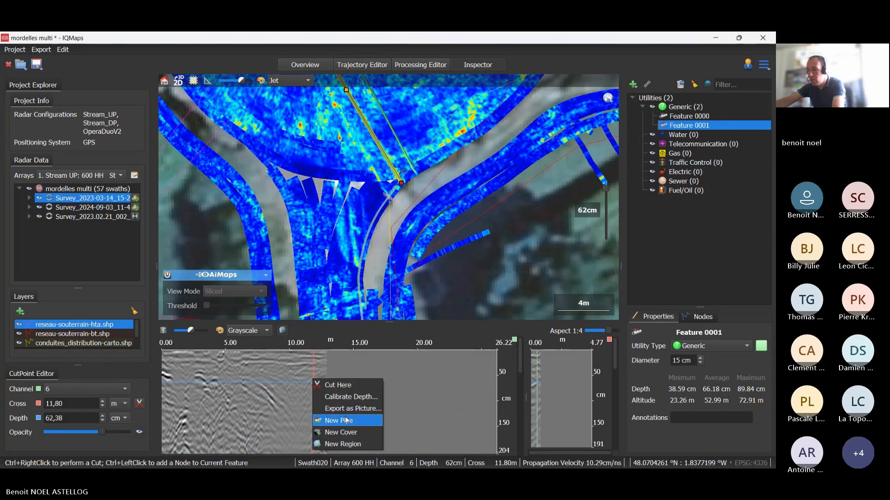
pyautogui.click(346, 420)
pyautogui.click(391, 232)
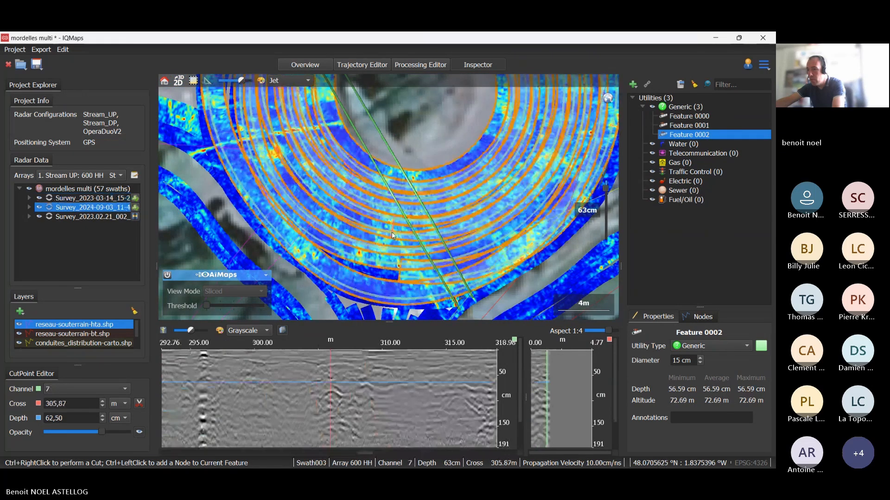
pyautogui.keyDown('ctrl'); pyautogui.click(331, 390); pyautogui.keyUp('ctrl')
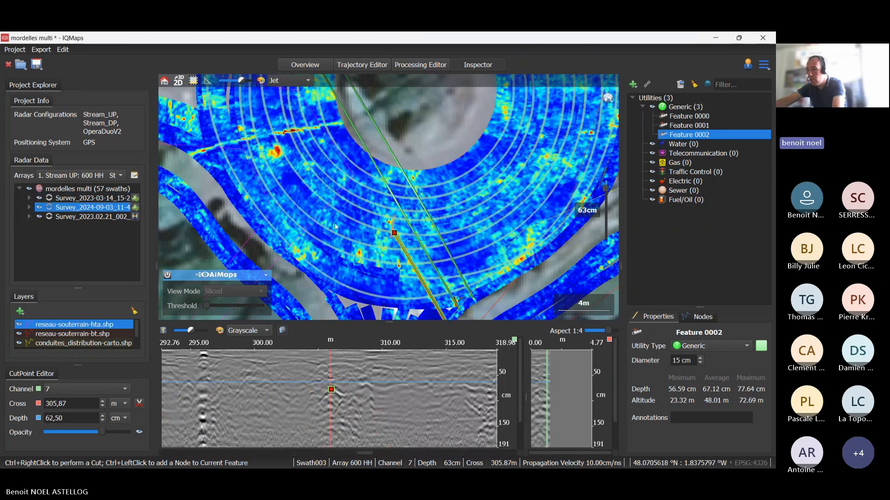
# Step: Extend the new pipe with nodes on Swath003 at cross 58.54 m, Swath007 at about 20 m and Swath011 at about 21 m
pyautogui.click(370, 137)
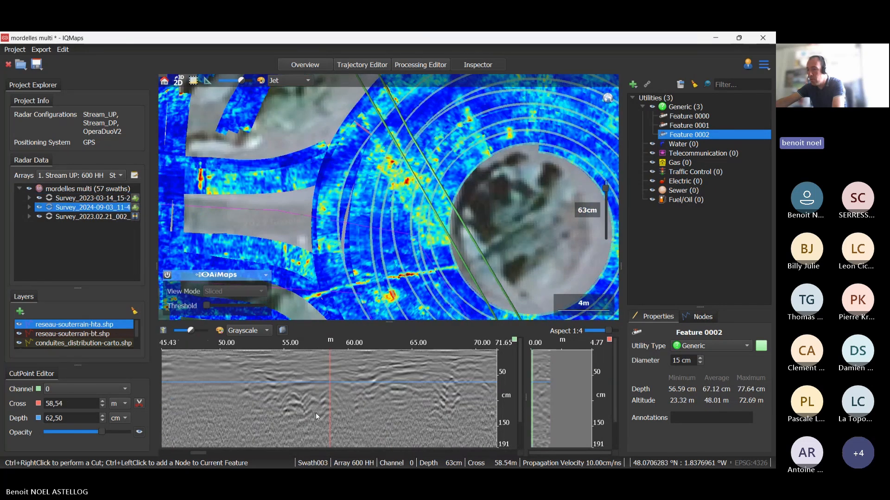
pyautogui.keyDown('ctrl'); pyautogui.click(329, 389); pyautogui.keyUp('ctrl')
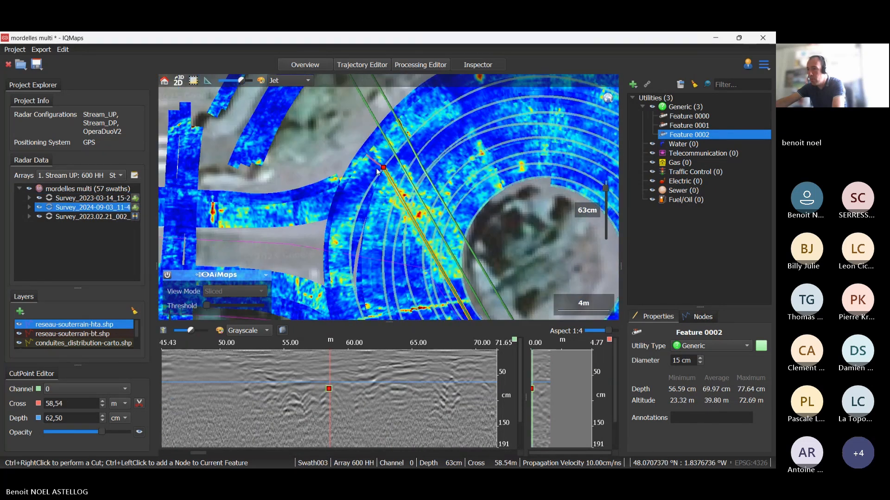
pyautogui.click(353, 157)
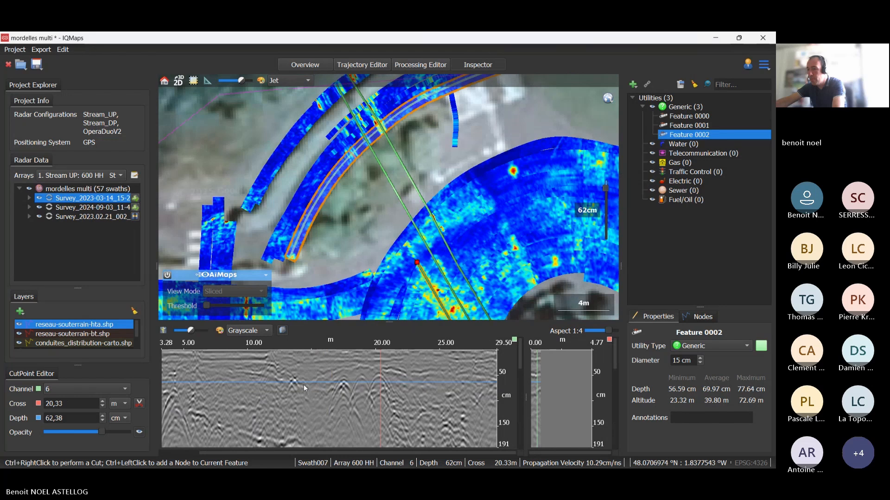
pyautogui.keyDown('ctrl'); pyautogui.click(379, 374); pyautogui.keyUp('ctrl')
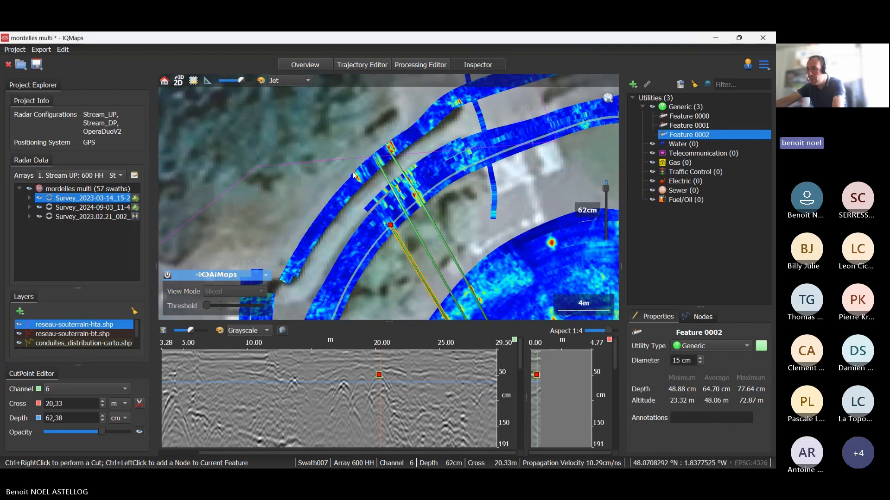
pyautogui.click(360, 179)
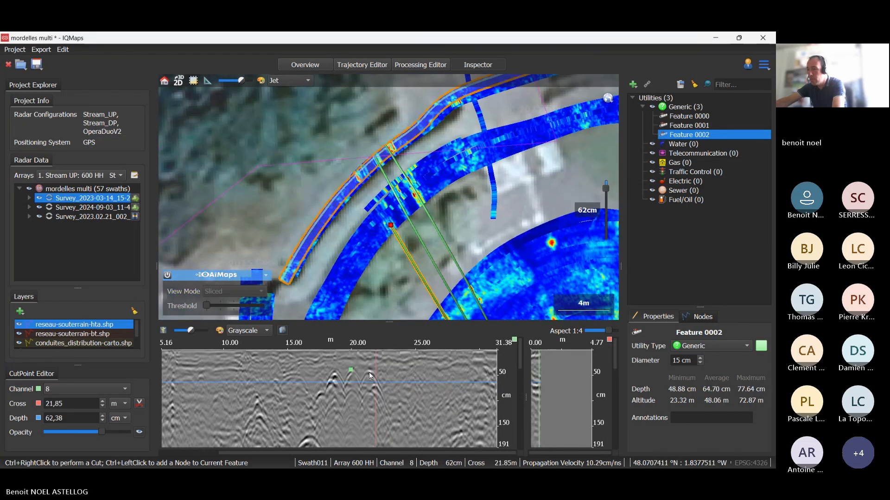
pyautogui.keyDown('ctrl'); pyautogui.click(371, 372); pyautogui.keyUp('ctrl')
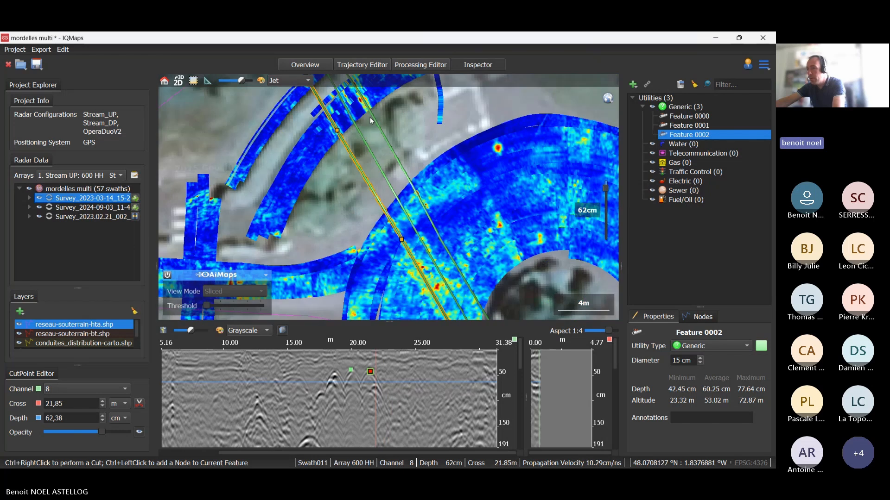
# Step: Set the utility type of pipe Feature 0000 to Sewer
pyautogui.scroll(-3, 370, 117)
pyautogui.click(390, 143)
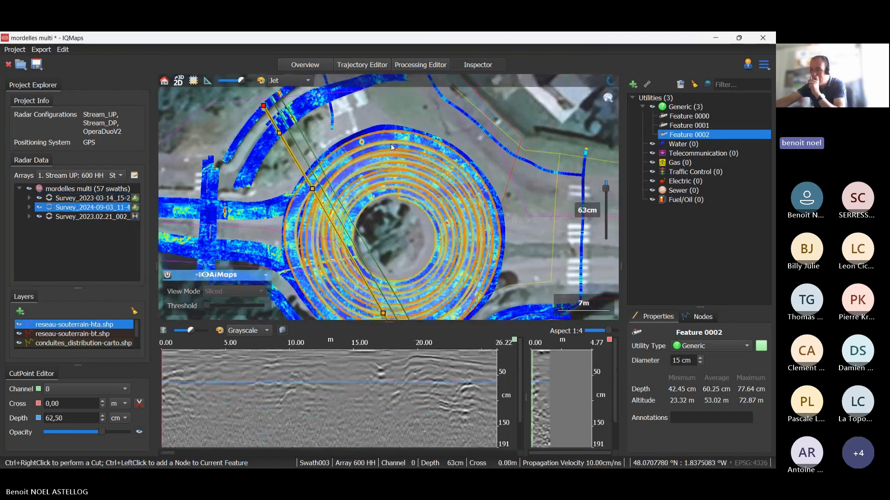
pyautogui.click(345, 122)
pyautogui.scroll(5, 303, 141)
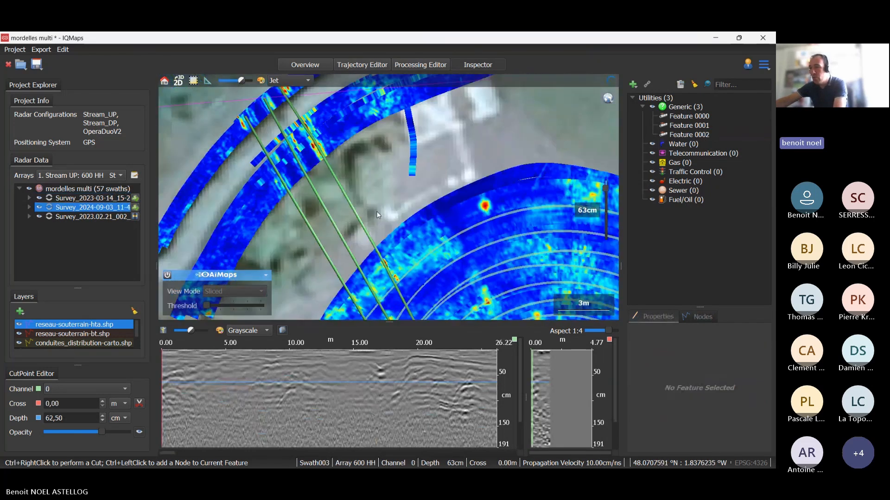
pyautogui.scroll(2, 376, 215)
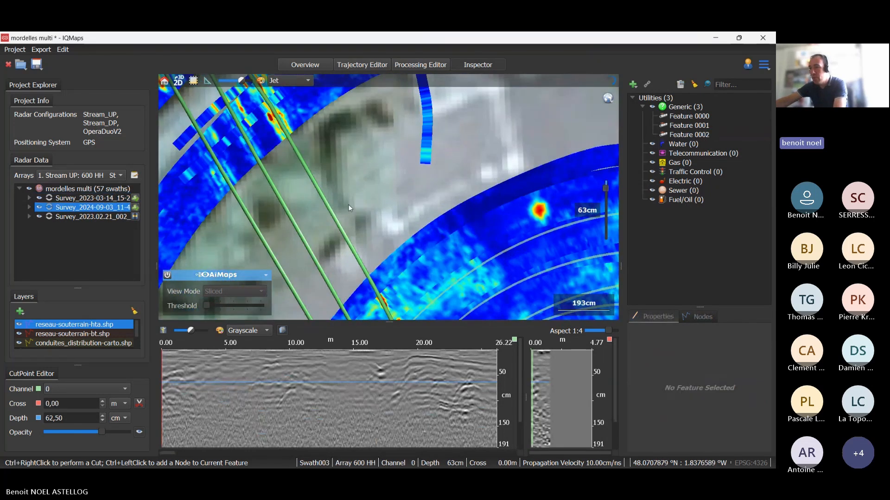
pyautogui.click(346, 239)
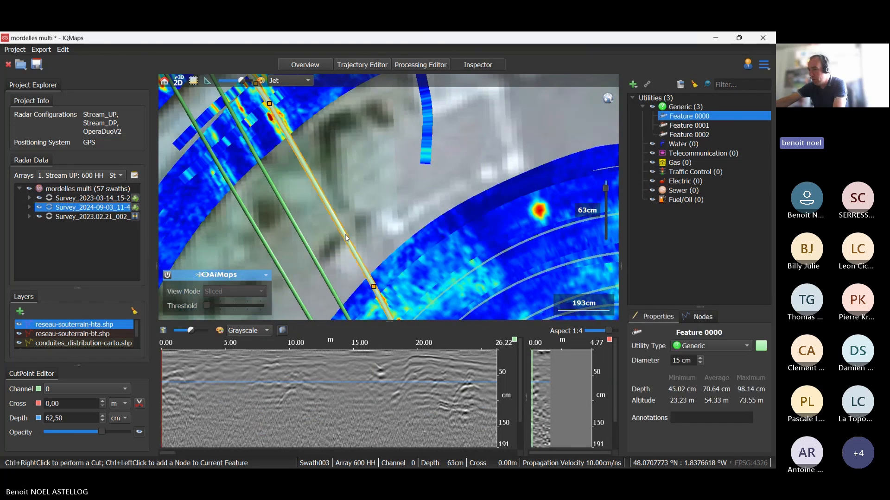
pyautogui.click(720, 343)
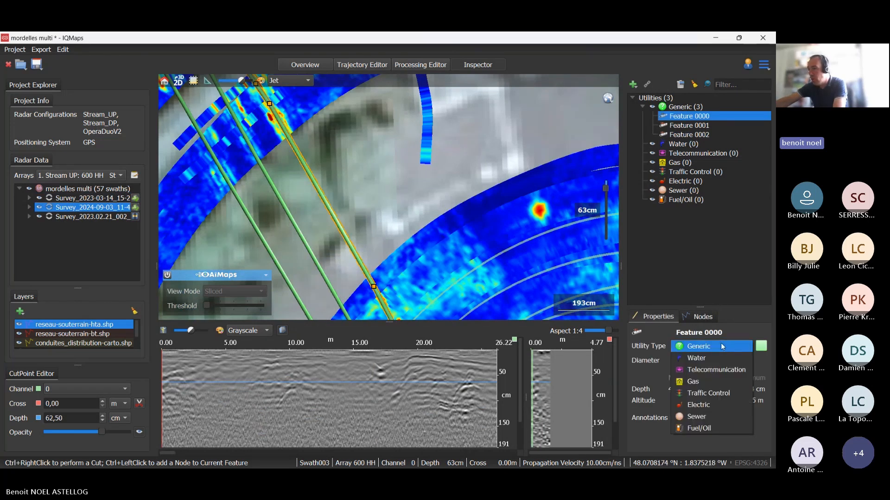
pyautogui.click(705, 416)
# Step: Set the utility type of pipes Feature 0001 and Feature 0002 to Sewer
pyautogui.click(307, 250)
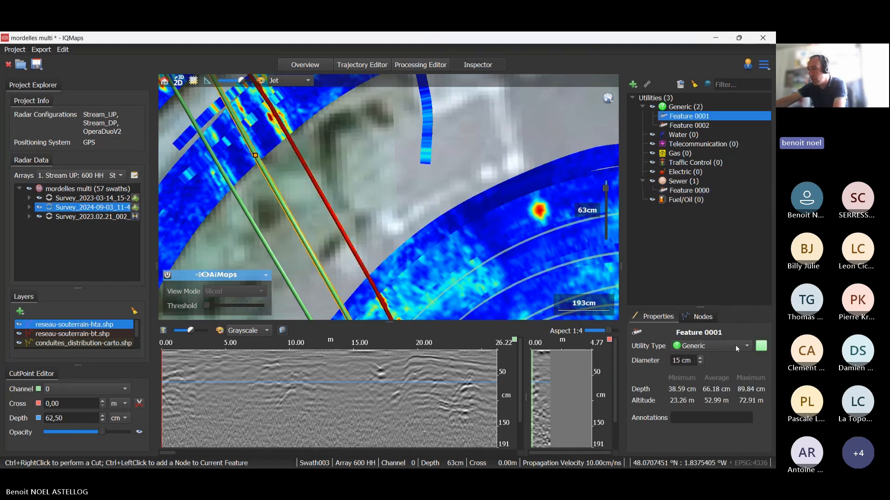
pyautogui.click(722, 351)
pyautogui.click(705, 416)
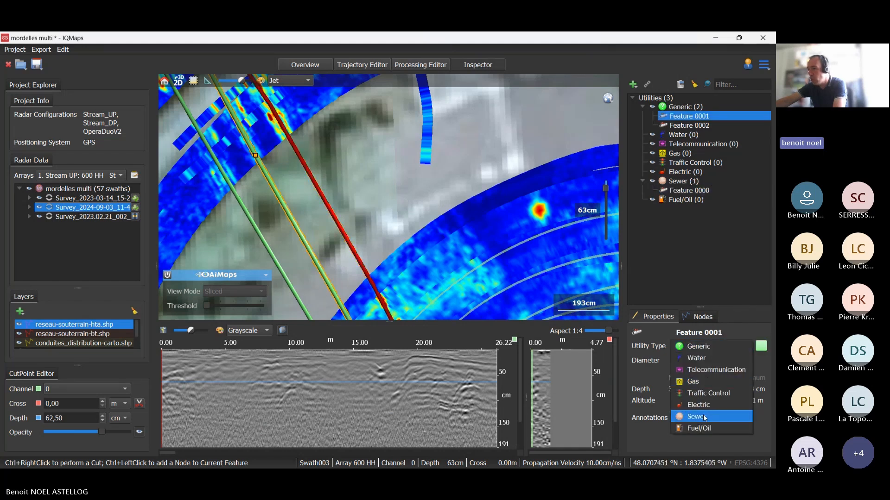
pyautogui.click(277, 252)
pyautogui.click(704, 345)
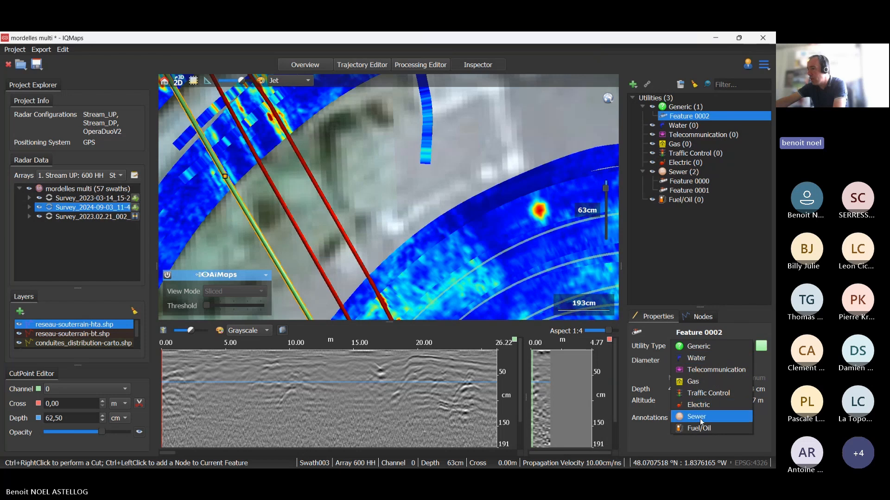
pyautogui.click(705, 417)
# Step: Set the diameter of sewer pipes Feature 0002 and Feature 0001 to 50 cm
pyautogui.click(689, 361)
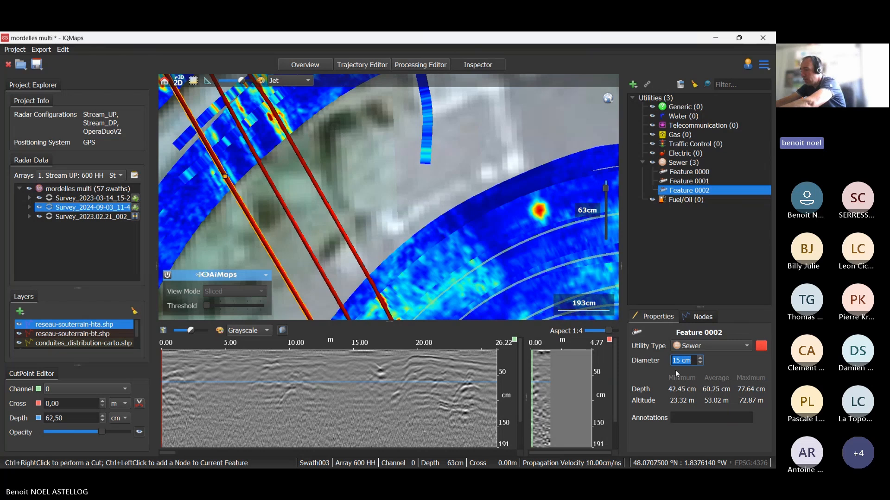
pyautogui.write('50')
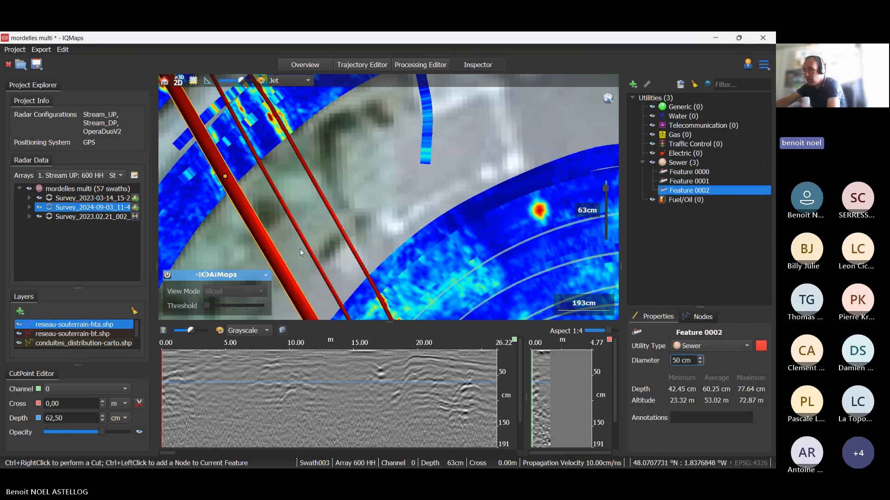
pyautogui.click(309, 249)
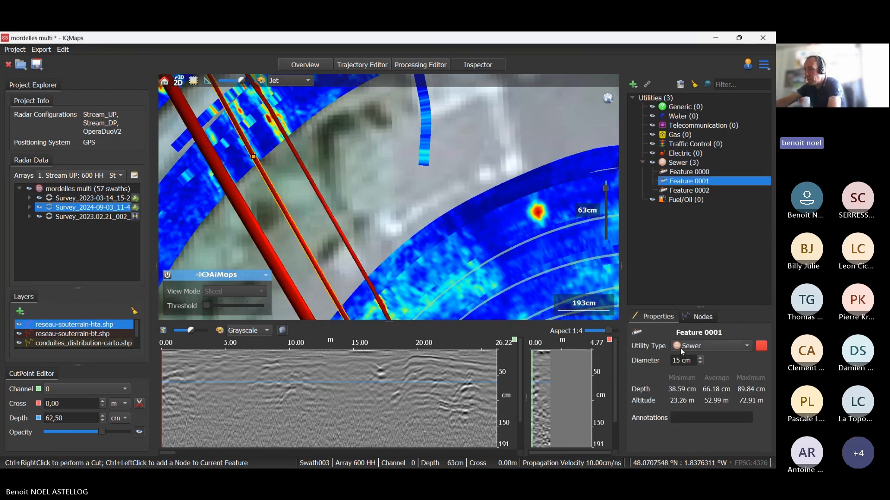
pyautogui.tripleClick(684, 364)
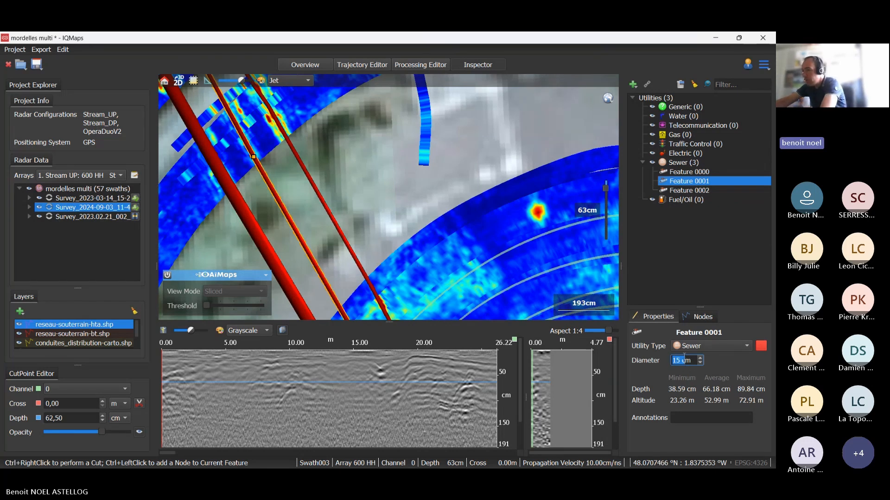
pyautogui.click(684, 357)
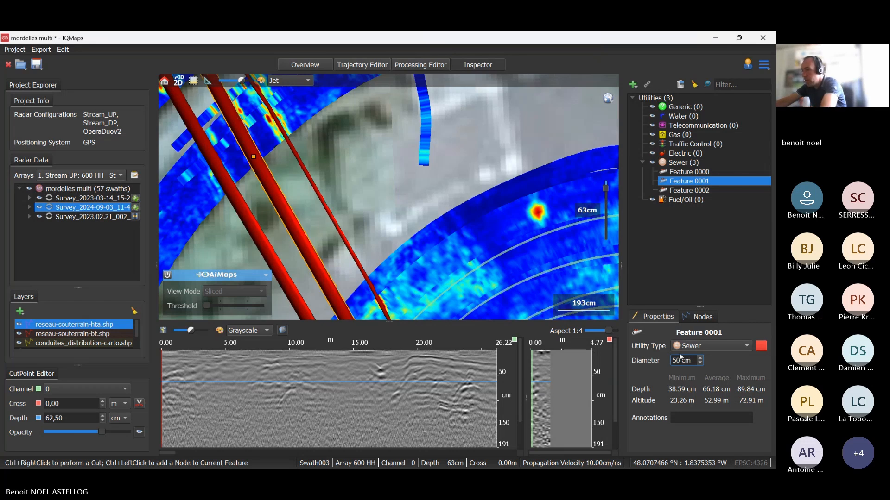
# Step: Set the diameter of sewer pipe Feature 0000 to 50 cm and deselect it
pyautogui.click(345, 237)
pyautogui.click(345, 239)
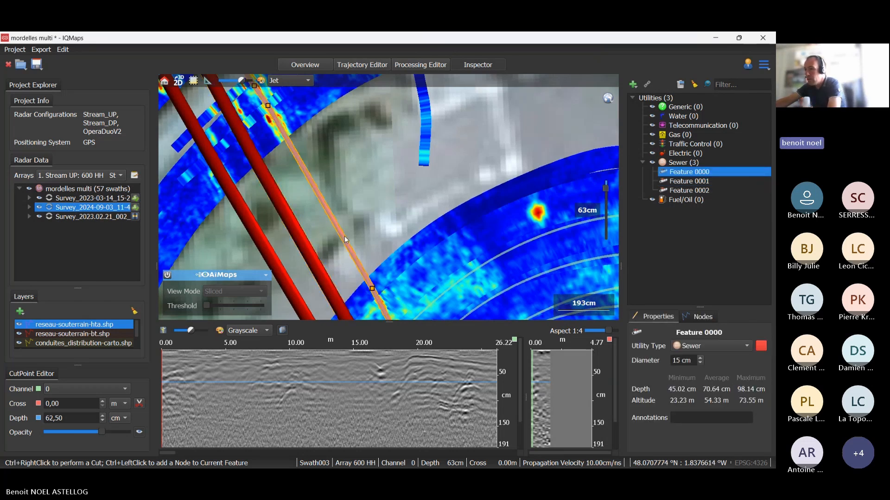
pyautogui.moveTo(690, 362); pyautogui.dragTo(671, 361)
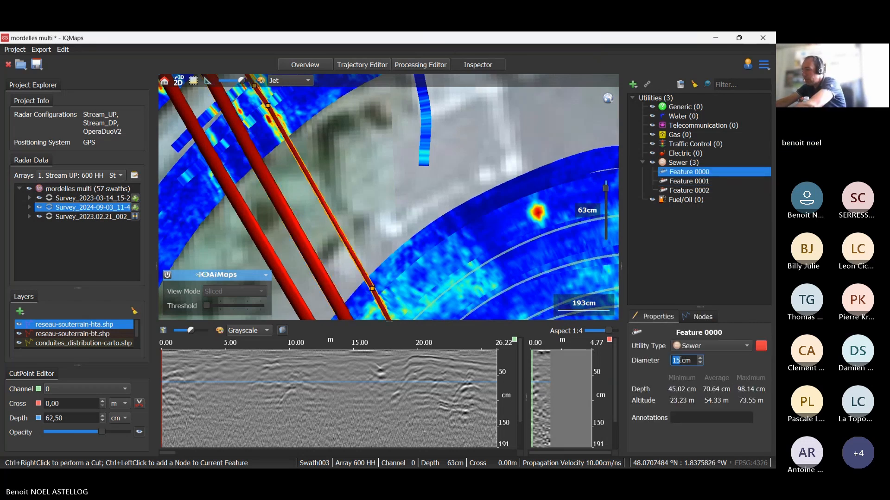
pyautogui.write('50')
pyautogui.click(424, 198)
pyautogui.scroll(-3, 419, 199)
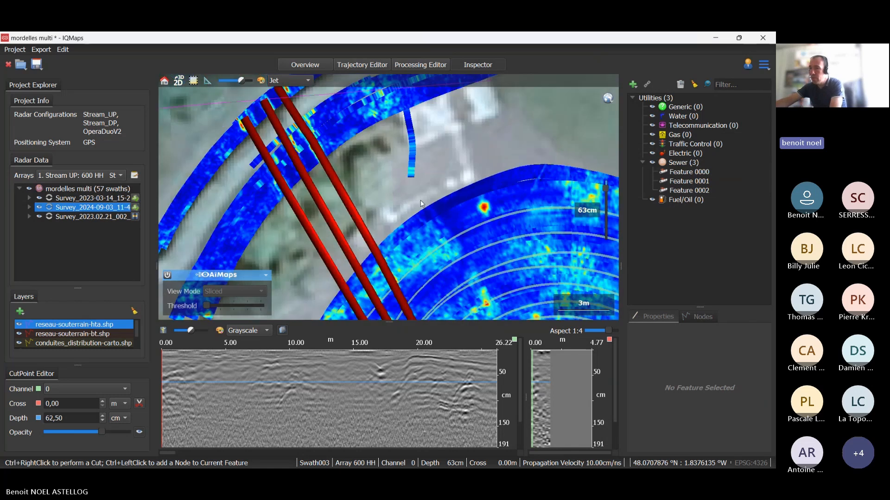
pyautogui.scroll(4, 423, 141)
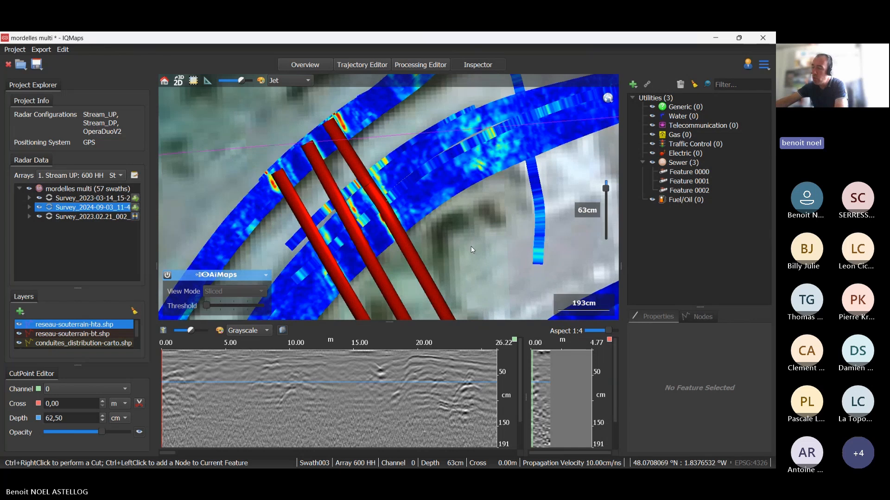
# Step: Try to switch the map showing the three sewer pipes to the 3D view
pyautogui.moveTo(470, 246); pyautogui.dragTo(465, 215)
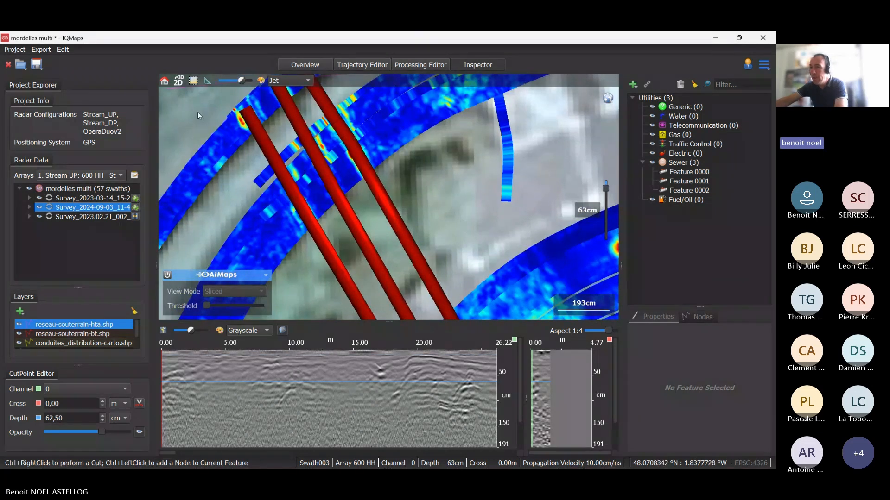
pyautogui.scroll(-5, 435, 152)
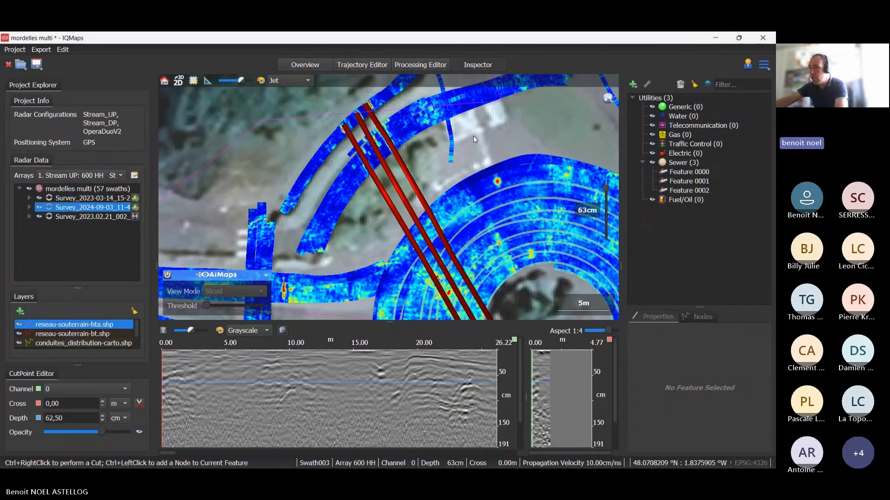
pyautogui.moveTo(474, 136); pyautogui.dragTo(478, 107)
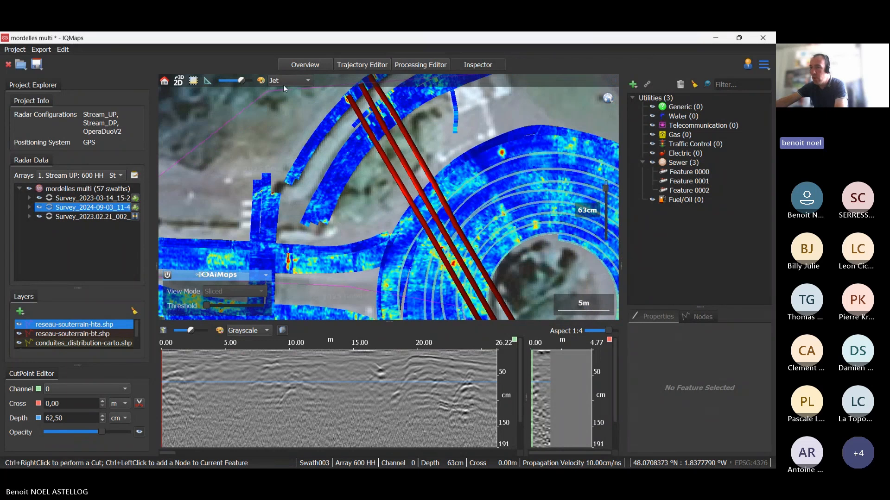
pyautogui.click(179, 84)
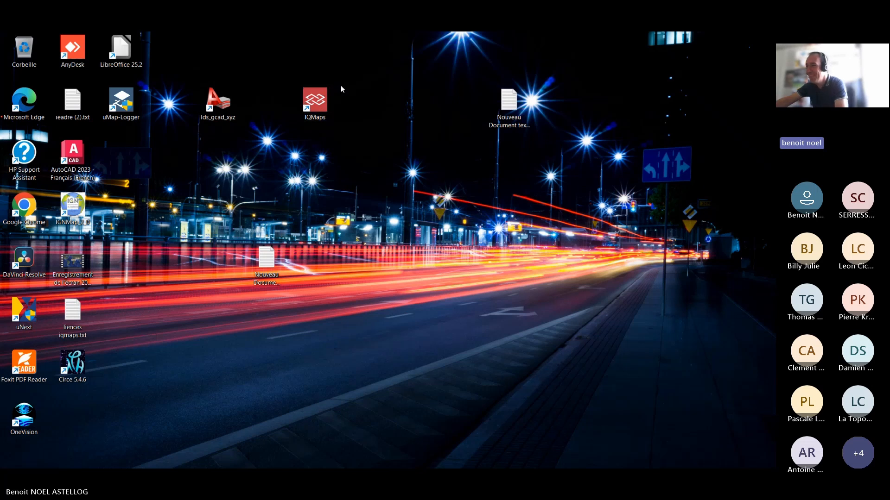
# Step: Relaunch IQMaps and open the mordelles multi project from the "-- projets webinaires" folder under C:\-- GPR DATA\iqmaps
pyautogui.moveTo(245, 468)
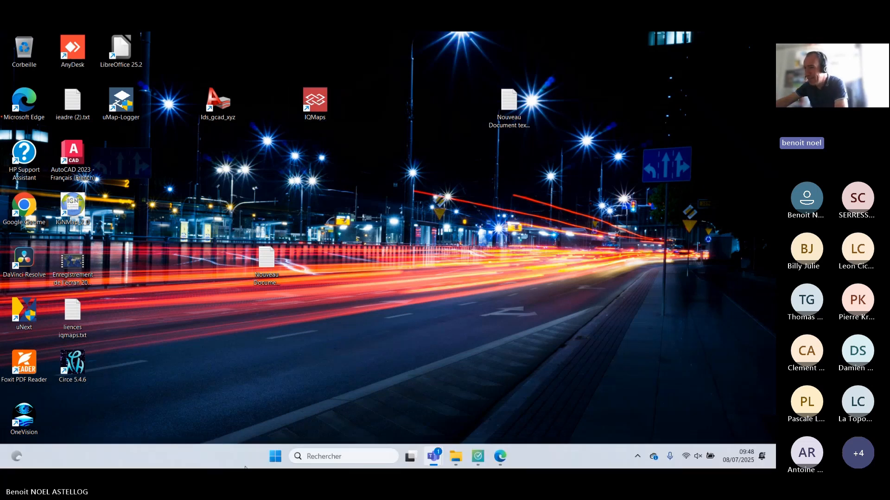
pyautogui.doubleClick(322, 111)
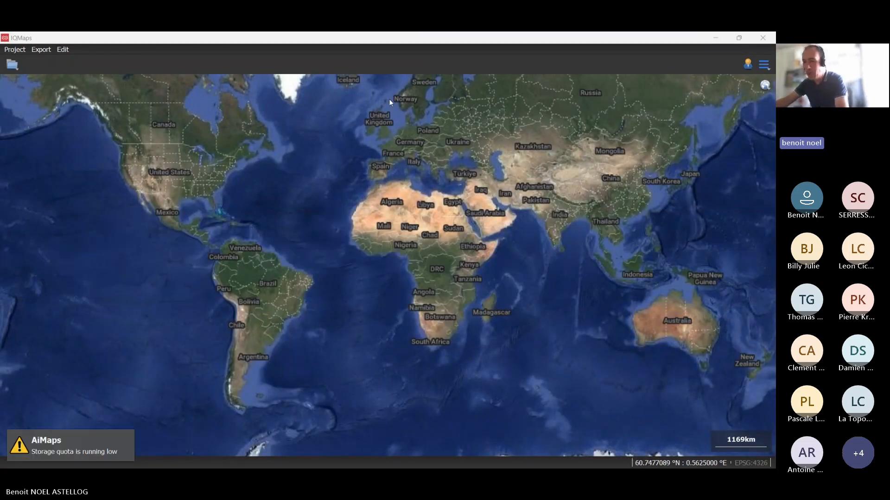
pyautogui.click(15, 50)
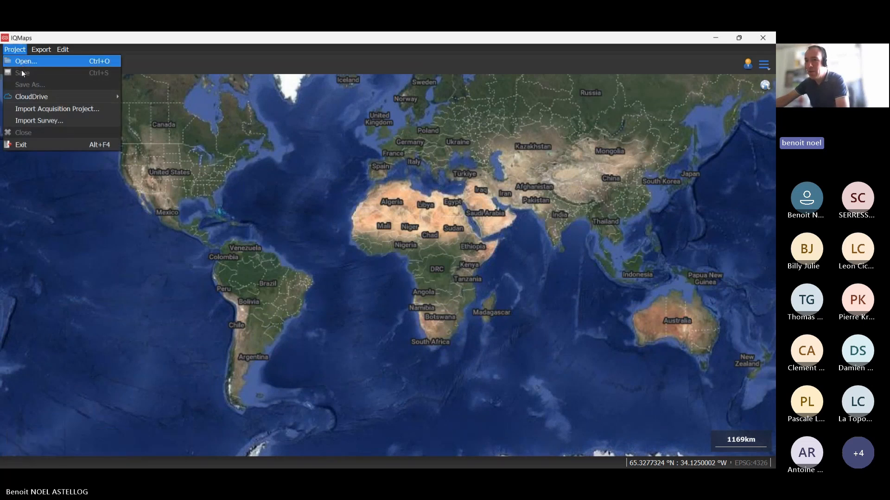
pyautogui.click(28, 63)
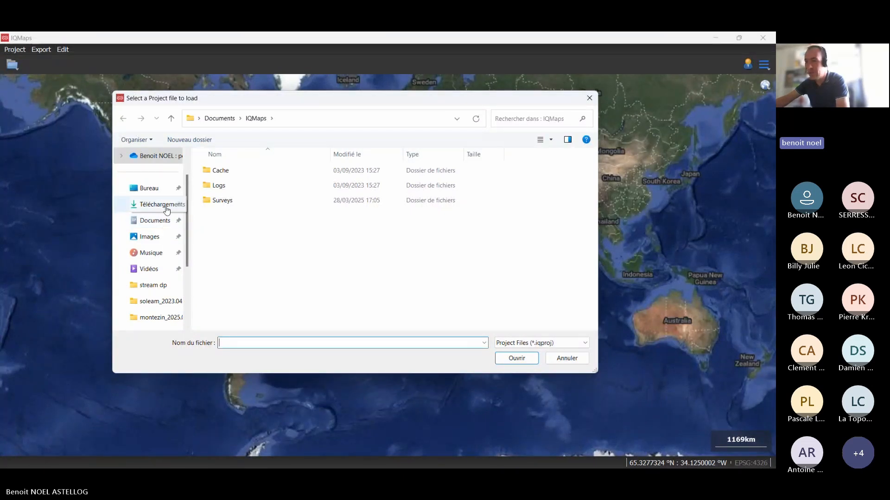
pyautogui.scroll(-3, 154, 262)
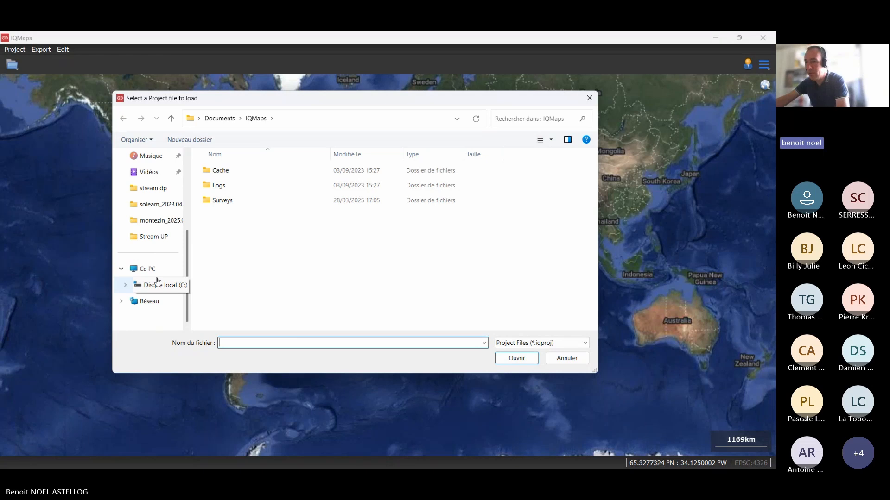
pyautogui.click(158, 281)
pyautogui.doubleClick(239, 186)
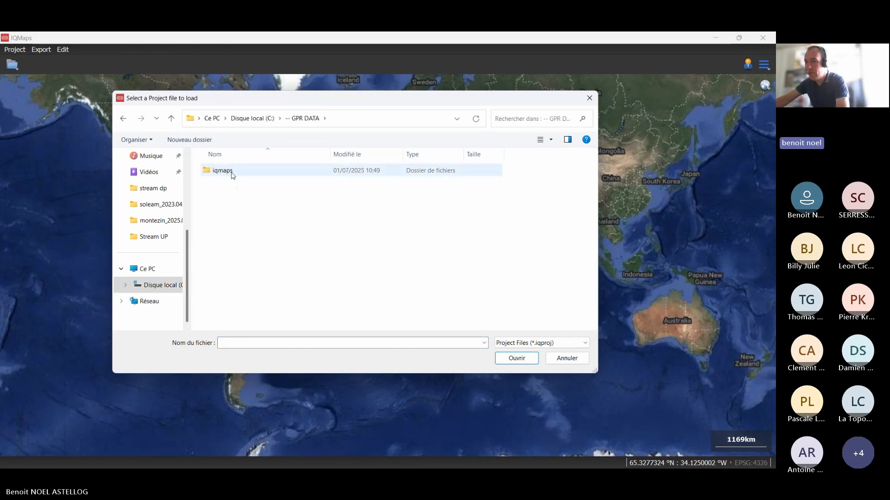
pyautogui.doubleClick(232, 172)
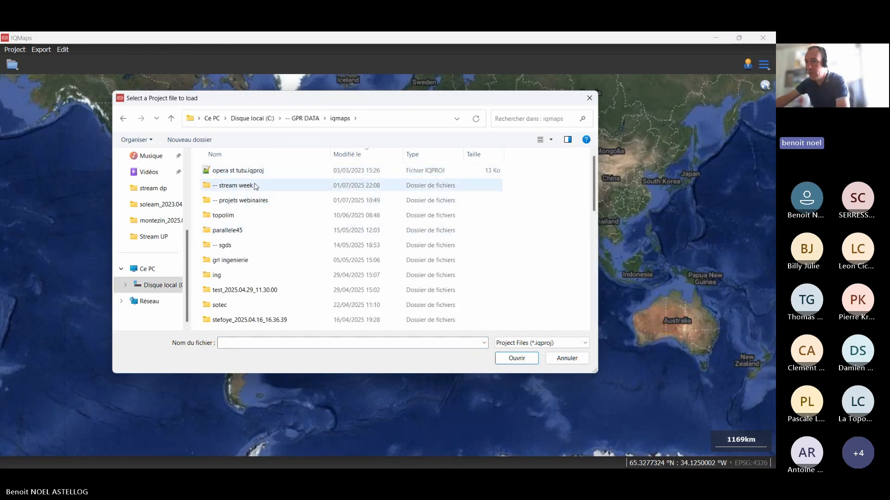
pyautogui.doubleClick(251, 201)
pyautogui.click(242, 171)
pyautogui.click(516, 359)
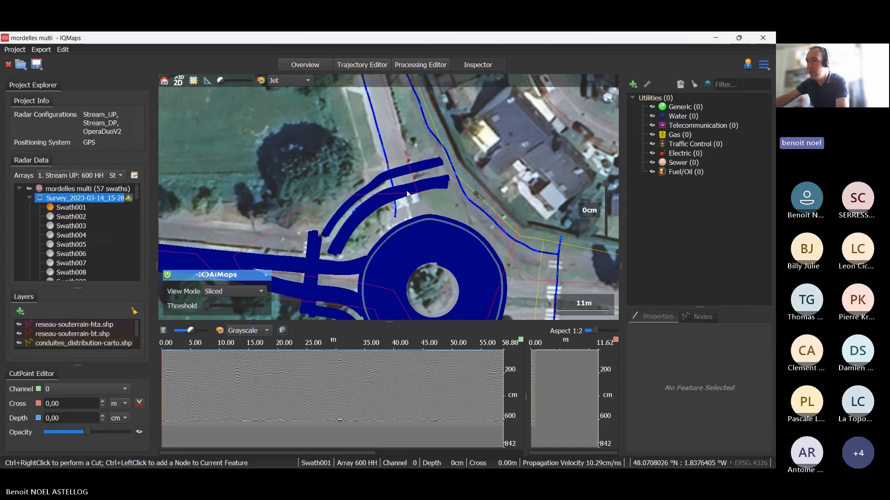
# Step: Set the depth slice to about 15 cm and turn off AiMaps for the radar map
pyautogui.moveTo(353, 220); pyautogui.dragTo(352, 169)
pyautogui.scroll(1, 354, 173)
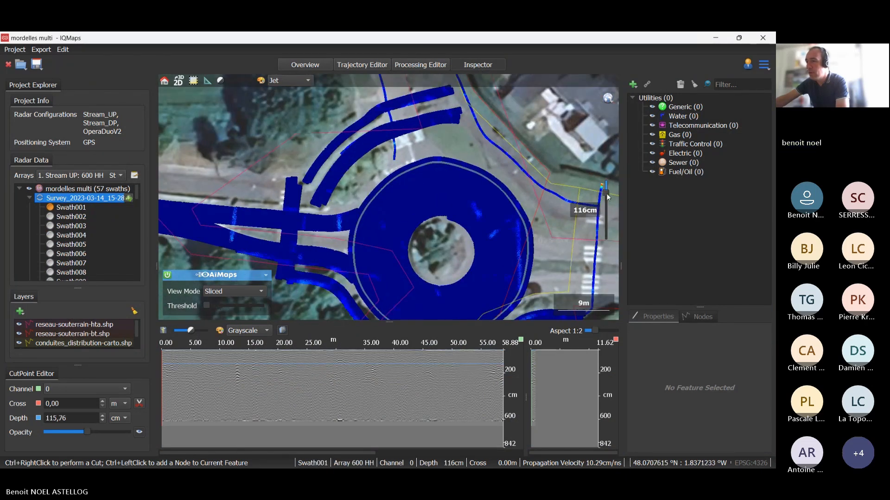
pyautogui.moveTo(608, 187); pyautogui.dragTo(608, 188)
pyautogui.click(167, 276)
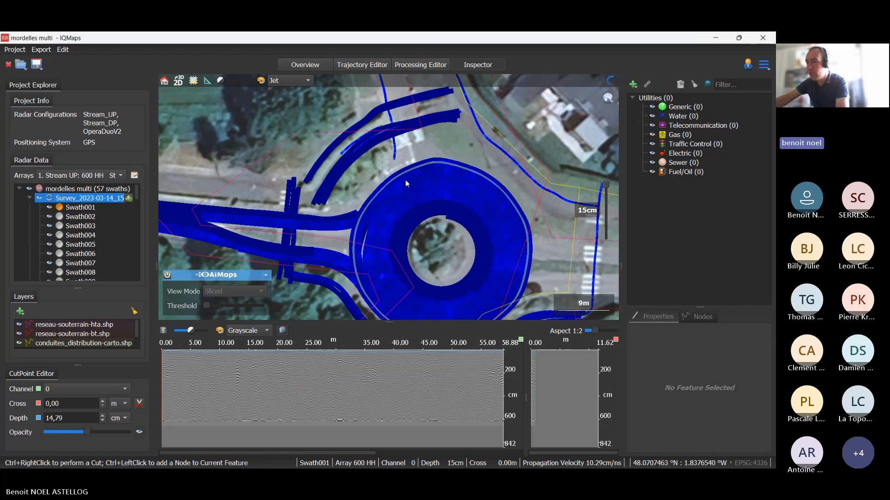
# Step: Set the depth slice to about 90 cm and increase the contrast of the radar map
pyautogui.scroll(2, 380, 165)
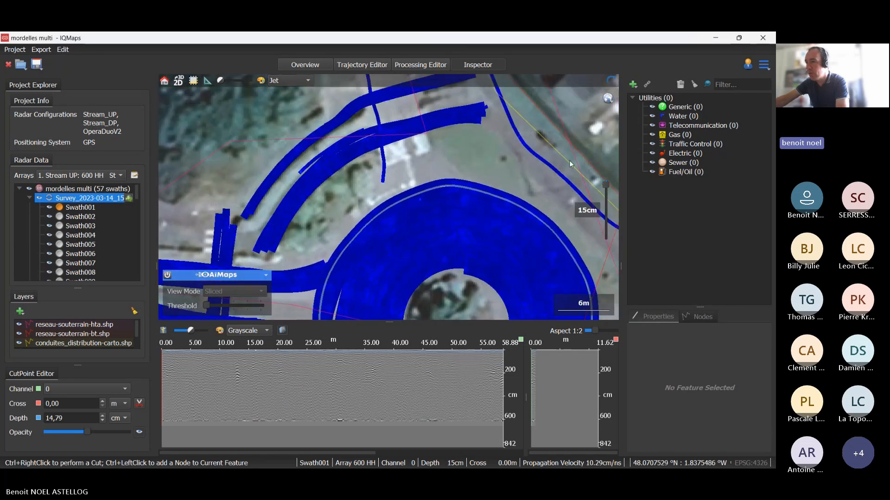
pyautogui.moveTo(606, 185); pyautogui.dragTo(606, 191)
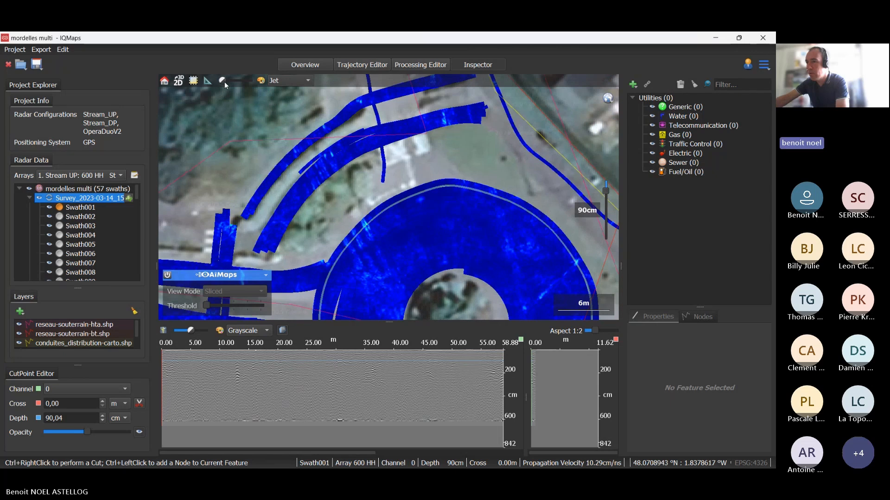
pyautogui.moveTo(225, 82); pyautogui.dragTo(236, 82)
# Step: Cut the outer curved swath northwest of the roundabout and set the radargram aspect ratio to 1:4
pyautogui.moveTo(319, 178); pyautogui.dragTo(318, 145)
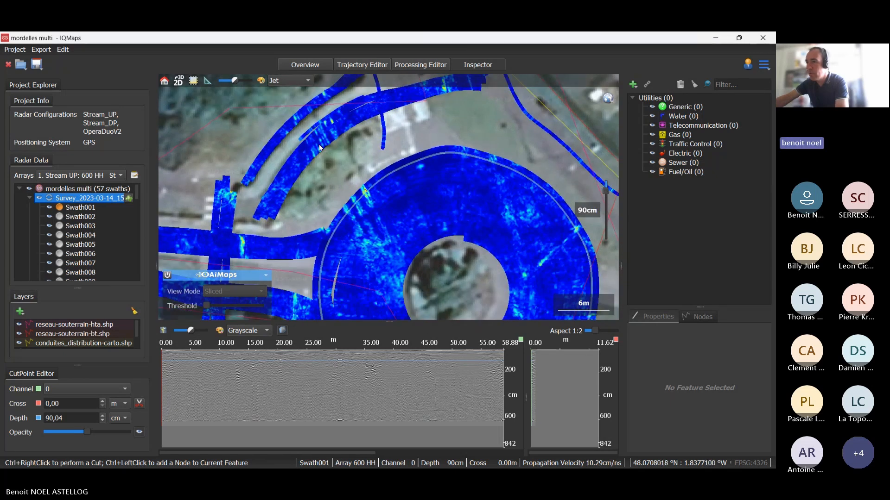
pyautogui.scroll(4, 319, 147)
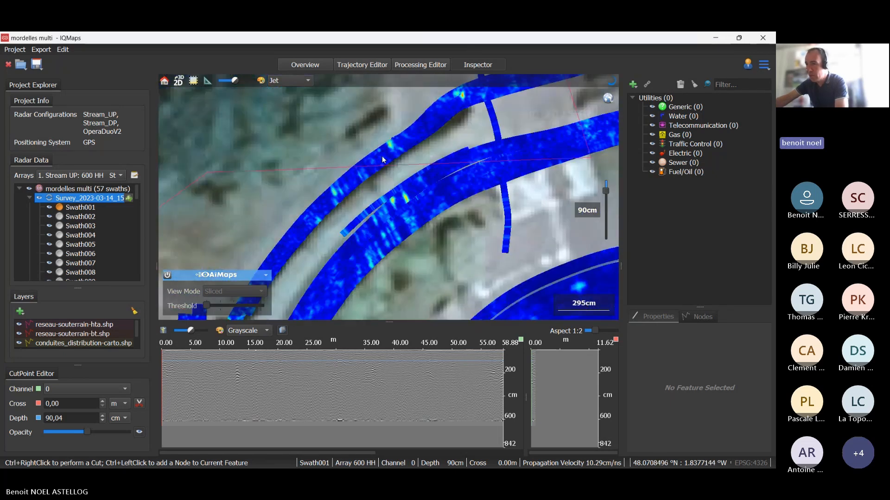
pyautogui.click(383, 157)
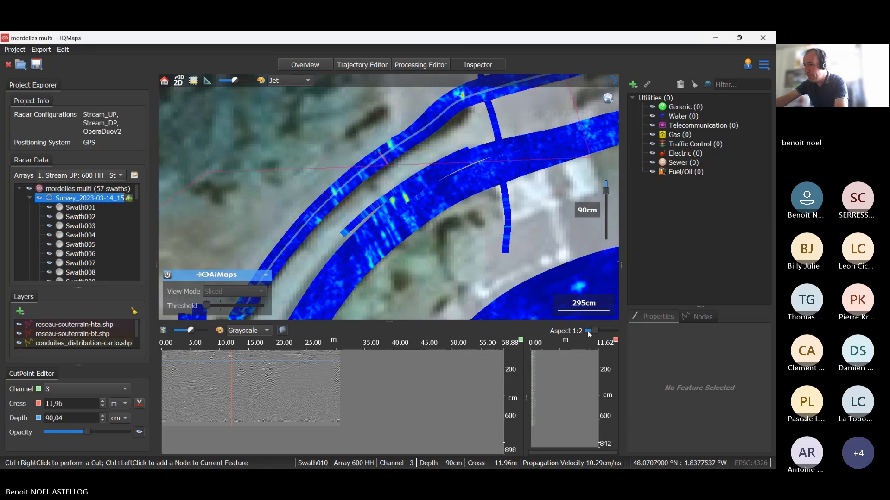
pyautogui.moveTo(589, 334); pyautogui.dragTo(609, 333)
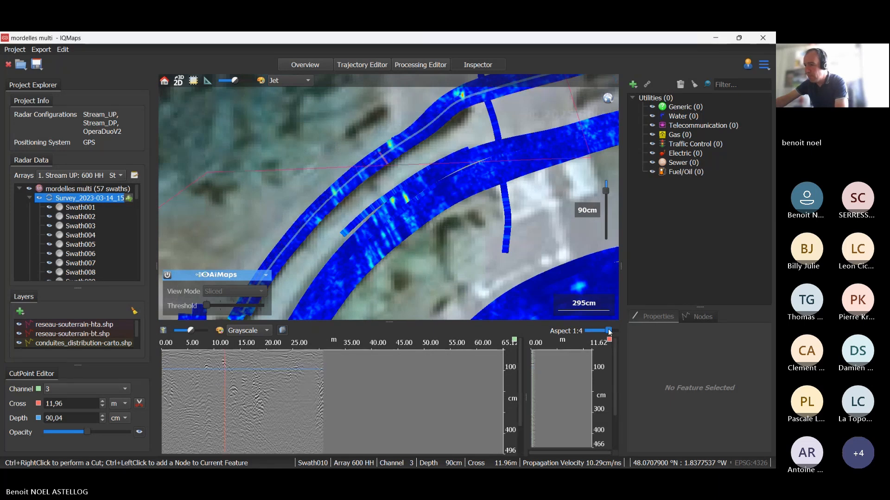
# Step: Move the cut in the Swath010 radargram to the hyperbola at 11.60 m, about 41 cm deep
pyautogui.scroll(3, 204, 362)
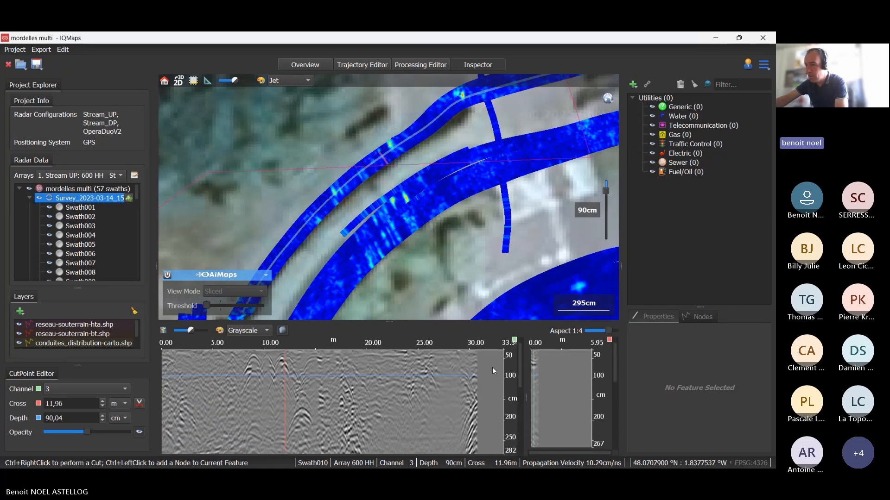
pyautogui.moveTo(519, 377); pyautogui.dragTo(516, 342)
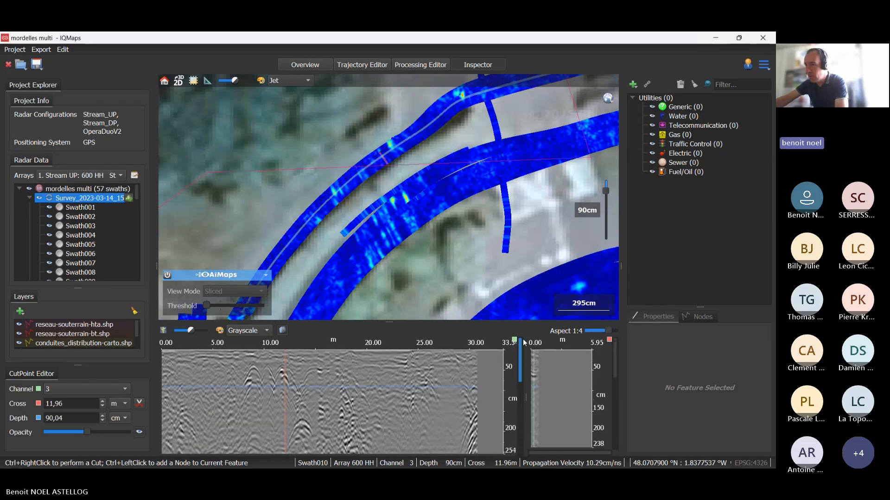
pyautogui.click(280, 367)
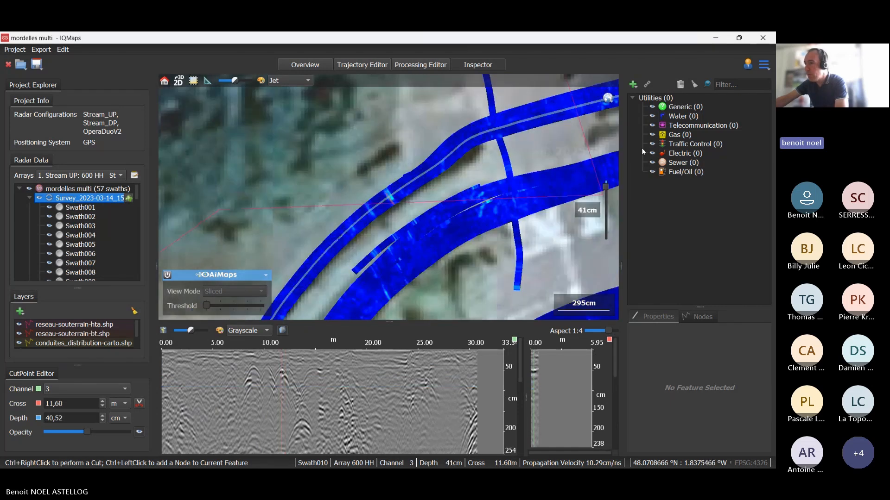
# Step: Increase the radar map contrast further so the reflections across the curved swaths stand out
pyautogui.click(434, 66)
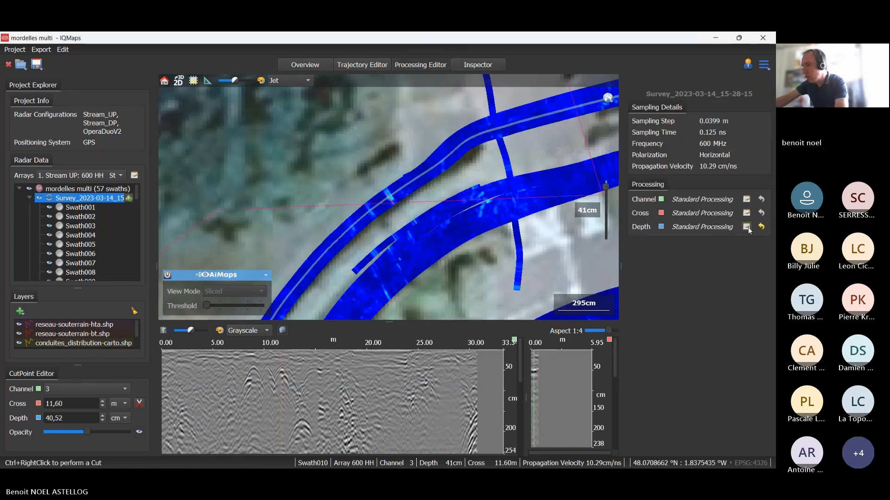
pyautogui.click(485, 65)
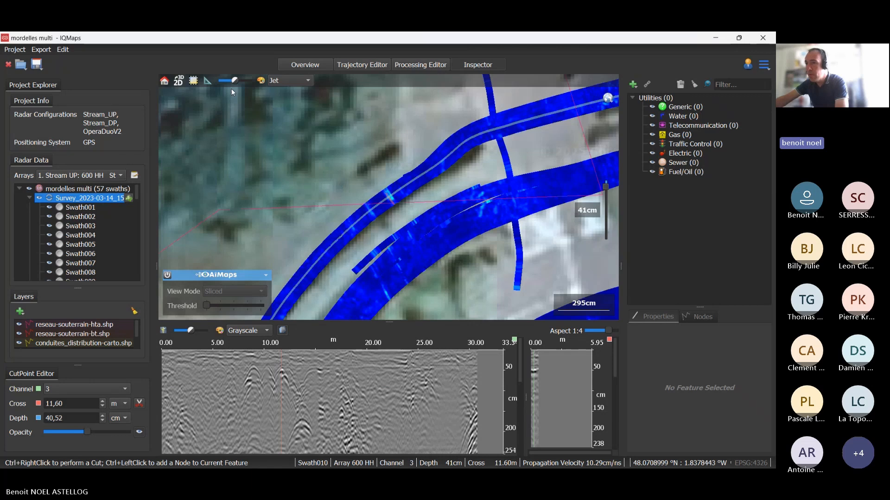
pyautogui.moveTo(235, 80); pyautogui.dragTo(244, 80)
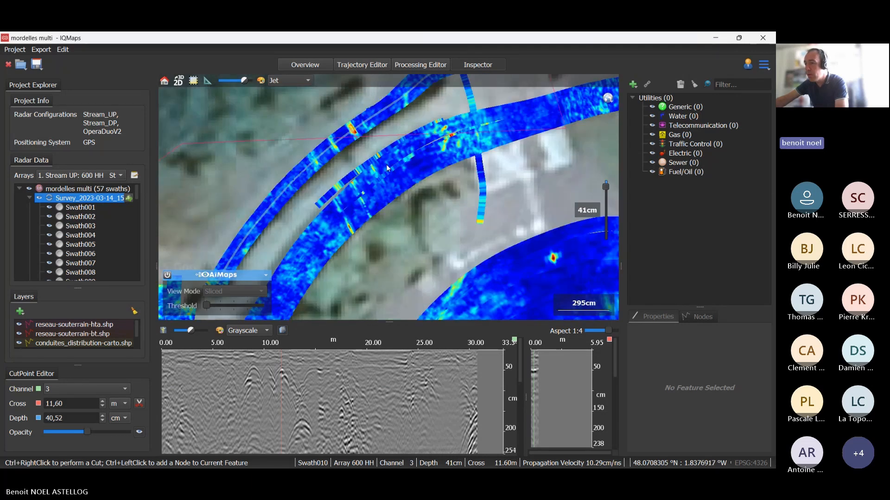
# Step: Cut the outermost roundabout swath at its northwest edge and move the cut to 61.99 m, about 75 cm deep
pyautogui.scroll(-5, 385, 165)
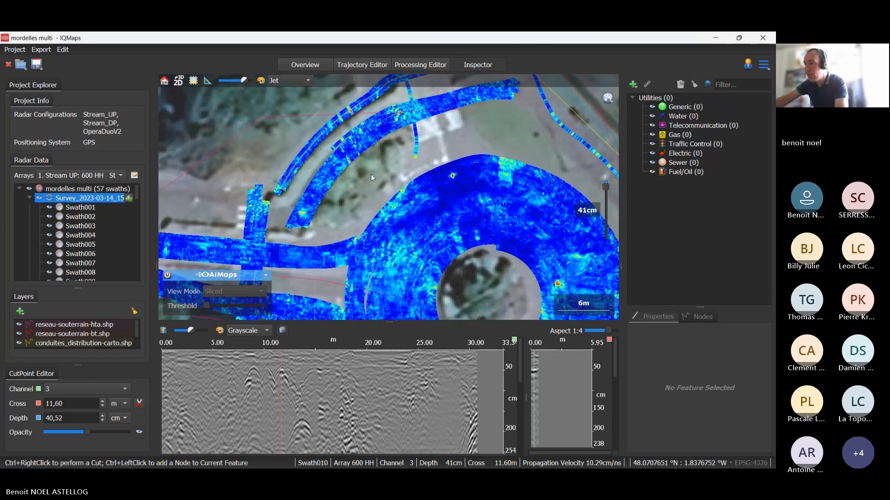
pyautogui.keyDown('ctrl'); pyautogui.rightClick(383, 215); pyautogui.keyUp('ctrl')
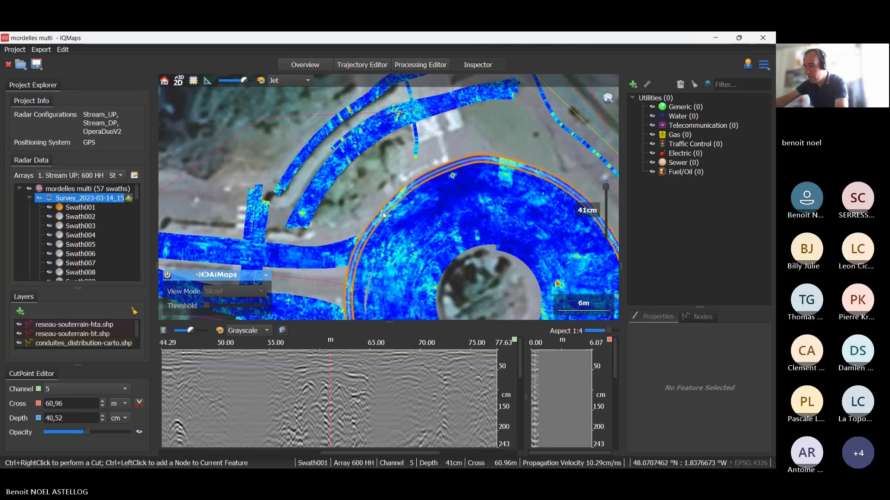
pyautogui.keyDown('ctrl'); pyautogui.rightClick(339, 381); pyautogui.keyUp('ctrl')
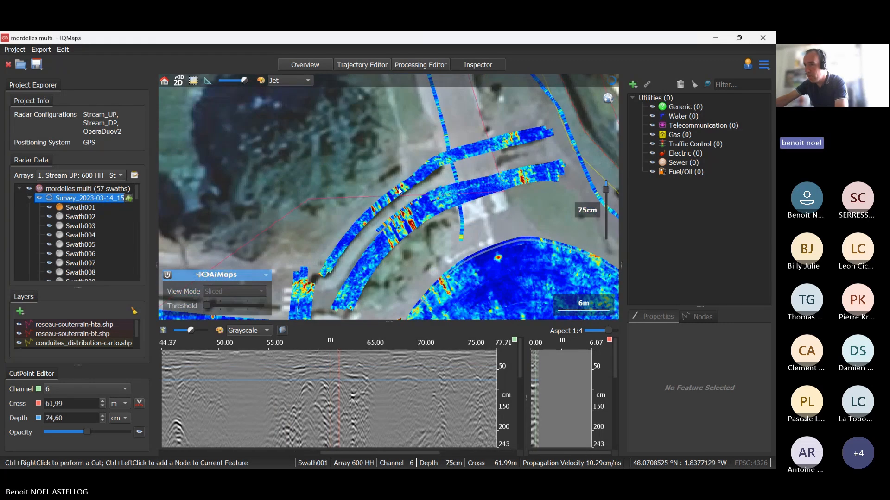
# Step: Cut Swath010 at the hyperbola near 11.76 m, about 45 cm deep, and start a new pipe there
pyautogui.keyDown('ctrl'); pyautogui.rightClick(398, 190); pyautogui.keyUp('ctrl')
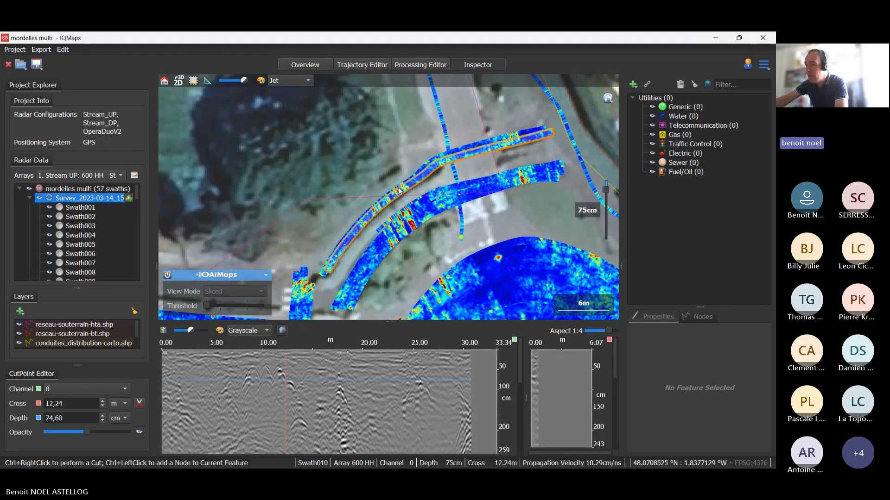
pyautogui.keyDown('ctrl'); pyautogui.rightClick(280, 368); pyautogui.keyUp('ctrl')
pyautogui.rightClick(277, 366)
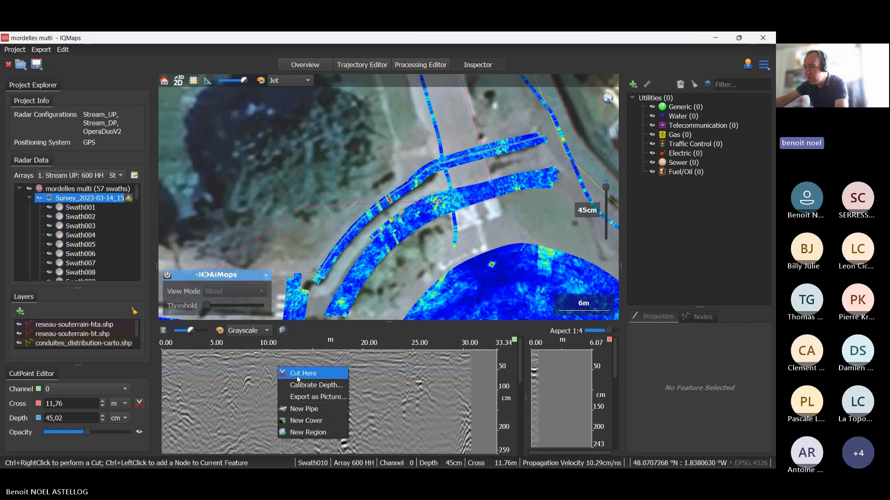
pyautogui.click(308, 411)
# Step: Cut Swath003 at the roundabout's northwest edge and add the pipe's second node on the hyperbola about 83.5 cm deep
pyautogui.keyDown('ctrl'); pyautogui.rightClick(372, 199); pyautogui.keyUp('ctrl')
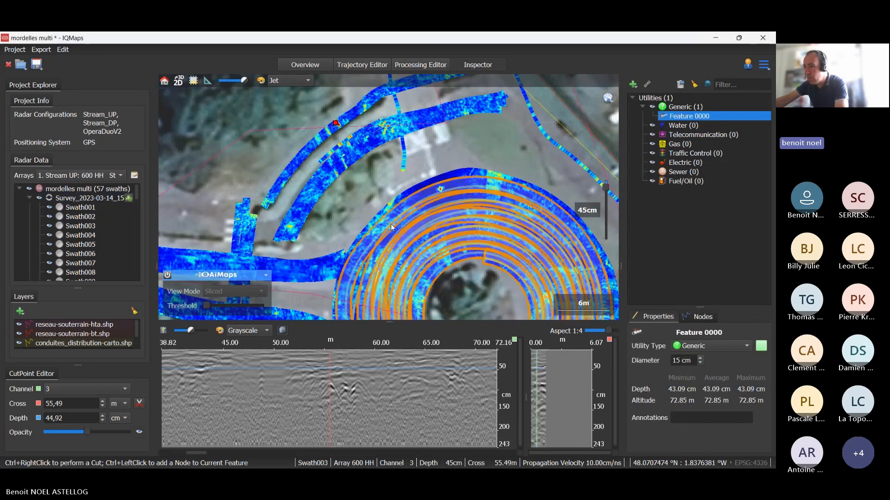
pyautogui.keyDown('ctrl'); pyautogui.click(329, 383); pyautogui.keyUp('ctrl')
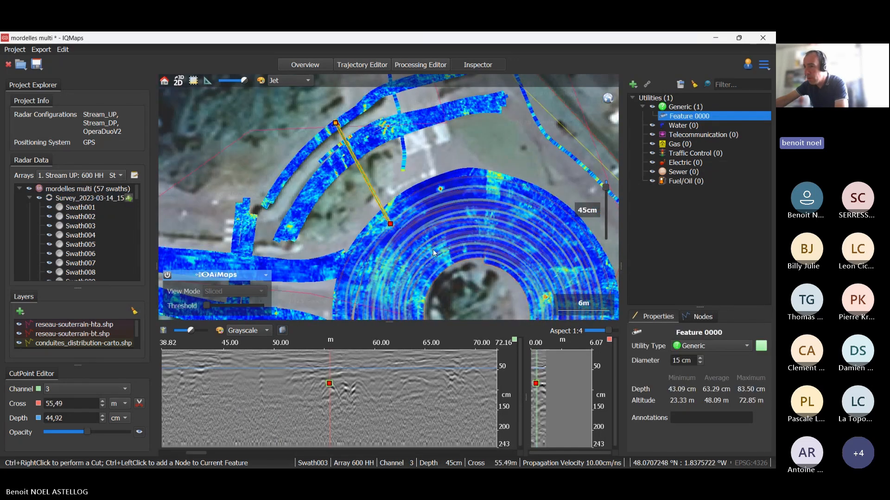
# Step: Cut Swath003 just south of the roundabout's central island and add the pipe's third node on the hyperbola about 85.5 cm deep
pyautogui.keyDown('ctrl'); pyautogui.rightClick(412, 228); pyautogui.keyUp('ctrl')
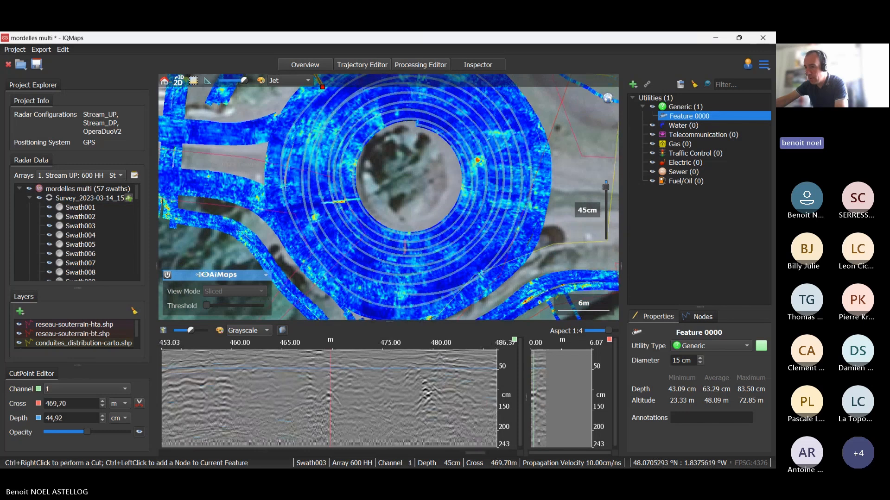
pyautogui.keyDown('ctrl'); pyautogui.rightClick(418, 267); pyautogui.keyUp('ctrl')
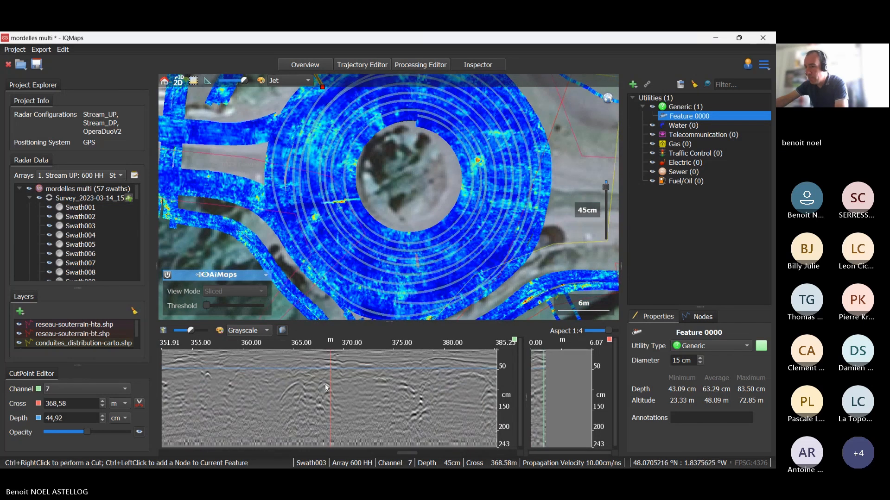
pyautogui.keyDown('ctrl'); pyautogui.rightClick(449, 236); pyautogui.keyUp('ctrl')
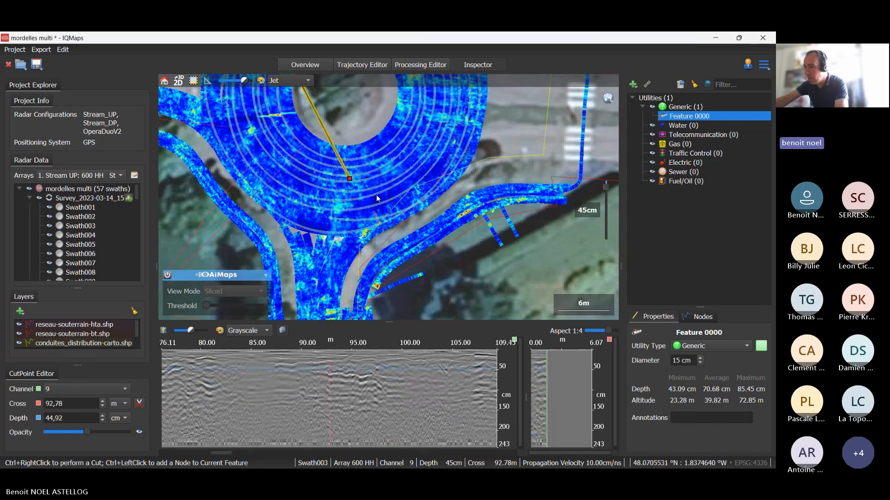
# Step: Cut the swaths near the roundabout's southeast edge and lower the radar map's depth slice to about 101 cm
pyautogui.keyDown('ctrl'); pyautogui.rightClick(361, 214); pyautogui.keyUp('ctrl')
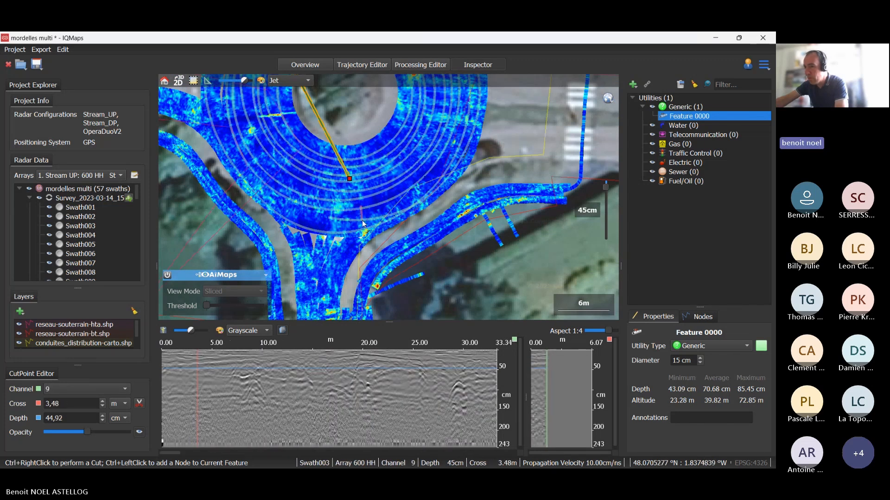
pyautogui.keyDown('ctrl'); pyautogui.rightClick(370, 225); pyautogui.keyUp('ctrl')
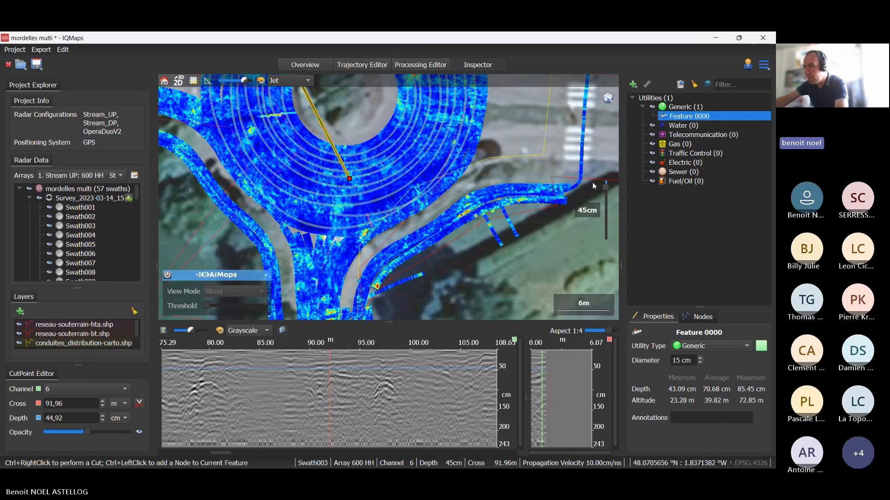
pyautogui.moveTo(605, 190); pyautogui.dragTo(605, 190)
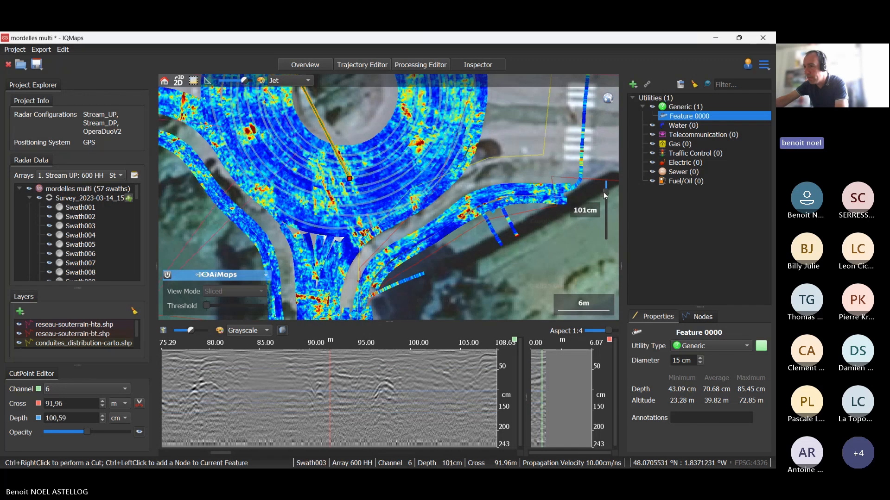
# Step: Cut Swath001 at 2.47 m on the roundabout's southeast edge and add the pipe's fourth node on the hyperbola about 64 cm deep
pyautogui.keyDown('ctrl'); pyautogui.rightClick(383, 234); pyautogui.keyUp('ctrl')
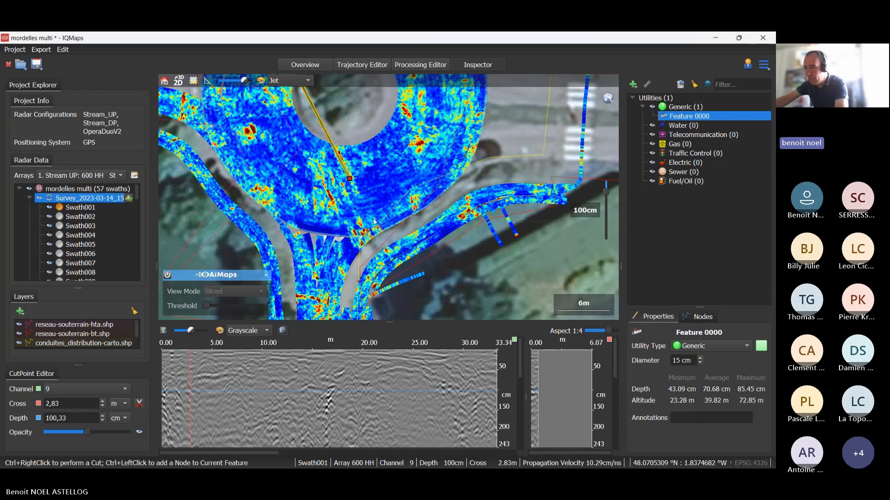
pyautogui.keyDown('ctrl'); pyautogui.rightClick(380, 233); pyautogui.keyUp('ctrl')
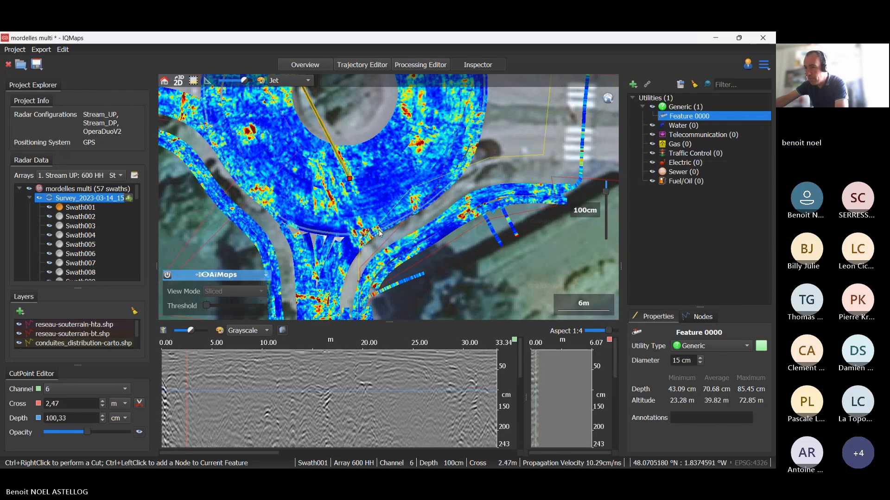
pyautogui.keyDown('ctrl'); pyautogui.click(185, 375); pyautogui.keyUp('ctrl')
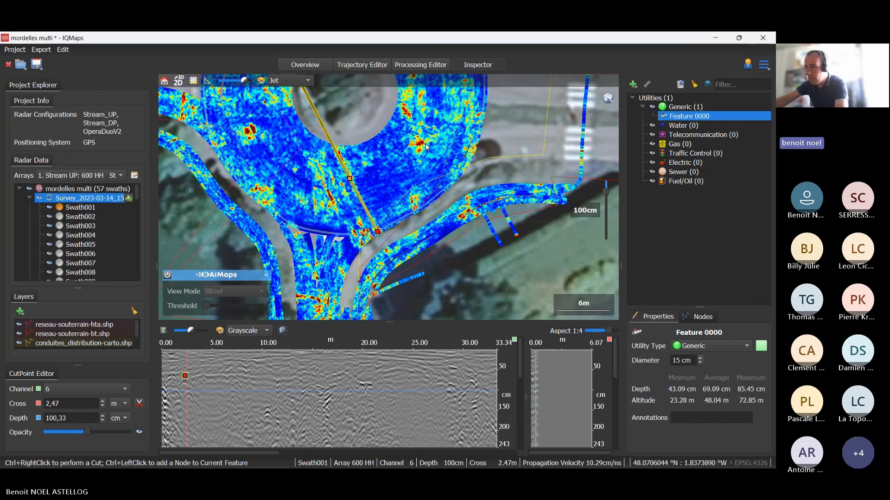
pyautogui.rightClick(370, 238)
pyautogui.click(398, 272)
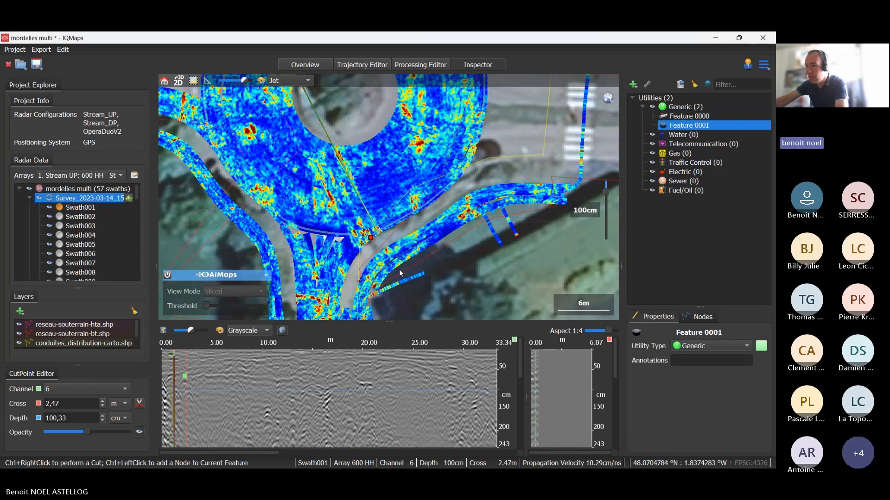
pyautogui.rightClick(370, 239)
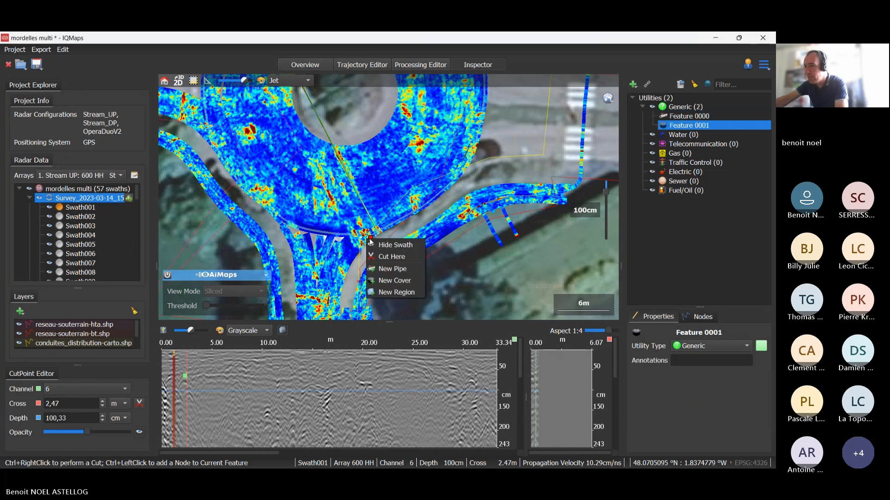
pyautogui.click(370, 246)
pyautogui.scroll(3, 371, 250)
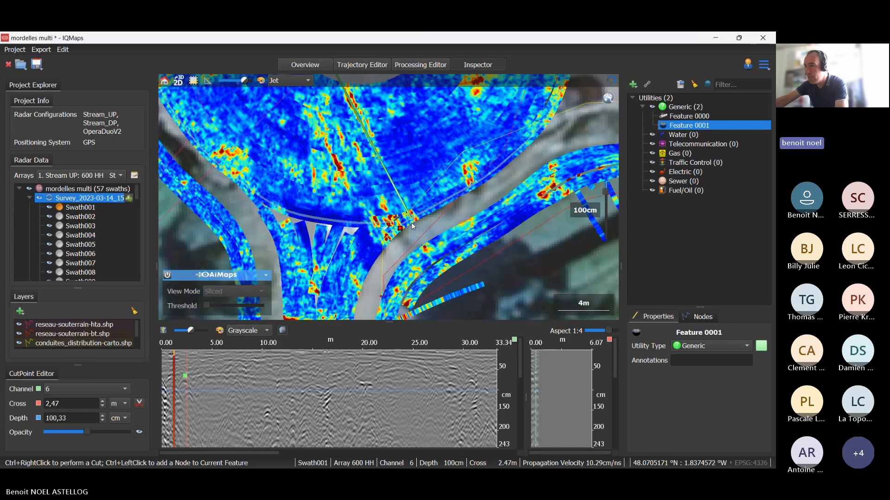
pyautogui.press('Delete')
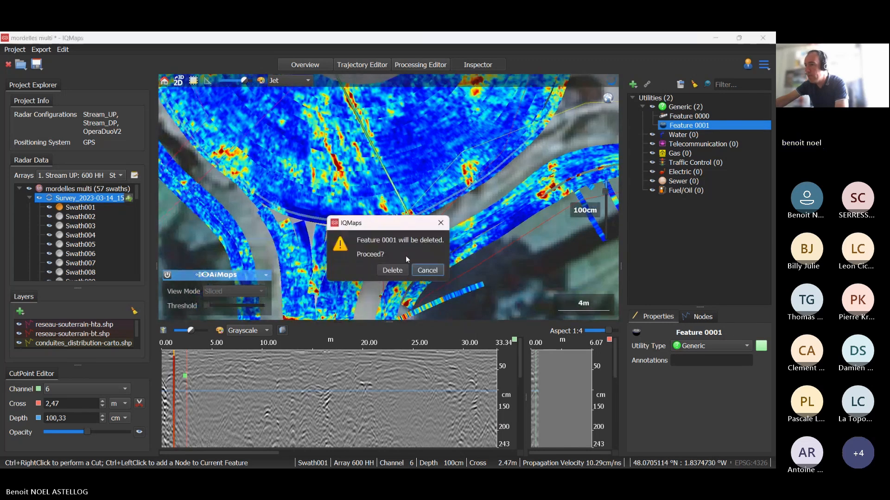
pyautogui.click(399, 271)
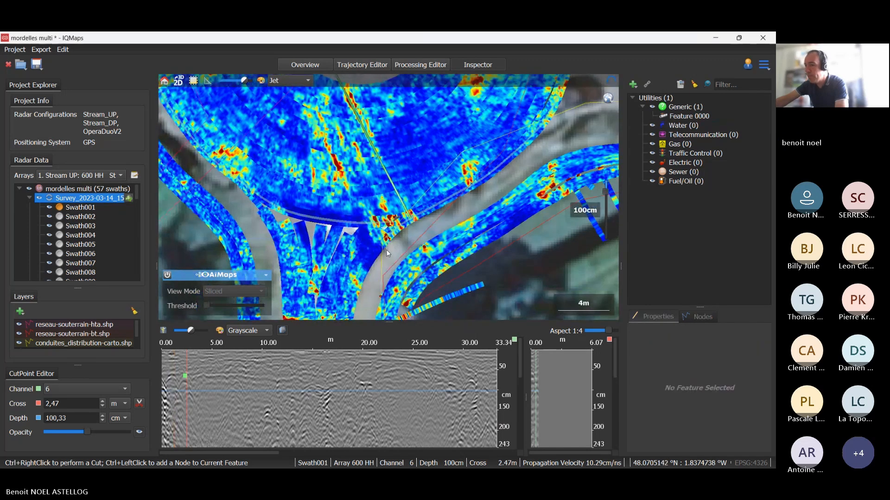
# Step: Start a second pipe on the neighbouring Swath001 hyperbola about 66 cm deep and add a node on Swath003 near 307.59 m, about 90 cm deep
pyautogui.rightClick(172, 380)
pyautogui.click(204, 417)
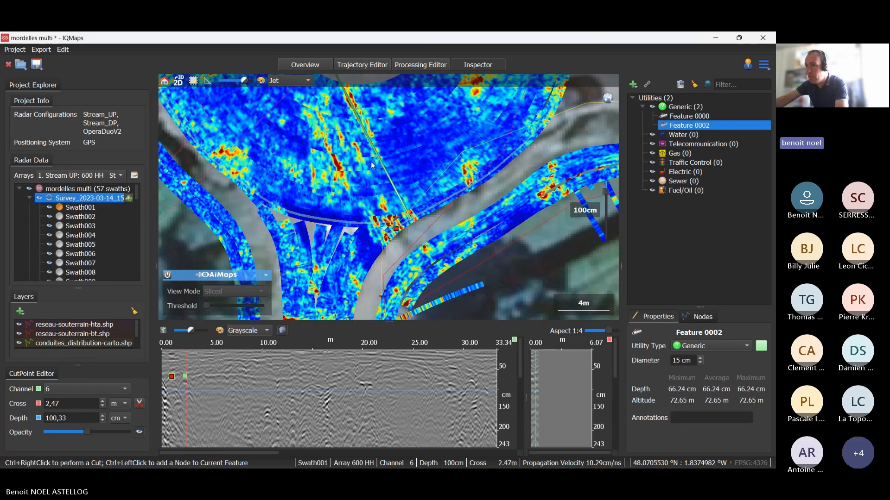
pyautogui.moveTo(371, 163); pyautogui.dragTo(407, 227)
pyautogui.keyDown('ctrl'); pyautogui.rightClick(373, 245); pyautogui.keyUp('ctrl')
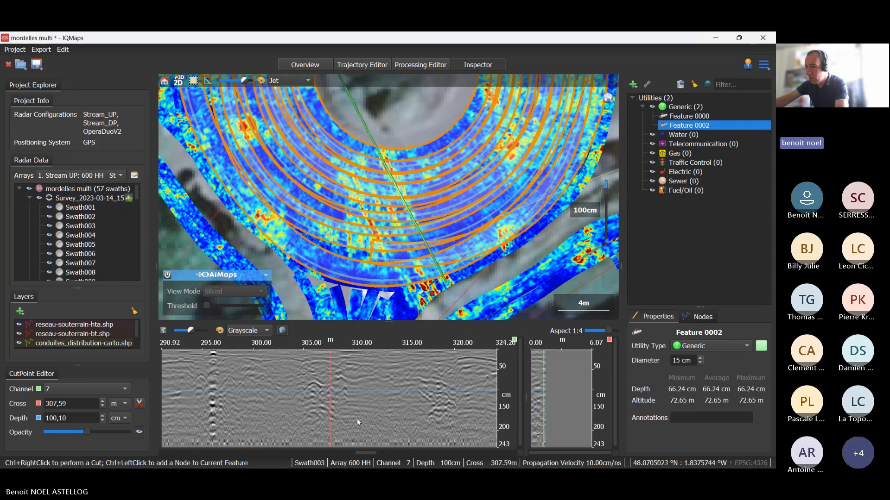
pyautogui.keyDown('ctrl'); pyautogui.click(328, 386); pyautogui.keyUp('ctrl')
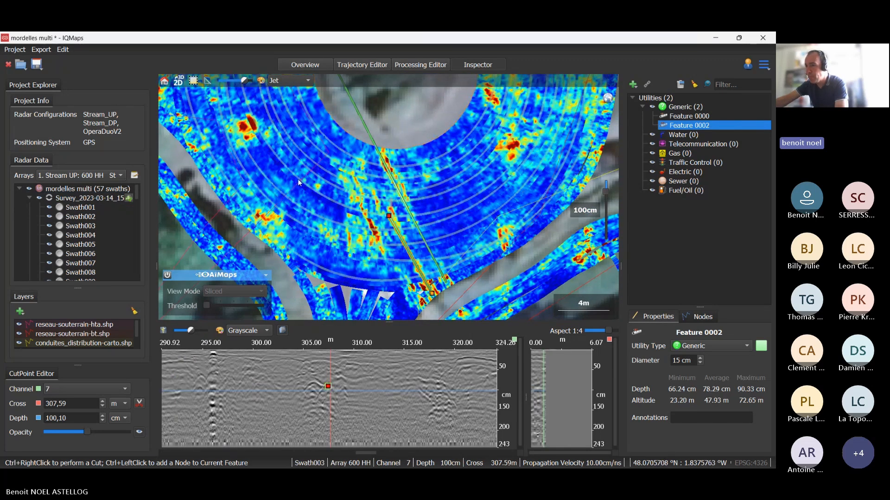
# Step: Extend the second pipe northwest with nodes on Swath003, Swath007 and Swath010 at about 86, 50 and 42 cm deep
pyautogui.moveTo(298, 179); pyautogui.dragTo(438, 392)
pyautogui.keyDown('ctrl'); pyautogui.rightClick(392, 163); pyautogui.keyUp('ctrl')
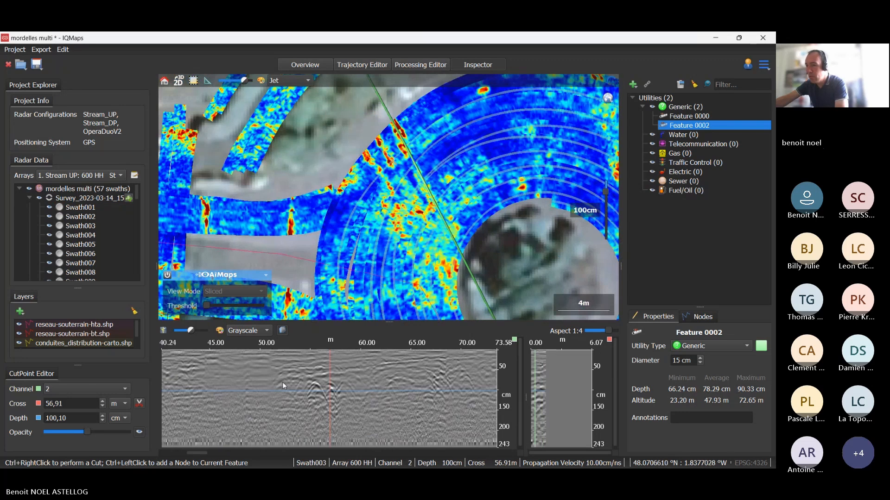
pyautogui.keyDown('ctrl'); pyautogui.click(327, 384); pyautogui.keyUp('ctrl')
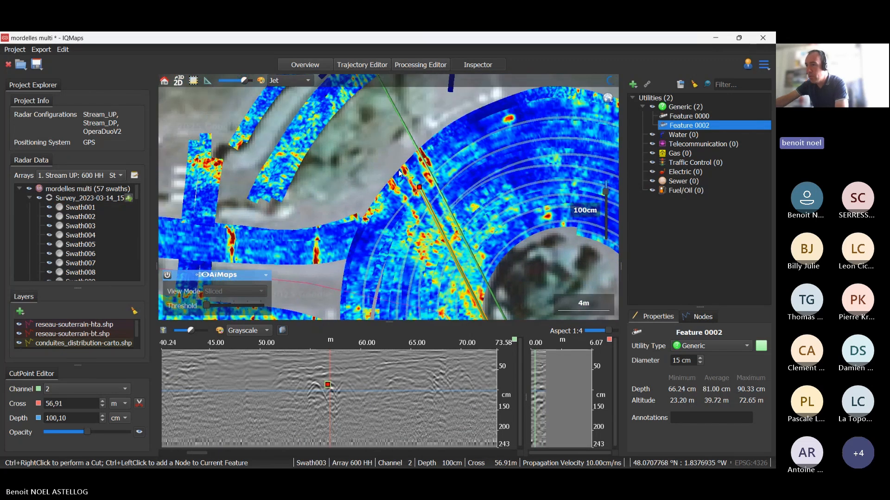
pyautogui.keyDown('ctrl'); pyautogui.rightClick(402, 181); pyautogui.keyUp('ctrl')
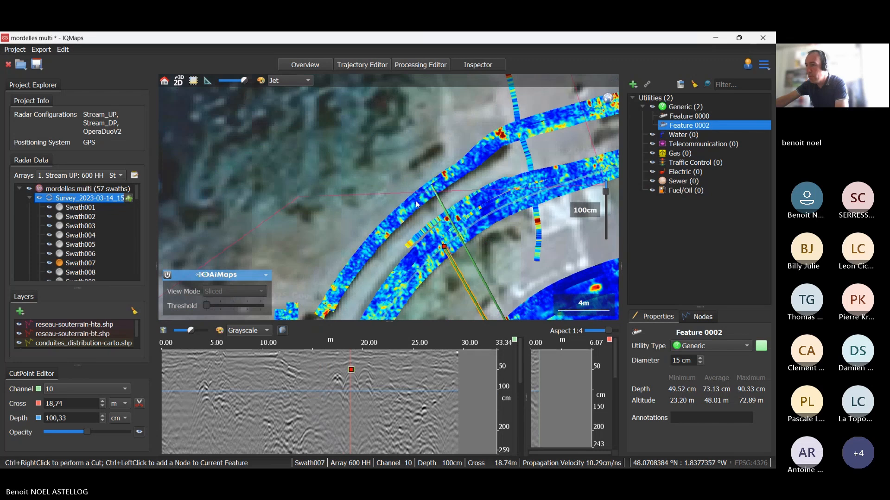
pyautogui.keyDown('ctrl'); pyautogui.rightClick(416, 203); pyautogui.keyUp('ctrl')
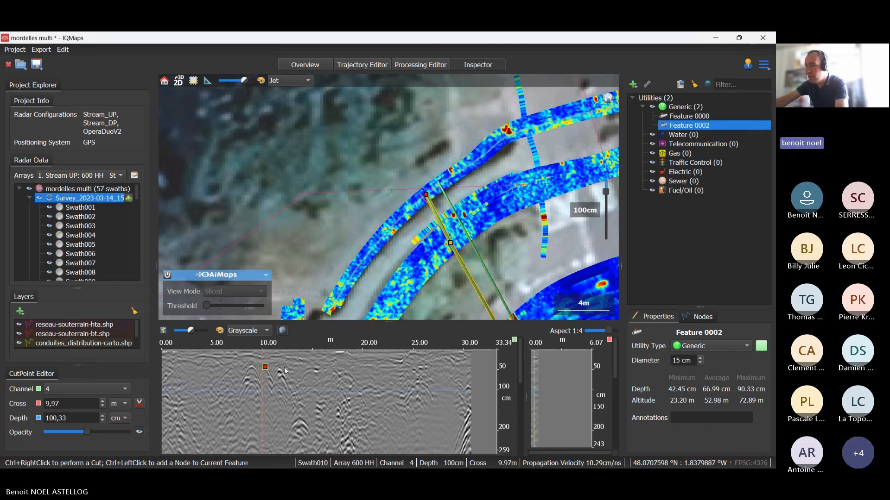
# Step: Start a third pipe on Swath010 near 9.29 m, about 41 cm deep, and add its second node on Swath007 about 53 cm deep
pyautogui.click(415, 204)
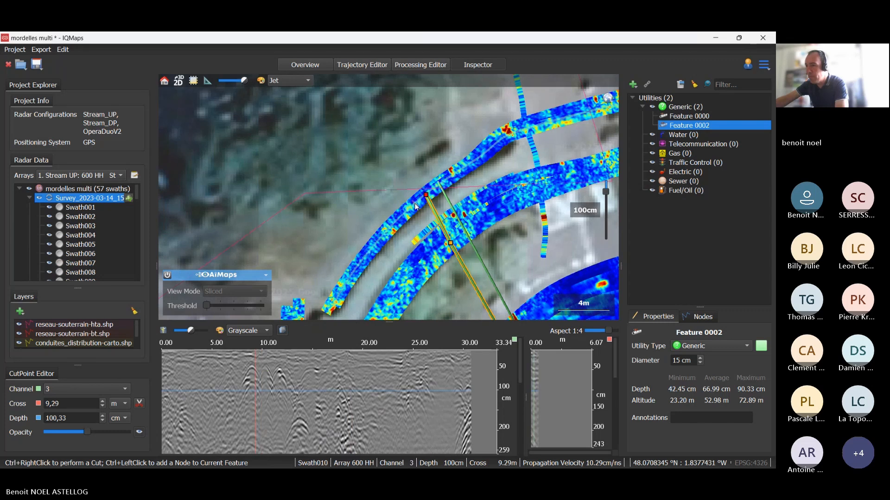
pyautogui.rightClick(254, 370)
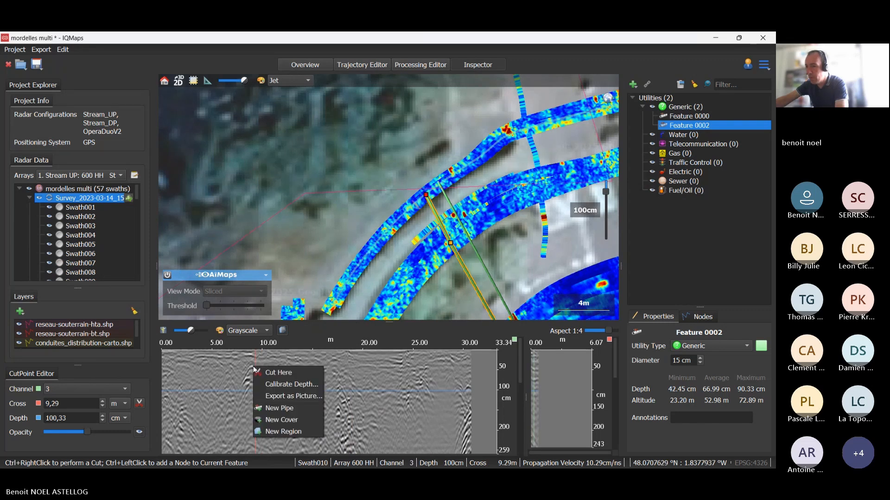
pyautogui.click(293, 407)
pyautogui.click(438, 265)
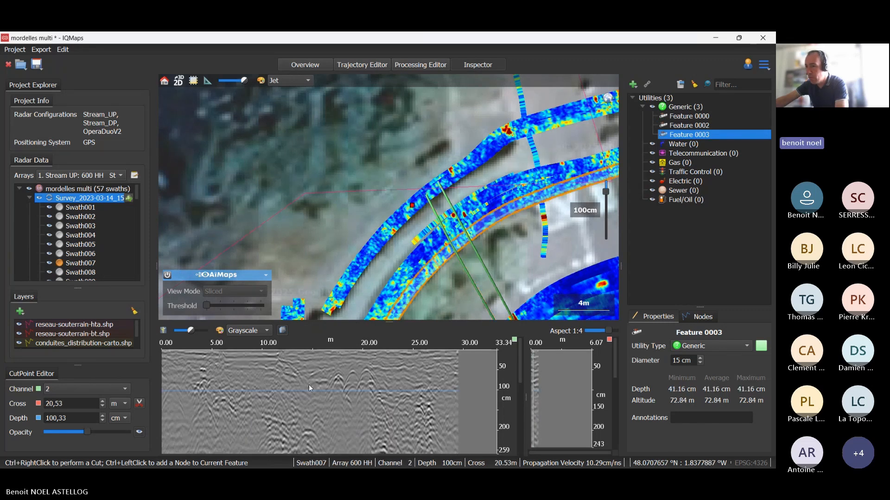
pyautogui.keyDown('ctrl'); pyautogui.click(366, 370); pyautogui.keyUp('ctrl')
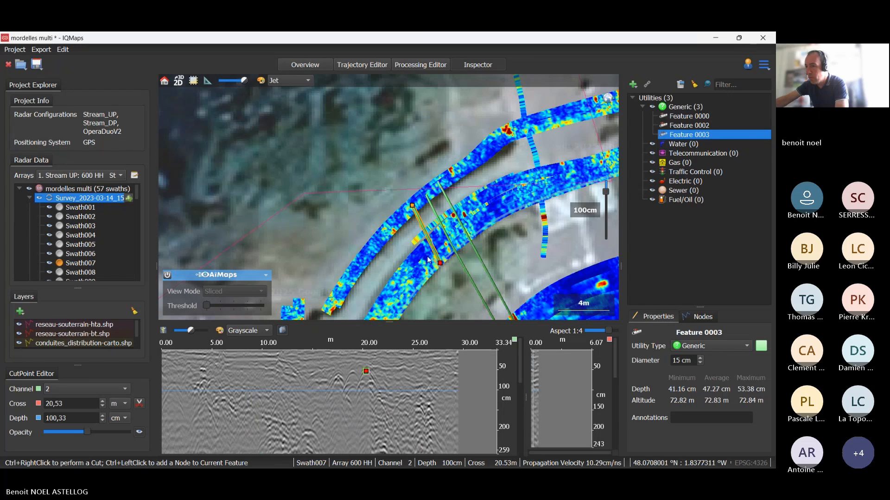
# Step: Cut Swath001 at 61.92 m on the roundabout's northwest edge and add the third pipe's next node about 75 cm deep
pyautogui.scroll(2, 414, 172)
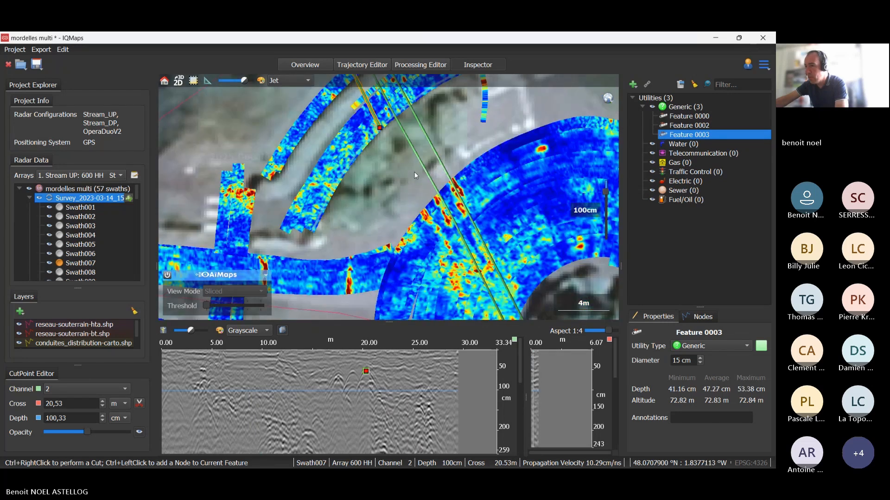
pyautogui.click(422, 219)
pyautogui.keyDown('ctrl'); pyautogui.click(327, 379); pyautogui.keyUp('ctrl')
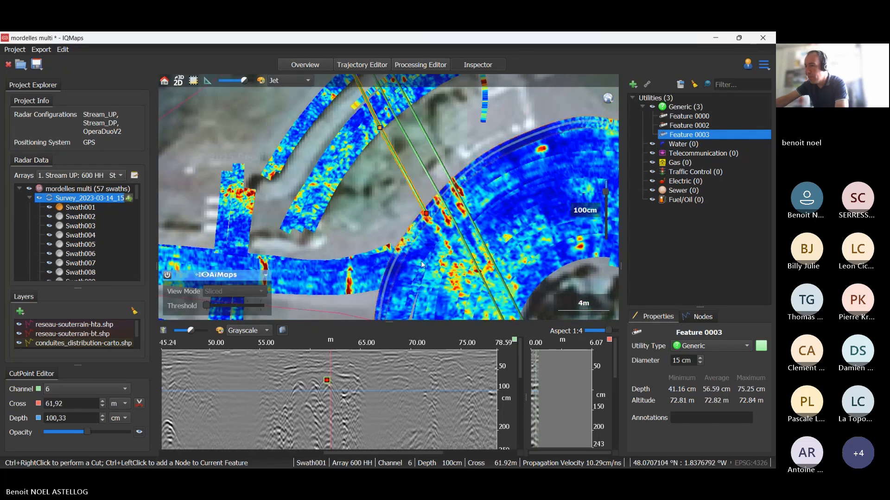
# Step: Continue the third pipe southeast with nodes on Swath003 near 239.84 m, about 81.5 cm deep, and at the start of Swath001, about 67.5 cm deep
pyautogui.moveTo(421, 265); pyautogui.dragTo(363, 111)
pyautogui.click(503, 277)
pyautogui.moveTo(503, 277); pyautogui.dragTo(441, 161)
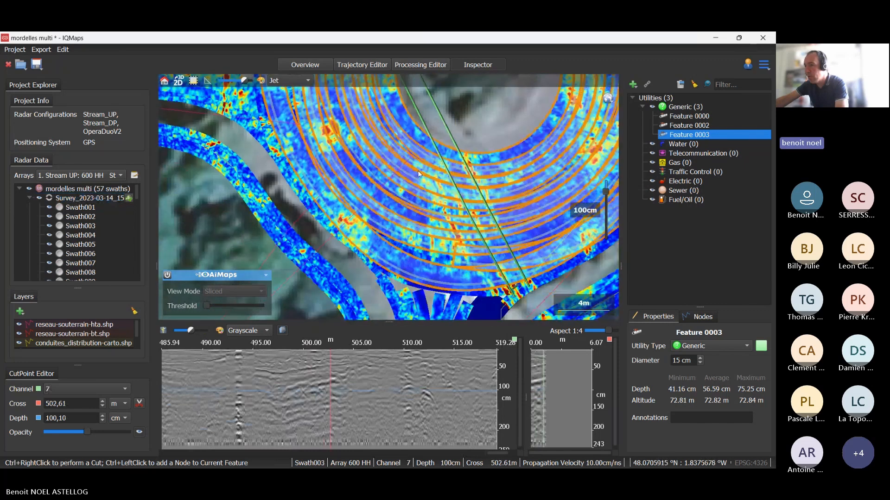
pyautogui.click(455, 228)
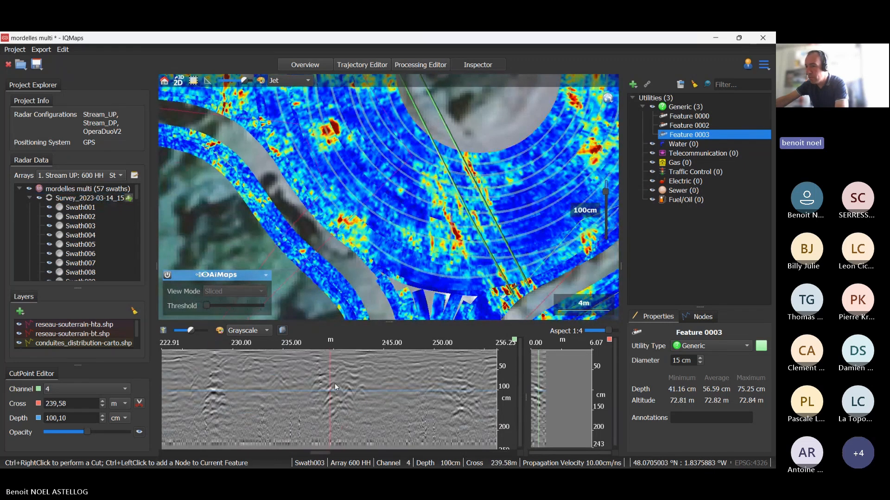
pyautogui.press('Right')
pyautogui.press('Right')
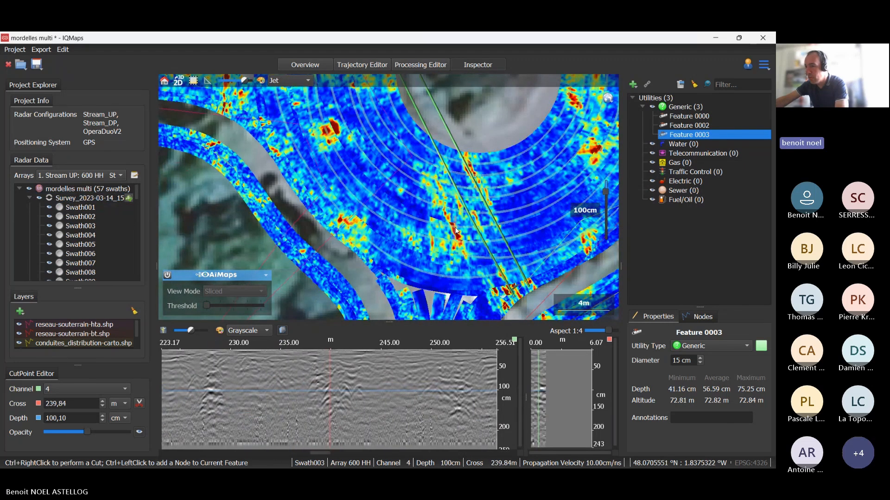
pyautogui.keyDown('ctrl'); pyautogui.click(333, 382); pyautogui.keyUp('ctrl')
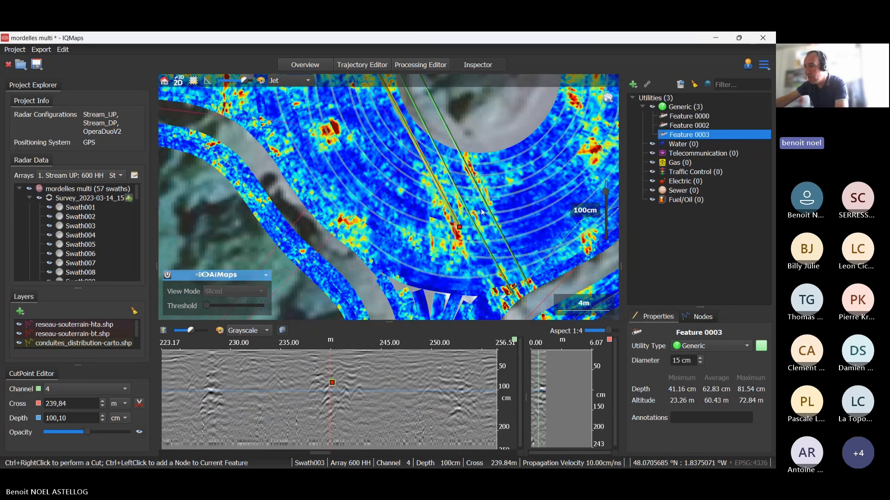
pyautogui.click(90, 198)
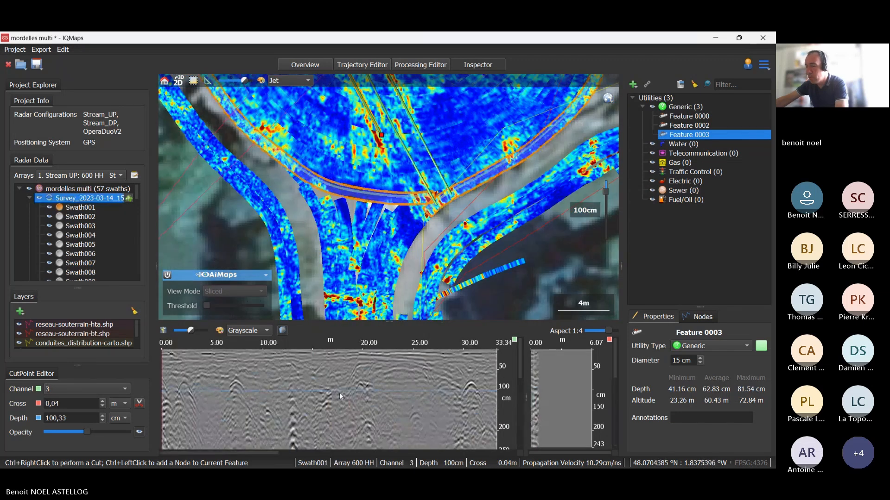
pyautogui.keyDown('ctrl'); pyautogui.click(162, 376); pyautogui.keyUp('ctrl')
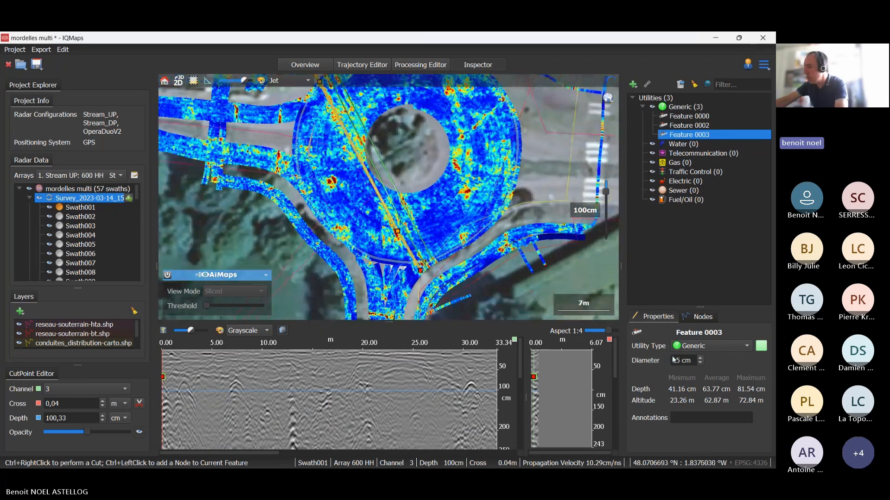
# Step: Classify the third pipe, the westernmost of the three parallel lines, as Sewer
pyautogui.click(711, 346)
pyautogui.click(690, 415)
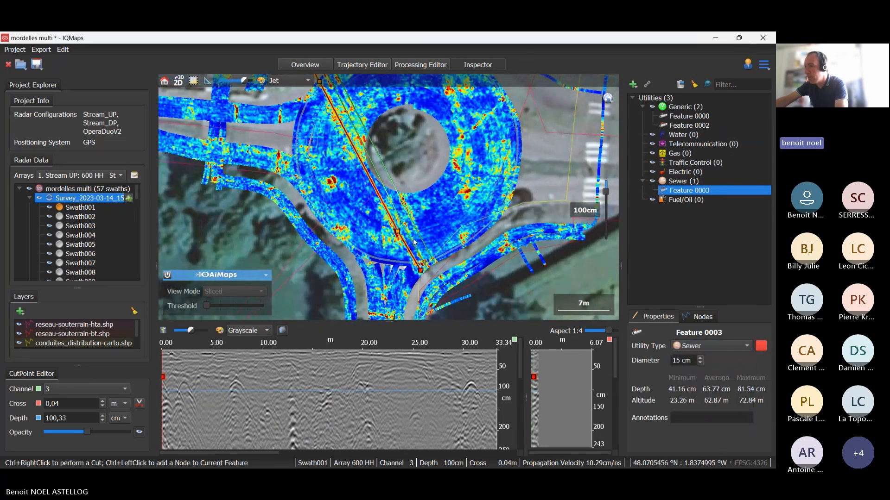
# Step: Classify the middle and easternmost of the three parallel pipes across the roundabout as Sewer
pyautogui.click(416, 243)
pyautogui.scroll(3, 411, 267)
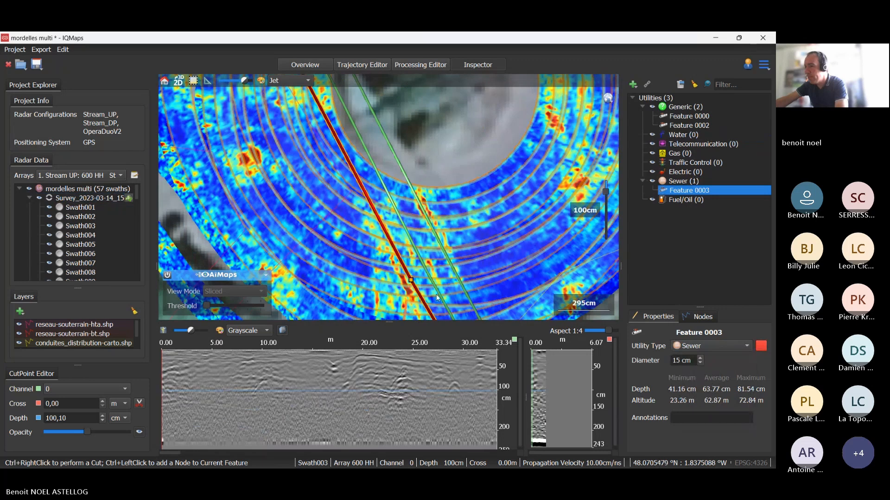
pyautogui.click(439, 293)
pyautogui.click(699, 347)
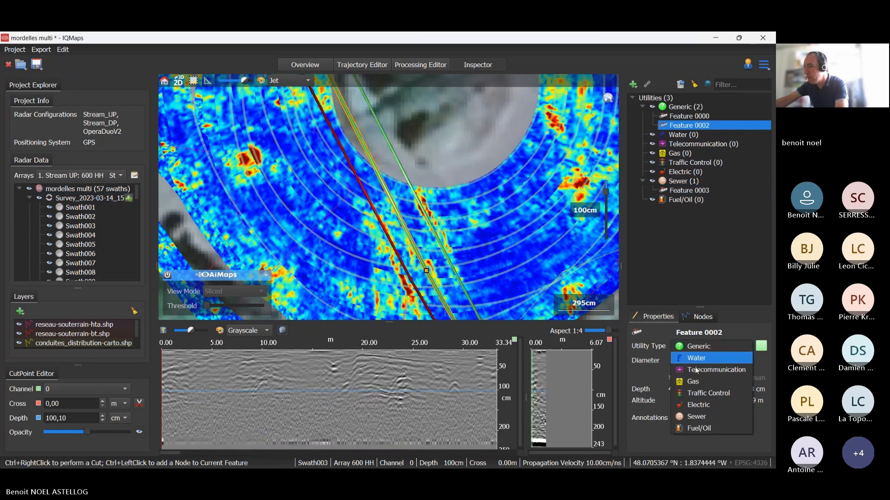
pyautogui.click(695, 416)
pyautogui.click(458, 279)
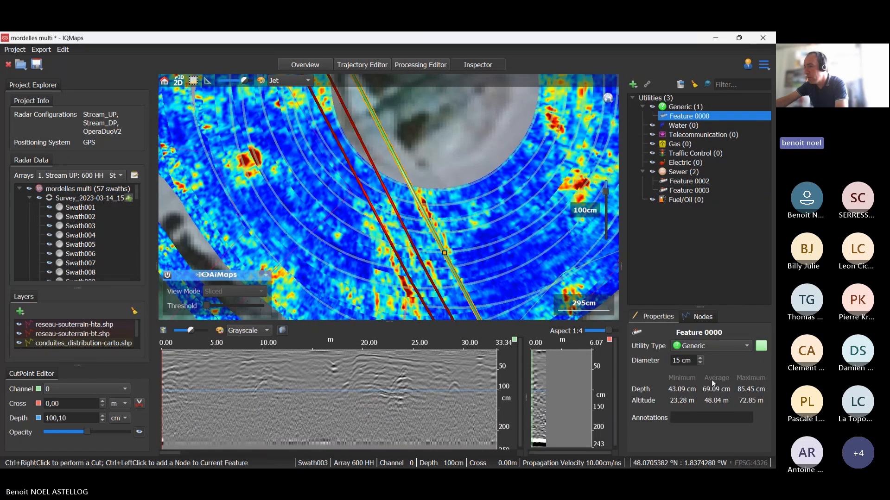
pyautogui.click(712, 347)
pyautogui.click(697, 416)
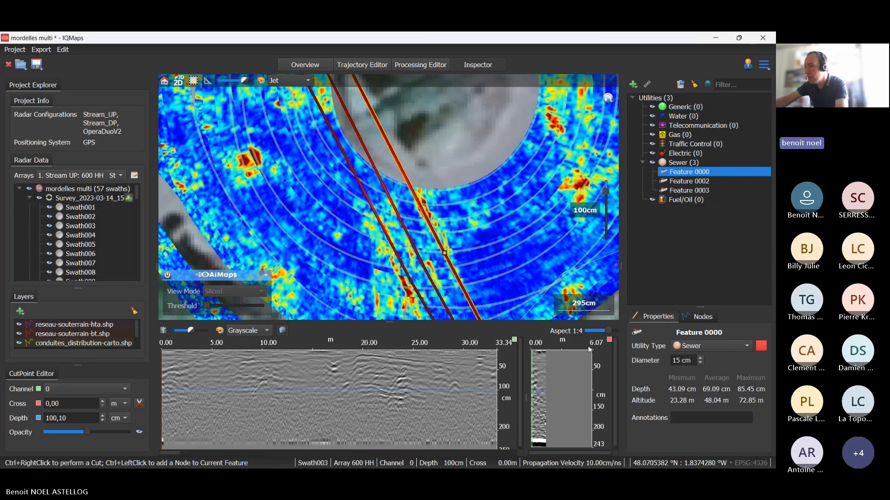
# Step: Set the diameter of all three parallel sewer pipes to 50 cm and save the project
pyautogui.tripleClick(684, 361)
pyautogui.write('50')
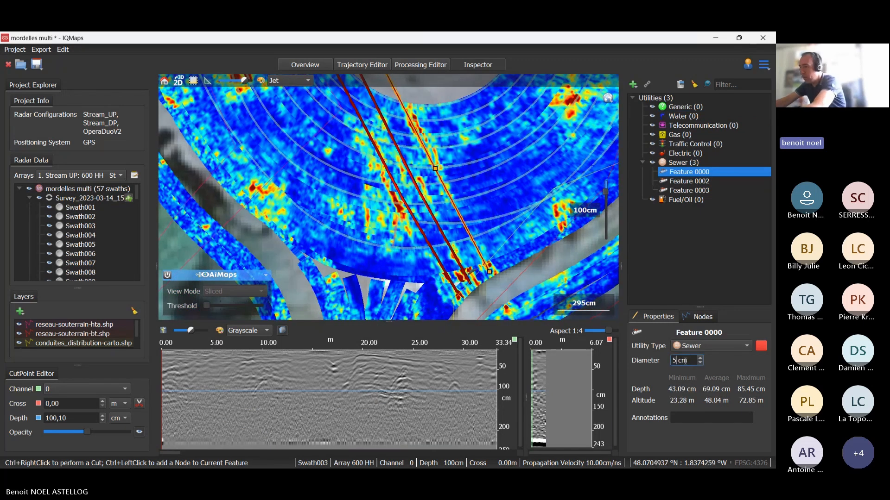
pyautogui.click(463, 271)
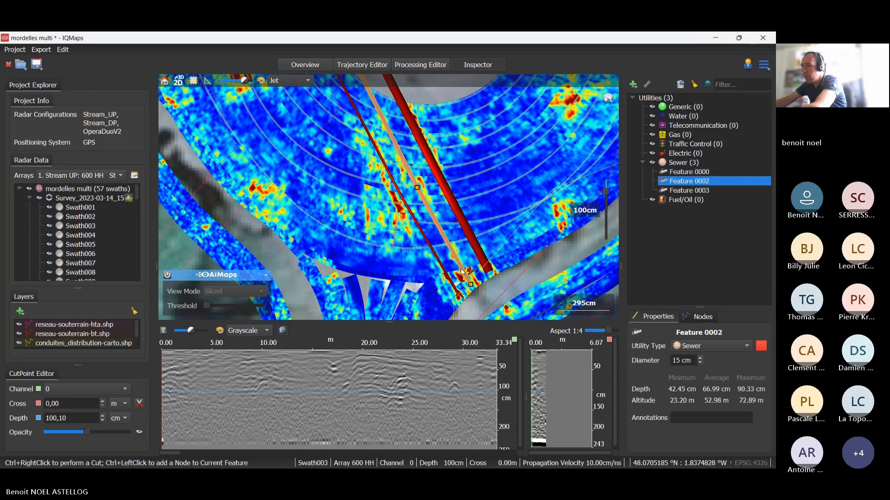
pyautogui.tripleClick(678, 361)
pyautogui.write('50')
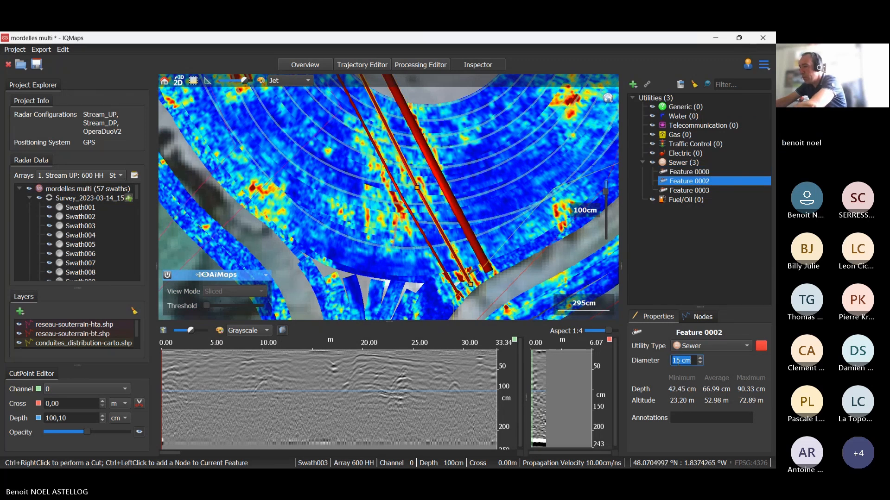
pyautogui.click(454, 289)
pyautogui.click(681, 361)
pyautogui.tripleClick(680, 360)
pyautogui.write('50')
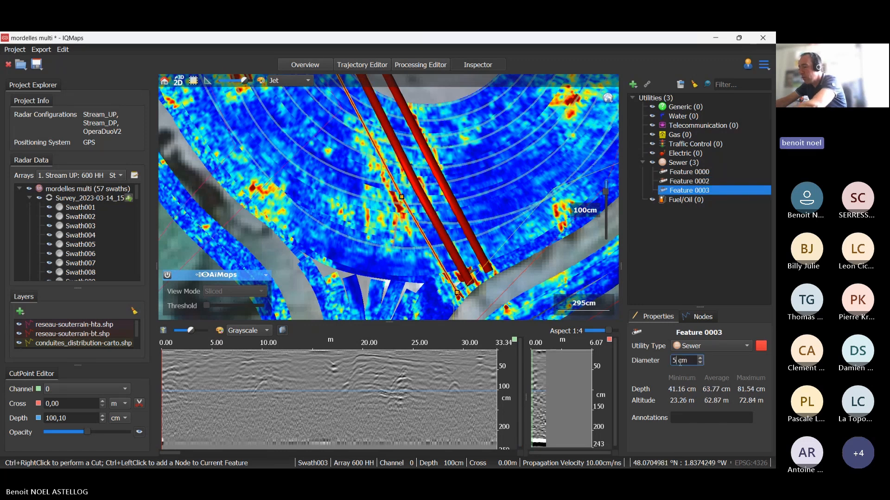
pyautogui.scroll(-5, 507, 229)
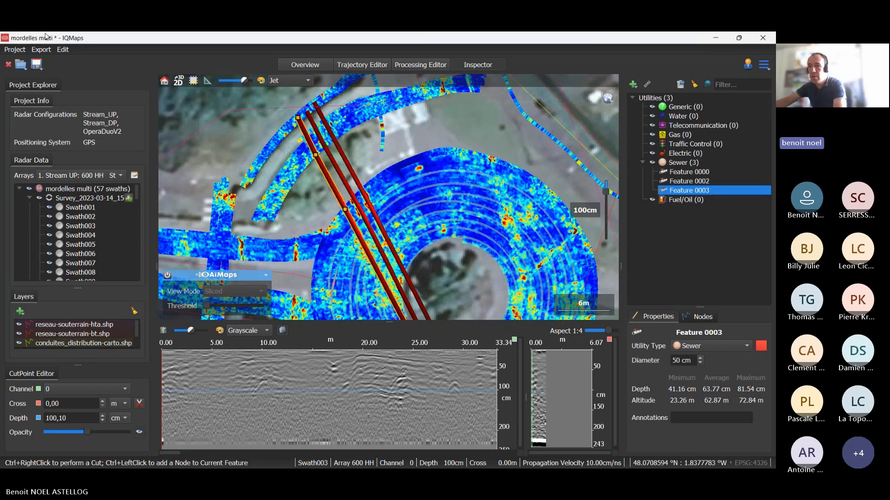
pyautogui.click(37, 64)
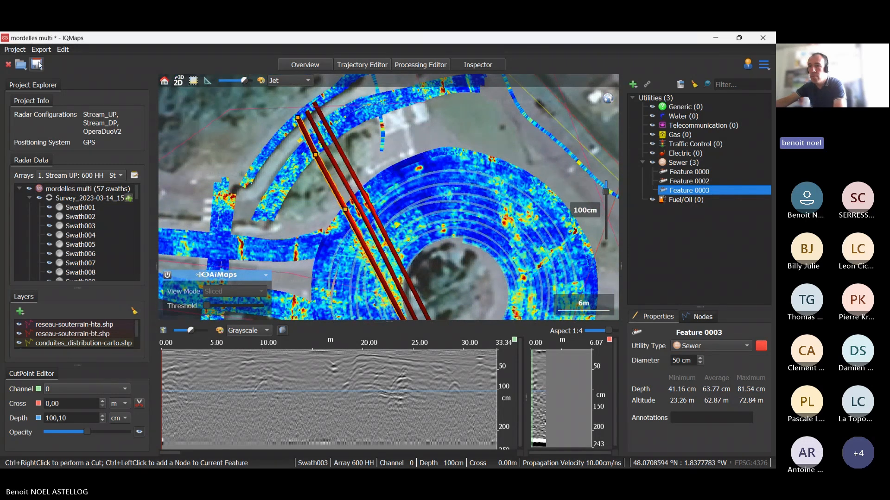
# Step: Show the three pipes in 3D with the radar slice lowered to about 477 cm
pyautogui.click(178, 81)
pyautogui.moveTo(468, 216); pyautogui.dragTo(411, 122)
pyautogui.scroll(3, 412, 125)
pyautogui.moveTo(501, 200); pyautogui.dragTo(445, 199)
pyautogui.moveTo(606, 193); pyautogui.dragTo(463, 168)
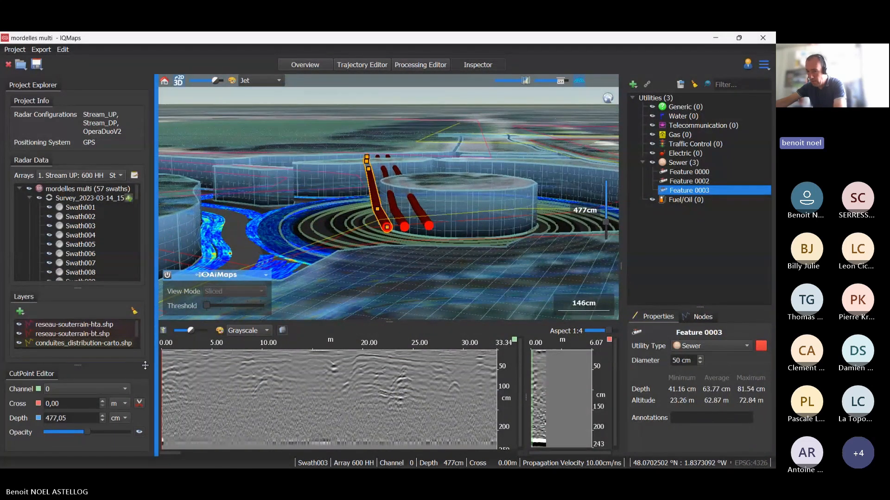
# Step: Hide the reseau-souterrain-bt.shp layer and examine the three pipes under the roundabout in 3D
pyautogui.click(19, 334)
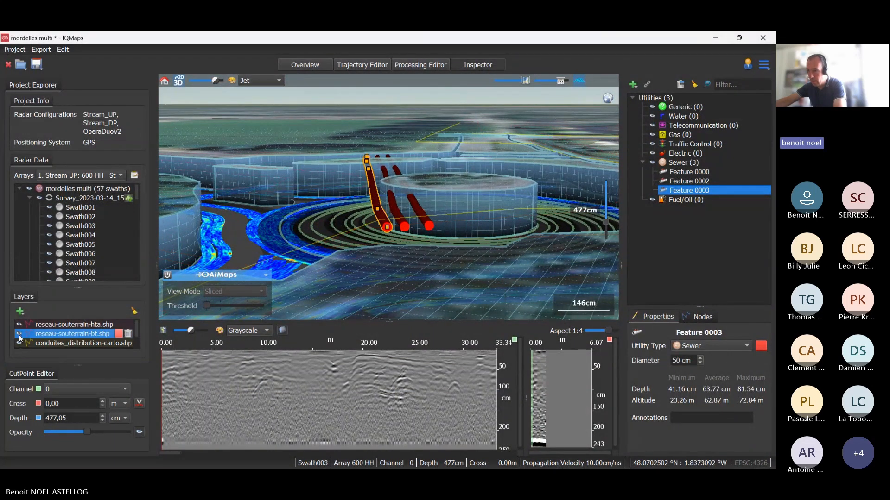
pyautogui.scroll(3, 392, 191)
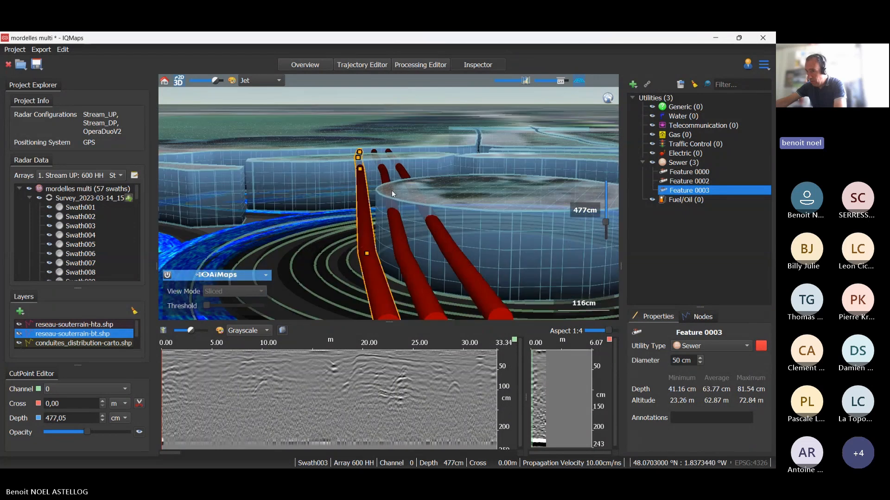
pyautogui.moveTo(391, 190)
pyautogui.mouseDown()
pyautogui.moveTo(454, 137)
pyautogui.moveTo(382, 197)
pyautogui.mouseUp()
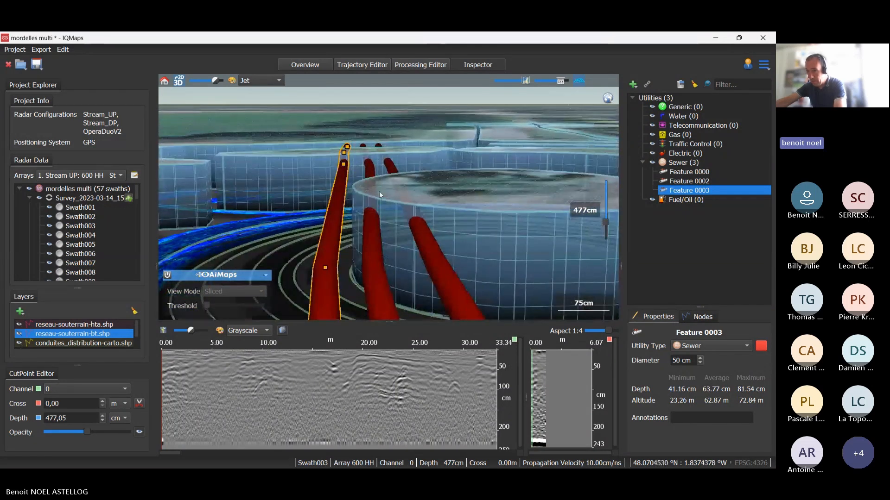
pyautogui.moveTo(427, 230); pyautogui.dragTo(401, 213)
pyautogui.scroll(-2, 402, 212)
pyautogui.moveTo(405, 175); pyautogui.dragTo(407, 205)
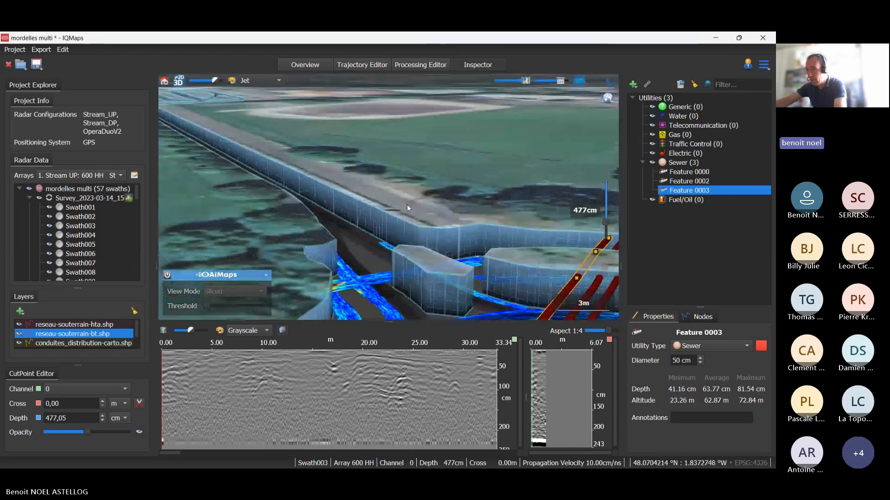
# Step: Return to the 2D plan and set the radar slice depth to about 10 cm
pyautogui.click(176, 81)
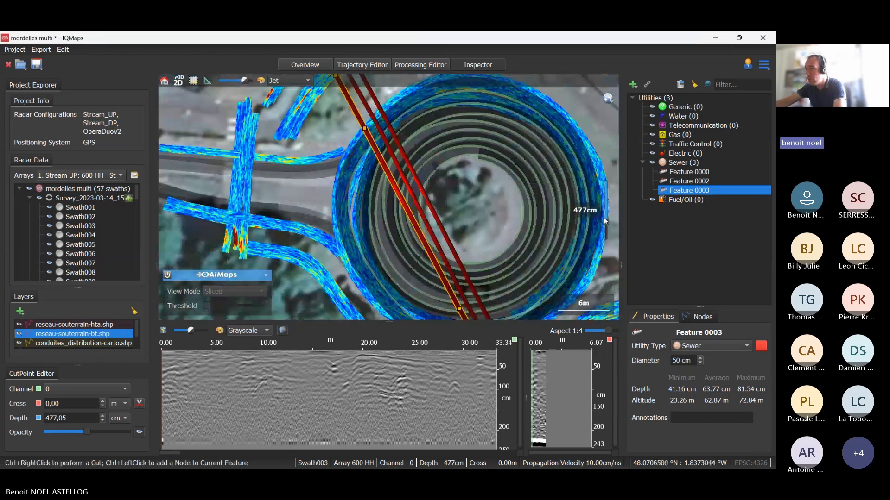
pyautogui.moveTo(606, 222); pyautogui.dragTo(614, 186)
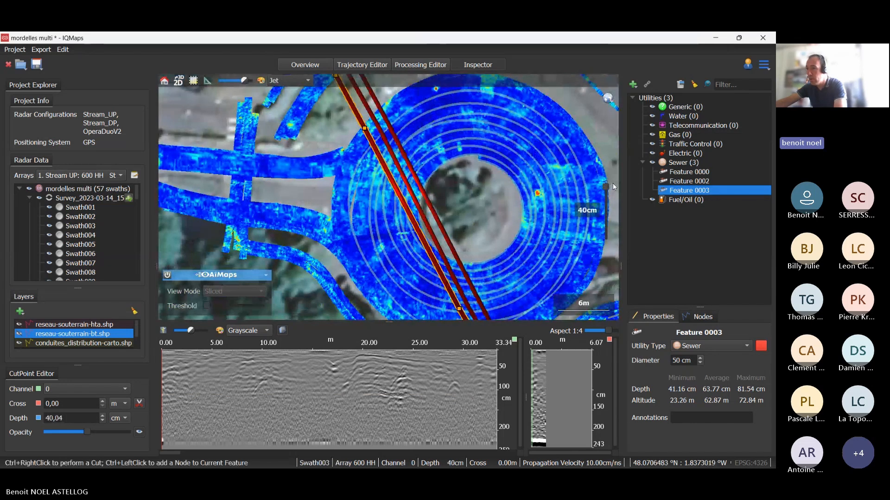
pyautogui.moveTo(613, 186); pyautogui.dragTo(613, 182)
pyautogui.scroll(3, 378, 248)
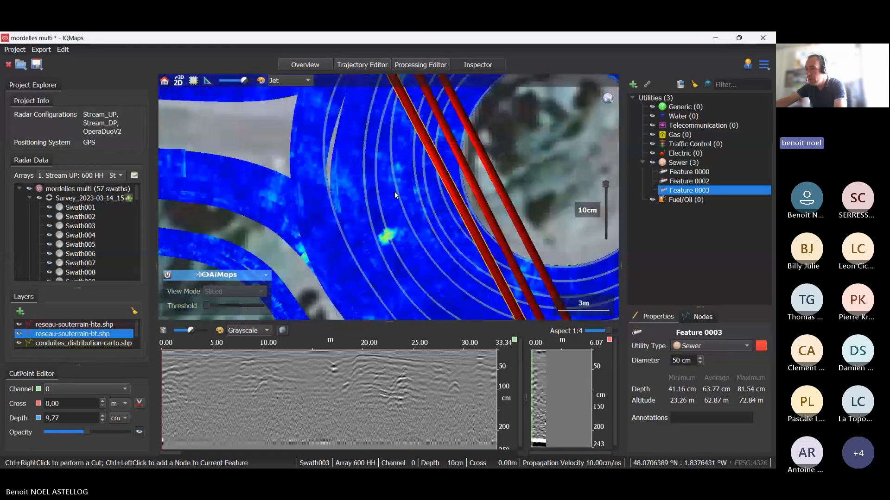
pyautogui.moveTo(394, 192); pyautogui.dragTo(396, 182)
# Step: Draw a new region around the bright anomaly west of the three pipes and adjust its nodes to the anomaly's outline
pyautogui.rightClick(381, 223)
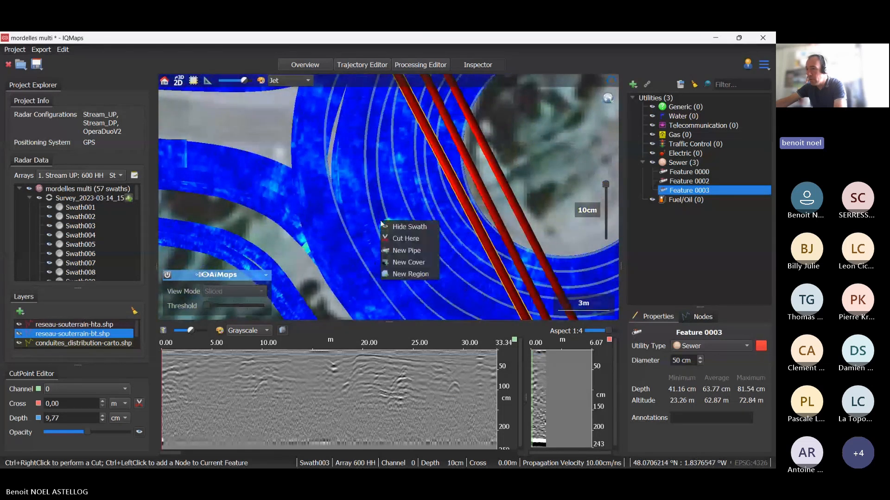
pyautogui.click(412, 265)
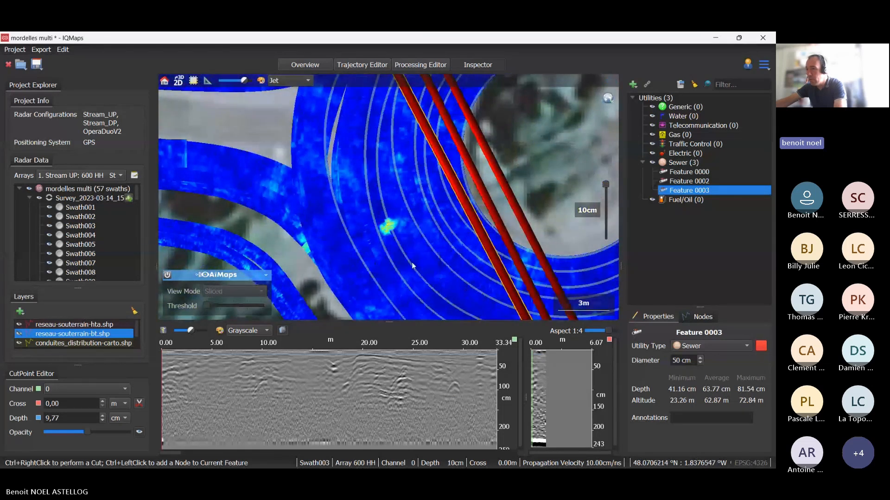
pyautogui.keyDown('ctrl'); pyautogui.click(395, 227); pyautogui.keyUp('ctrl')
pyautogui.keyDown('ctrl'); pyautogui.click(387, 232); pyautogui.keyUp('ctrl')
pyautogui.keyDown('ctrl'); pyautogui.click(379, 230); pyautogui.keyUp('ctrl')
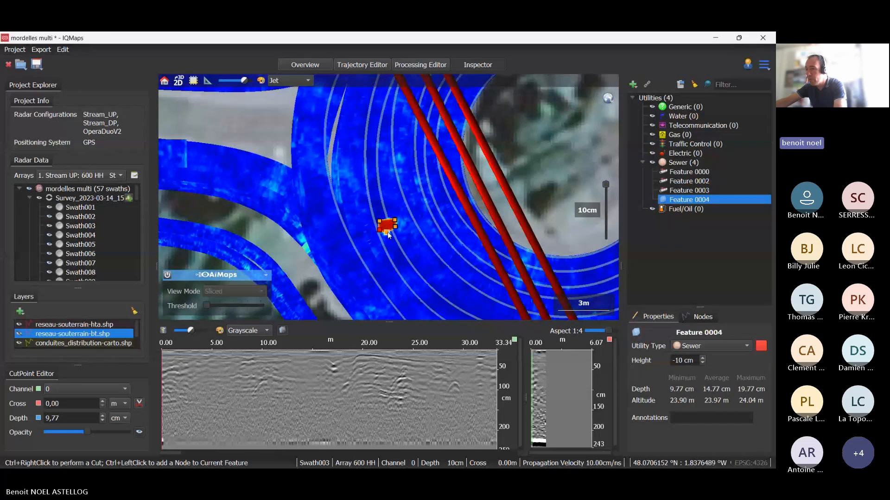
pyautogui.moveTo(387, 233); pyautogui.dragTo(385, 250)
pyautogui.moveTo(406, 211)
pyautogui.mouseDown()
pyautogui.moveTo(381, 204)
pyautogui.moveTo(403, 225)
pyautogui.mouseUp()
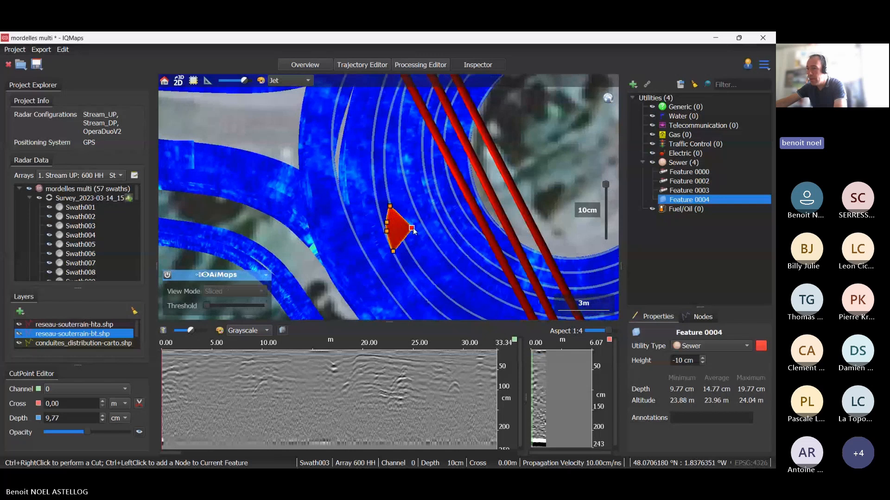
pyautogui.moveTo(418, 226)
pyautogui.mouseDown()
pyautogui.moveTo(392, 209)
pyautogui.moveTo(411, 227)
pyautogui.moveTo(400, 229)
pyautogui.moveTo(406, 225)
pyautogui.mouseUp()
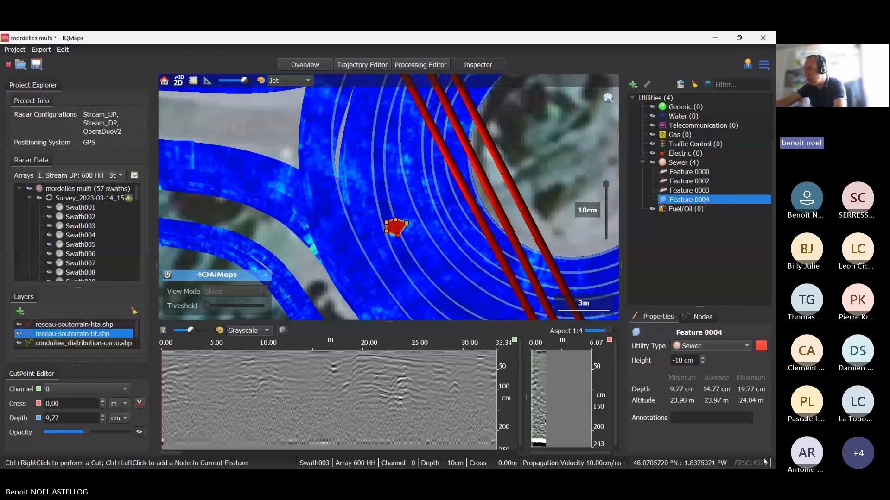
# Step: Set the new region's height to -100 cm
pyautogui.doubleClick(679, 360)
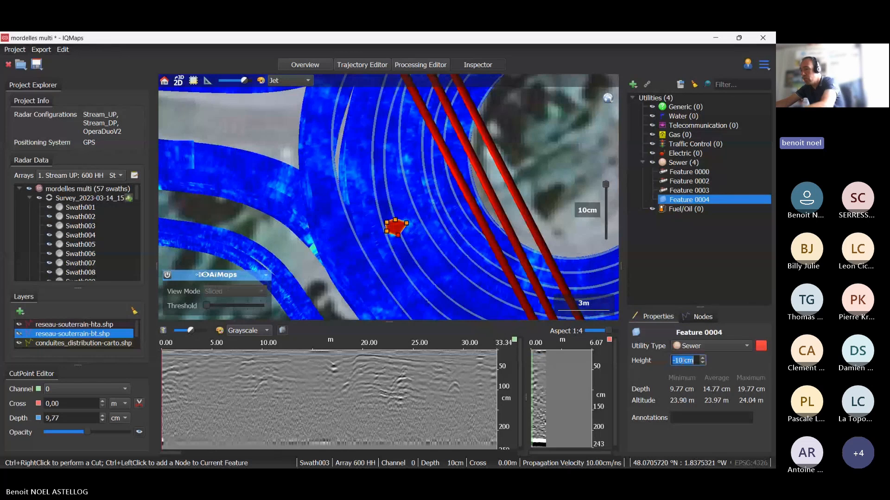
pyautogui.write('5')
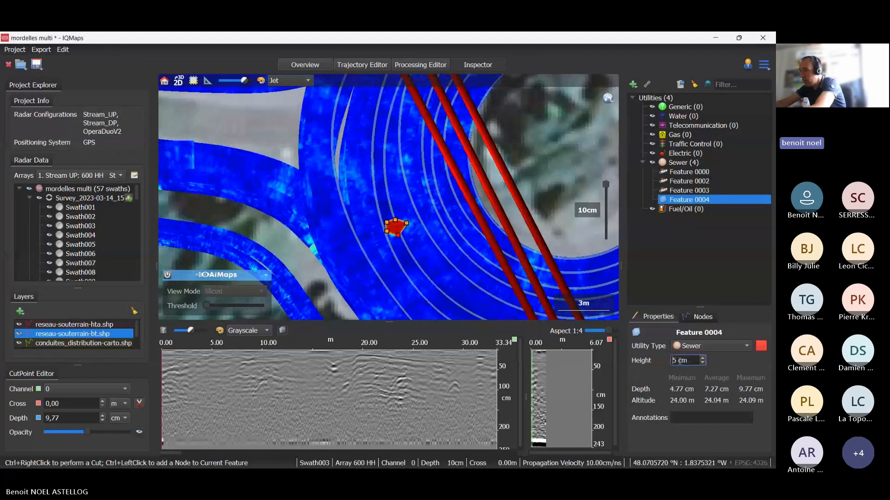
pyautogui.write('-')
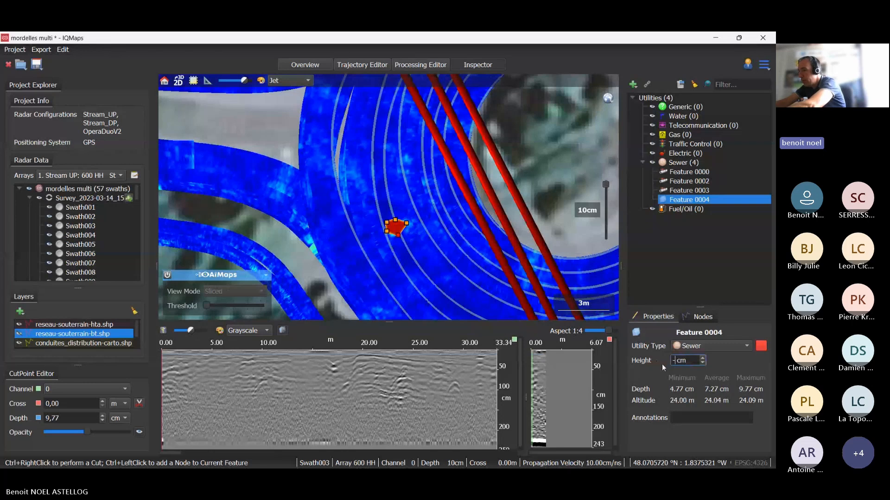
pyautogui.write('100')
pyautogui.press('Return')
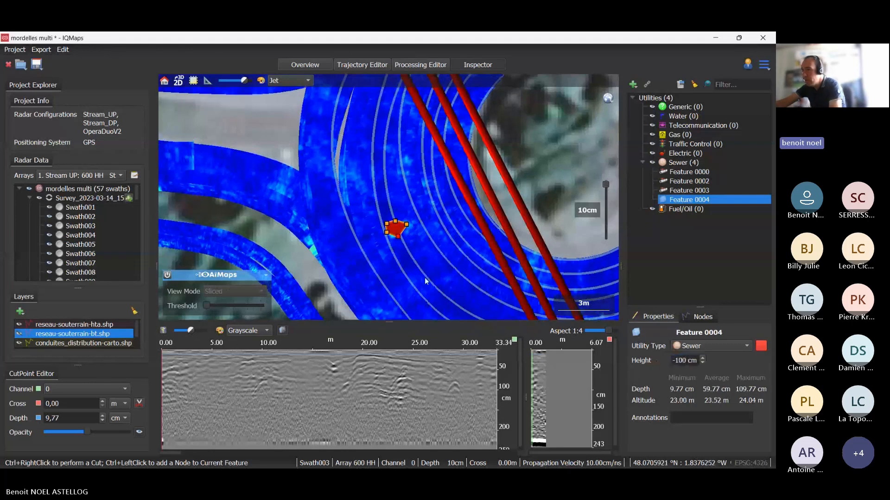
# Step: Show the region in 3D with the radar slice at about 482 cm and set its height to -200 cm
pyautogui.click(184, 82)
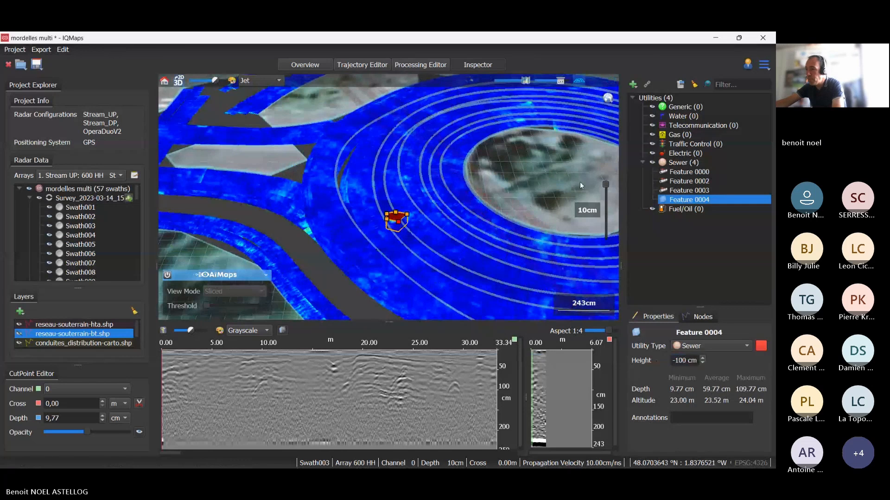
pyautogui.moveTo(606, 186); pyautogui.dragTo(606, 224)
pyautogui.moveTo(429, 212); pyautogui.dragTo(371, 172)
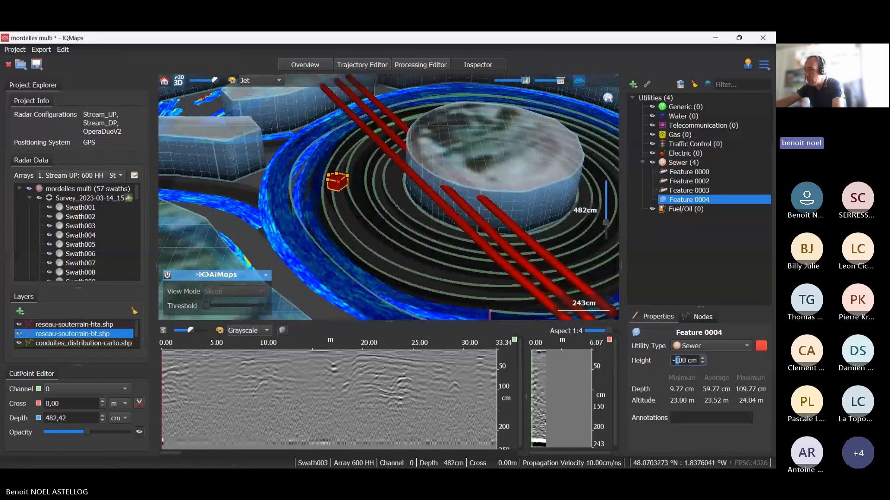
pyautogui.write('2')
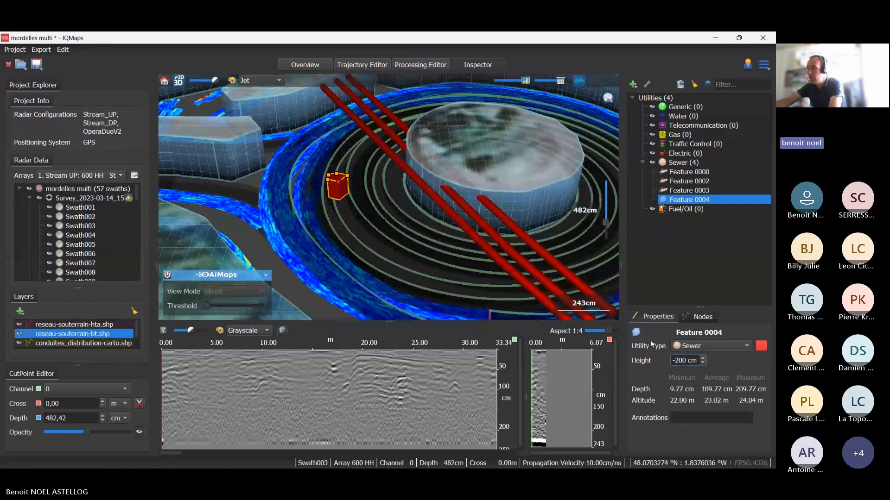
# Step: Make the ground imagery slightly more transparent in 3D to inspect the buried pipes and the region
pyautogui.moveTo(455, 208); pyautogui.dragTo(406, 251)
pyautogui.scroll(-1, 406, 251)
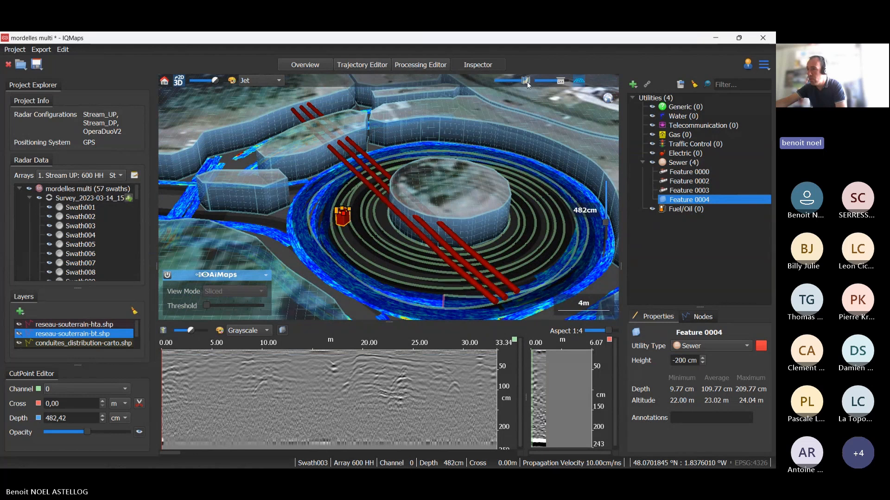
pyautogui.moveTo(525, 80); pyautogui.dragTo(557, 84)
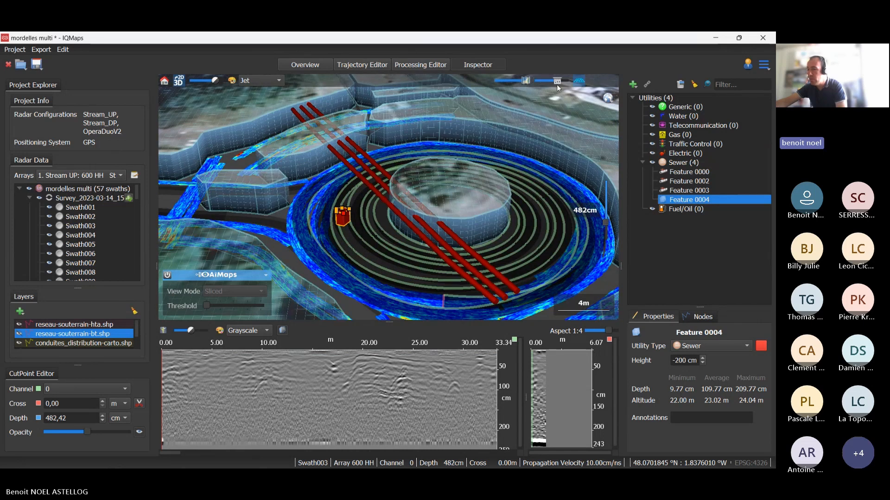
pyautogui.moveTo(397, 191); pyautogui.dragTo(308, 201)
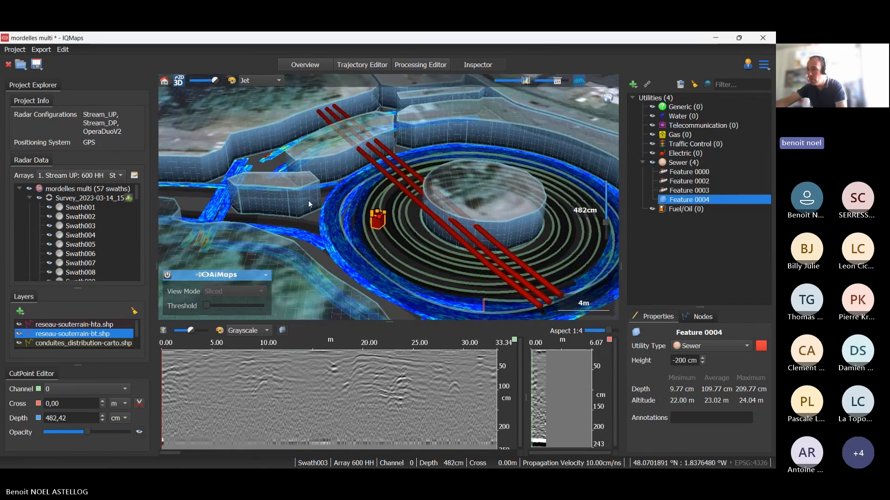
# Step: Return to the 2D plan of the whole roundabout and clear the feature selection
pyautogui.click(178, 82)
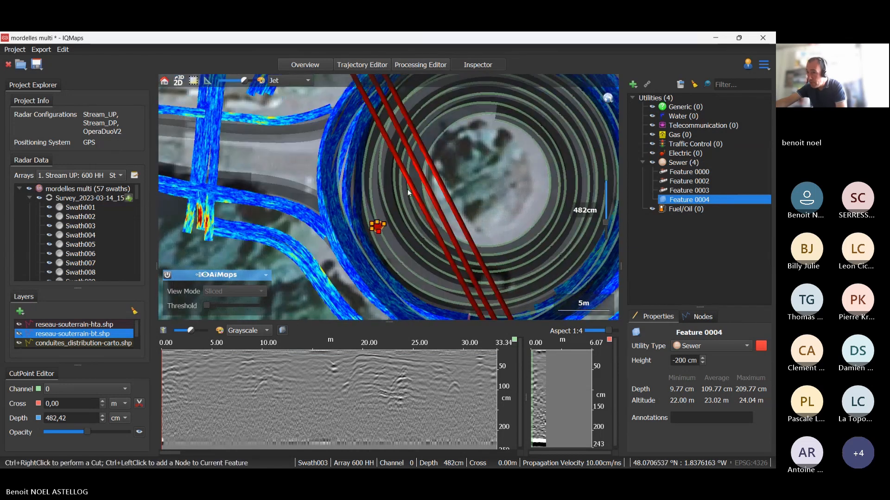
pyautogui.click(532, 166)
pyautogui.scroll(-4, 491, 166)
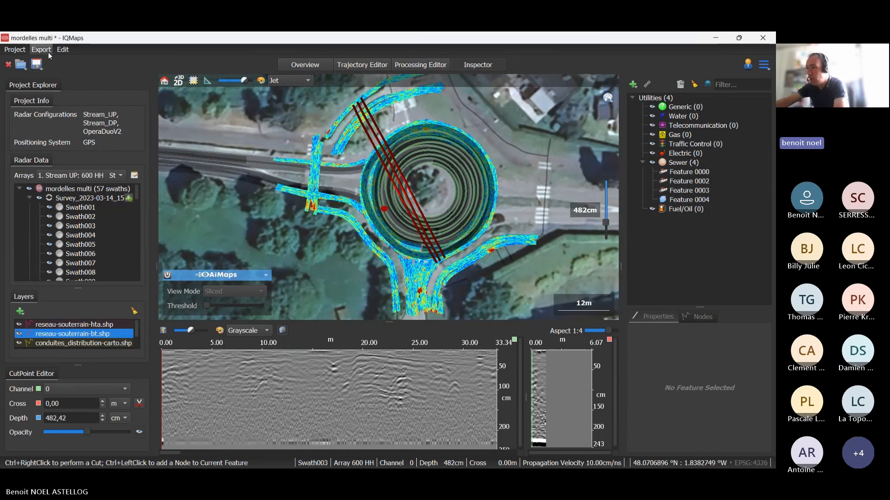
# Step: Set the radar slice depth to about 85 cm and examine the road west of the roundabout
pyautogui.moveTo(349, 218); pyautogui.dragTo(384, 217)
pyautogui.moveTo(595, 215); pyautogui.dragTo(614, 192)
pyautogui.scroll(2, 332, 228)
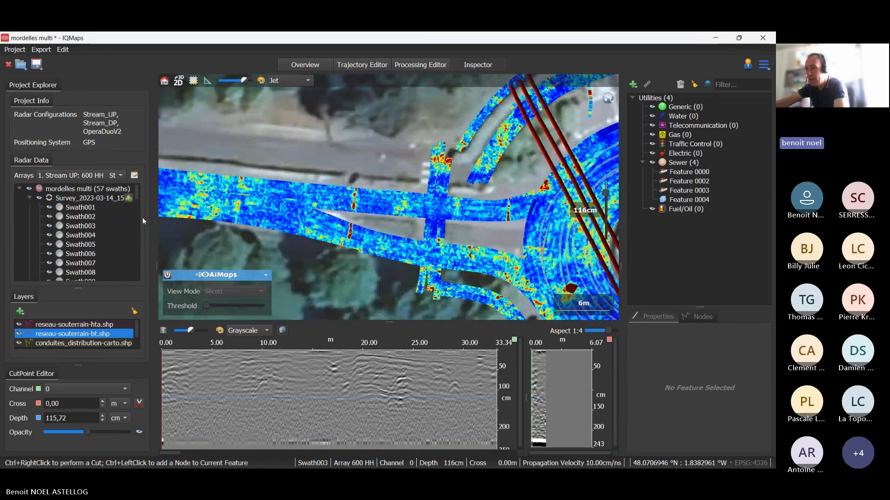
pyautogui.moveTo(197, 217); pyautogui.dragTo(567, 244)
pyautogui.moveTo(232, 166); pyautogui.dragTo(606, 190)
pyautogui.moveTo(376, 203); pyautogui.dragTo(559, 210)
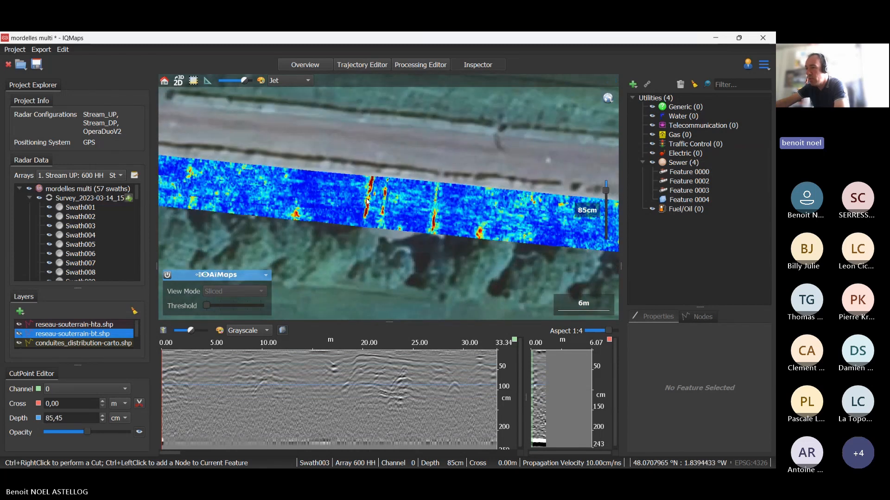
pyautogui.moveTo(326, 185)
pyautogui.mouseDown()
pyautogui.moveTo(483, 243)
pyautogui.moveTo(338, 215)
pyautogui.mouseUp()
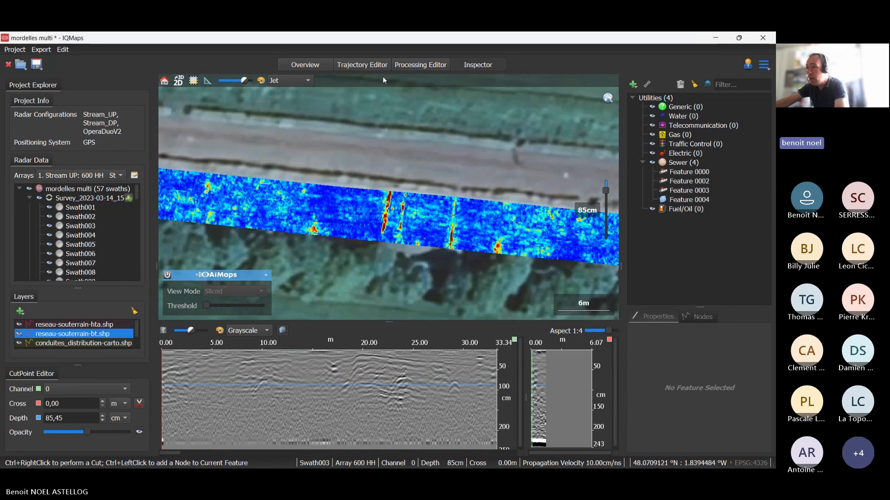
# Step: Open the features export and review the available file formats
pyautogui.click(45, 52)
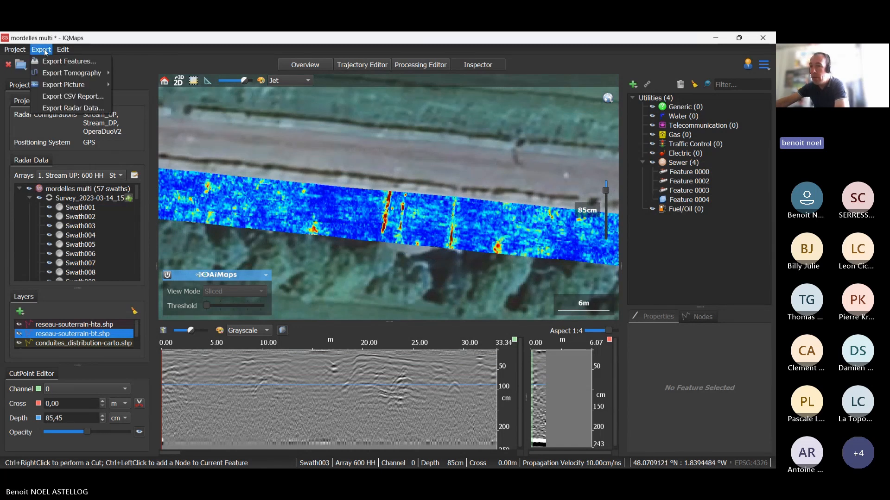
pyautogui.click(72, 63)
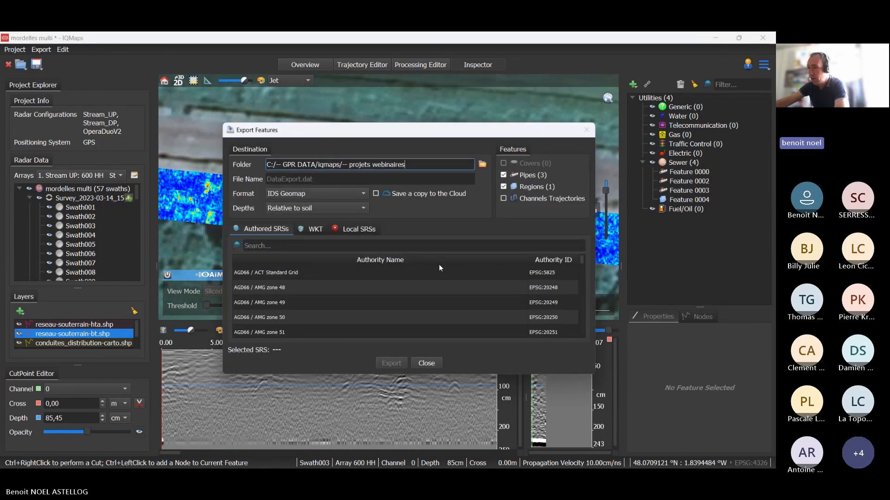
pyautogui.click(336, 192)
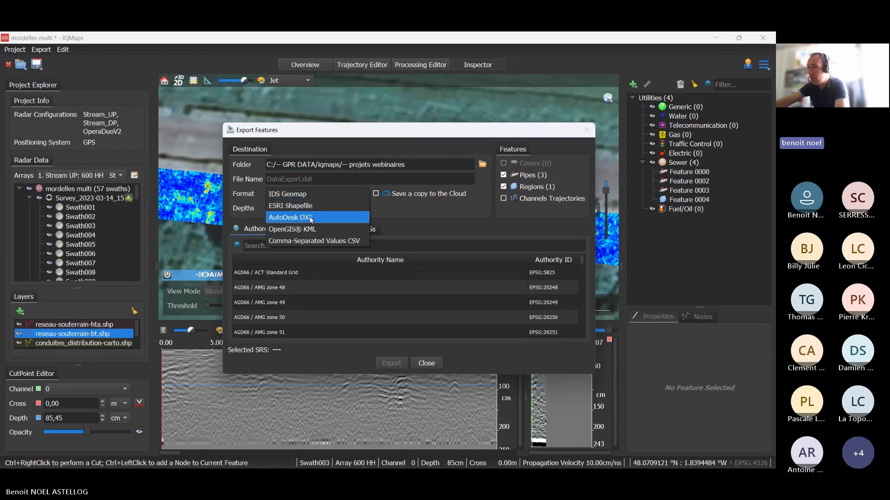
pyautogui.click(450, 229)
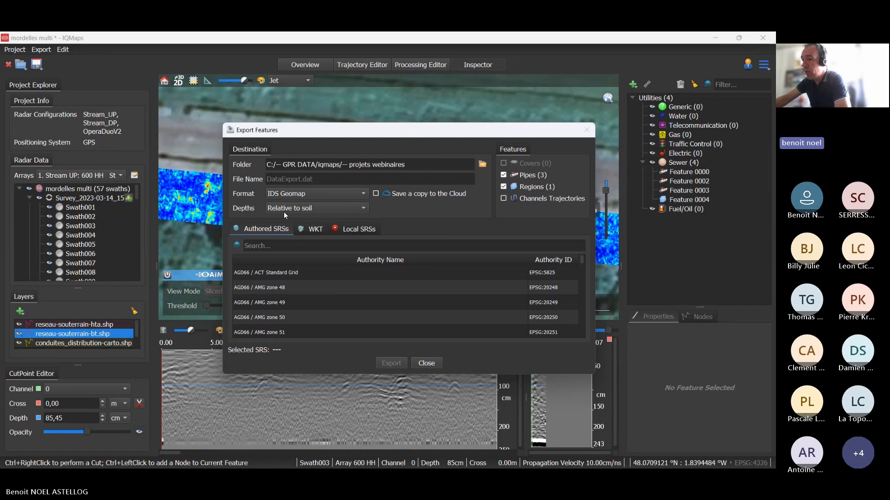
# Step: Try to export the pipes and region in IDS Geomap format using the RGF93 / CC48 coordinate system, and close the features export
pyautogui.click(284, 243)
pyautogui.write('cc48')
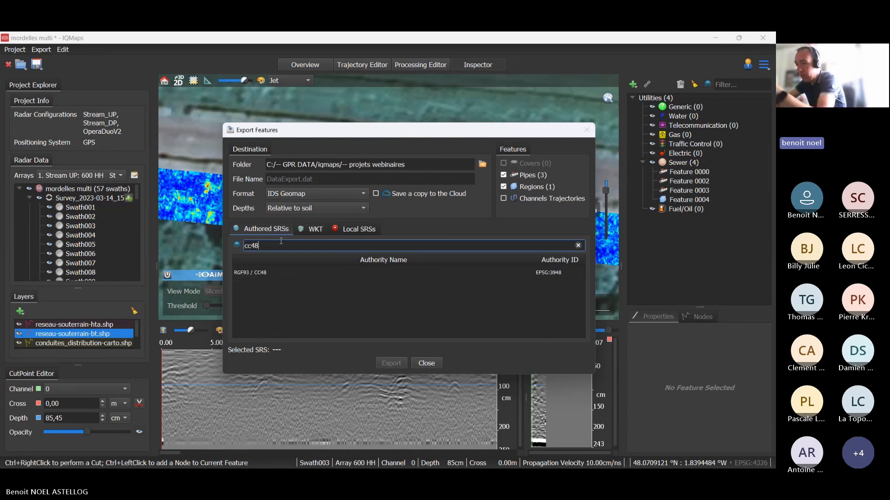
pyautogui.click(269, 273)
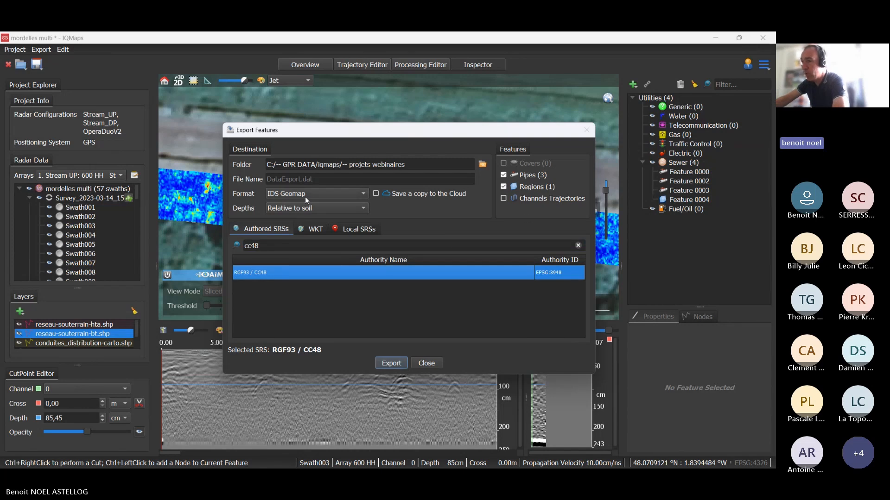
pyautogui.click(436, 366)
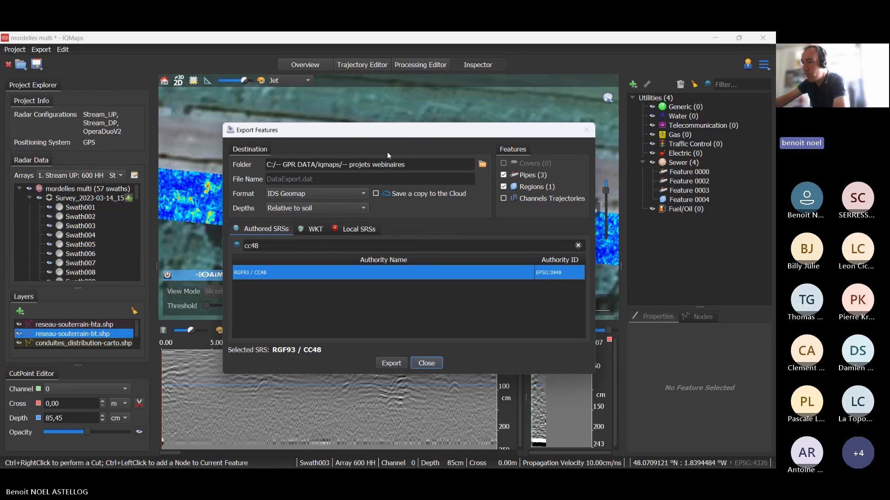
pyautogui.click(392, 362)
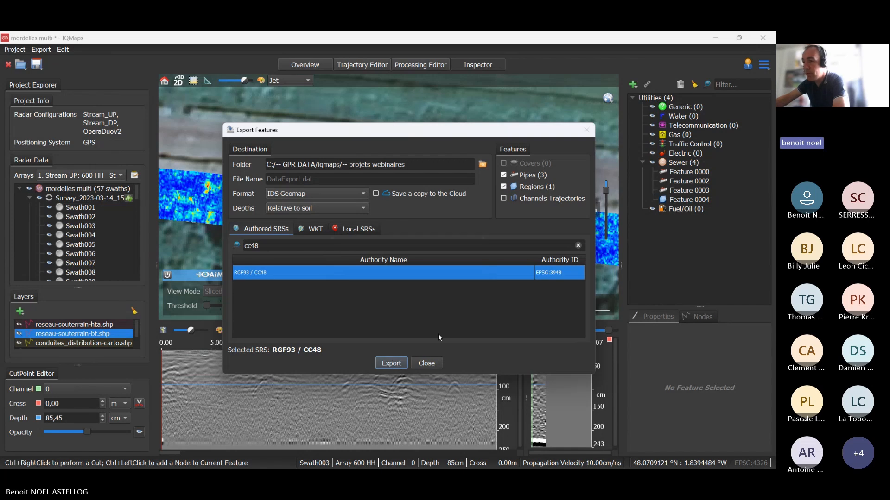
pyautogui.click(432, 364)
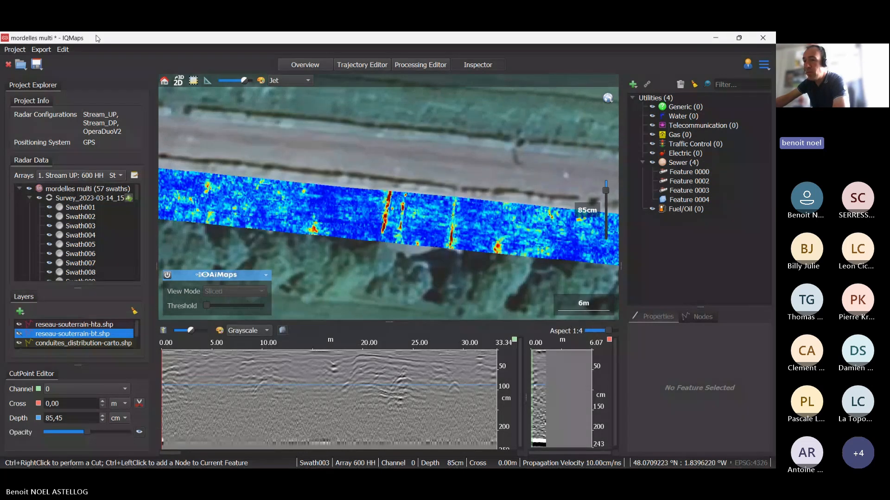
# Step: Review the output formats and the ranged depth cut option of the project area's tomography export, and close it without exporting
pyautogui.click(41, 49)
pyautogui.moveTo(74, 73)
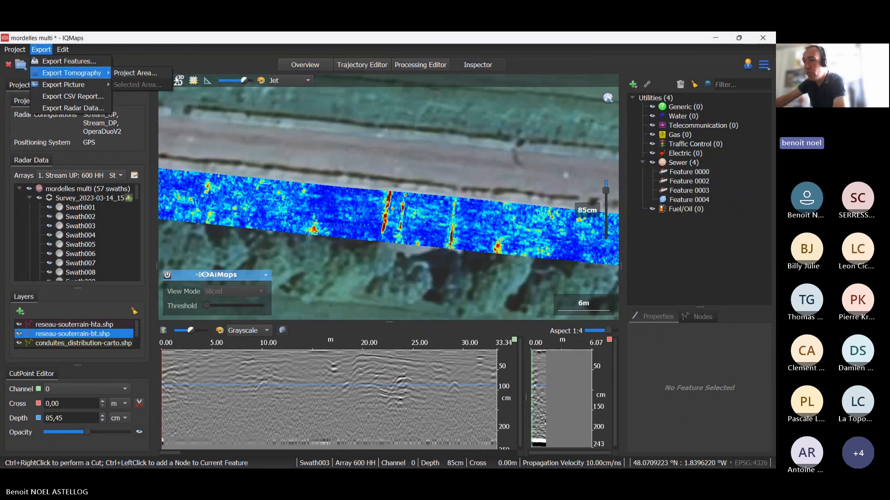
pyautogui.click(152, 72)
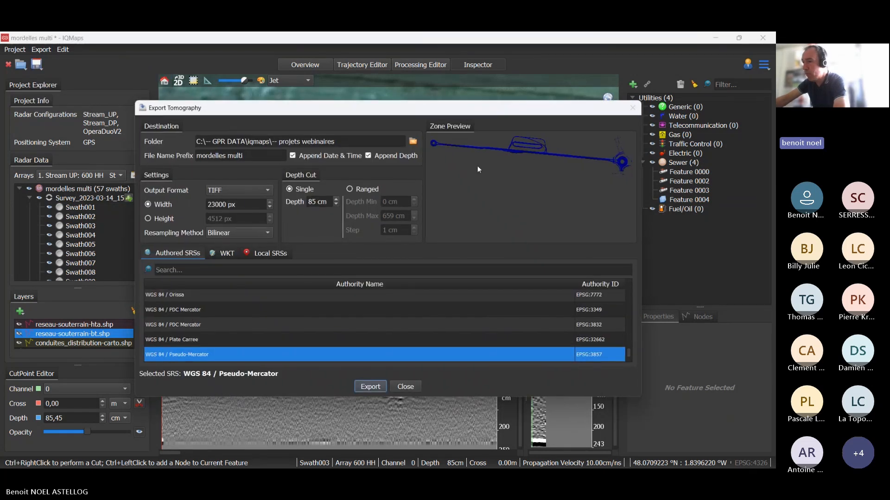
pyautogui.click(241, 193)
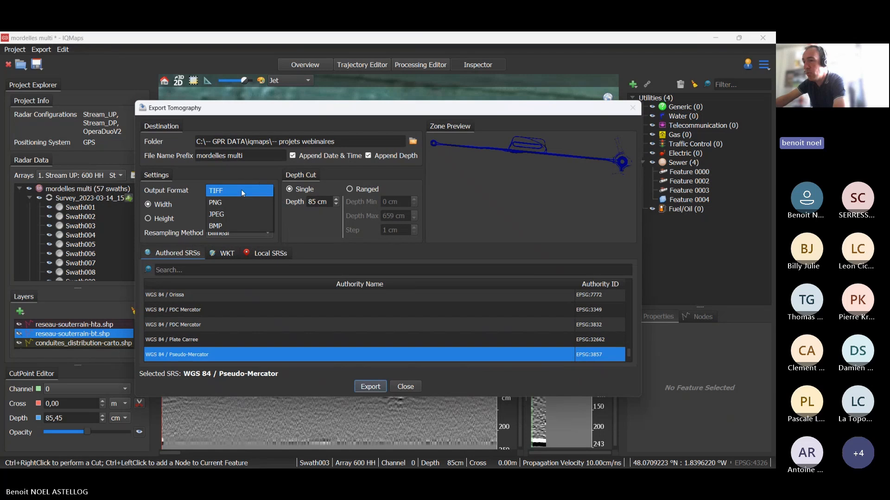
pyautogui.click(237, 177)
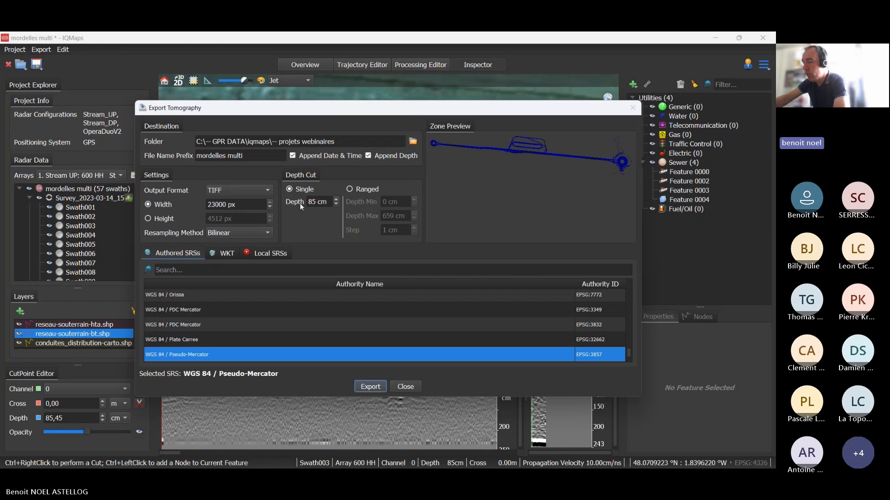
pyautogui.click(350, 189)
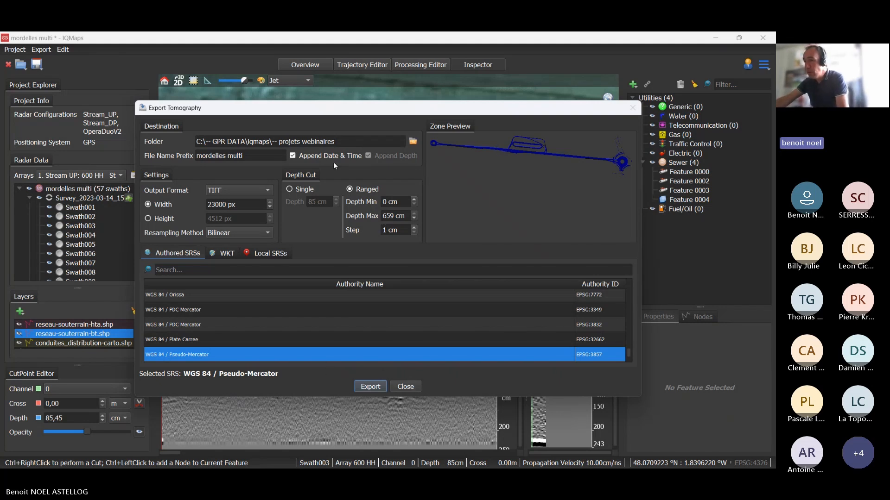
pyautogui.click(406, 388)
pyautogui.click(44, 52)
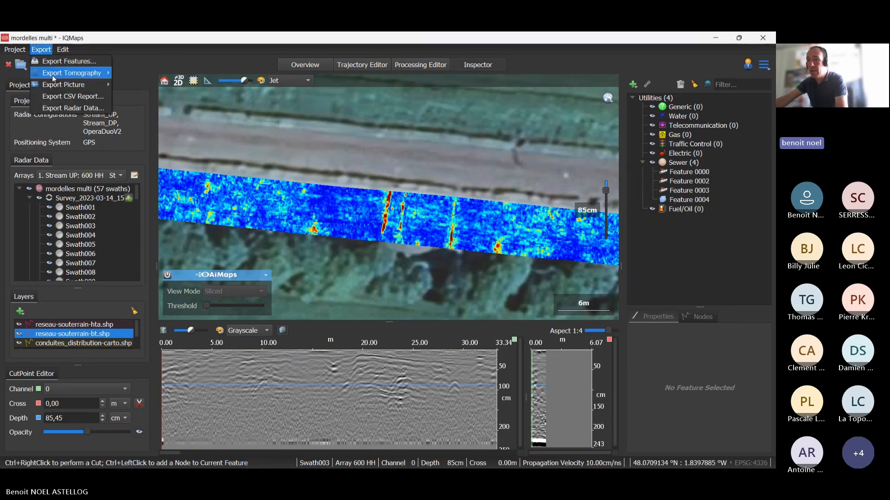
pyautogui.moveTo(55, 86)
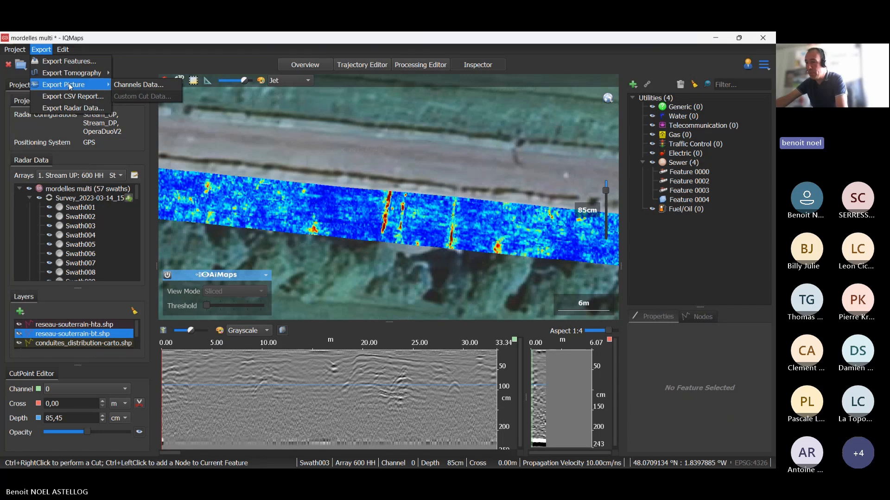
pyautogui.click(180, 54)
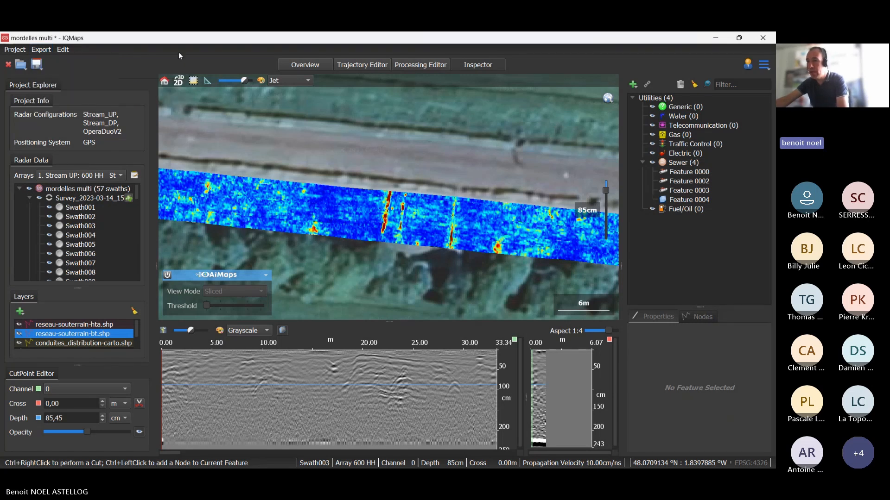
# Step: Return to the roundabout, collapse the 2023-03-14 and 2024-09-03 surveys in the radar data, and leave Survey_2023.02.21 expanded
pyautogui.scroll(-2, 361, 160)
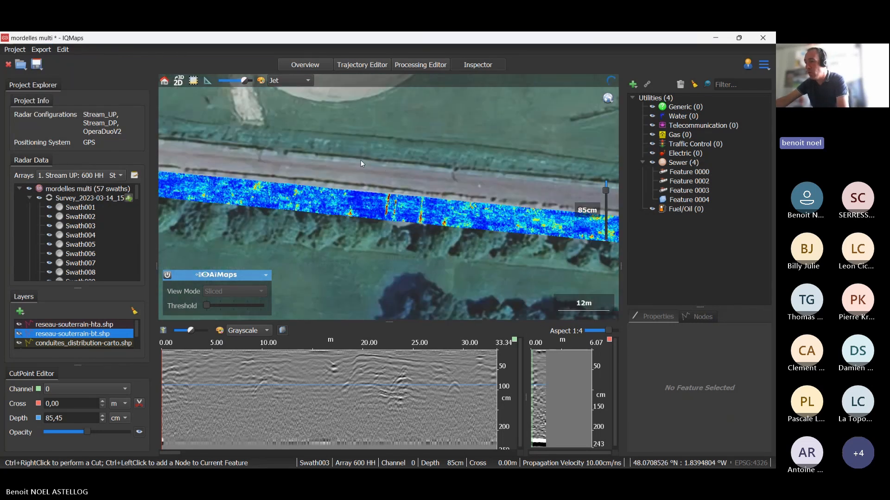
pyautogui.moveTo(405, 158); pyautogui.dragTo(162, 153)
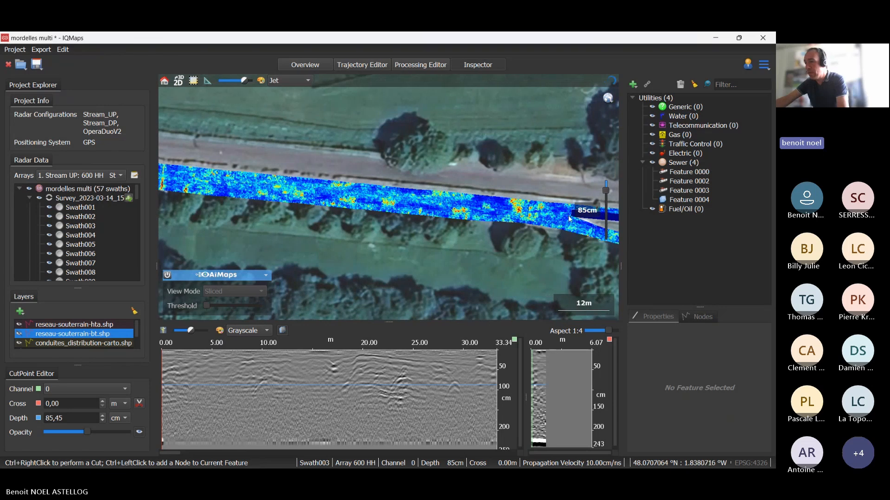
pyautogui.moveTo(537, 223); pyautogui.dragTo(288, 179)
pyautogui.scroll(1, 373, 200)
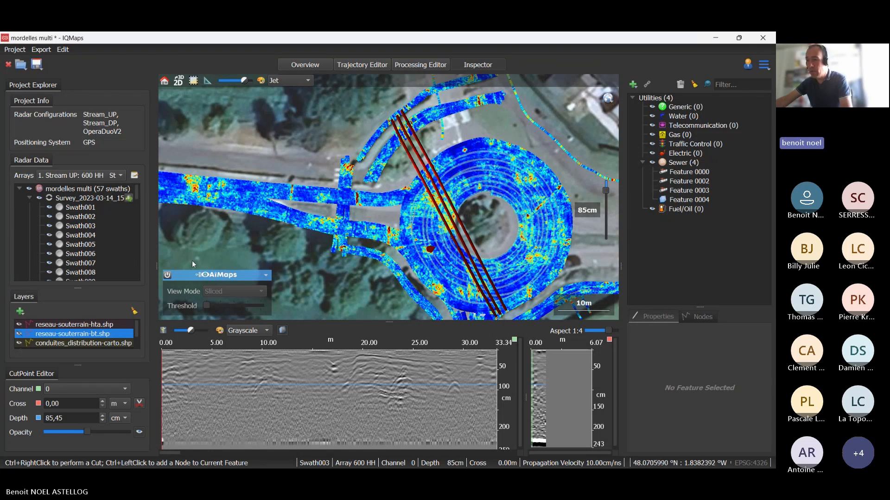
pyautogui.click(30, 198)
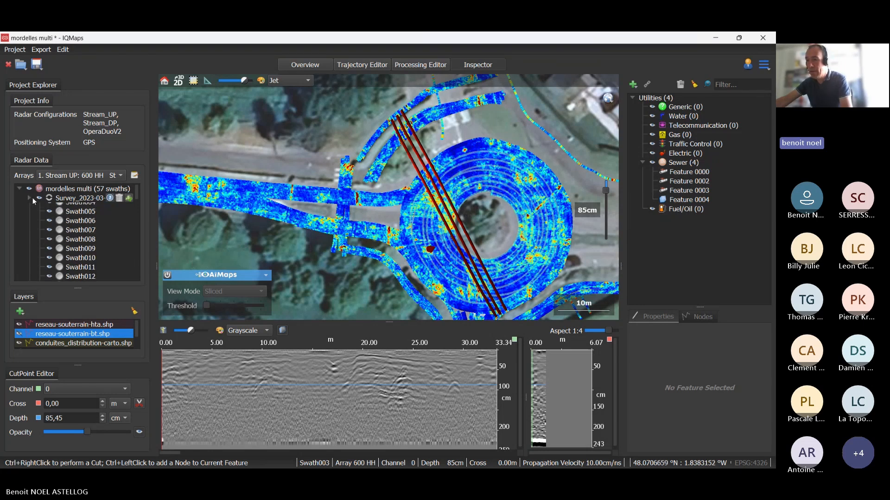
pyautogui.click(30, 207)
pyautogui.click(30, 207)
pyautogui.click(30, 217)
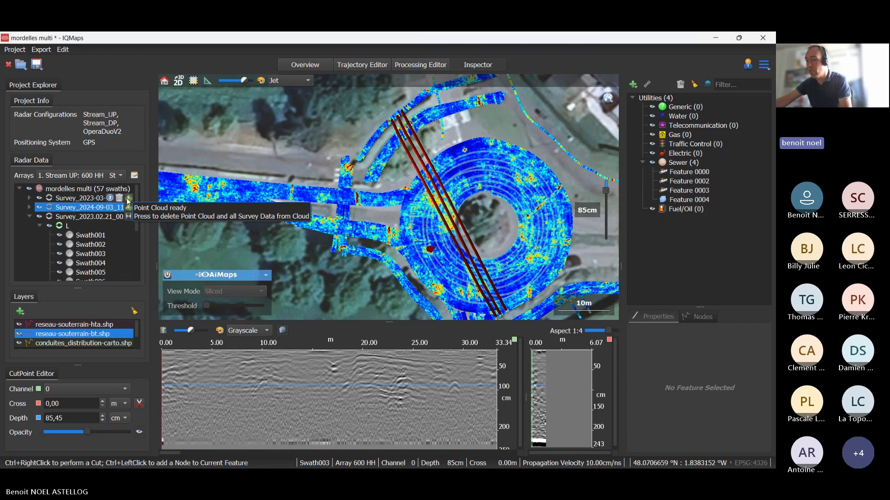
# Step: Turn on AiMaps for the roundabout and hide the sewer features and the cut point overlay
pyautogui.click(168, 276)
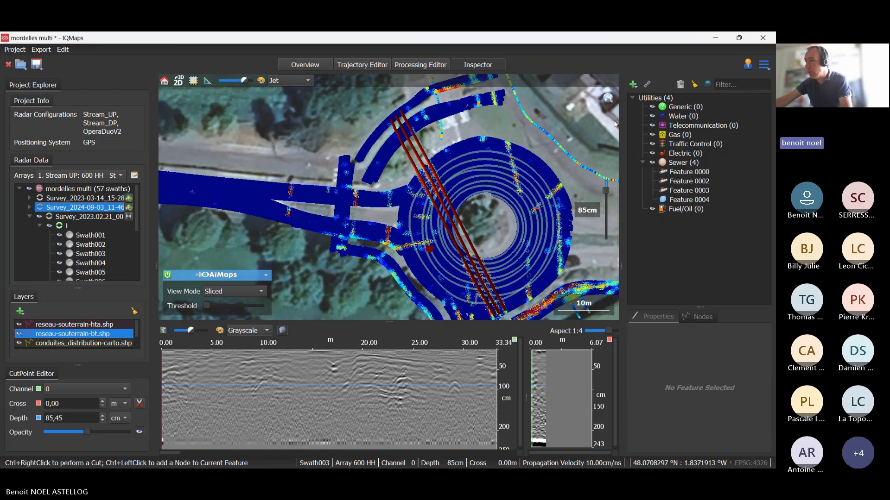
pyautogui.click(652, 163)
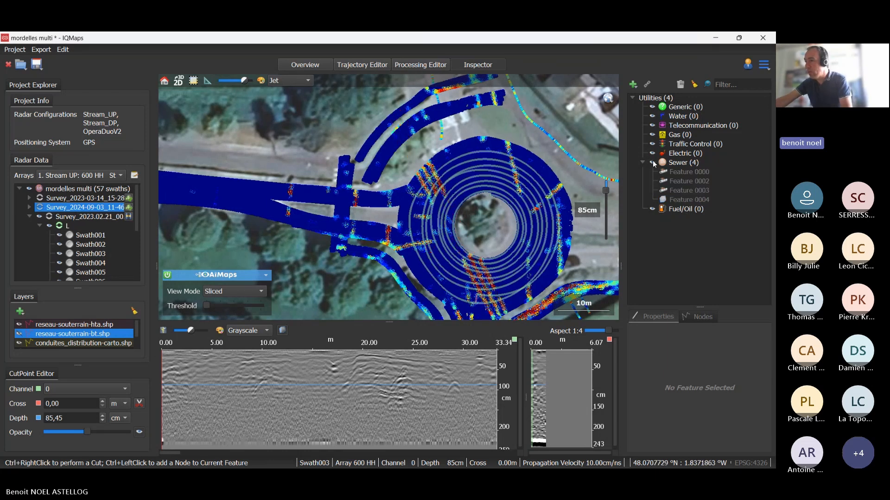
pyautogui.moveTo(453, 239); pyautogui.dragTo(379, 174)
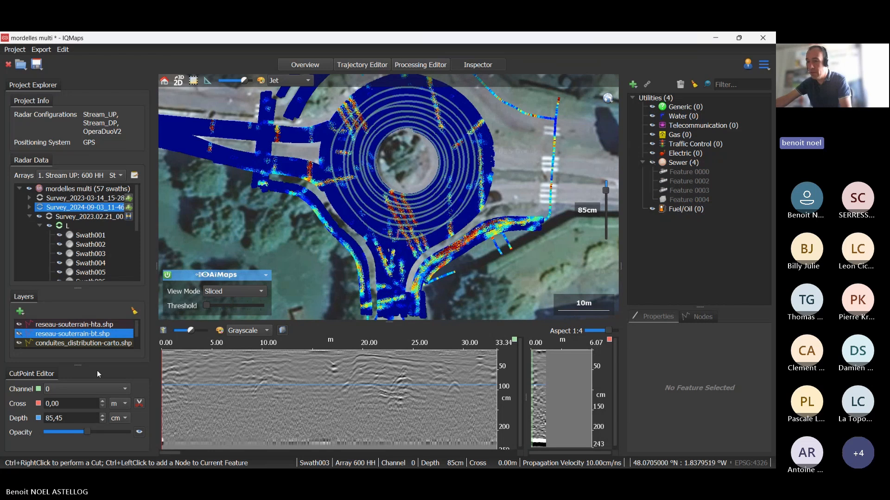
pyautogui.click(139, 432)
# Step: Examine the three parallel pipe anomalies on the roundabout's northwest side in the sliced AiMaps view
pyautogui.scroll(2, 418, 166)
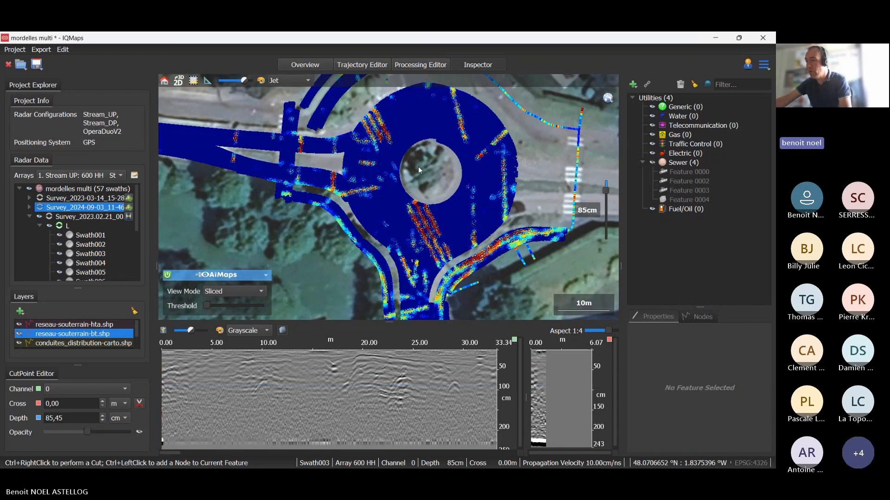
pyautogui.scroll(5, 421, 185)
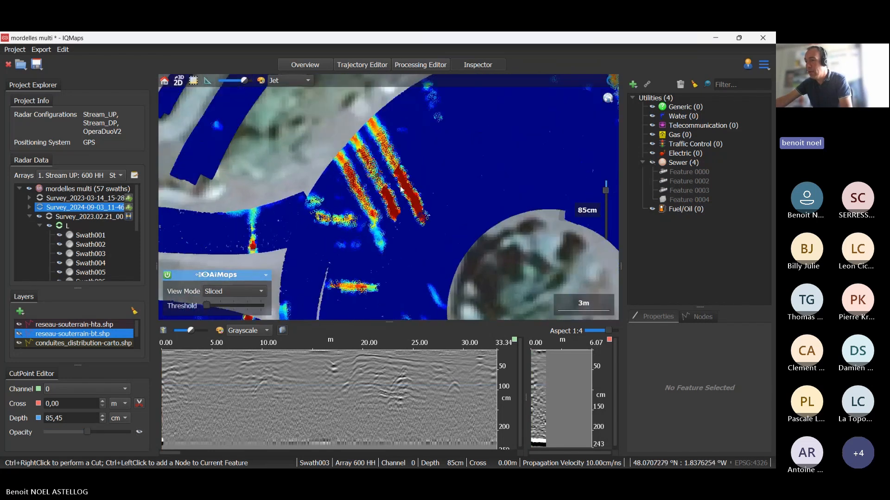
pyautogui.scroll(2, 392, 168)
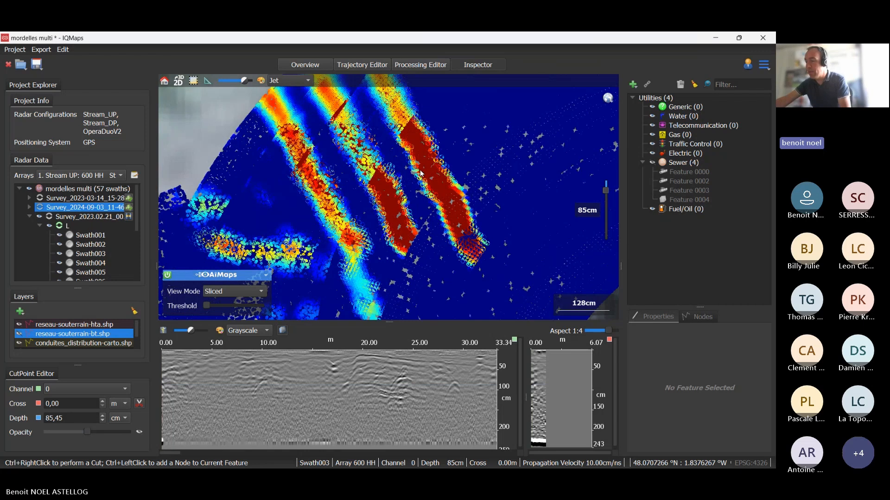
pyautogui.scroll(-2, 420, 171)
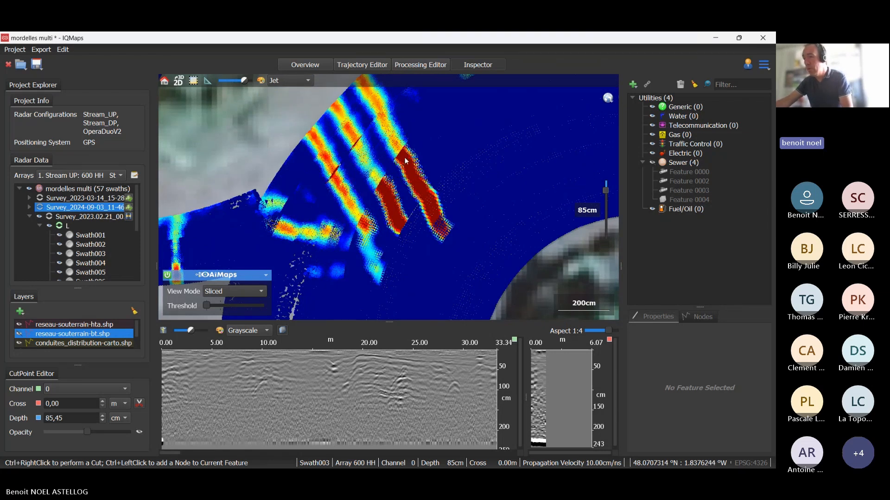
pyautogui.moveTo(406, 161); pyautogui.dragTo(404, 187)
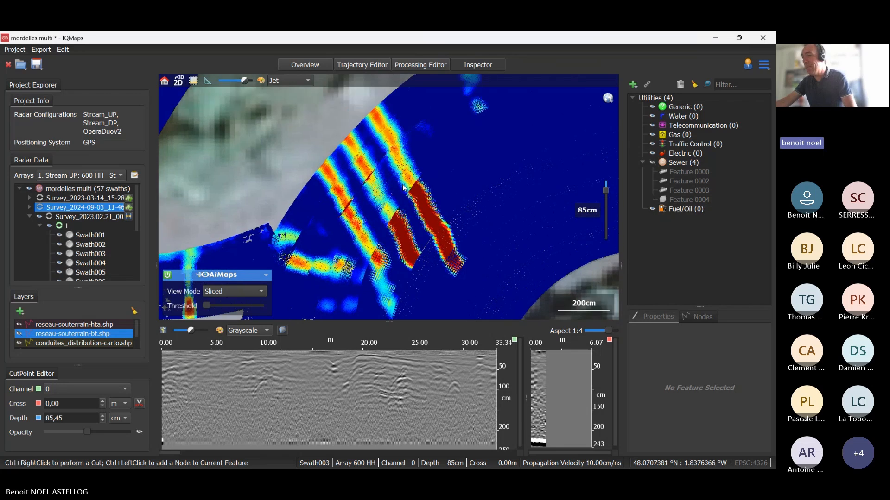
pyautogui.scroll(-4, 355, 190)
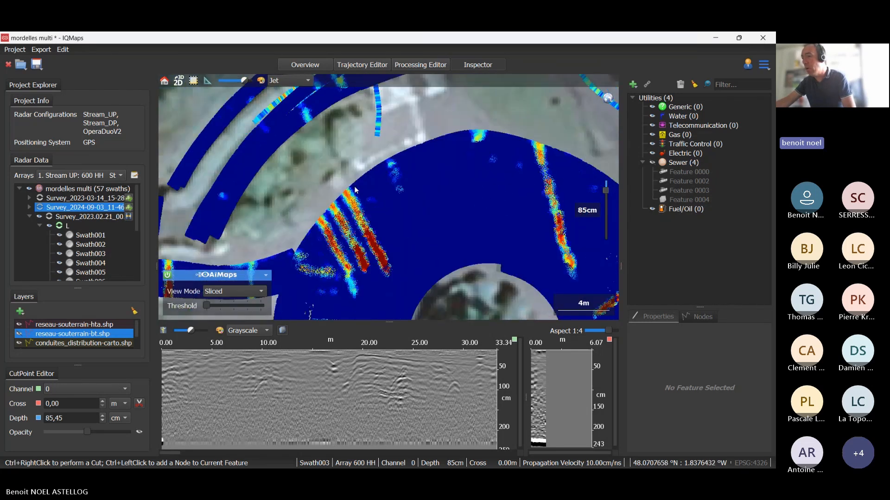
pyautogui.scroll(-2, 356, 190)
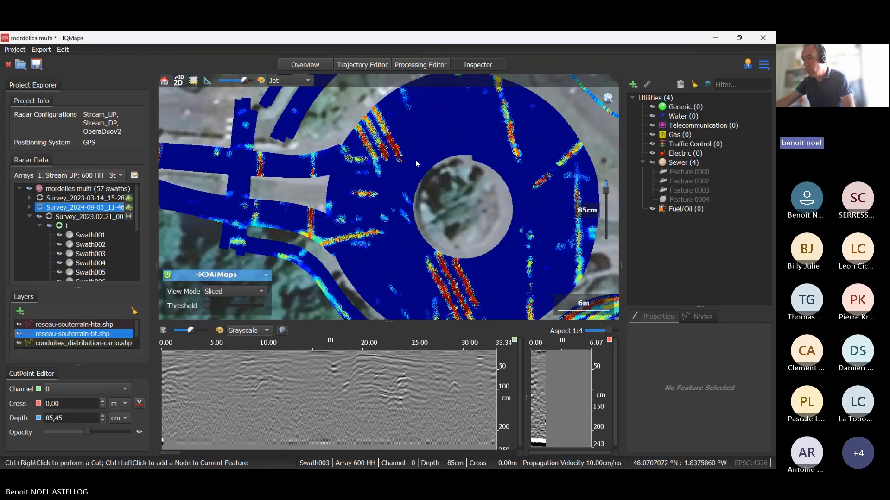
# Step: Compare the roundabout's sliced AiMaps anomalies at different depths, moving the slice up to 55 cm and then down to 76 cm
pyautogui.moveTo(415, 160); pyautogui.dragTo(379, 117)
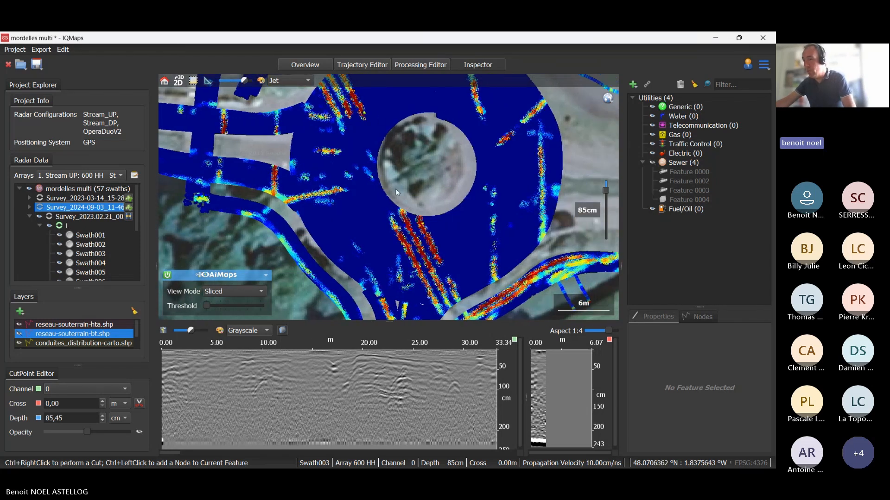
pyautogui.scroll(-2, 396, 197)
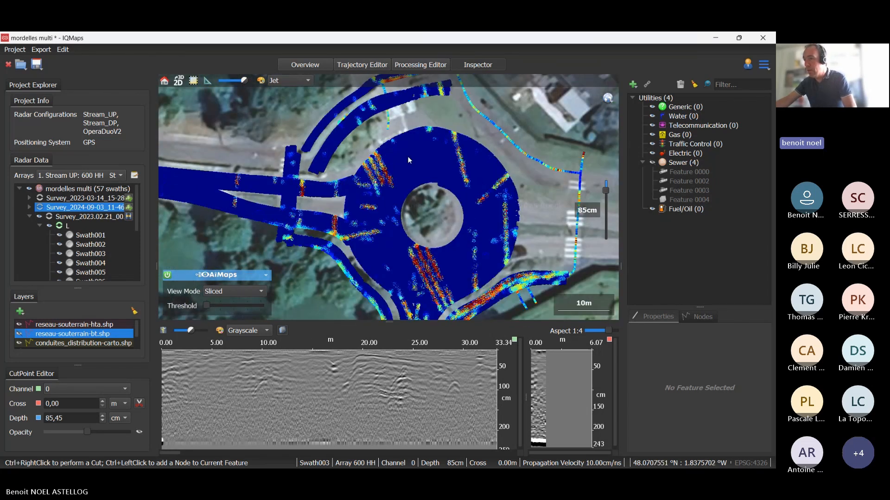
pyautogui.moveTo(408, 160); pyautogui.dragTo(373, 165)
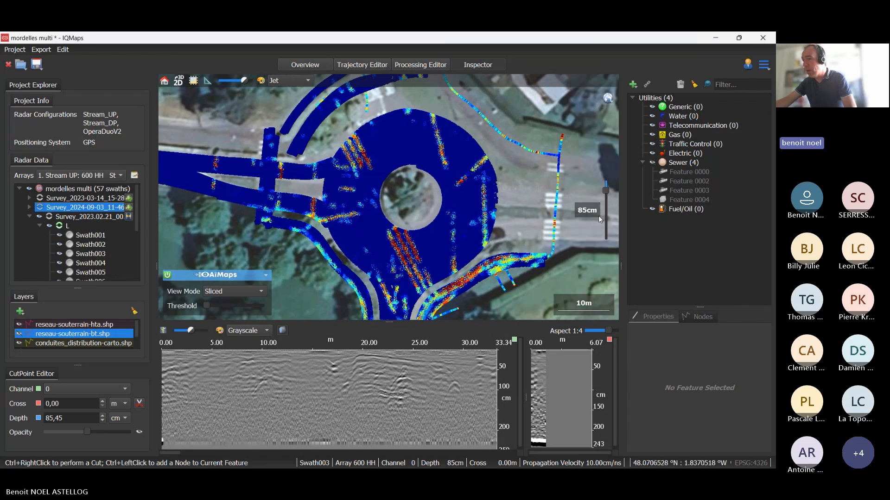
pyautogui.scroll(2, 477, 202)
pyautogui.moveTo(477, 202); pyautogui.dragTo(482, 196)
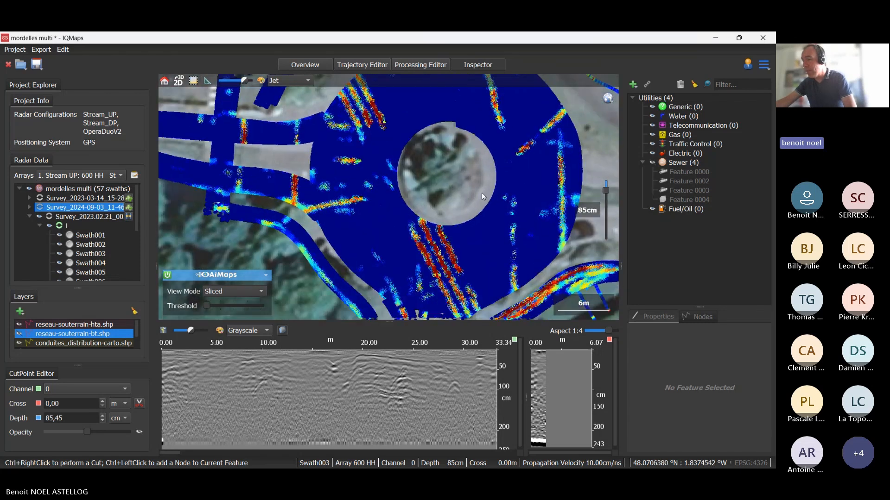
pyautogui.moveTo(605, 190); pyautogui.dragTo(612, 195)
pyautogui.moveTo(606, 194); pyautogui.dragTo(606, 187)
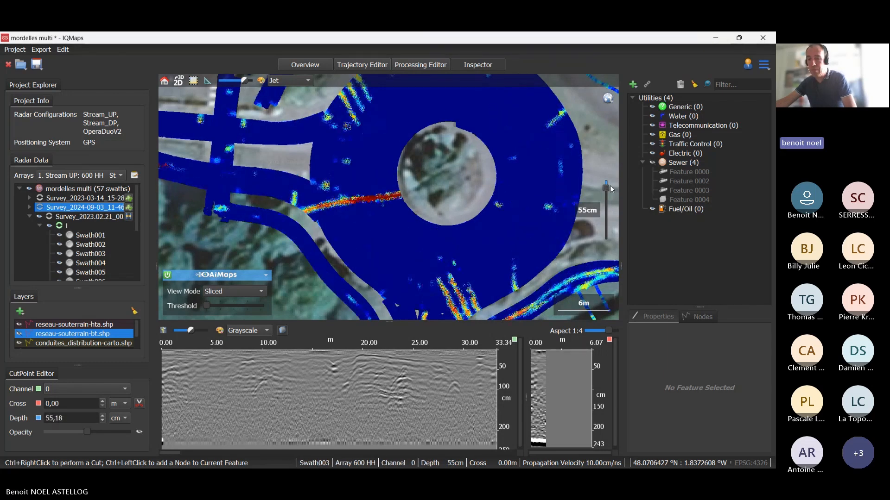
pyautogui.moveTo(610, 186); pyautogui.dragTo(611, 189)
# Step: Examine the three parallel pipes south of the roundabout and the anomalies along the curved path to the southeast
pyautogui.moveTo(516, 219); pyautogui.dragTo(473, 156)
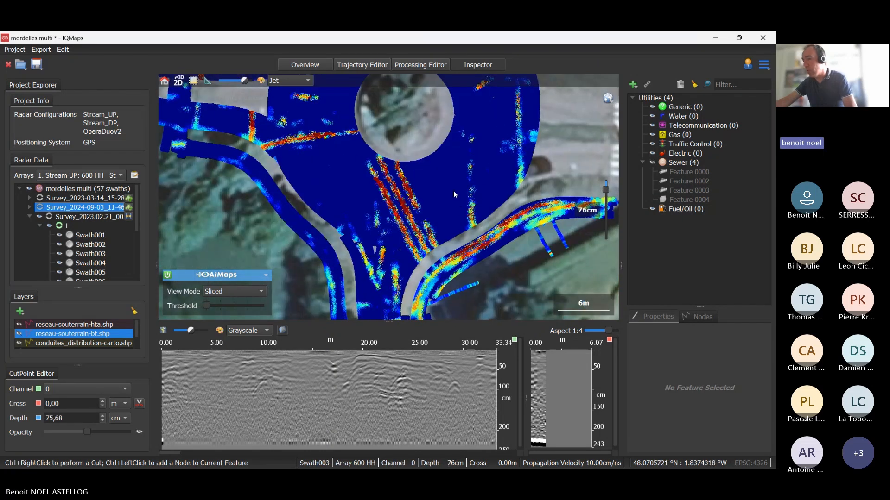
pyautogui.moveTo(438, 231); pyautogui.dragTo(388, 175)
pyautogui.scroll(1, 435, 185)
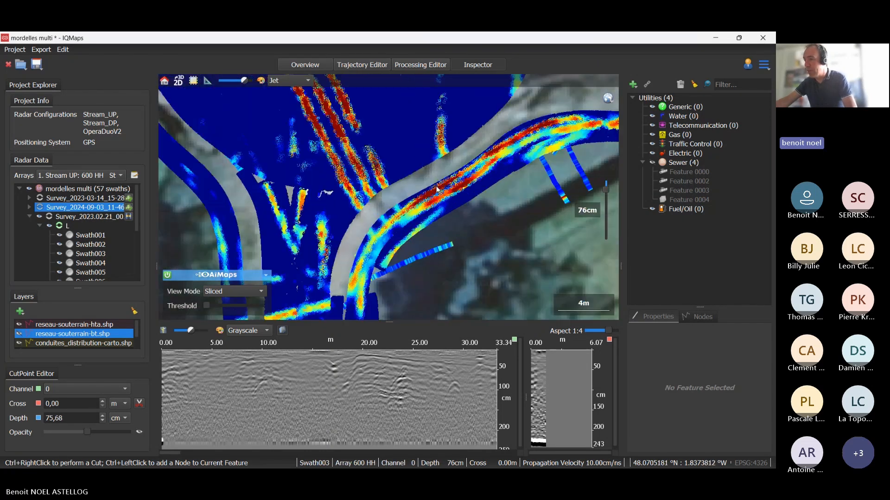
pyautogui.moveTo(447, 93); pyautogui.dragTo(446, 193)
pyautogui.scroll(-1, 443, 159)
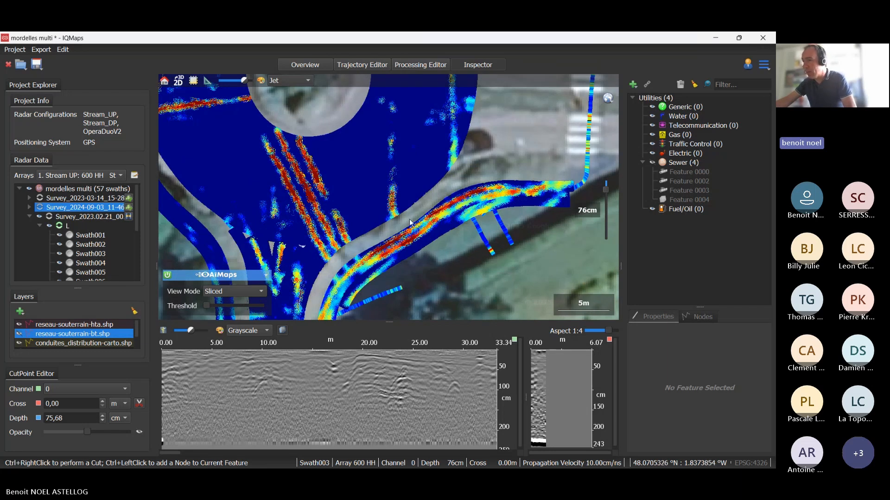
pyautogui.moveTo(468, 182); pyautogui.dragTo(479, 189)
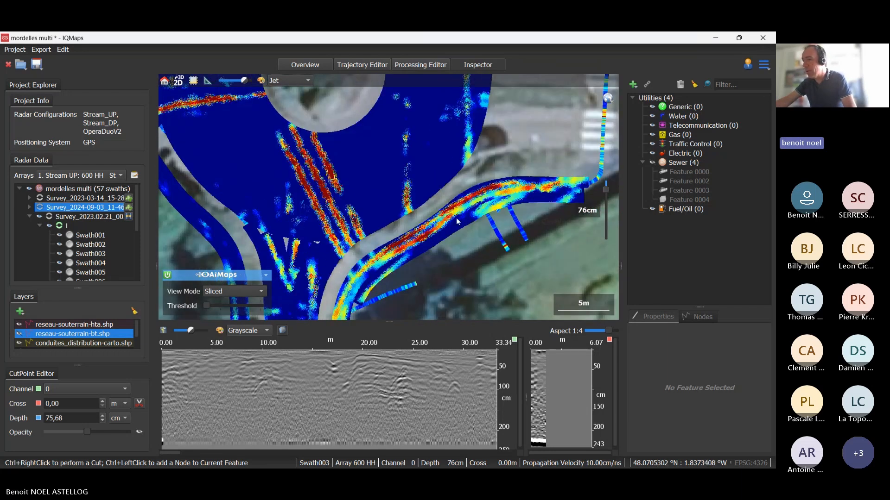
pyautogui.moveTo(456, 218); pyautogui.dragTo(460, 207)
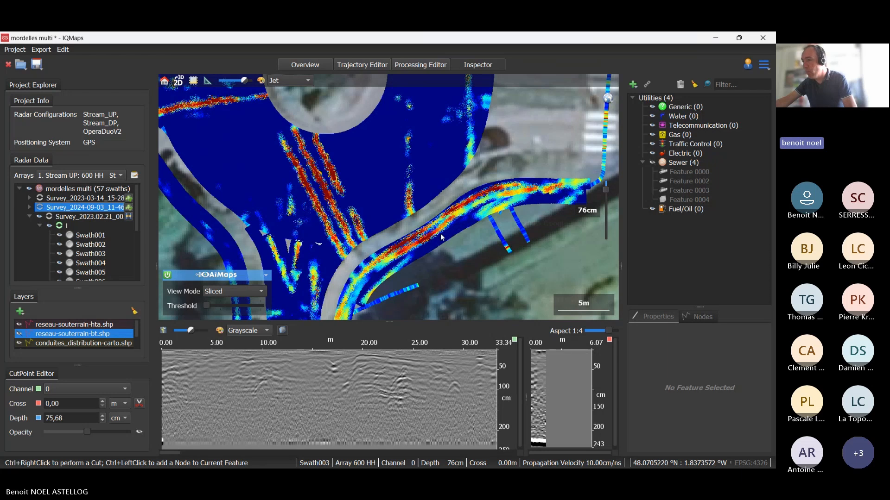
pyautogui.moveTo(416, 173); pyautogui.dragTo(436, 315)
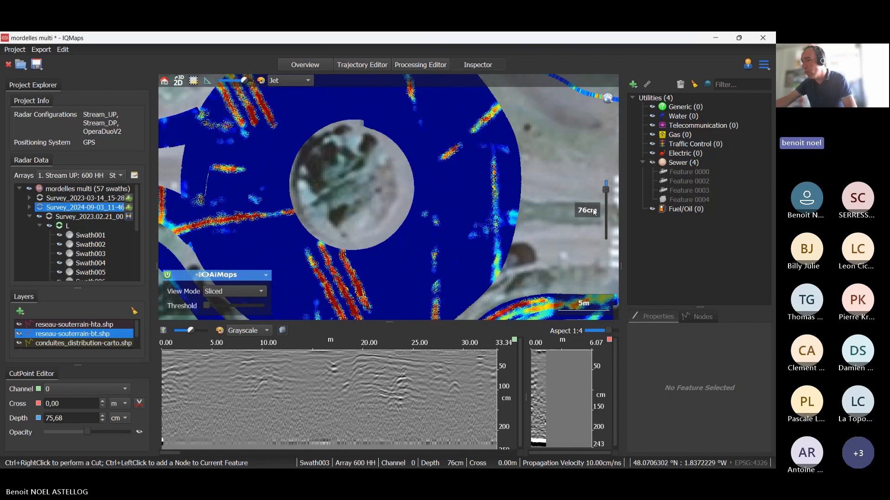
# Step: Set the slice depth to about 95 cm and follow the anomalies along the road west of the roundabout
pyautogui.moveTo(604, 188); pyautogui.dragTo(608, 191)
pyautogui.moveTo(328, 131); pyautogui.dragTo(475, 160)
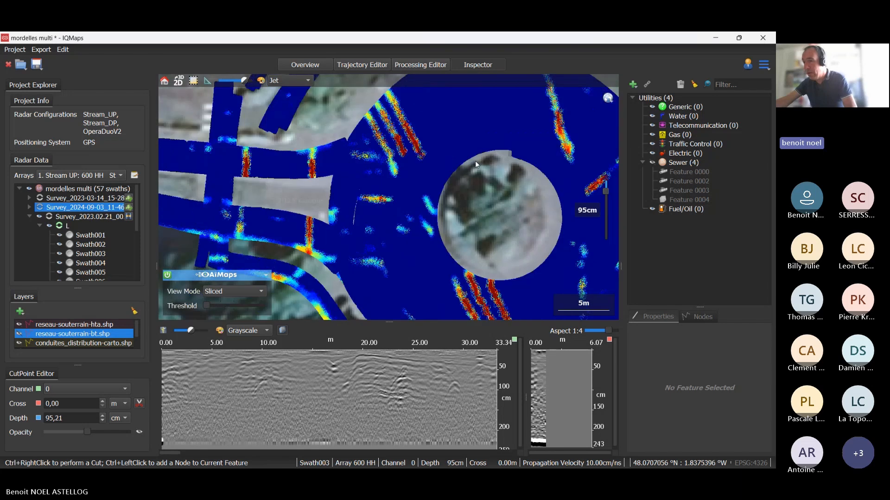
pyautogui.scroll(-1, 444, 195)
pyautogui.moveTo(444, 194); pyautogui.dragTo(569, 180)
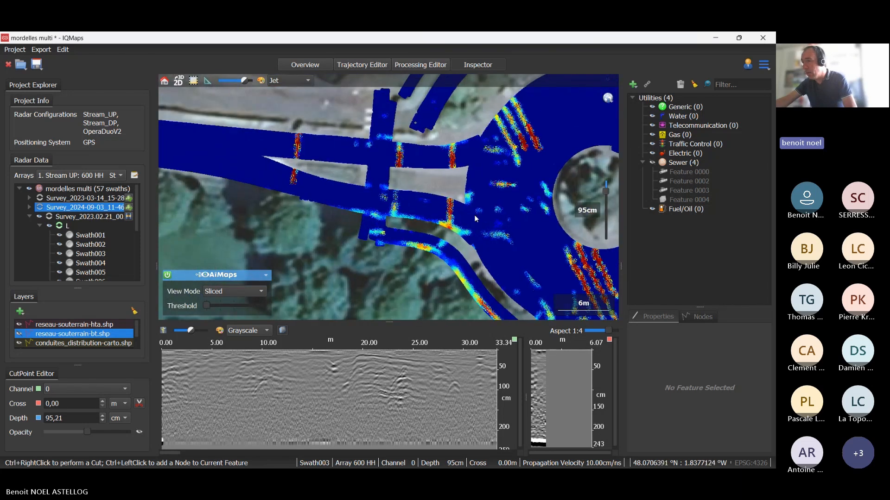
pyautogui.moveTo(475, 216); pyautogui.dragTo(618, 232)
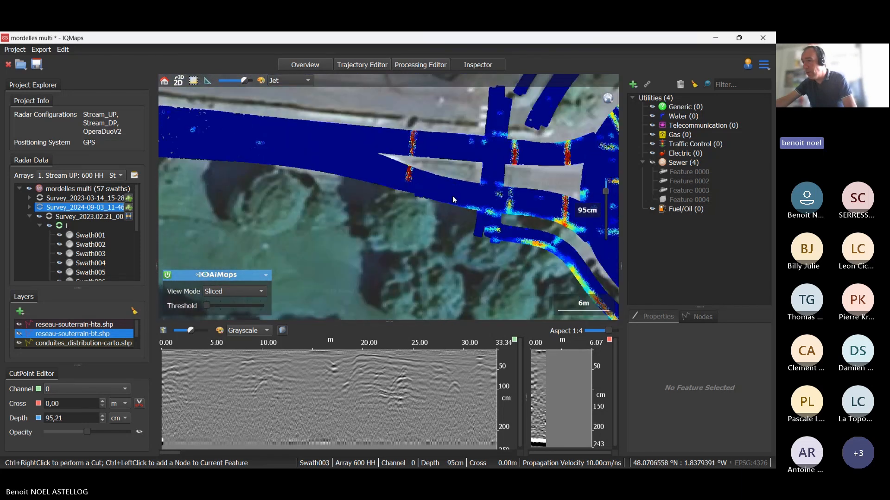
pyautogui.moveTo(327, 179); pyautogui.dragTo(536, 187)
pyautogui.moveTo(328, 147); pyautogui.dragTo(582, 170)
pyautogui.scroll(-3, 313, 159)
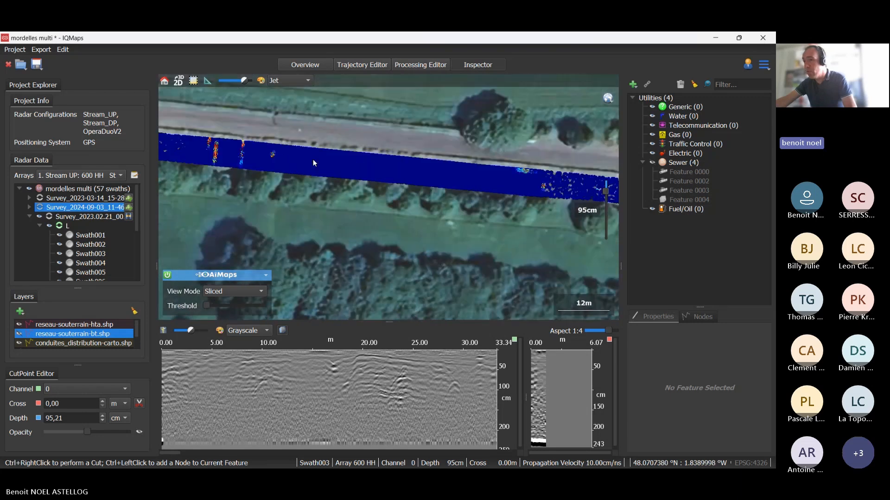
pyautogui.moveTo(313, 159); pyautogui.dragTo(607, 194)
pyautogui.moveTo(366, 168); pyautogui.dragTo(595, 191)
pyautogui.moveTo(346, 179); pyautogui.dragTo(468, 227)
# Step: Focus on the road junction near the pedestrian crossing and set the slice depth to about 90 cm
pyautogui.scroll(2, 373, 178)
pyautogui.scroll(2, 464, 213)
pyautogui.moveTo(608, 192); pyautogui.dragTo(611, 194)
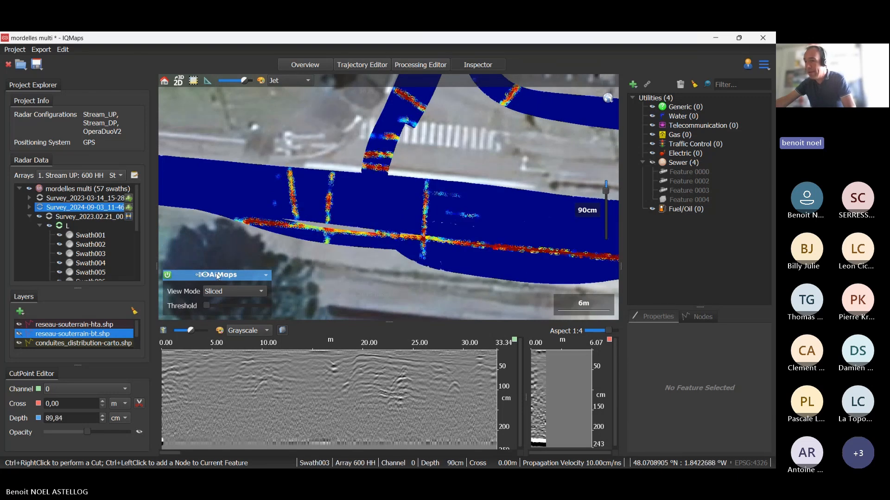
# Step: Inspect the junction's sliced AiMaps pipes in 3D at close range and lower the slice to about 101 cm
pyautogui.click(178, 80)
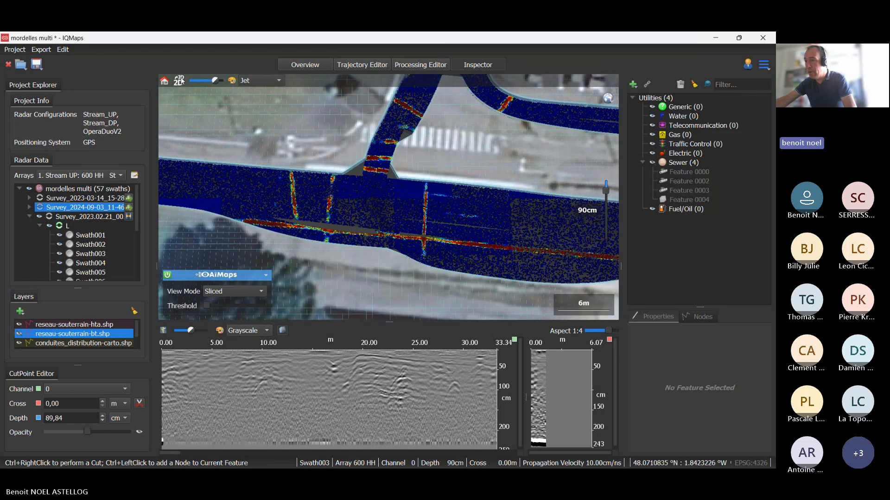
pyautogui.moveTo(424, 250); pyautogui.dragTo(398, 192)
pyautogui.scroll(5, 398, 193)
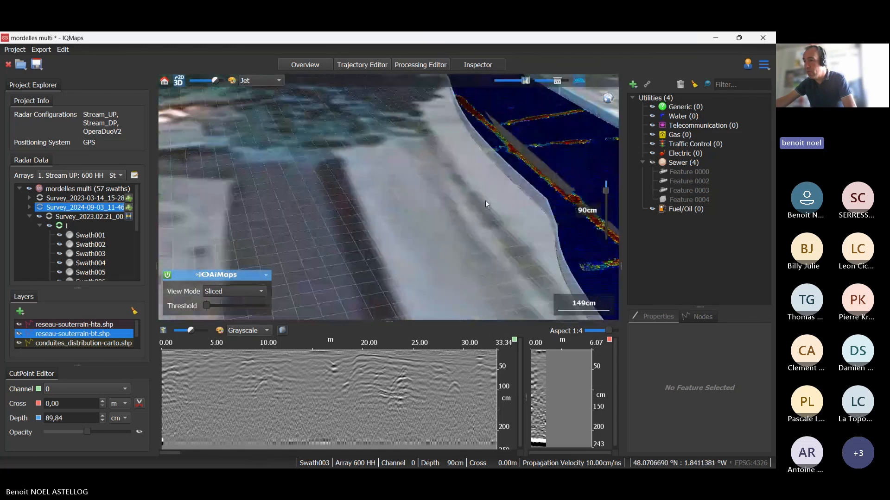
pyautogui.moveTo(485, 200); pyautogui.dragTo(416, 135)
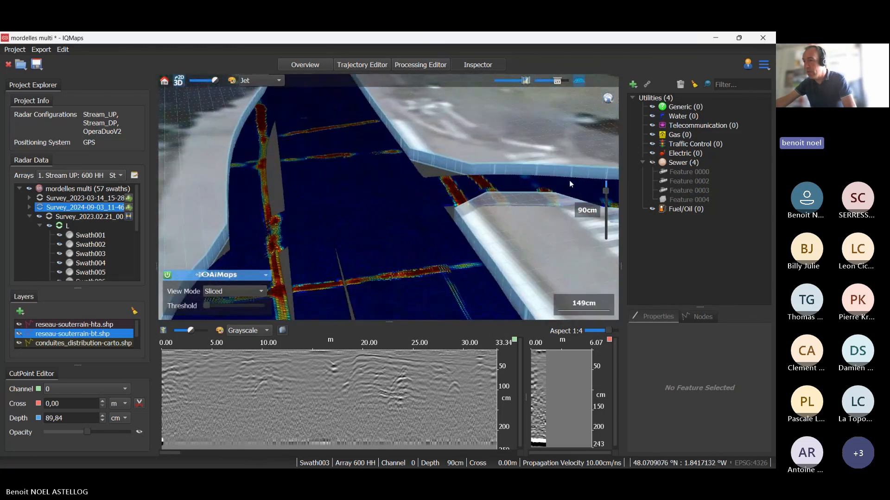
pyautogui.moveTo(214, 81); pyautogui.dragTo(211, 84)
pyautogui.moveTo(605, 191); pyautogui.dragTo(605, 191)
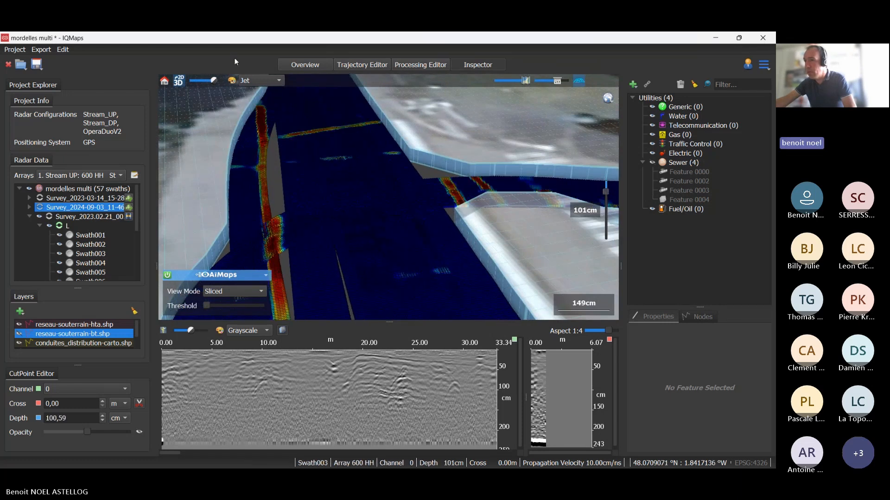
pyautogui.click(268, 82)
pyautogui.click(261, 80)
pyautogui.click(261, 80)
pyautogui.click(364, 210)
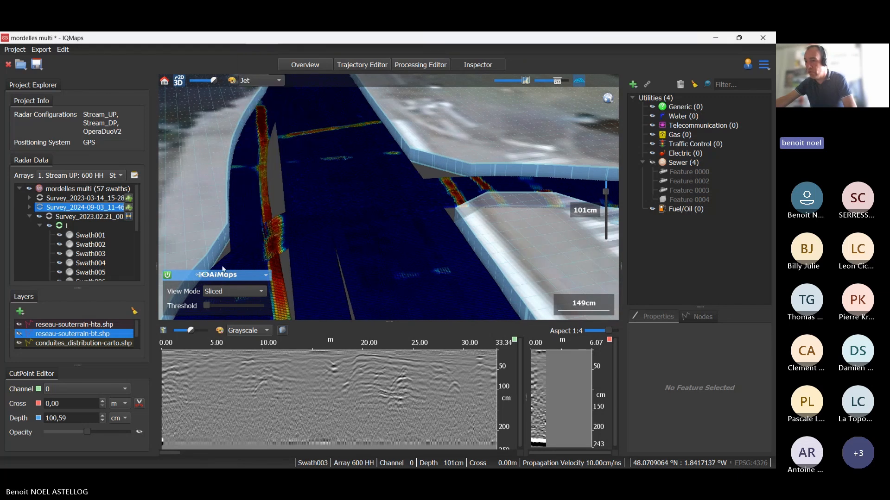
pyautogui.moveTo(426, 216); pyautogui.dragTo(382, 226)
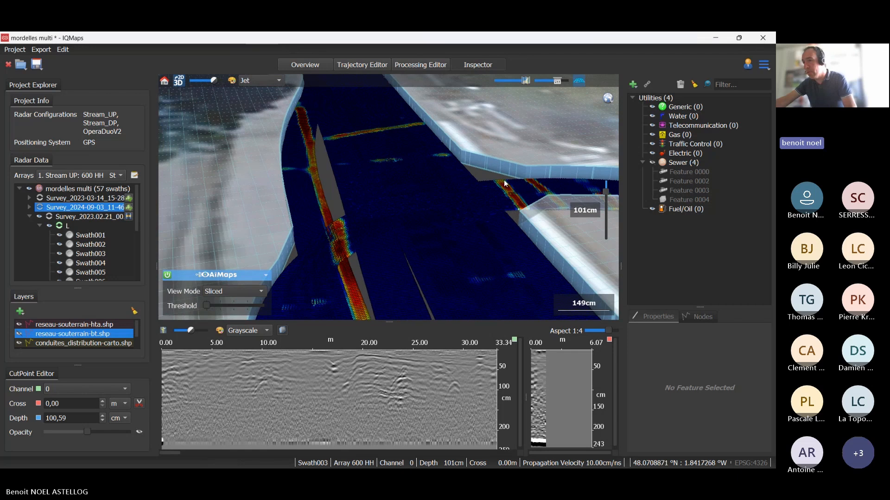
# Step: Return the junction to the 2D view and switch the AiMaps view mode to Volume
pyautogui.click(181, 81)
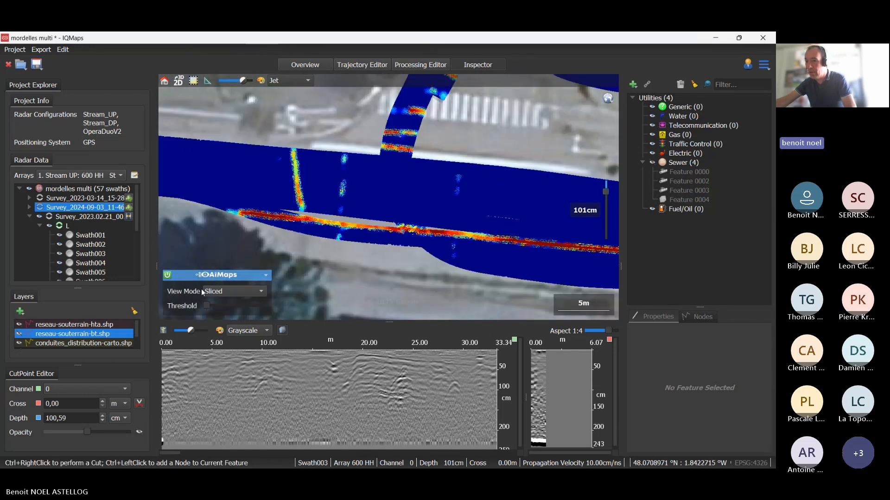
pyautogui.click(228, 293)
pyautogui.click(227, 282)
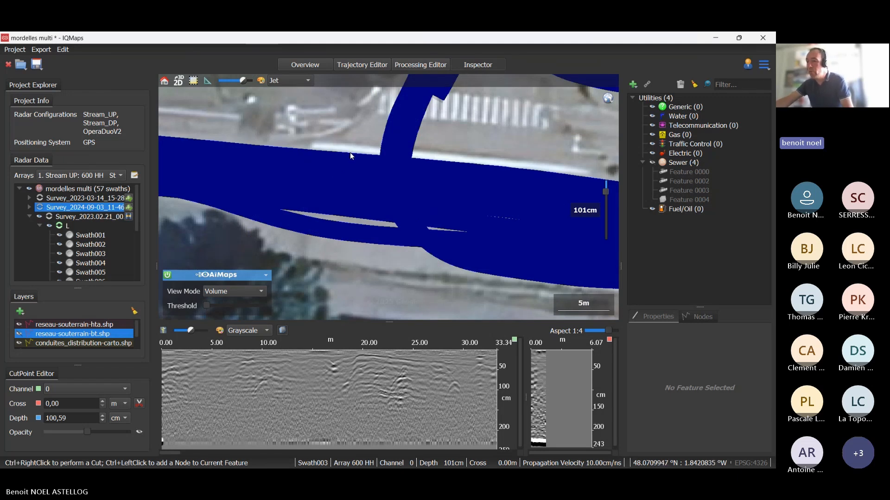
# Step: Raise the AiMaps threshold to about a quarter of its range and set the depth to 271 cm
pyautogui.click(205, 307)
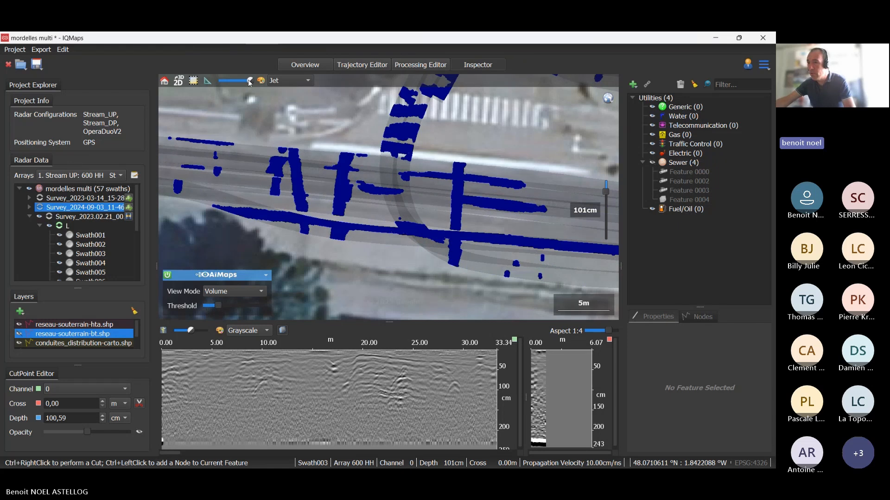
pyautogui.moveTo(217, 307); pyautogui.dragTo(220, 307)
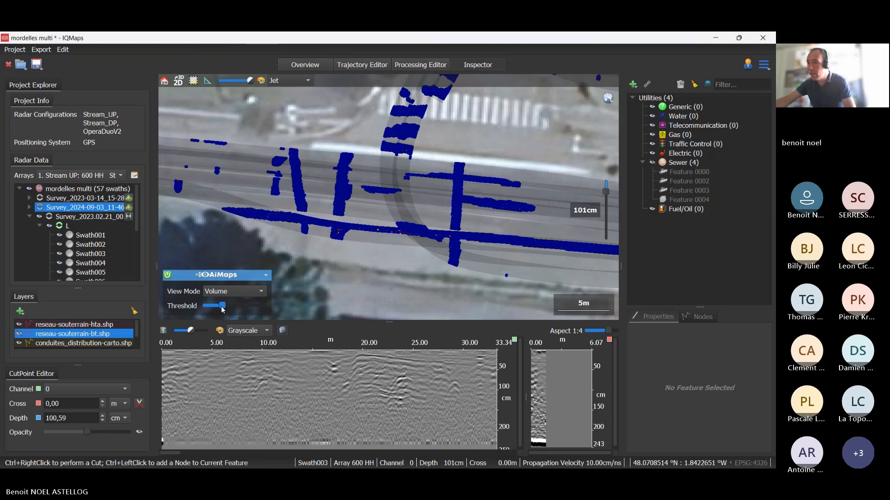
pyautogui.moveTo(606, 191); pyautogui.dragTo(606, 205)
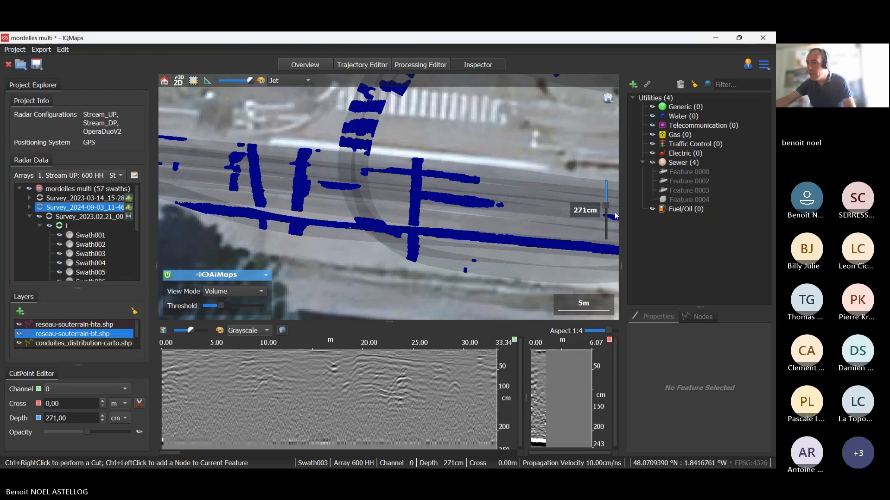
pyautogui.moveTo(217, 304); pyautogui.dragTo(221, 305)
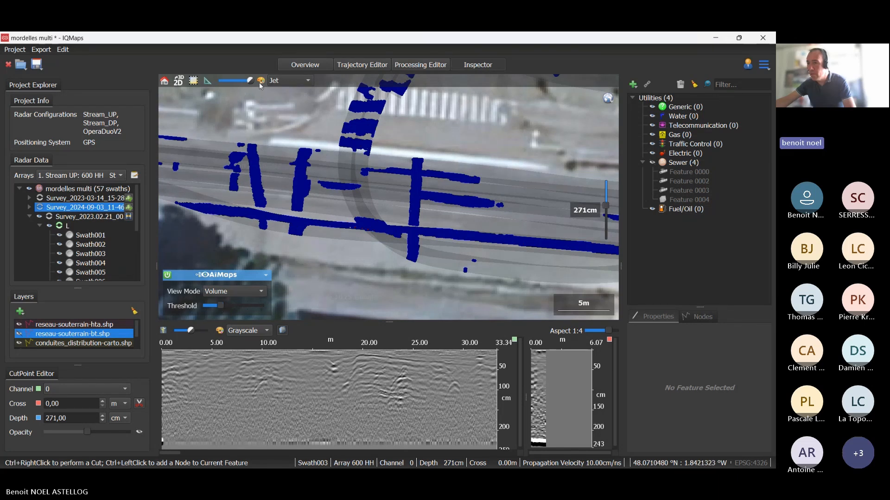
# Step: Reduce the radar map's opacity, and try the Grayscale palette before restoring Jet
pyautogui.click(239, 79)
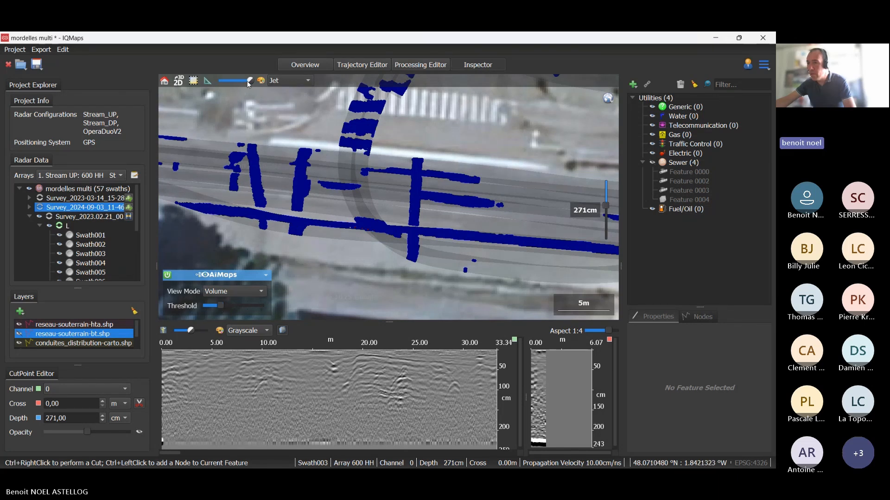
pyautogui.click(291, 82)
pyautogui.click(294, 46)
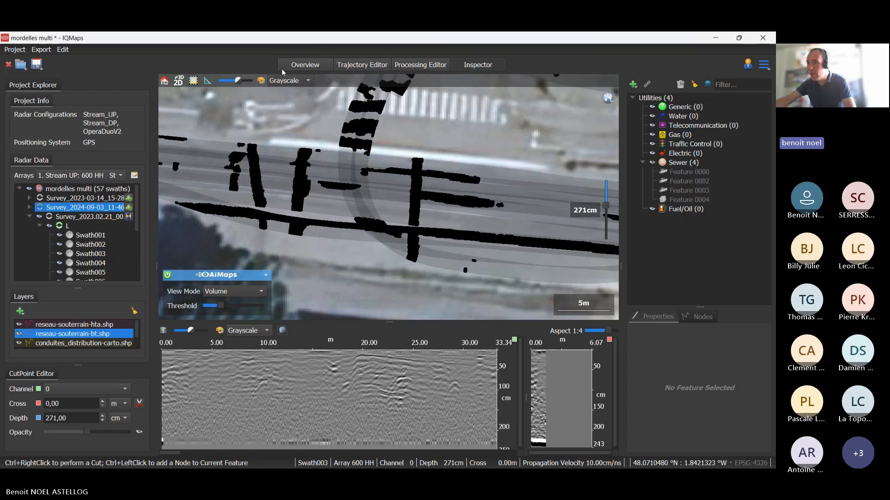
pyautogui.click(294, 83)
pyautogui.click(295, 117)
# Step: Raise the AiMaps threshold to about 40% of its range and show the junction's pipe volumes in 3D
pyautogui.scroll(-2, 317, 179)
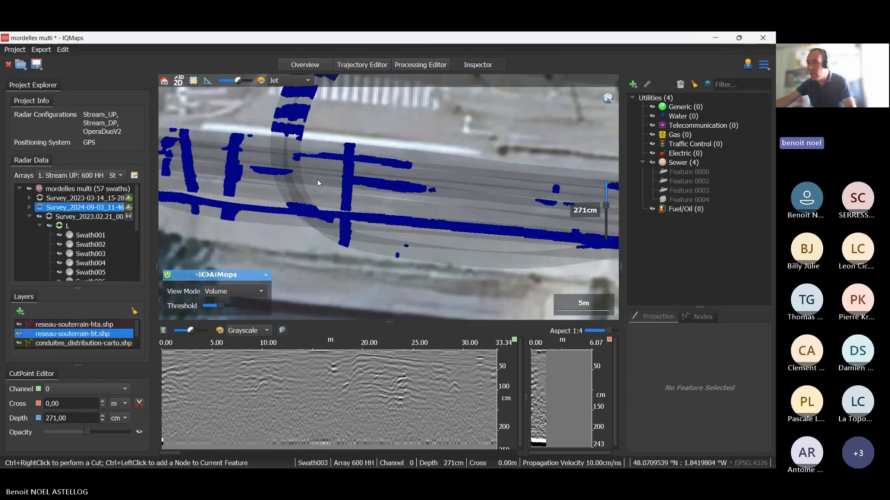
pyautogui.moveTo(376, 194); pyautogui.dragTo(362, 193)
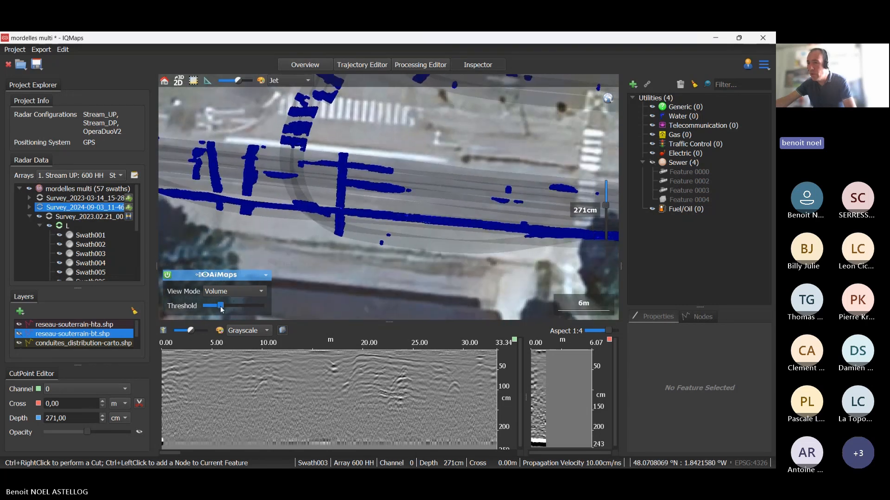
pyautogui.moveTo(221, 310); pyautogui.dragTo(231, 310)
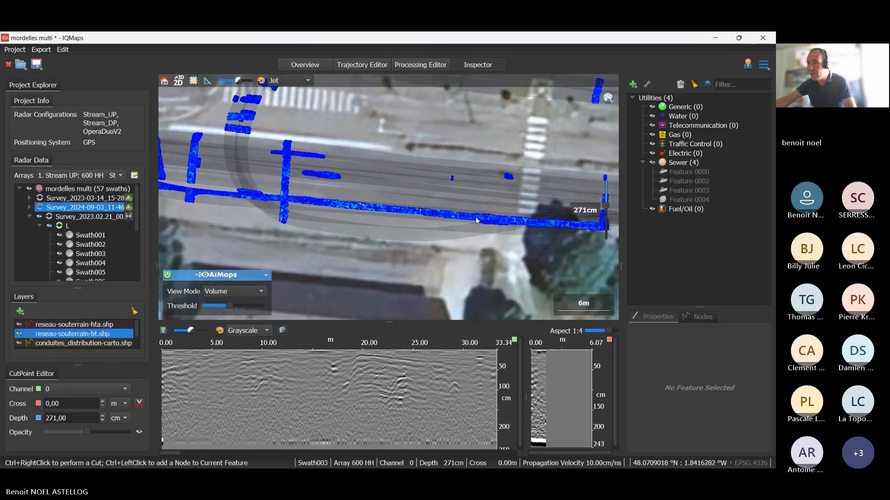
pyautogui.moveTo(476, 217); pyautogui.dragTo(465, 282)
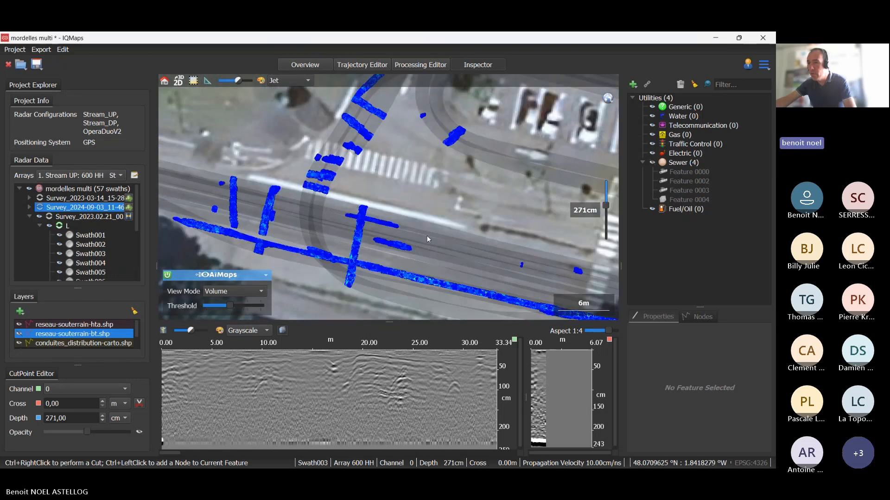
pyautogui.click(178, 80)
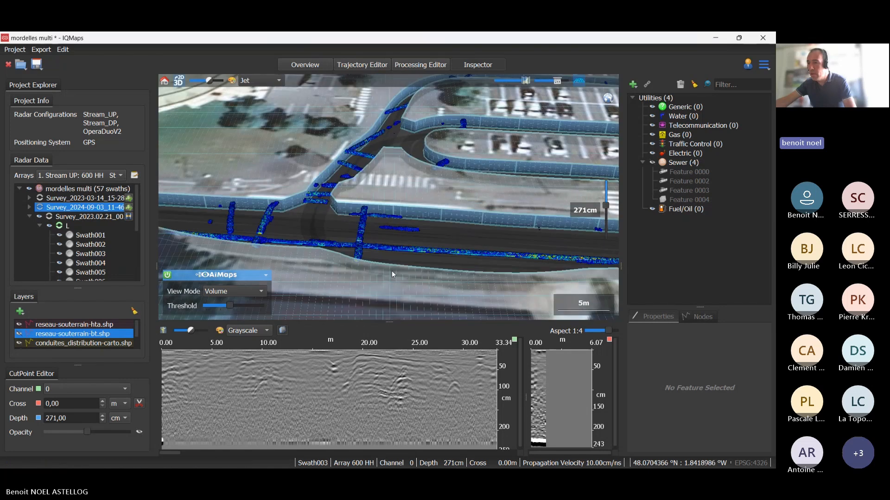
# Step: Examine the crossing pipe volumes at the road junction up close in 3D, from several angles
pyautogui.moveTo(391, 271); pyautogui.dragTo(229, 180)
pyautogui.scroll(5, 419, 236)
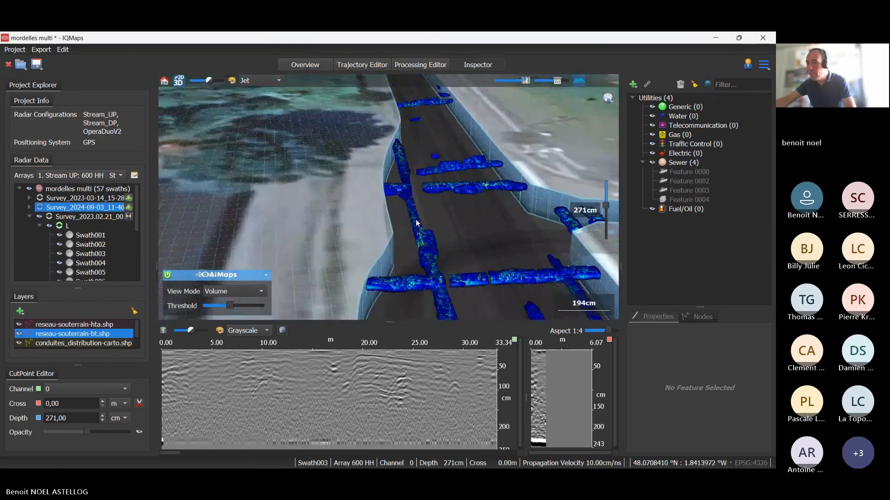
pyautogui.moveTo(447, 275); pyautogui.dragTo(360, 257)
pyautogui.scroll(1, 370, 159)
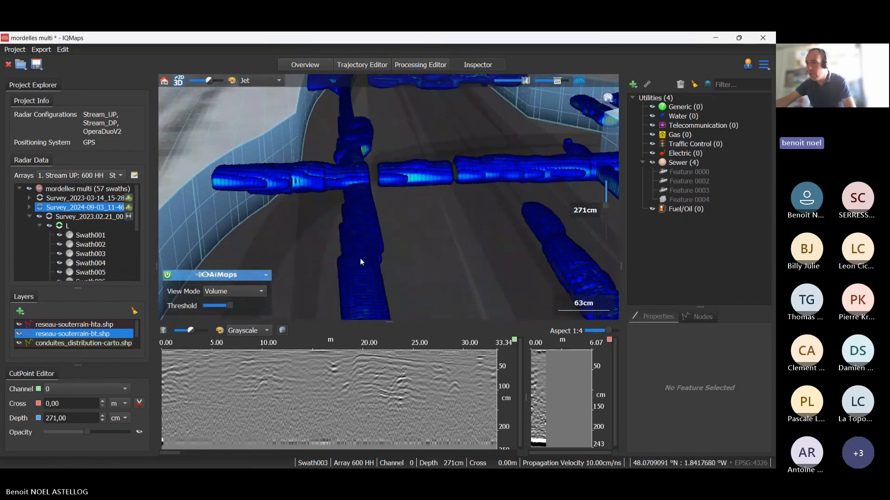
pyautogui.moveTo(357, 208); pyautogui.dragTo(354, 267)
pyautogui.moveTo(442, 221); pyautogui.dragTo(433, 220)
pyautogui.moveTo(501, 220); pyautogui.dragTo(401, 217)
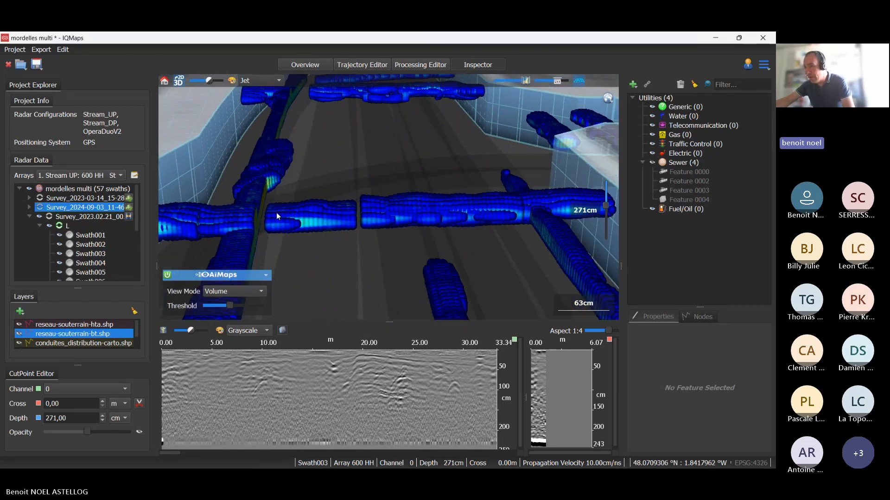
pyautogui.moveTo(276, 212); pyautogui.dragTo(364, 223)
pyautogui.scroll(1, 305, 246)
pyautogui.moveTo(305, 246); pyautogui.dragTo(384, 188)
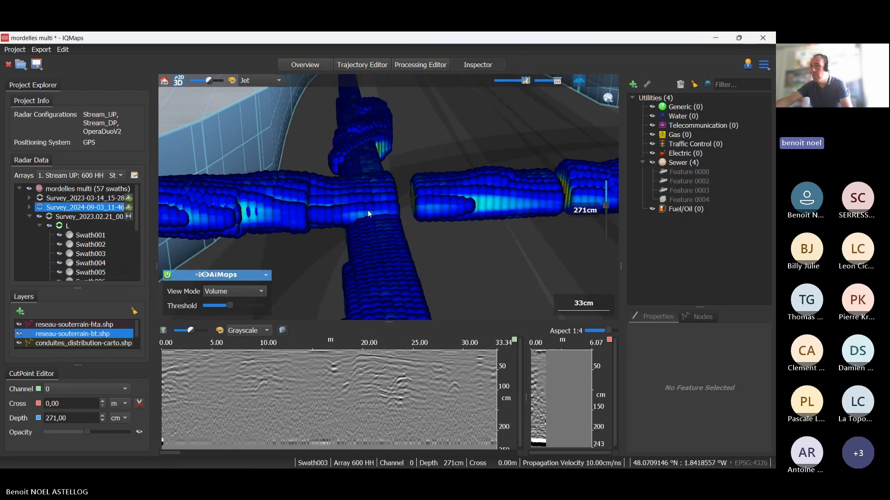
pyautogui.scroll(-2, 362, 210)
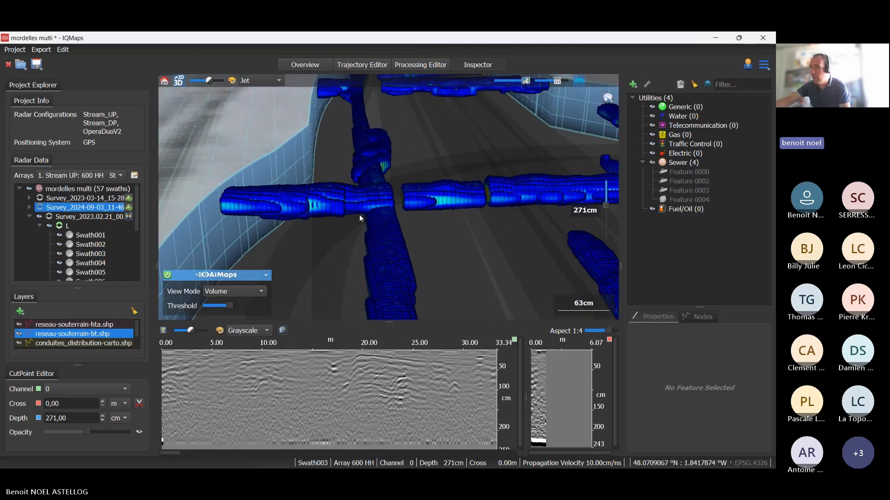
pyautogui.moveTo(359, 215); pyautogui.dragTo(340, 162)
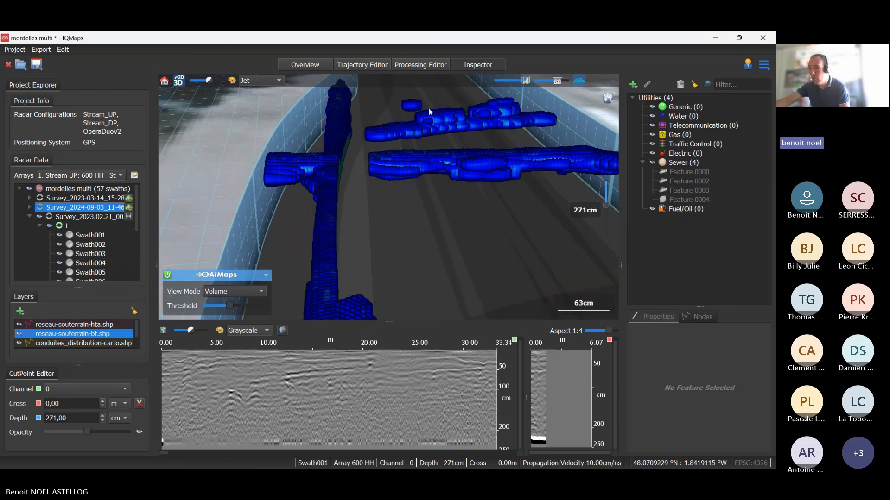
pyautogui.scroll(-3, 349, 221)
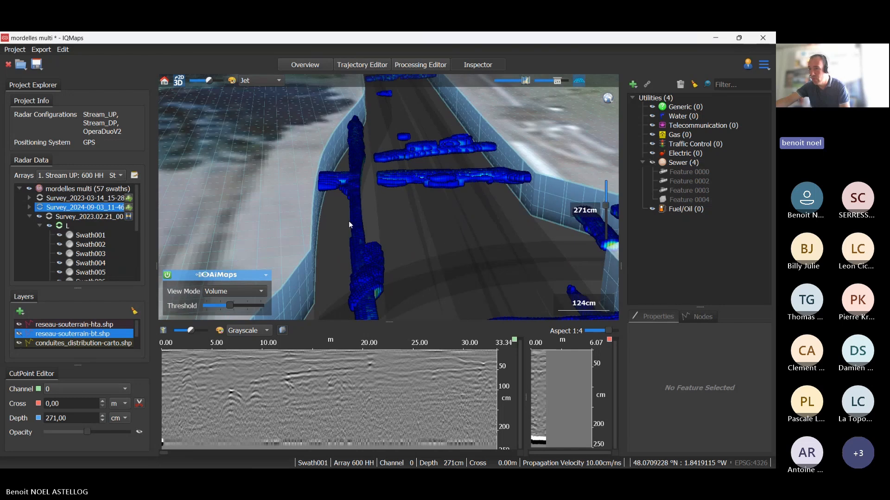
# Step: Return the map to the 2D view and inspect the AiMaps pipe volumes from the junction westward along the main road
pyautogui.click(180, 82)
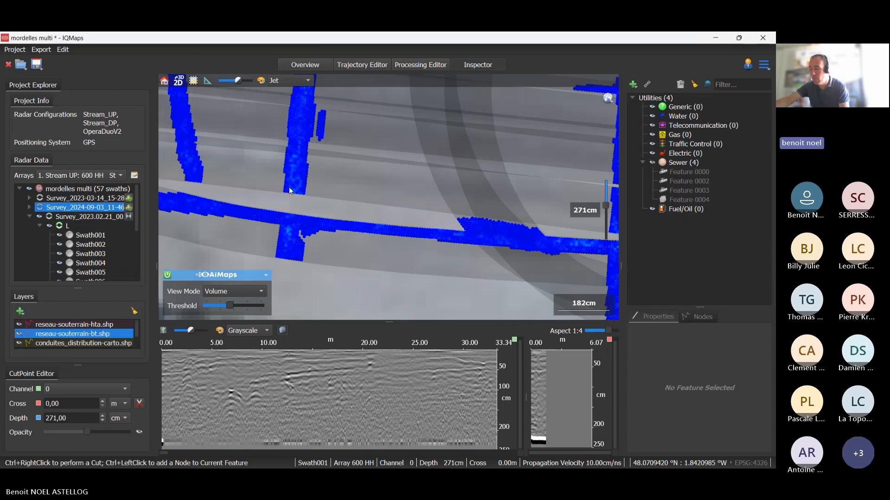
pyautogui.moveTo(238, 199); pyautogui.dragTo(267, 225)
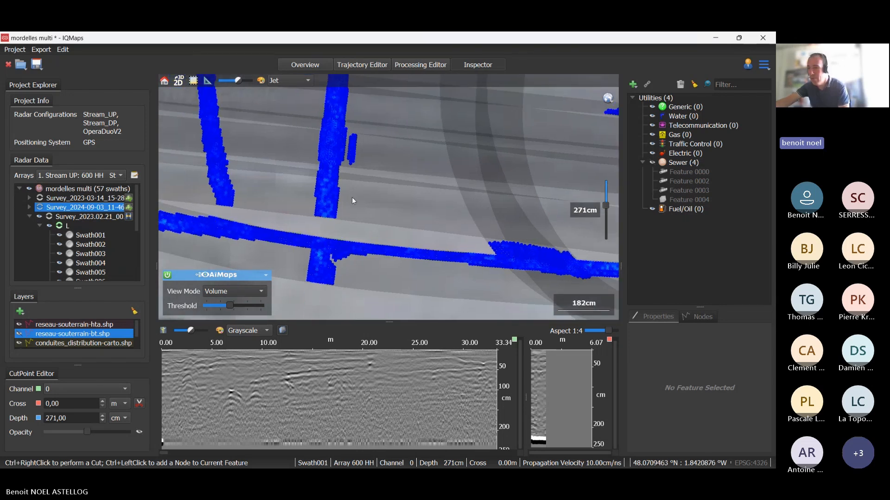
pyautogui.moveTo(352, 196); pyautogui.dragTo(480, 193)
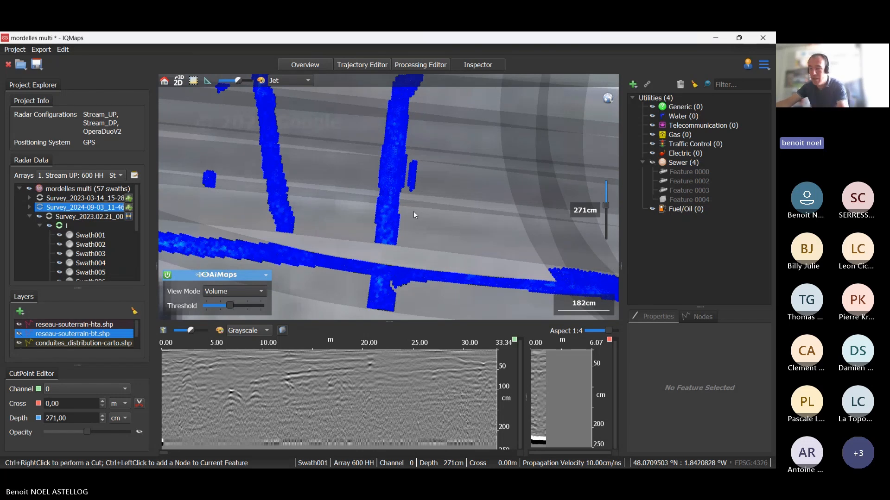
pyautogui.moveTo(448, 200)
pyautogui.mouseDown()
pyautogui.moveTo(467, 251)
pyautogui.moveTo(460, 206)
pyautogui.mouseUp()
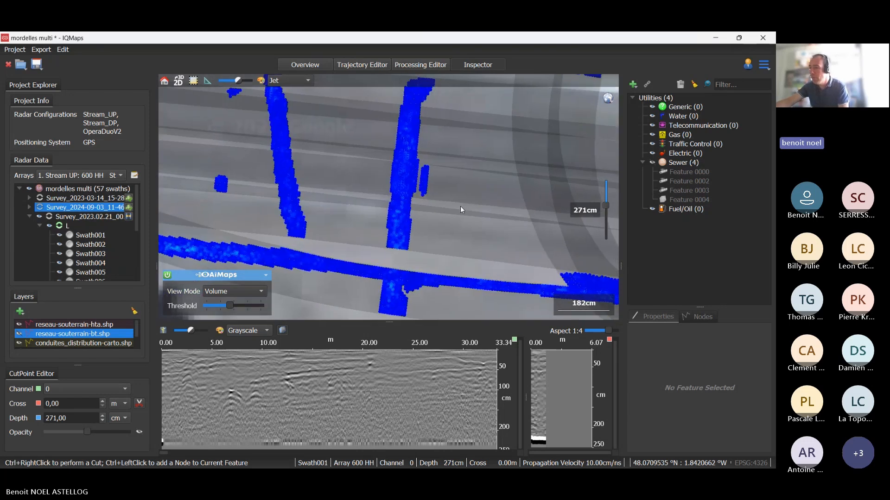
pyautogui.scroll(-3, 459, 207)
pyautogui.moveTo(459, 207); pyautogui.dragTo(334, 229)
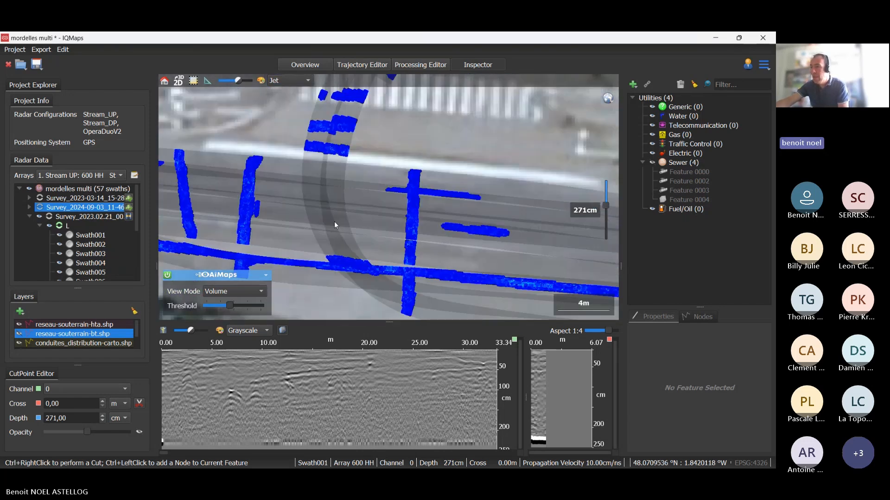
pyautogui.scroll(-4, 474, 279)
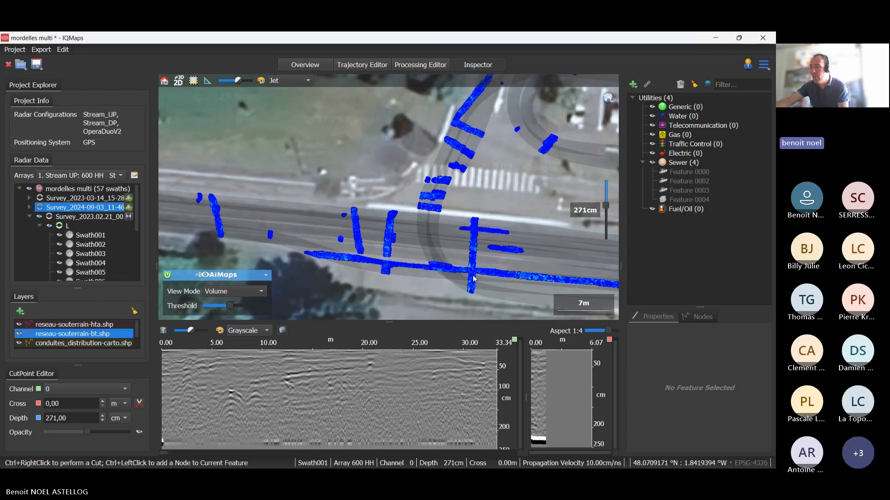
pyautogui.moveTo(474, 279); pyautogui.dragTo(483, 228)
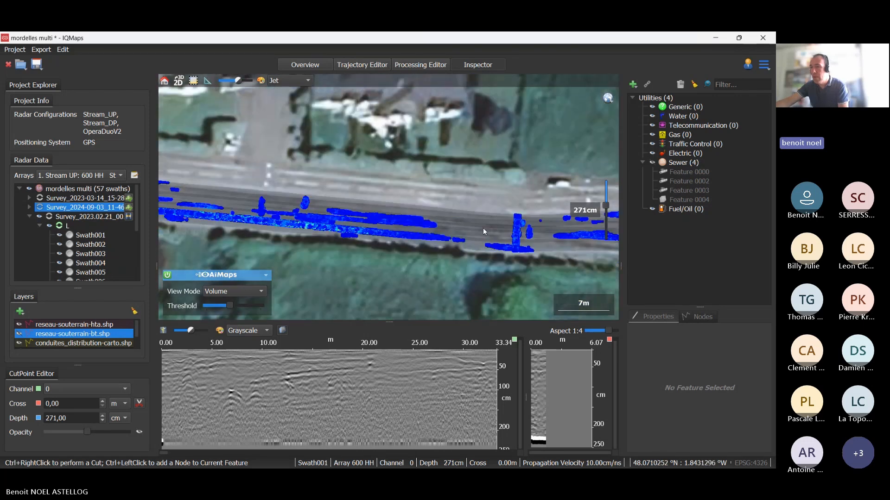
pyautogui.scroll(3, 369, 229)
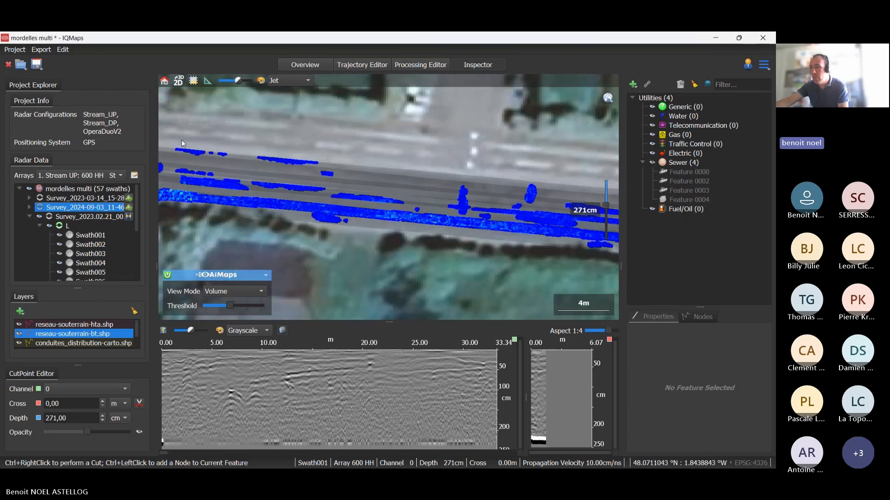
# Step: Raise the AiMaps threshold slightly and check the remaining pipe volumes along the western stretch of road
pyautogui.moveTo(231, 305); pyautogui.dragTo(232, 306)
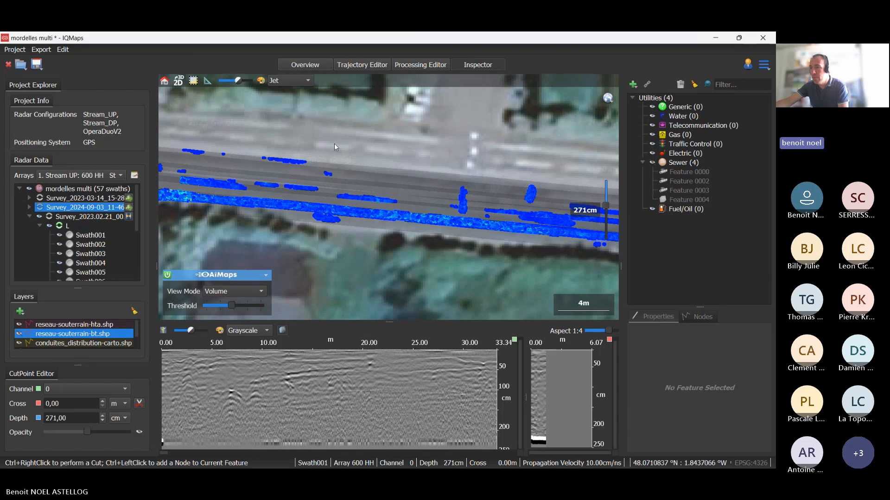
pyautogui.scroll(-3, 335, 147)
pyautogui.scroll(3, 524, 226)
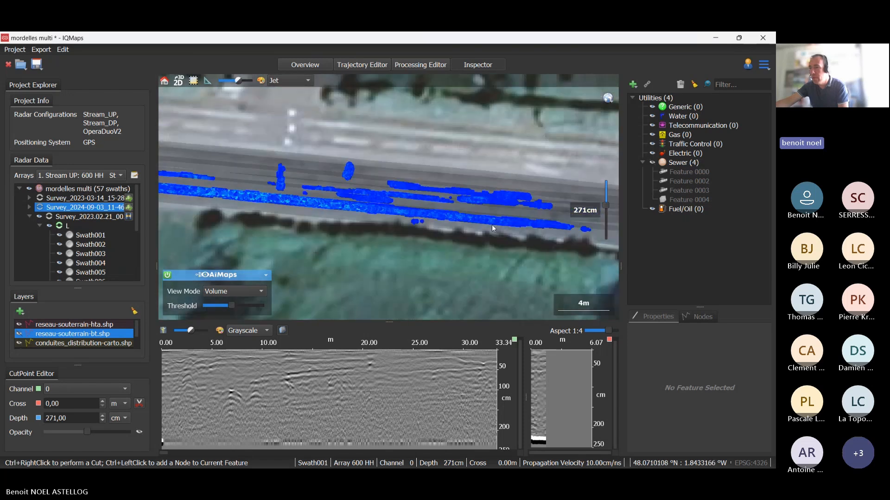
pyautogui.moveTo(492, 225); pyautogui.dragTo(408, 226)
pyautogui.moveTo(536, 233); pyautogui.dragTo(411, 224)
pyautogui.moveTo(523, 227); pyautogui.dragTo(357, 224)
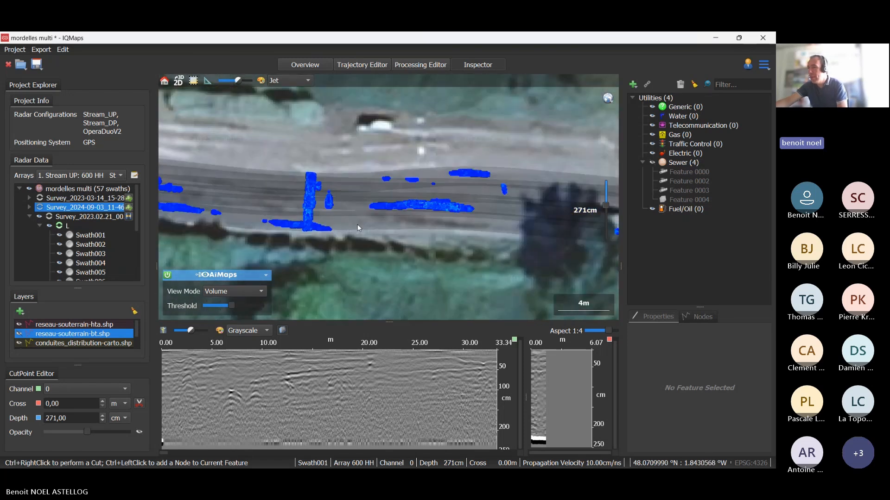
pyautogui.scroll(2, 454, 194)
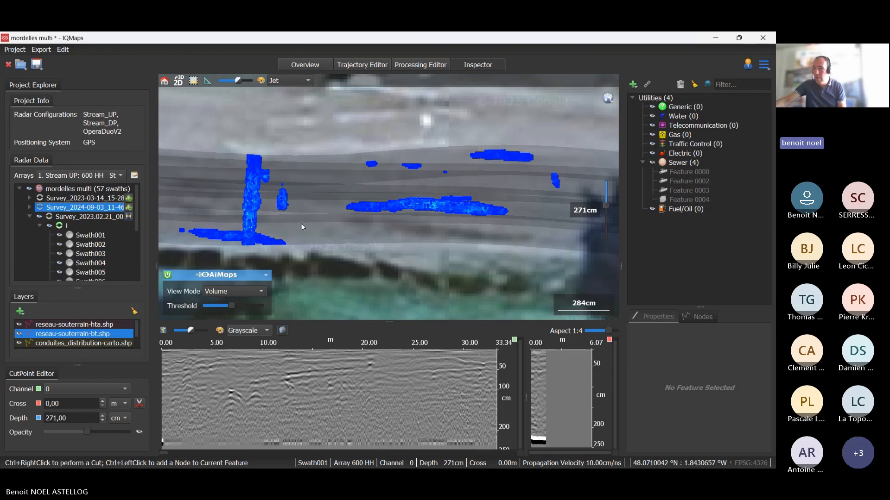
pyautogui.moveTo(435, 232); pyautogui.dragTo(306, 226)
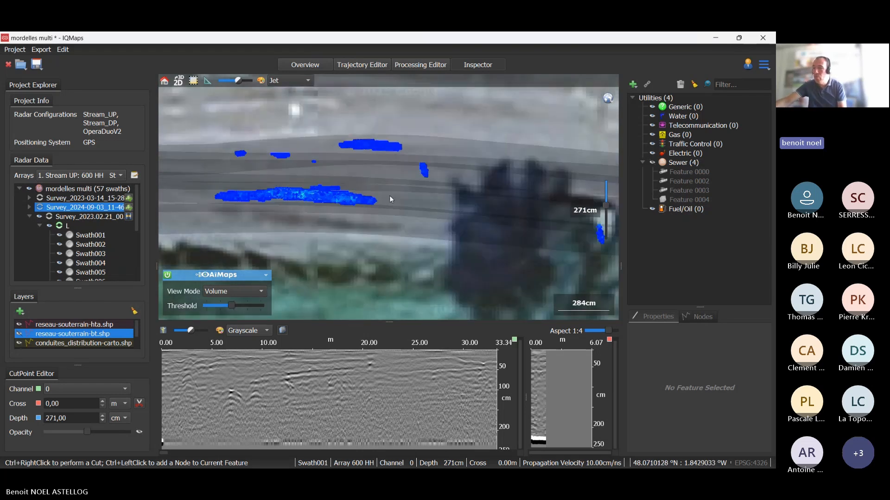
pyautogui.scroll(-5, 388, 195)
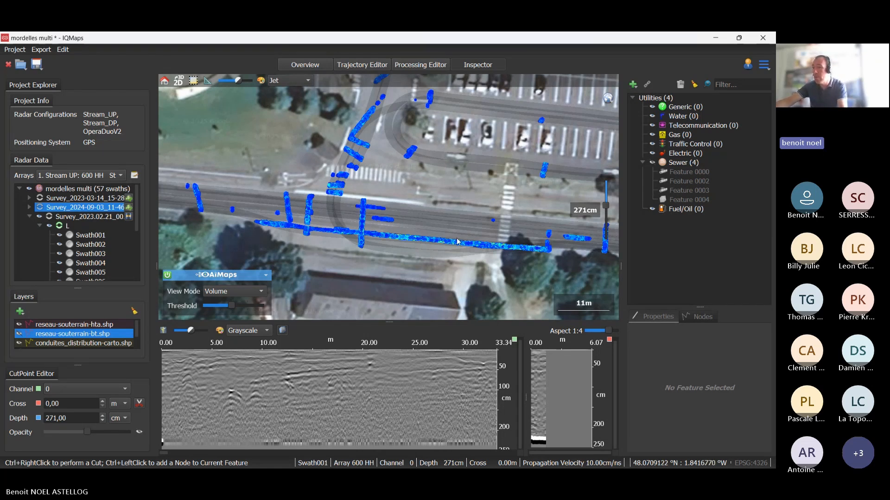
# Step: Follow the AiMaps pipe volumes eastward from the junction along the main road to the roundabout
pyautogui.moveTo(459, 224); pyautogui.dragTo(393, 216)
pyautogui.moveTo(473, 235); pyautogui.dragTo(236, 220)
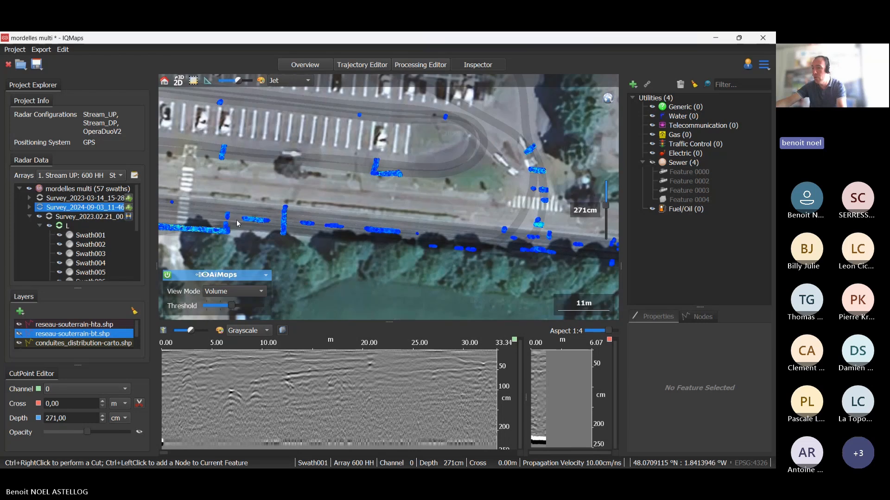
pyautogui.moveTo(437, 228); pyautogui.dragTo(238, 219)
pyautogui.moveTo(359, 237); pyautogui.dragTo(272, 229)
pyautogui.moveTo(480, 248); pyautogui.dragTo(300, 235)
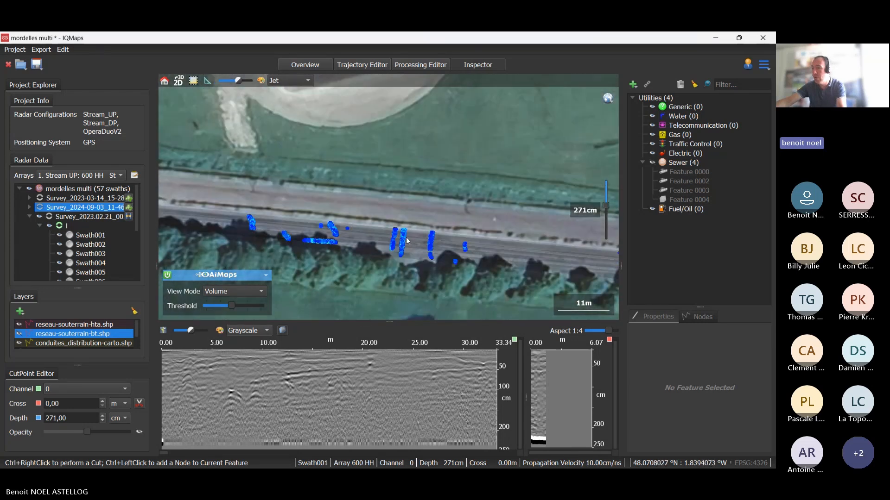
pyautogui.moveTo(450, 247); pyautogui.dragTo(302, 228)
pyautogui.moveTo(527, 267); pyautogui.dragTo(293, 184)
pyautogui.scroll(3, 294, 188)
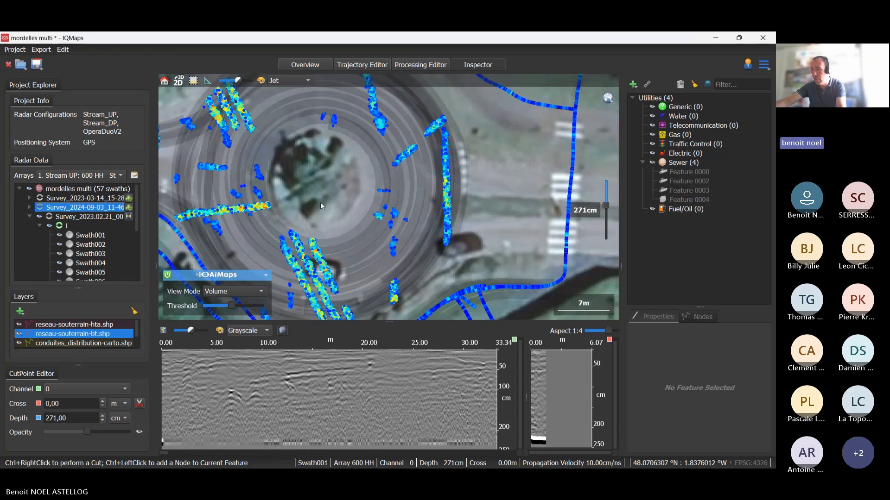
# Step: Switch the AiMaps view mode to Sliced, lower the threshold to its minimum and set the depth to about 80 cm
pyautogui.click(214, 292)
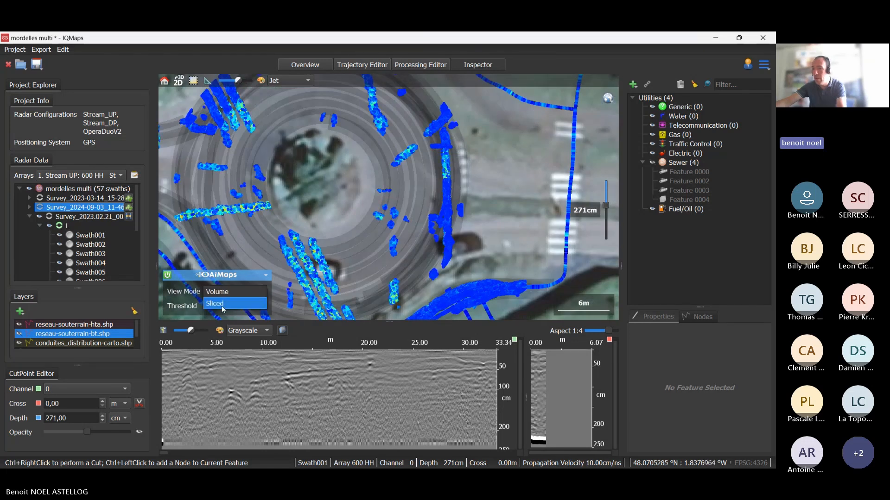
pyautogui.click(214, 303)
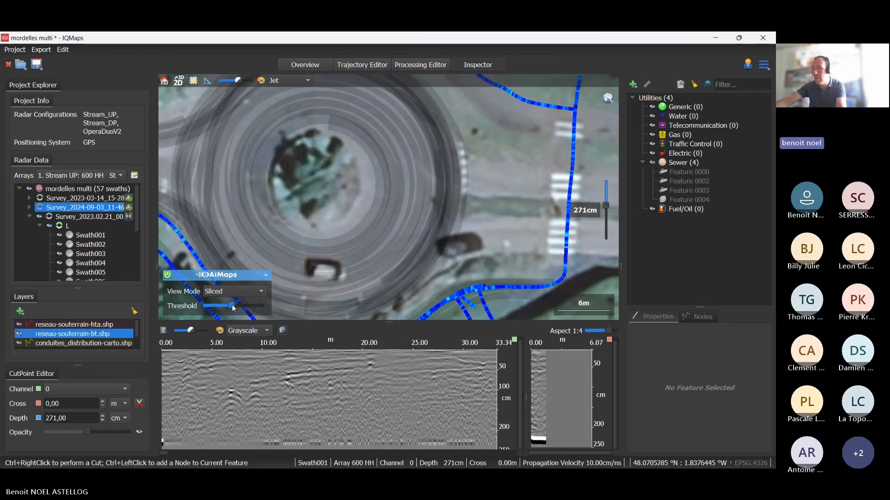
pyautogui.moveTo(231, 305); pyautogui.dragTo(184, 307)
pyautogui.moveTo(605, 206); pyautogui.dragTo(605, 190)
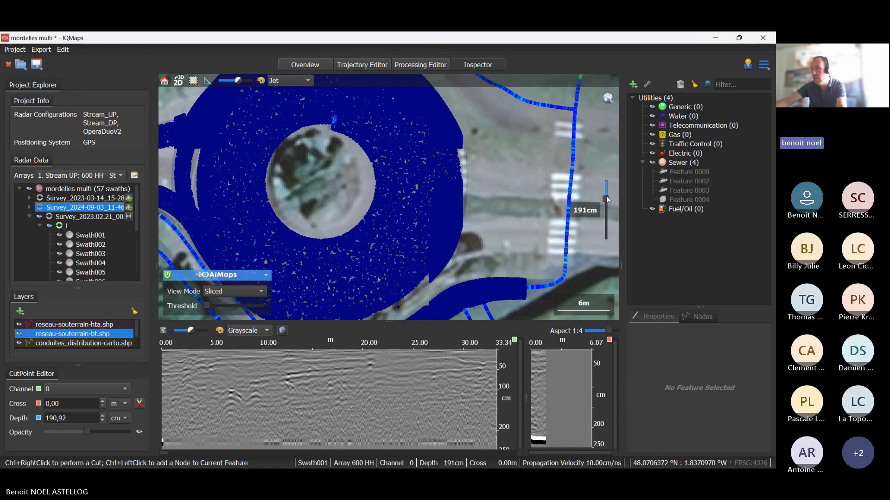
pyautogui.scroll(-4, 477, 219)
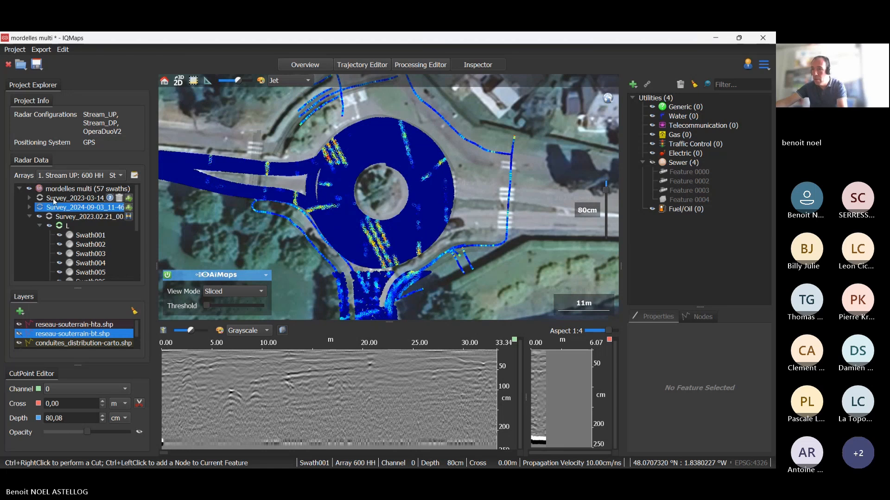
# Step: Expand the Survey_2023-03-14 survey in the radar data, select it and view the whole roundabout slice
pyautogui.scroll(3, 398, 202)
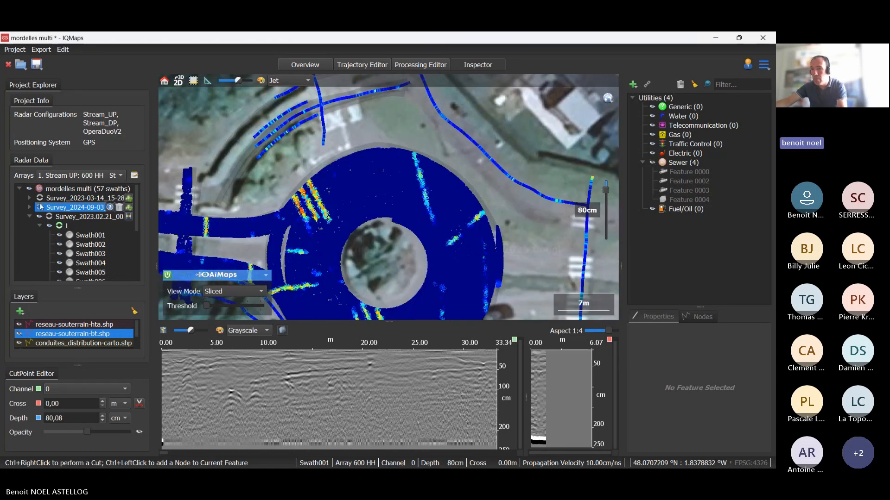
pyautogui.click(32, 199)
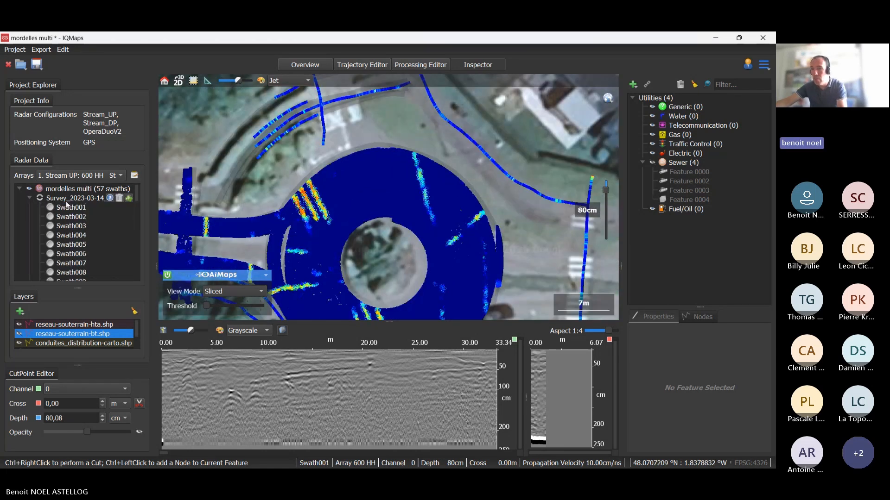
pyautogui.click(42, 199)
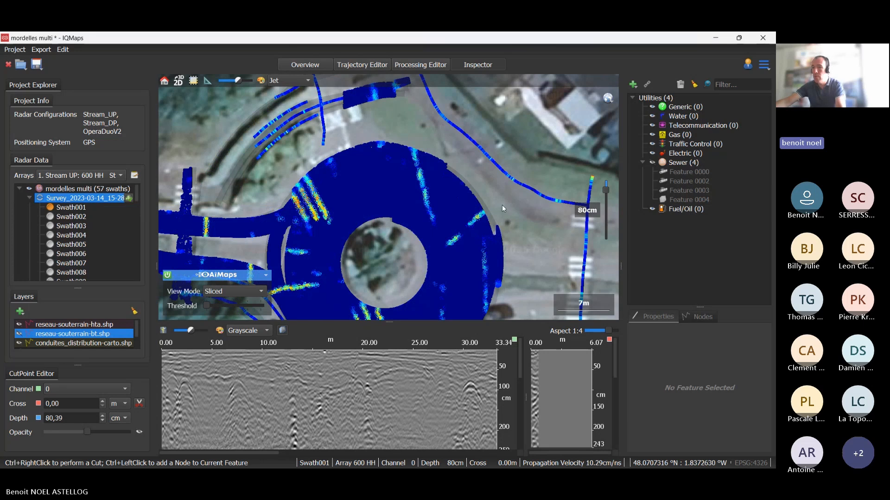
pyautogui.moveTo(466, 252); pyautogui.dragTo(451, 163)
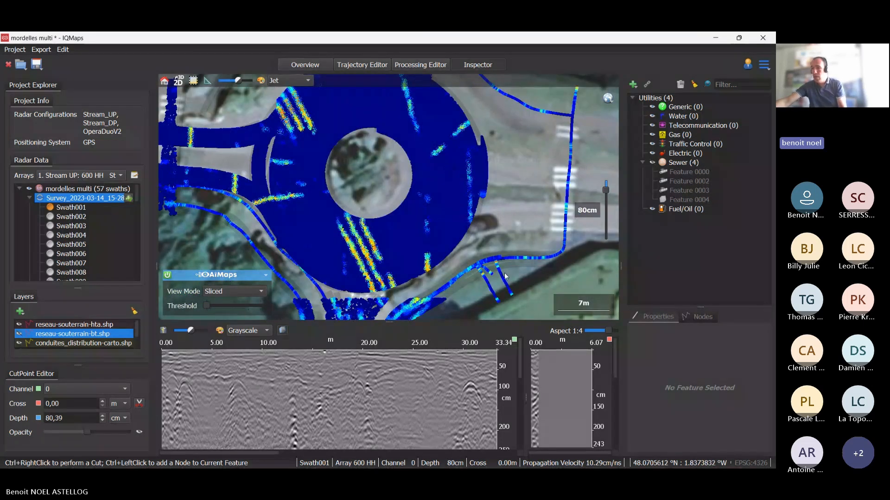
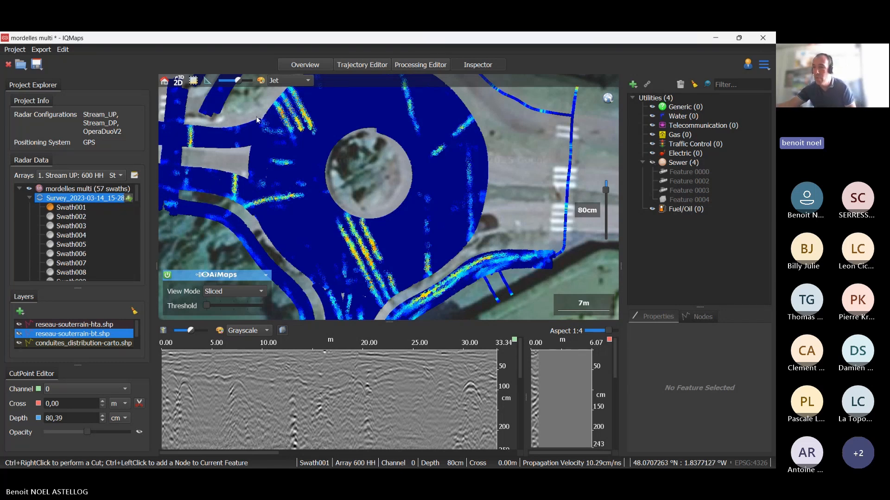
# Step: Review the destination and image format options for exporting channels as pictures, and leave without exporting
pyautogui.click(40, 49)
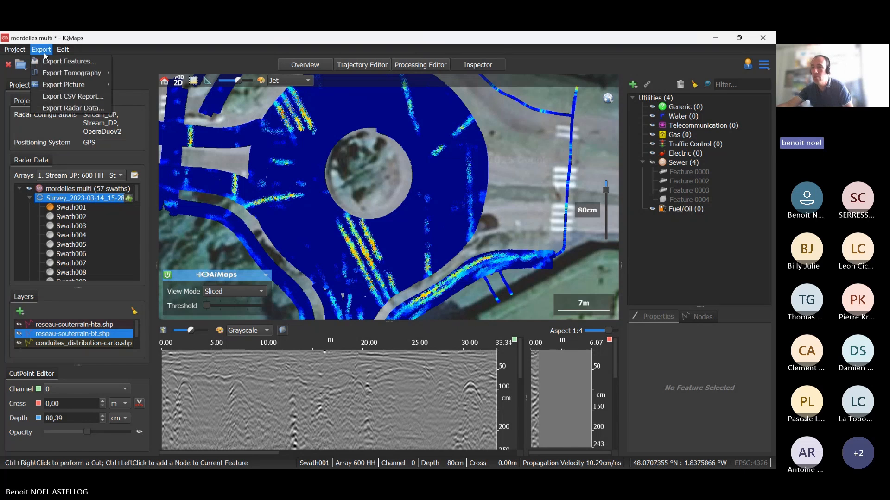
pyautogui.moveTo(62, 72)
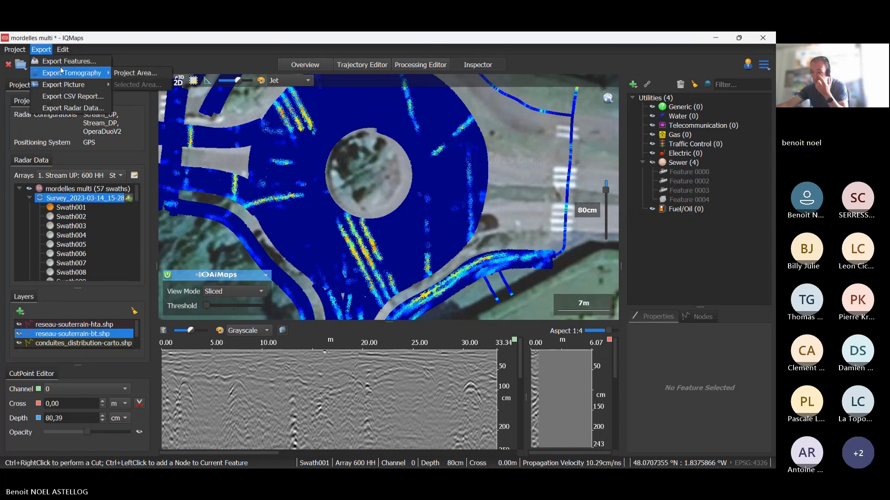
pyautogui.click(135, 84)
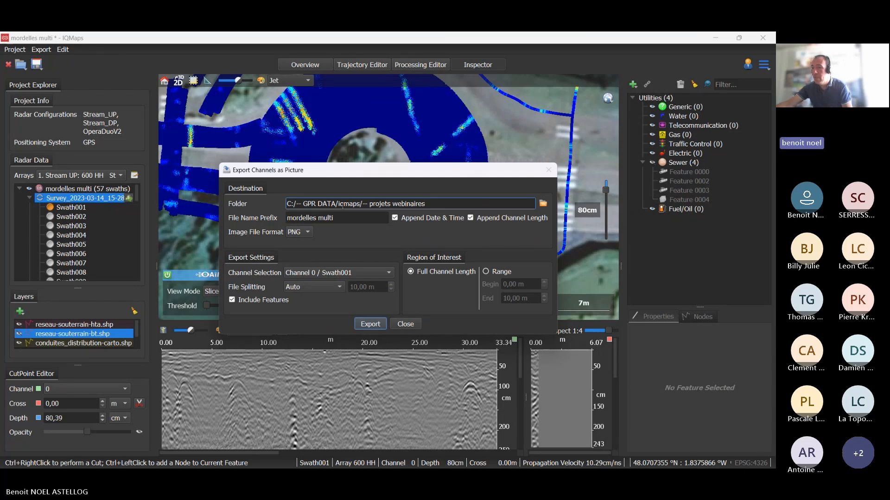
pyautogui.click(308, 233)
pyautogui.click(310, 228)
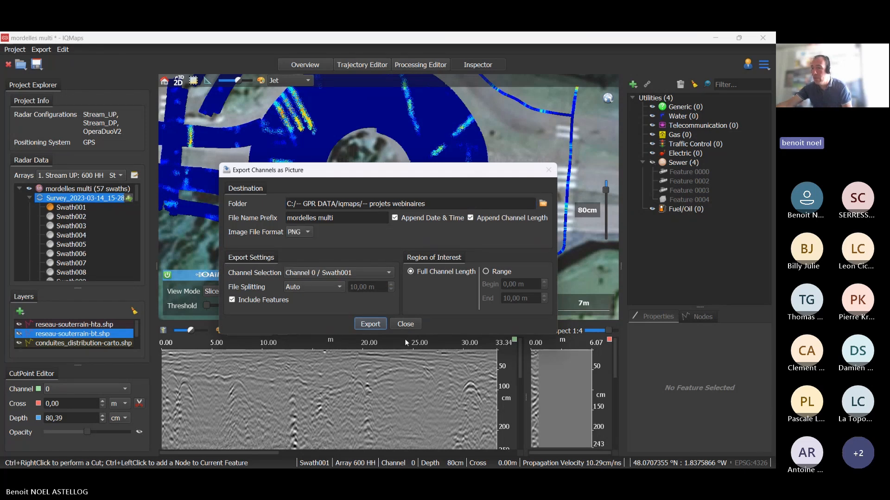
pyautogui.click(406, 324)
# Step: Review the radar data export formats, choosing SEG-Y to see its options, and leave without exporting
pyautogui.click(41, 49)
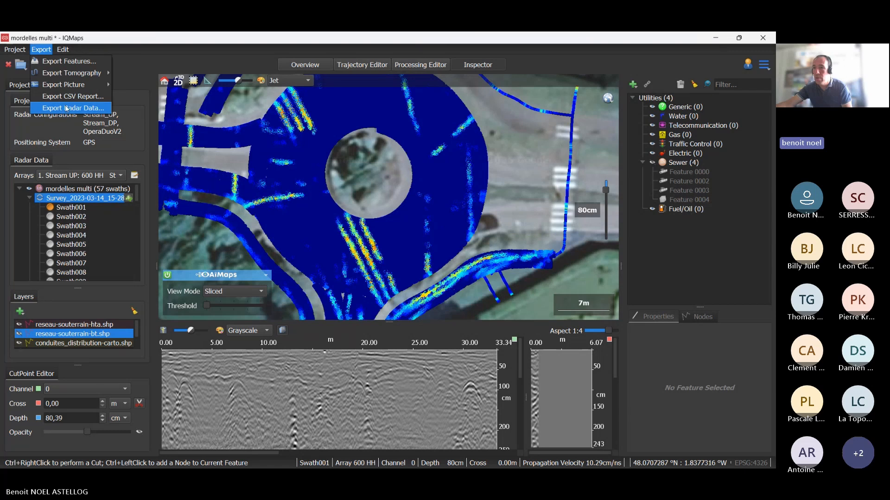
pyautogui.click(66, 108)
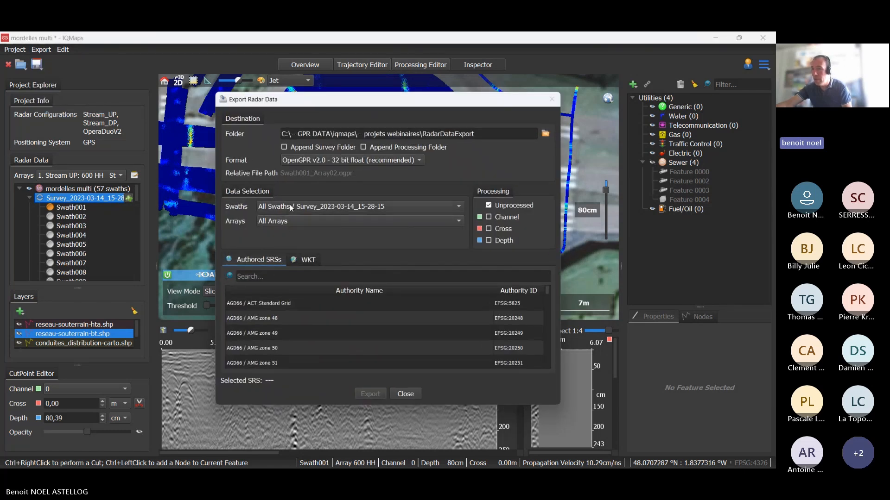
pyautogui.click(330, 160)
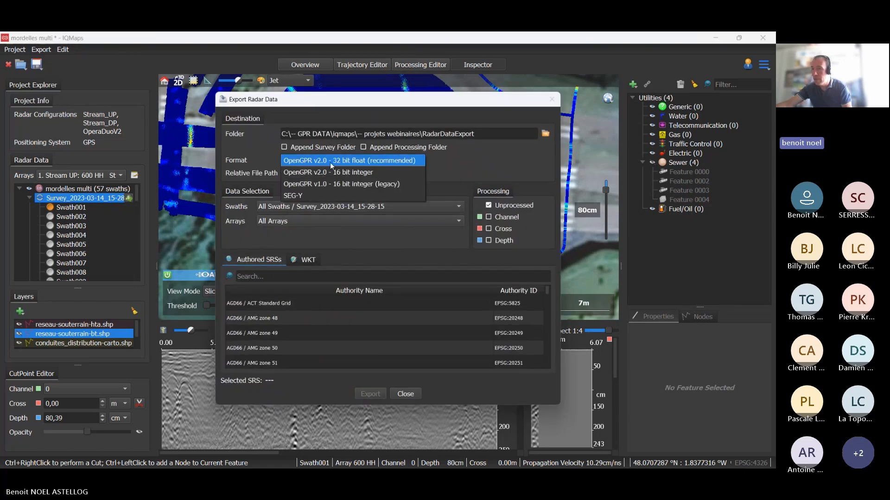
pyautogui.click(330, 192)
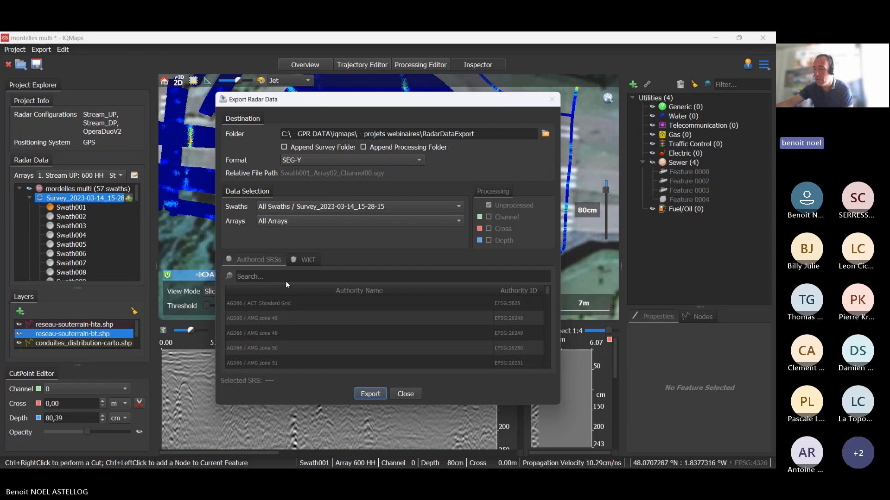
pyautogui.click(313, 160)
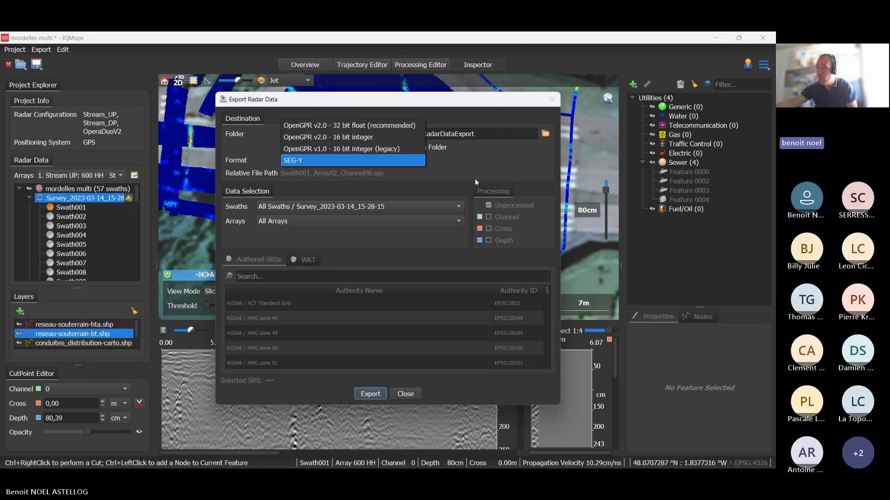
pyautogui.click(415, 395)
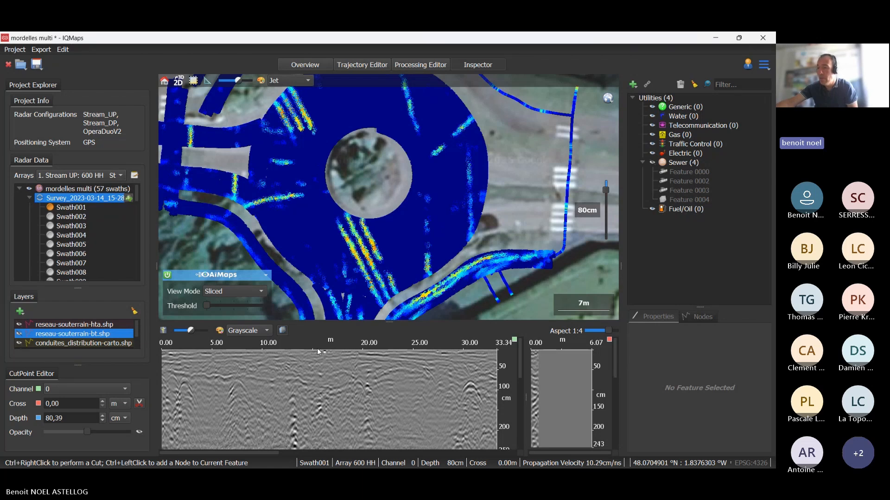
# Step: Calibrate the Survey_2023-03-14 depth on the Swath001 radargram with a propagation velocity of 13.50 cm/ns, and select the Survey_2024-09-03 survey
pyautogui.moveTo(376, 200); pyautogui.dragTo(382, 213)
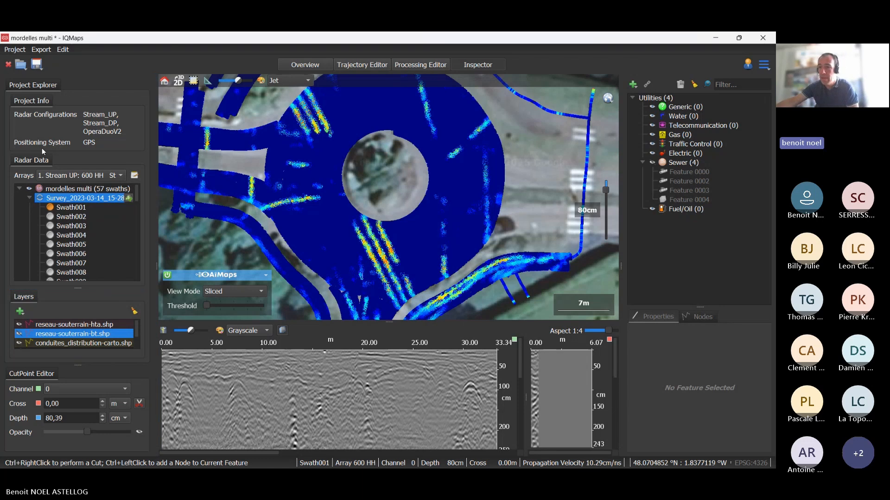
pyautogui.click(29, 199)
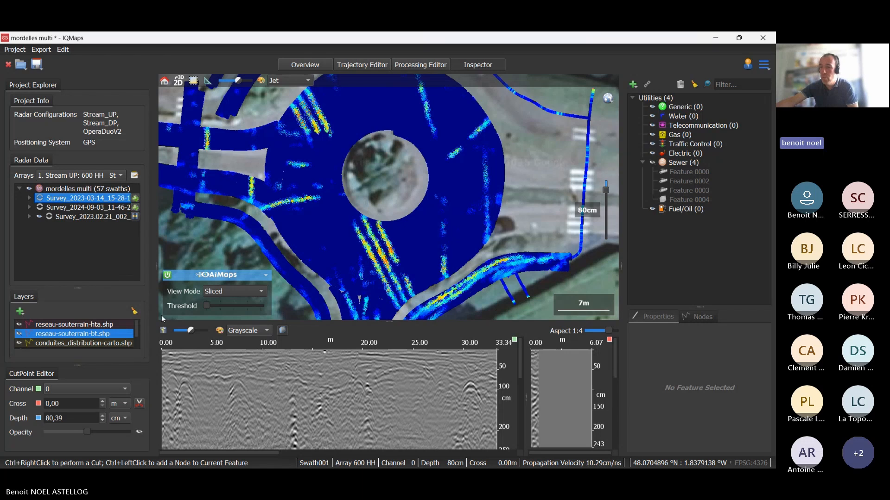
pyautogui.rightClick(236, 382)
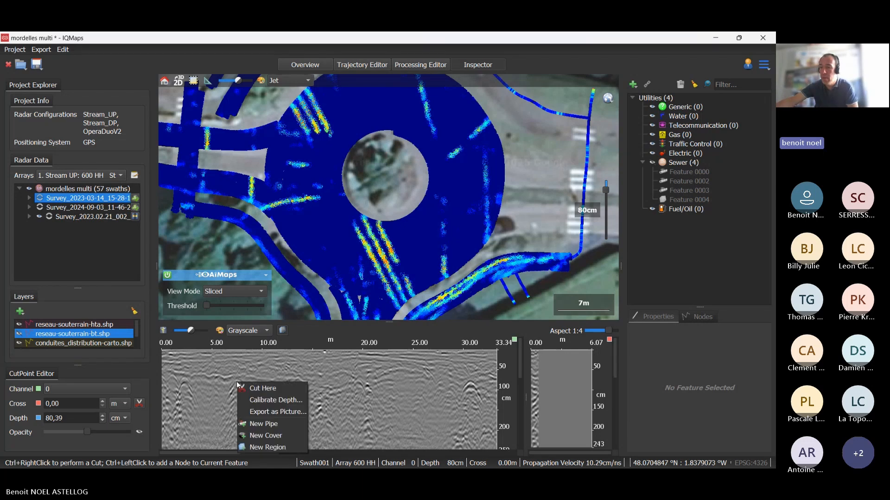
pyautogui.click(260, 402)
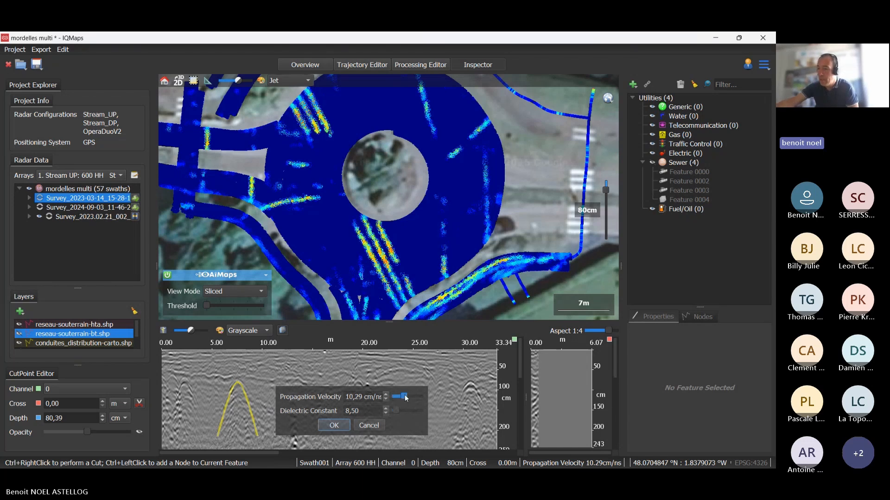
pyautogui.moveTo(405, 397); pyautogui.dragTo(408, 397)
pyautogui.click(332, 425)
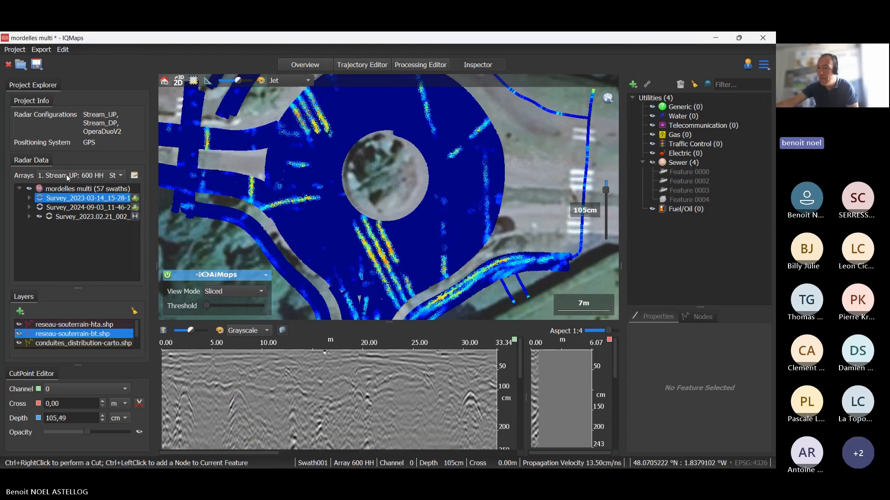
pyautogui.click(96, 209)
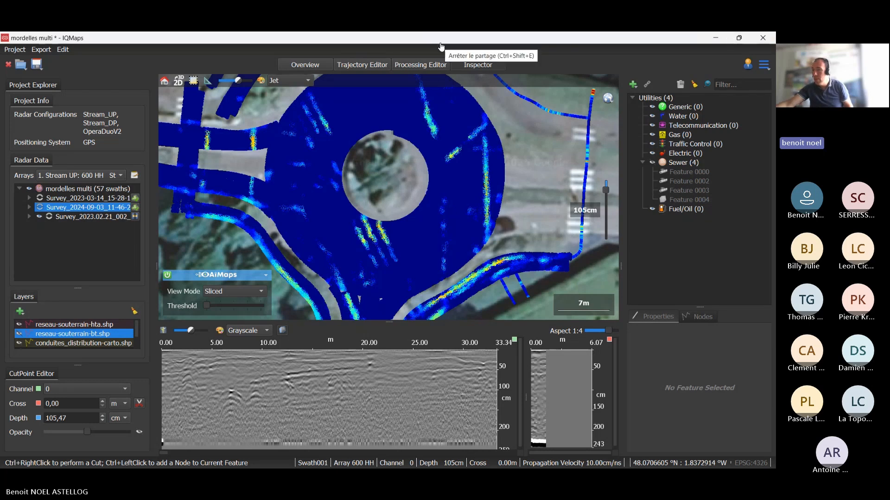
# Step: Switch to File Explorer and open the folder C:\-- GPR DATA\iqmaps\-- stream week\data stream dp\Survey_2023-03-14_15-28-15
pyautogui.click(715, 38)
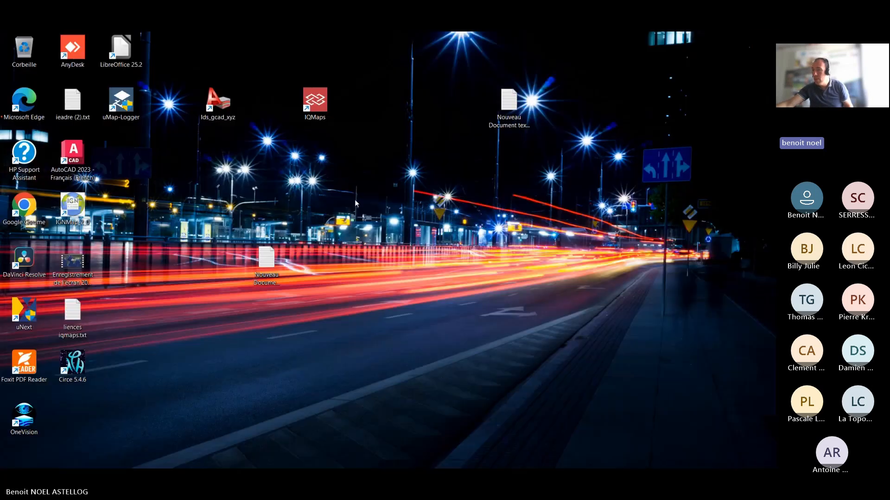
pyautogui.click(446, 460)
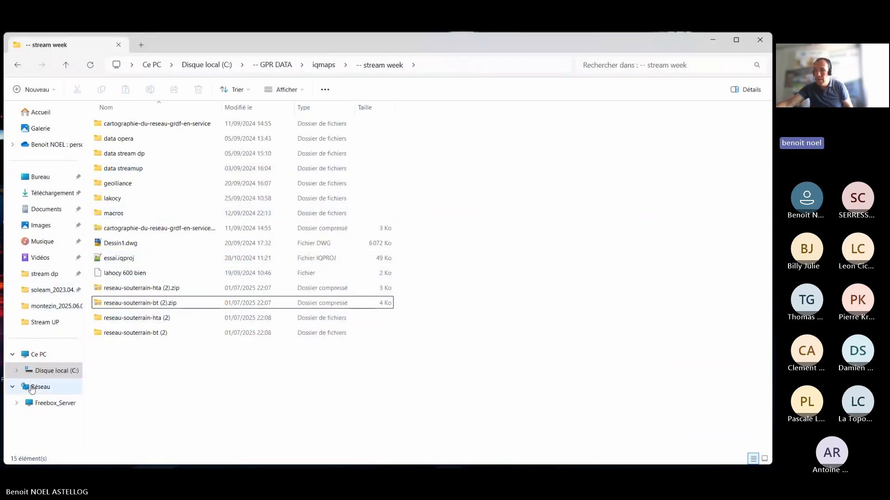
pyautogui.click(52, 371)
pyautogui.doubleClick(130, 139)
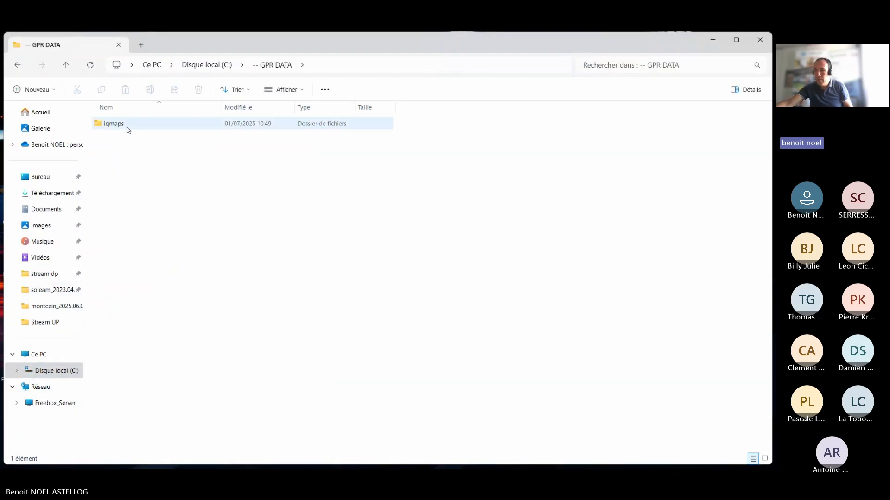
pyautogui.doubleClick(125, 123)
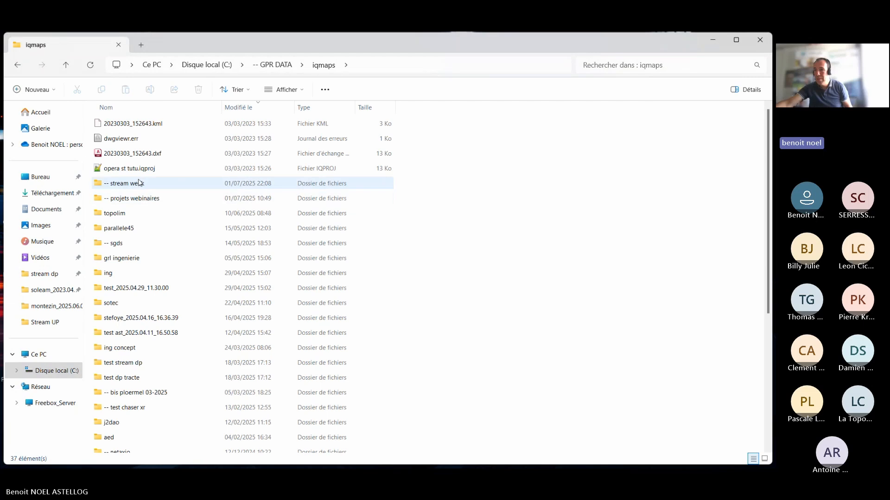
pyautogui.click(140, 184)
pyautogui.doubleClick(140, 184)
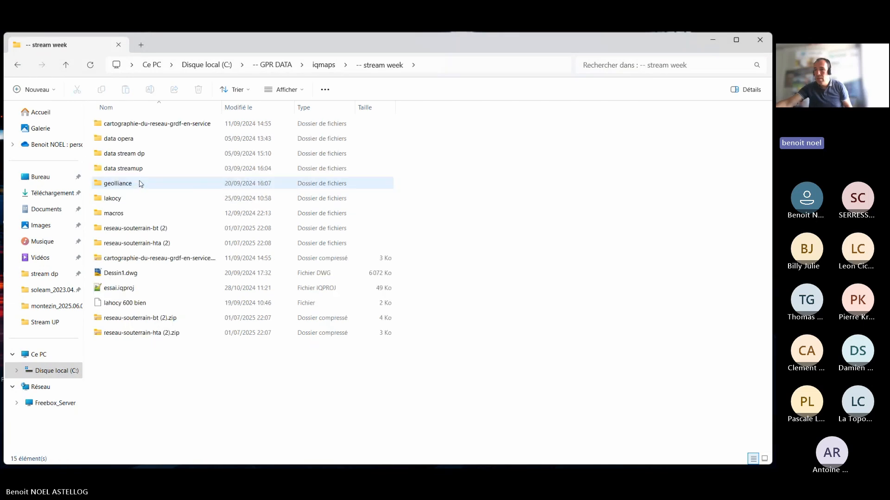
pyautogui.doubleClick(132, 155)
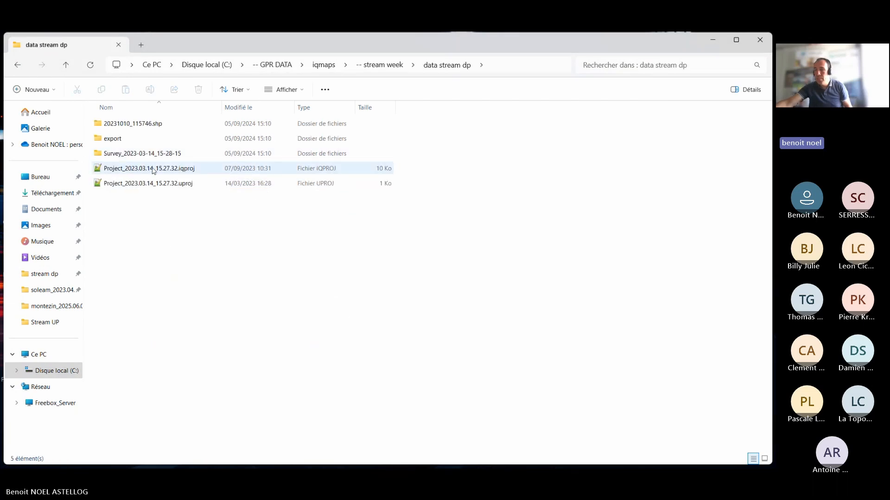
pyautogui.doubleClick(120, 153)
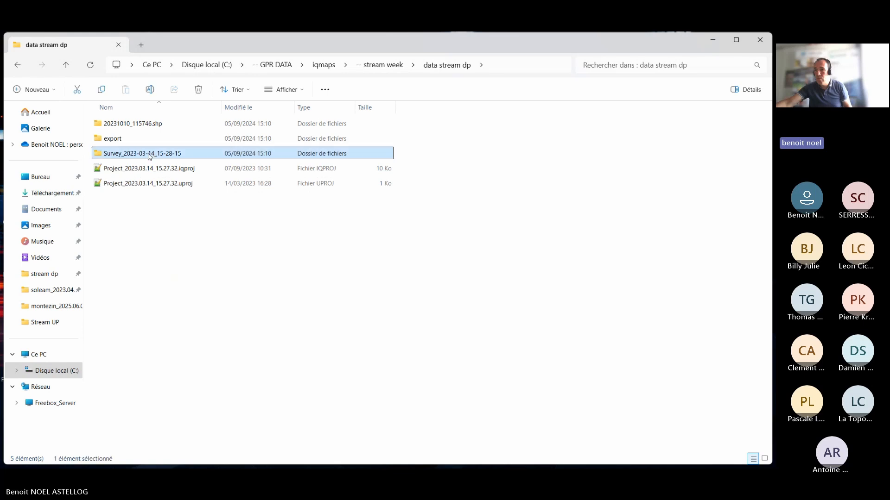
# Step: Open the Survey file of this folder in Notepad++, using that application just once
pyautogui.rightClick(117, 133)
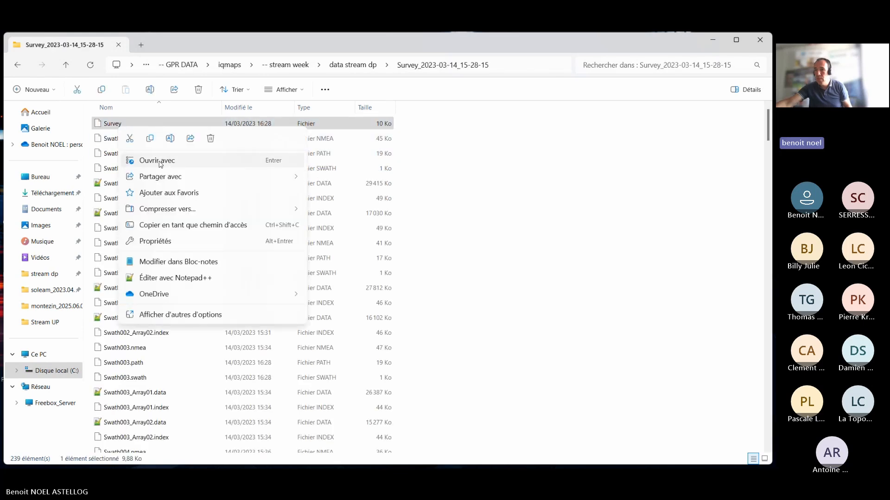
pyautogui.click(159, 163)
pyautogui.click(343, 205)
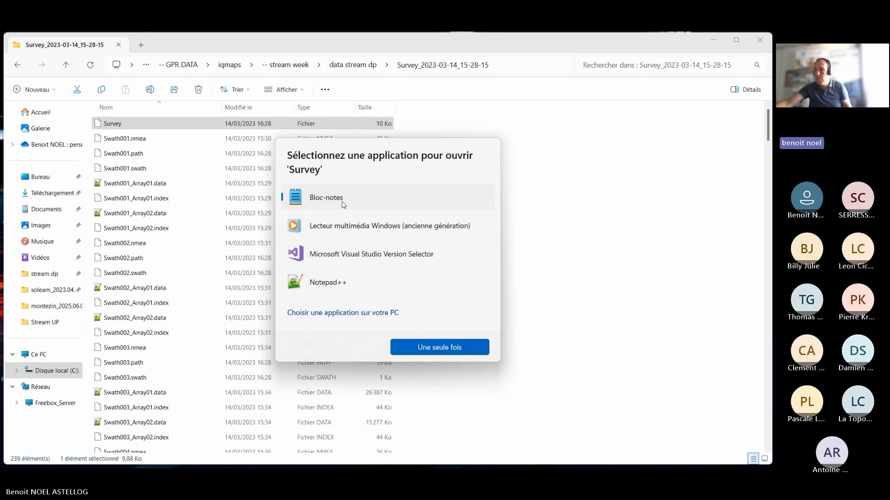
pyautogui.click(353, 278)
pyautogui.click(428, 346)
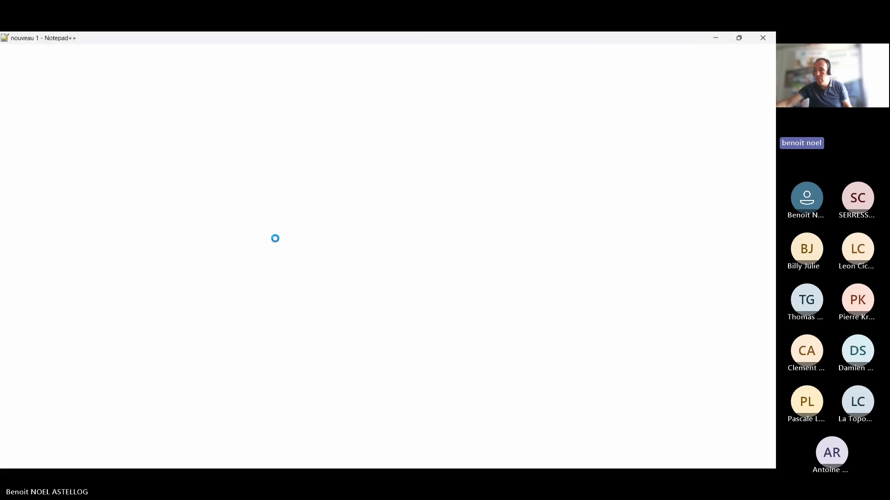
pyautogui.click(392, 281)
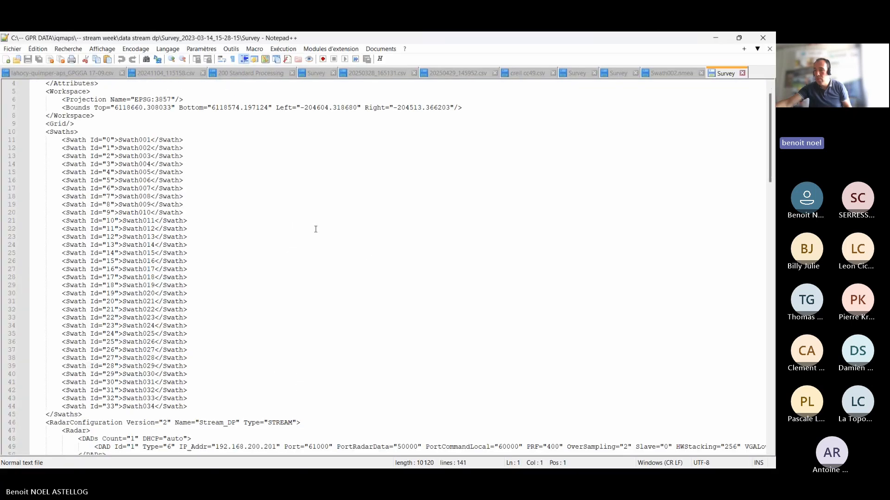
# Step: Find the antenna entry with its xyz offset in the radar configuration of the Survey file
pyautogui.scroll(-3, 315, 230)
pyautogui.click(349, 333)
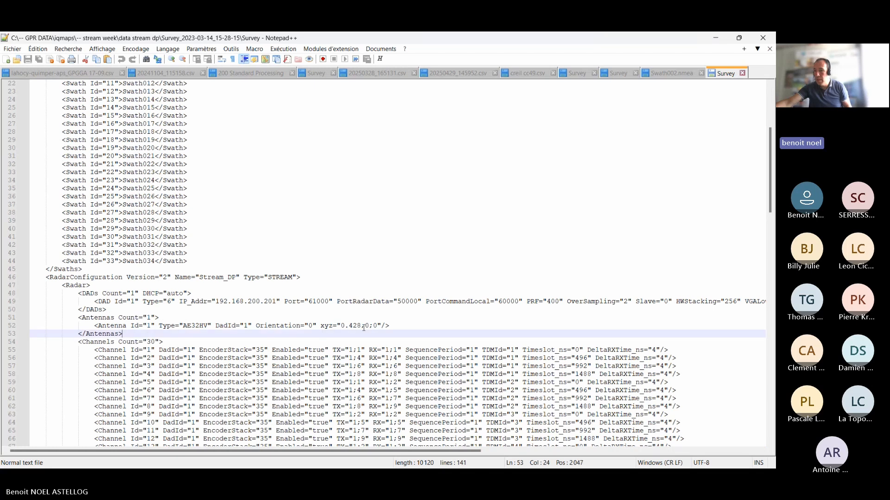
pyautogui.click(349, 325)
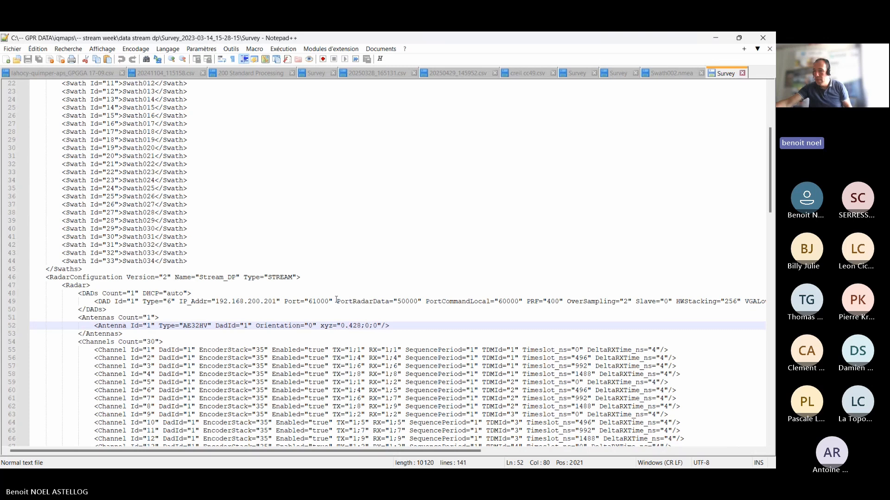
# Step: Examine the encoder, GPS and antenna type sections, and select the decimals of the first xyz value in the GPS entry
pyautogui.scroll(-10, 337, 300)
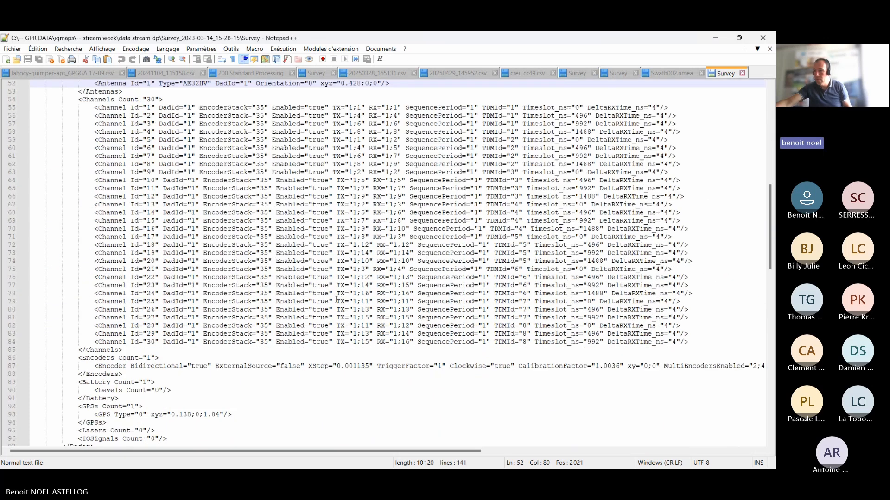
pyautogui.scroll(9, 336, 299)
pyautogui.scroll(-13, 340, 299)
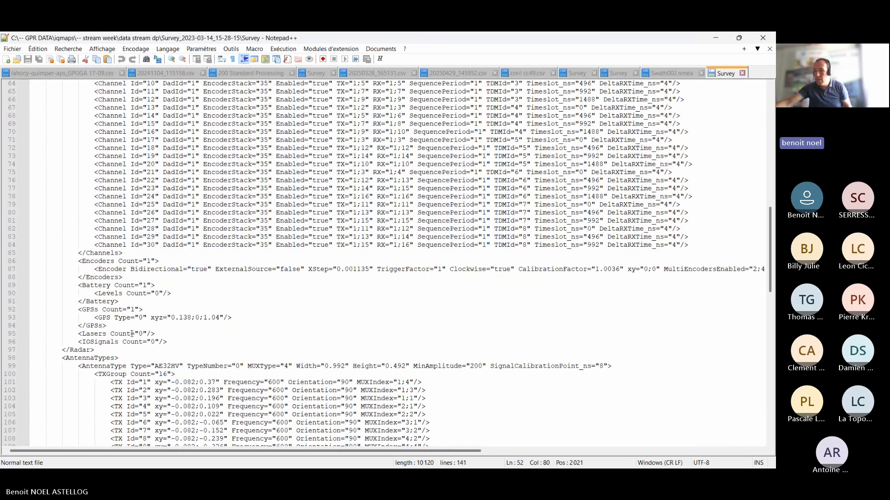
pyautogui.scroll(-9, 141, 267)
pyautogui.scroll(1, 132, 337)
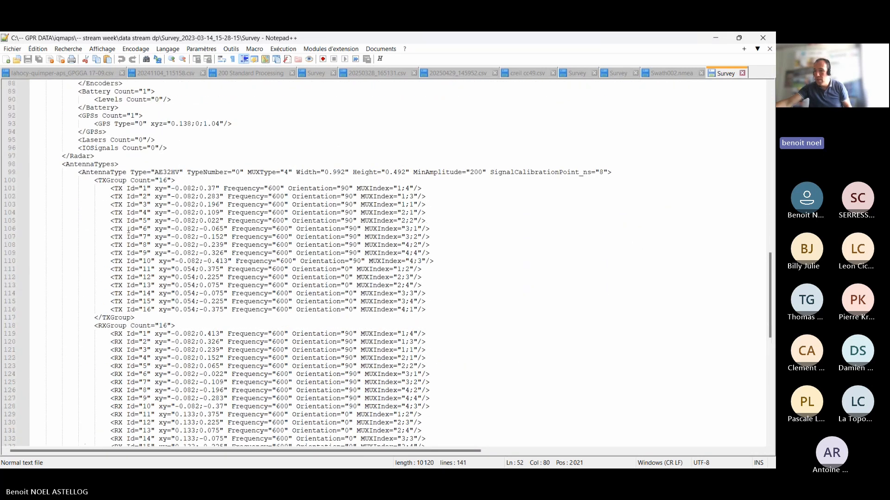
pyautogui.scroll(3, 132, 337)
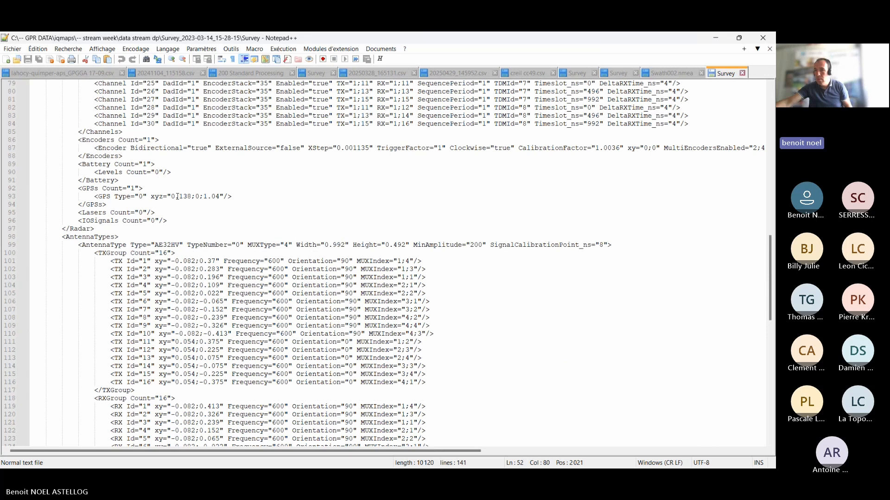
pyautogui.click(134, 195)
pyautogui.click(183, 197)
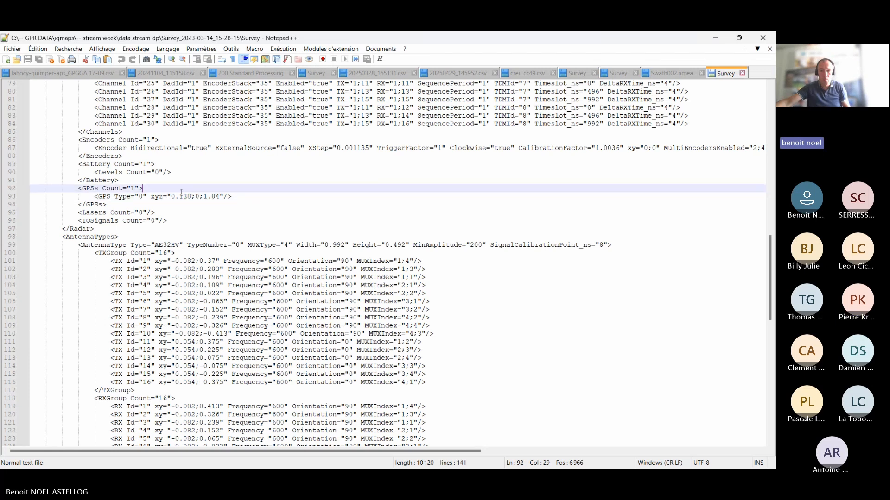
pyautogui.doubleClick(188, 199)
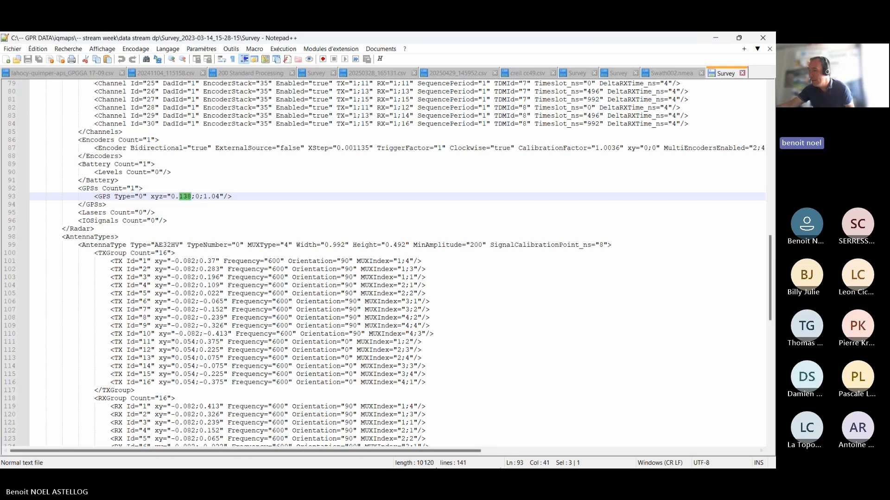
# Step: Minimize the open windows, switch to CLM and expand the last valid license and its AiMaps Distribution Partner product to list the included features
pyautogui.click(716, 37)
pyautogui.click(705, 37)
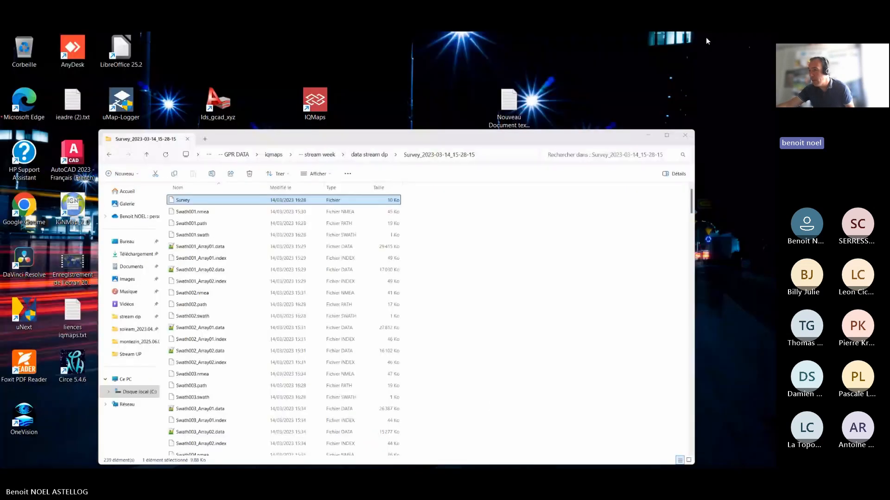
pyautogui.moveTo(403, 467)
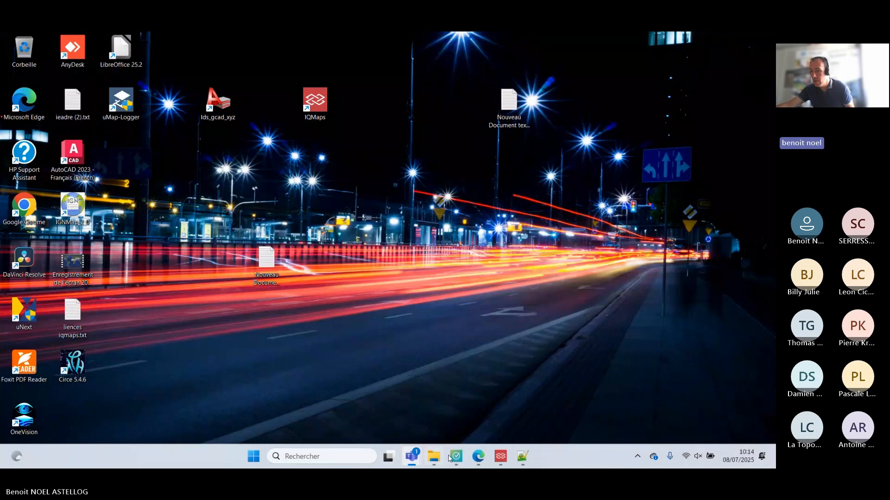
pyautogui.click(456, 458)
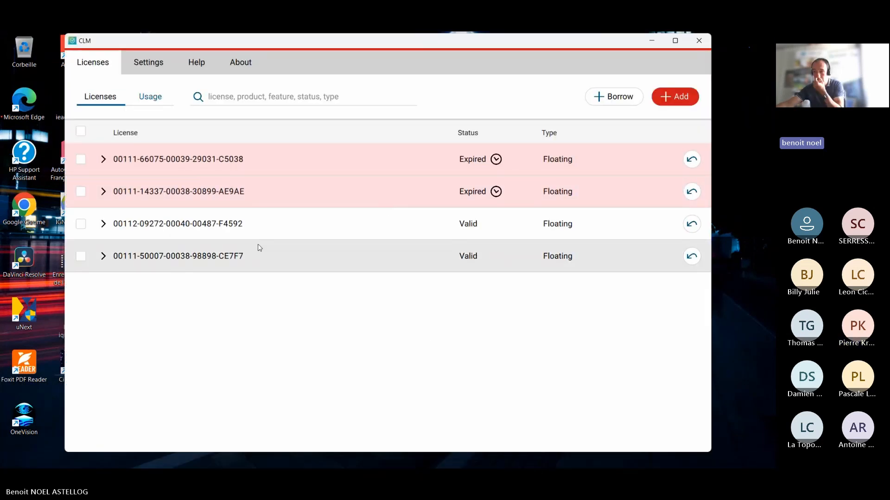
pyautogui.click(103, 256)
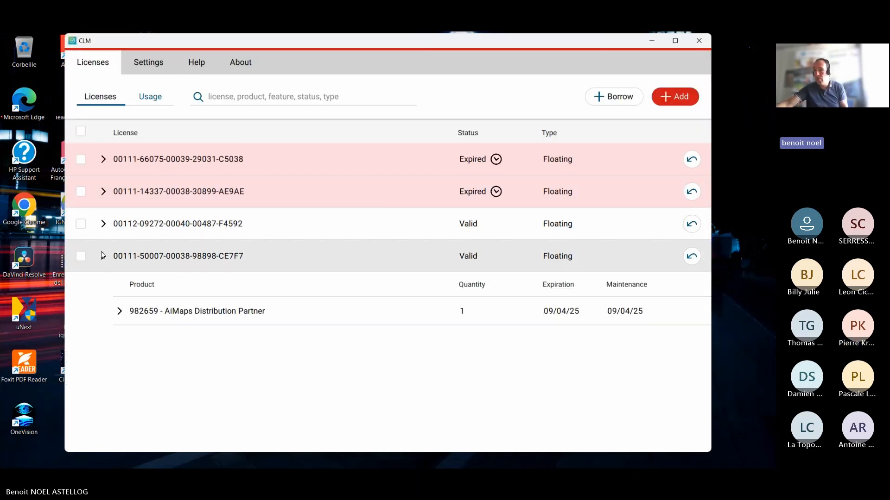
pyautogui.click(119, 313)
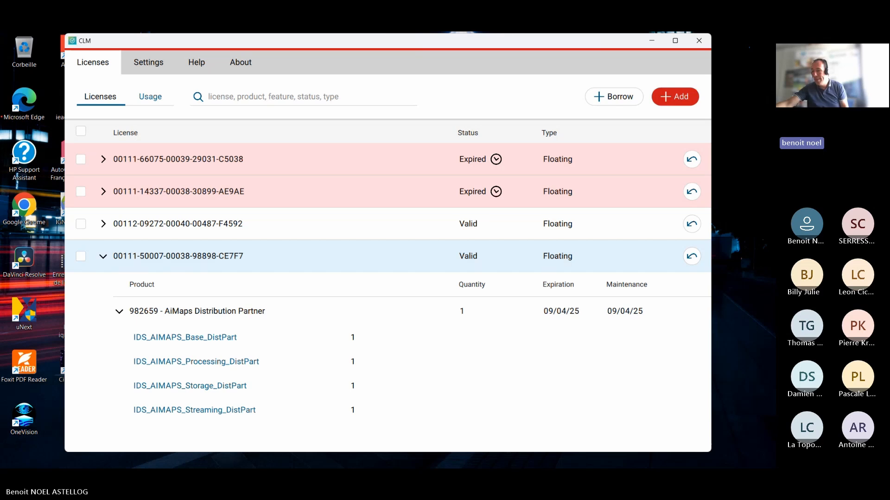
# Step: Switch to IQMaps, check the available cloud resources in the AiMaps account, close the account window and stop sharing the screen
pyautogui.moveTo(442, 463)
pyautogui.click(501, 459)
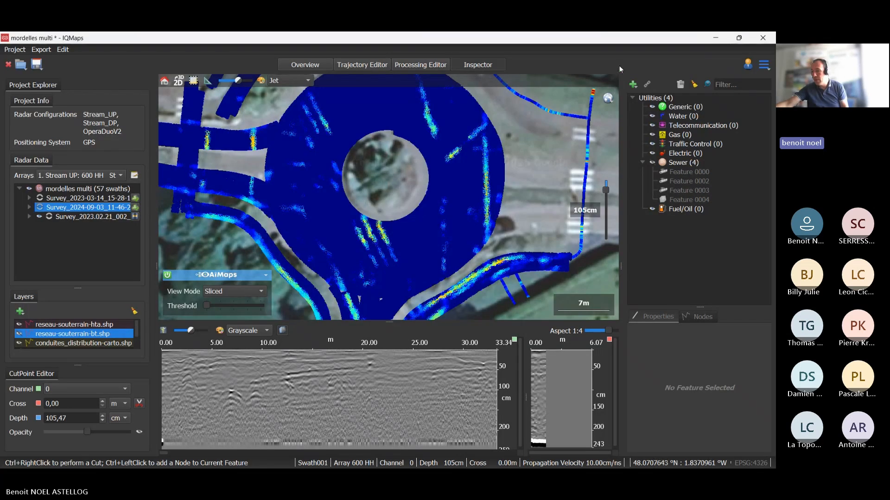
pyautogui.click(747, 65)
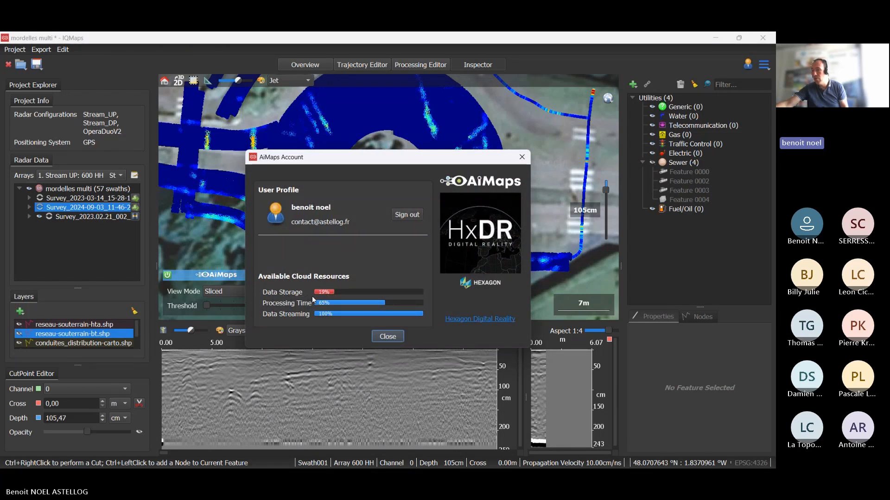
pyautogui.moveTo(320, 297)
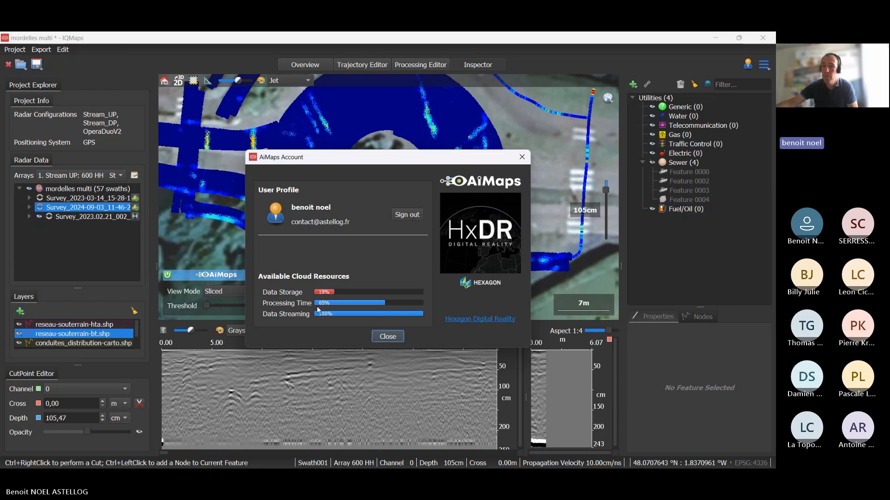
pyautogui.click(387, 337)
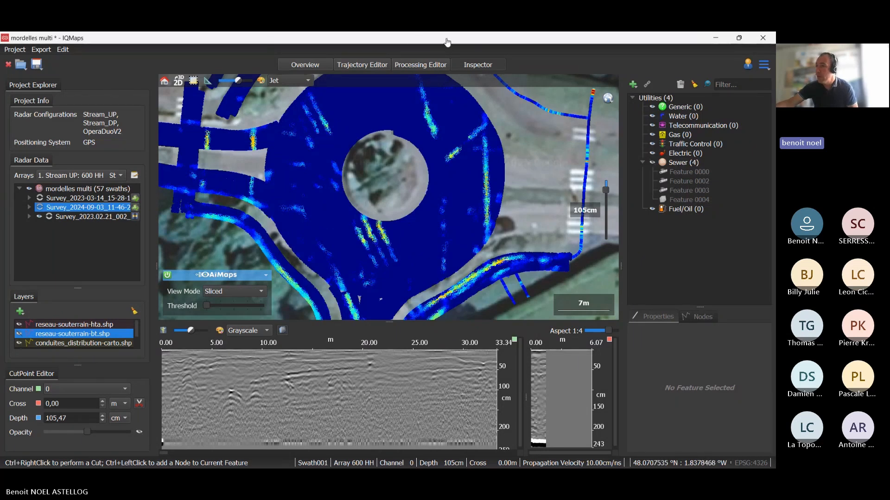
pyautogui.click(429, 43)
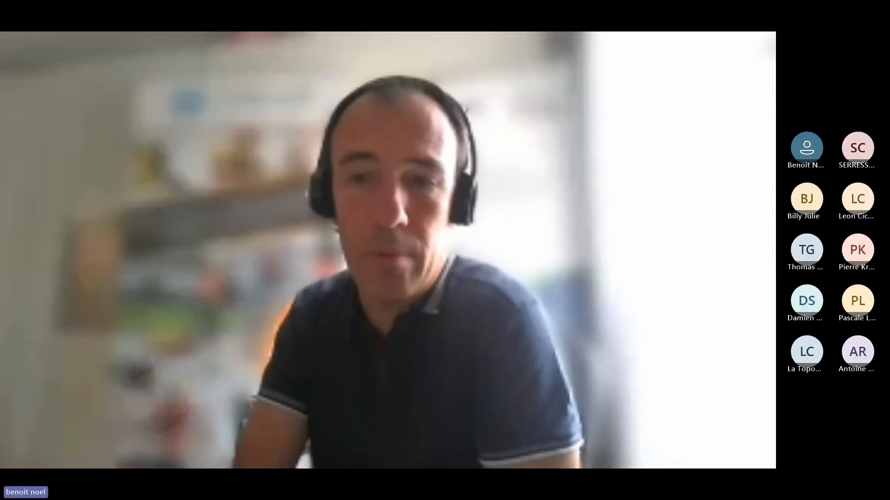